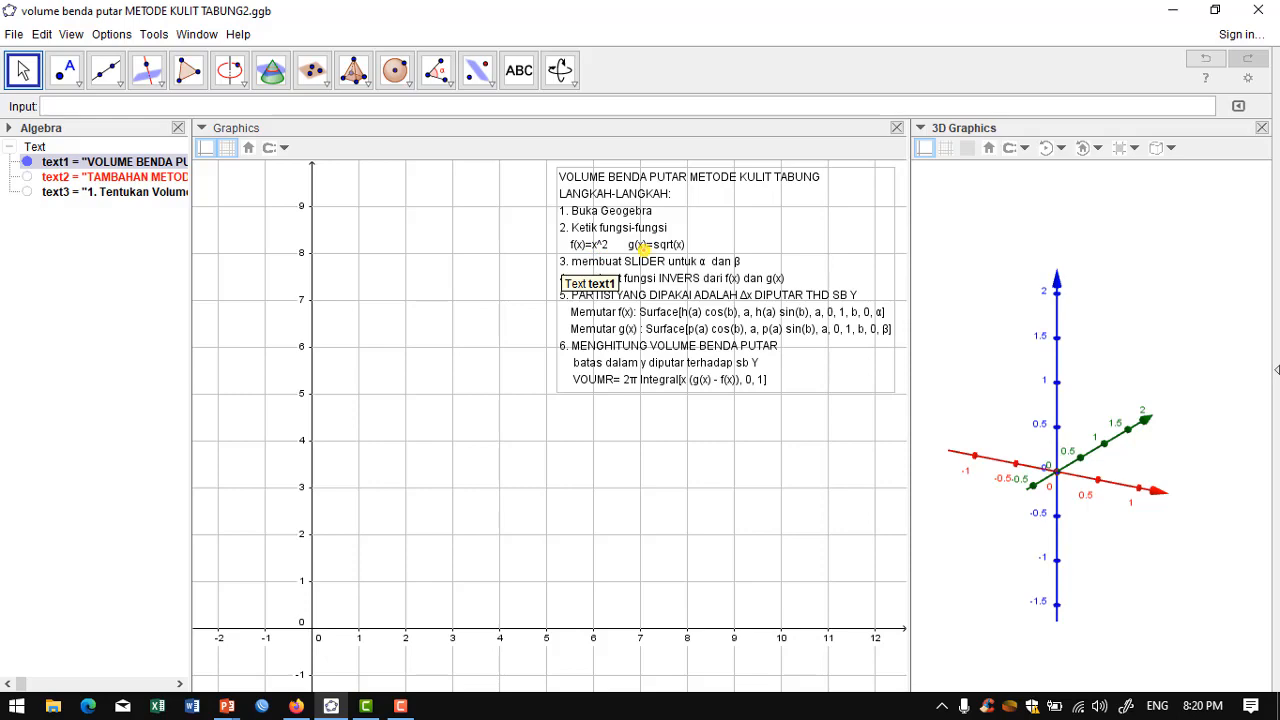
Copy f(x)=x^2 from the instruction text on the graph and enter it as a new function.
double_click(638, 246)
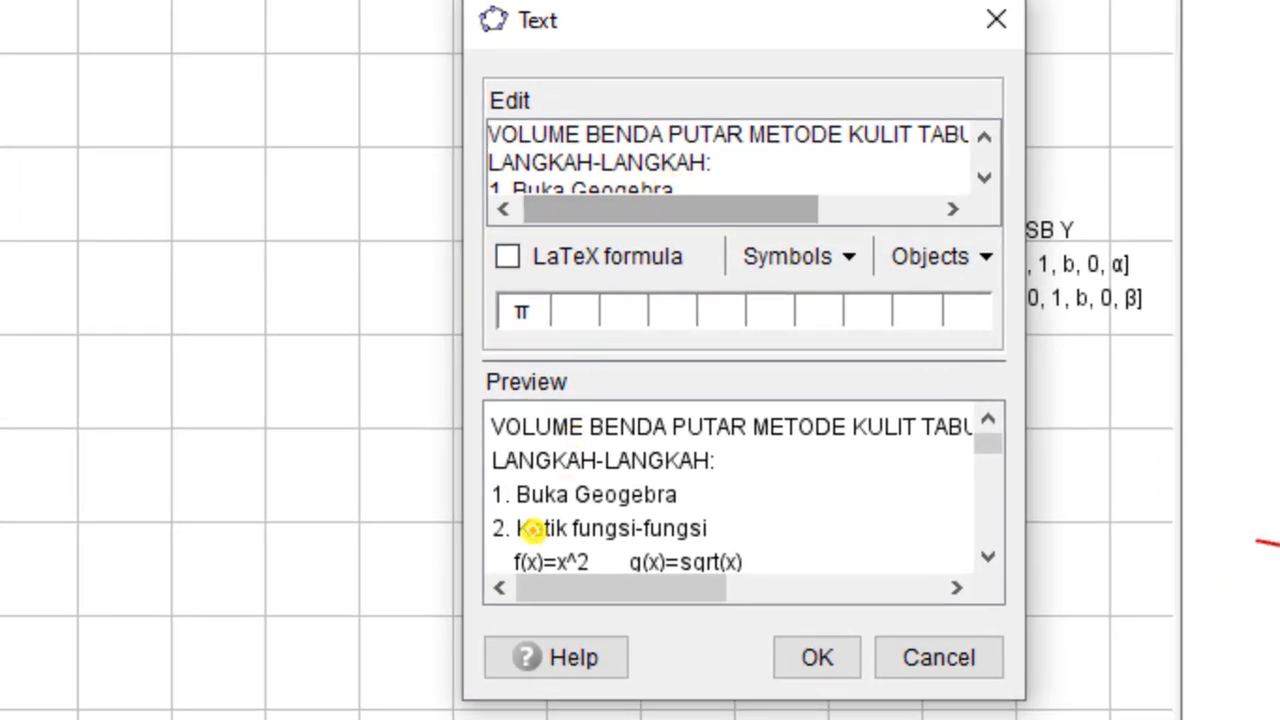
scroll(668, 162, "down", 3)
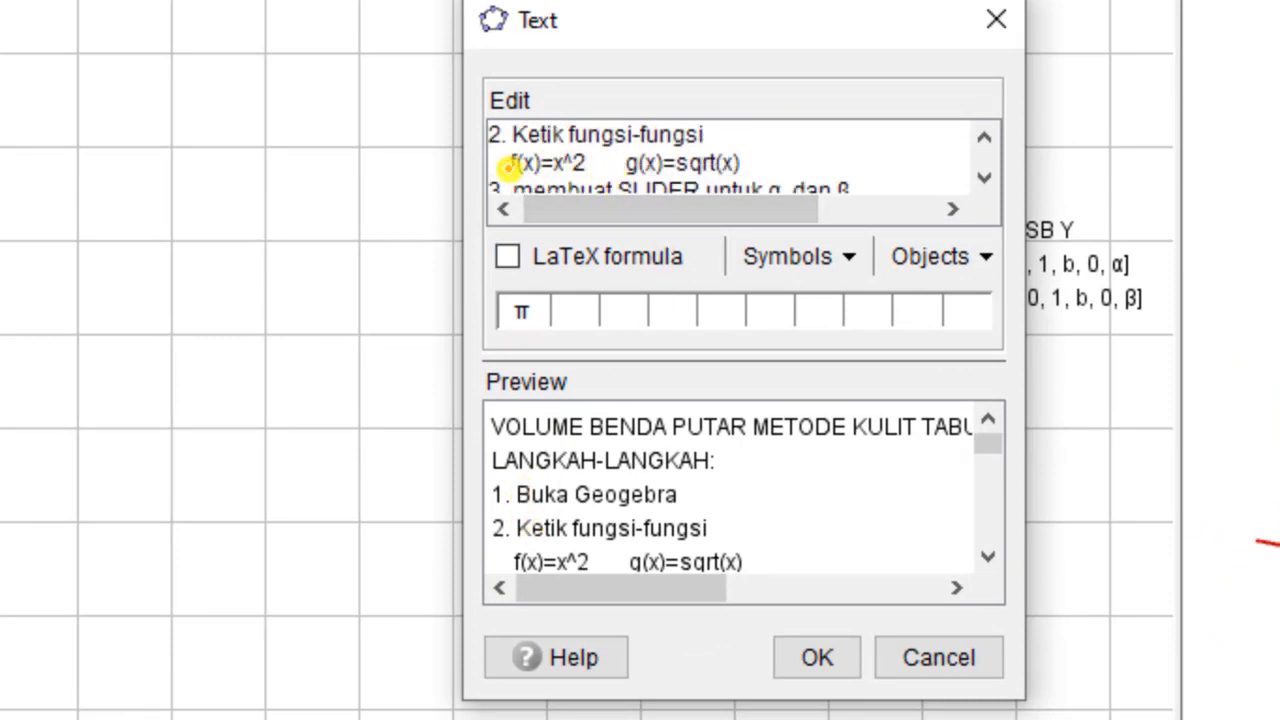
left_click_drag(510, 166, 580, 167)
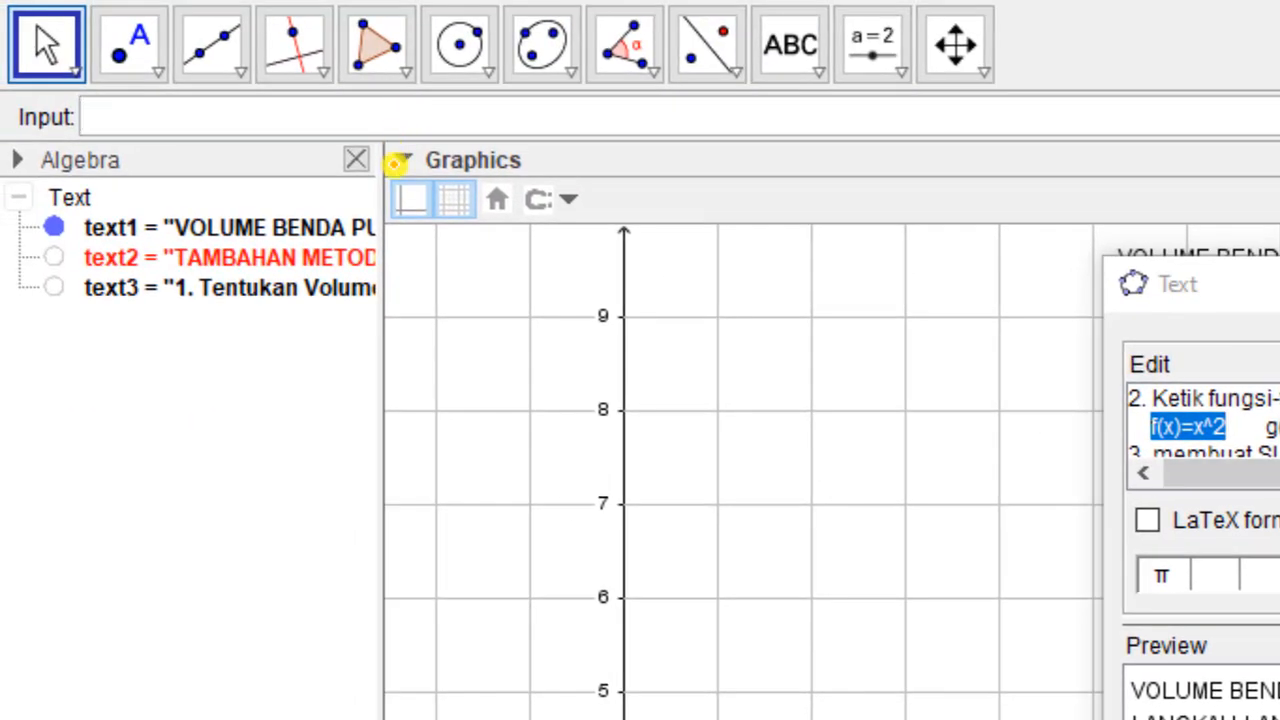
type("f(x)=x^2")
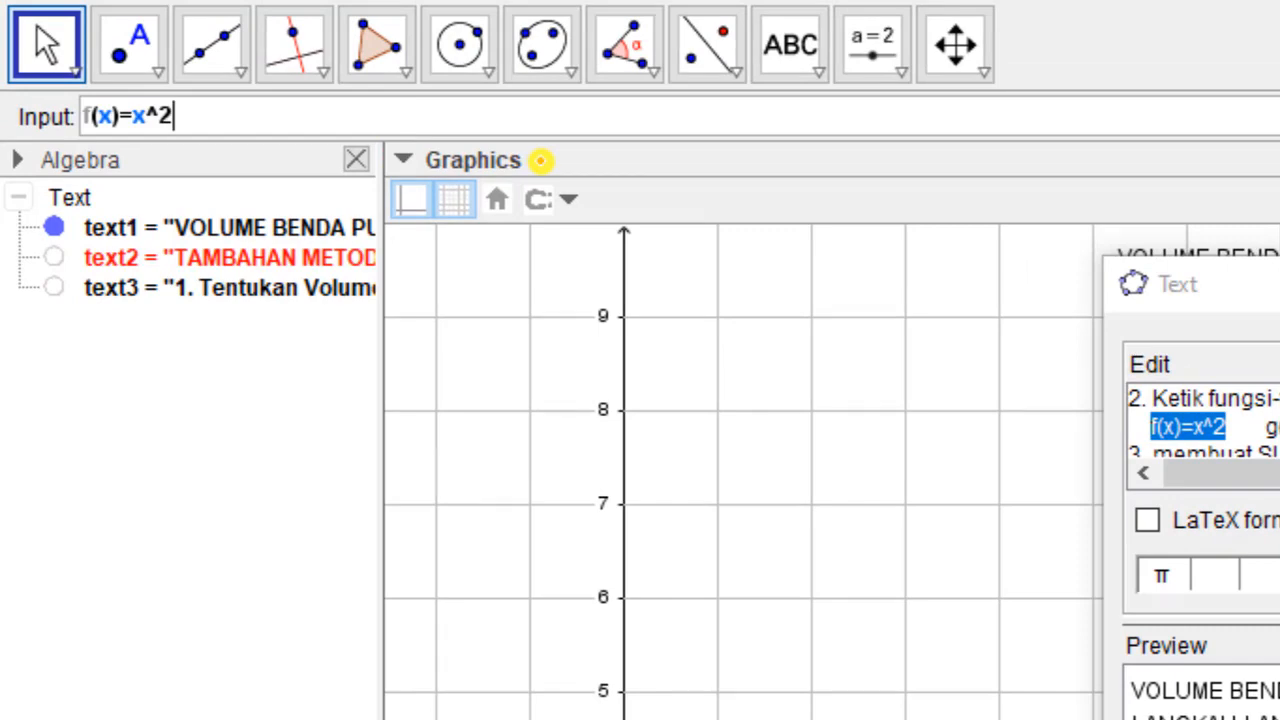
key("Return")
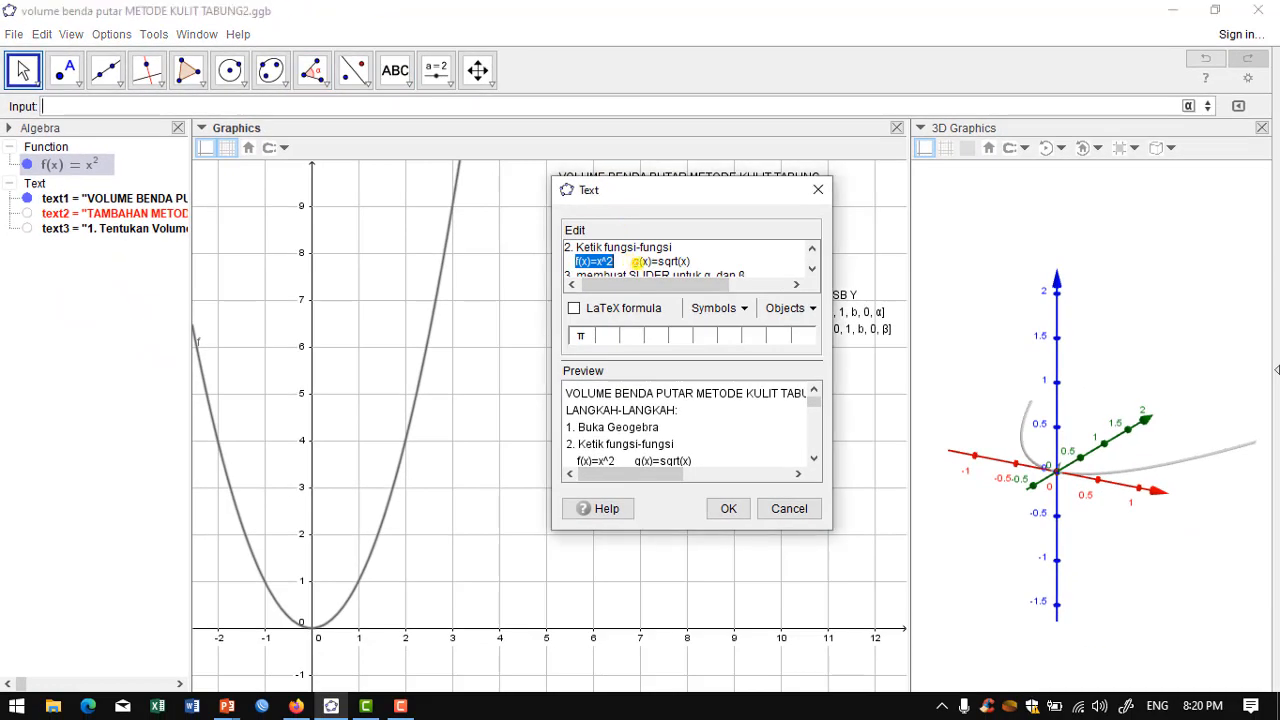
Copy g(x)=sqrt(x) from the instruction text, enter it as a second function and close the text editor without changes.
left_click_drag(632, 261, 697, 261)
key("ctrl+c")
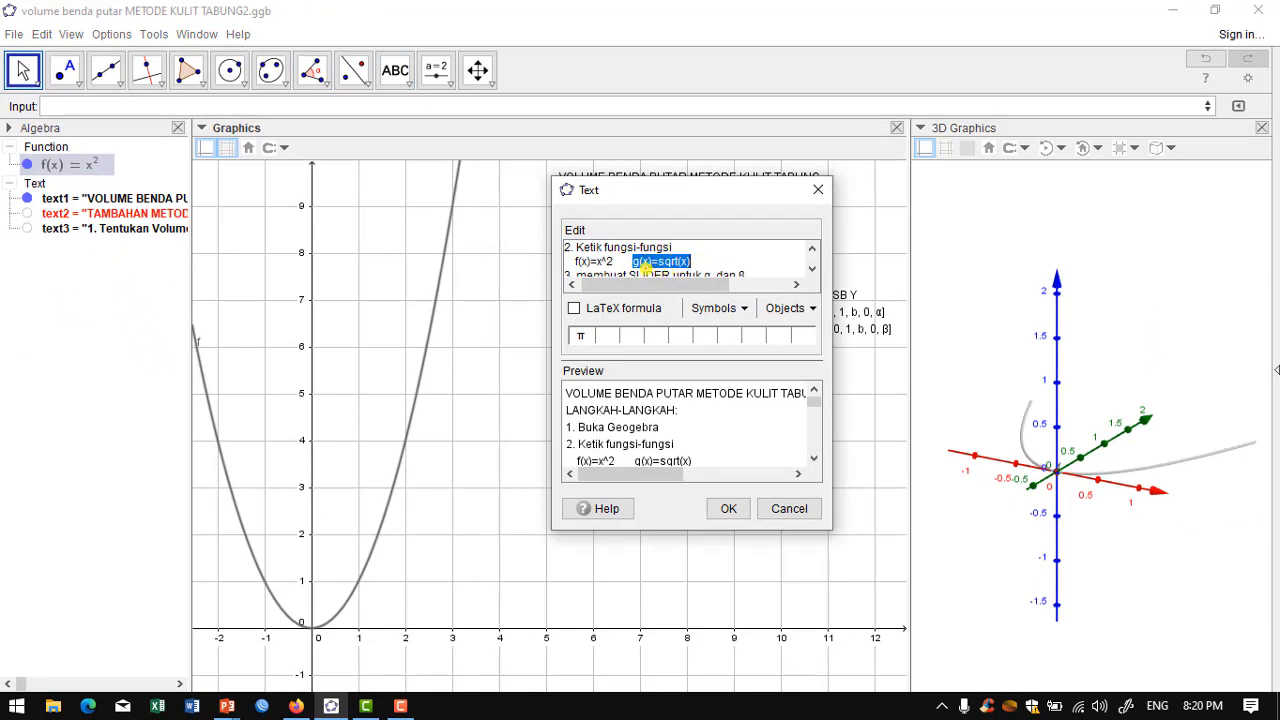
left_click(138, 106)
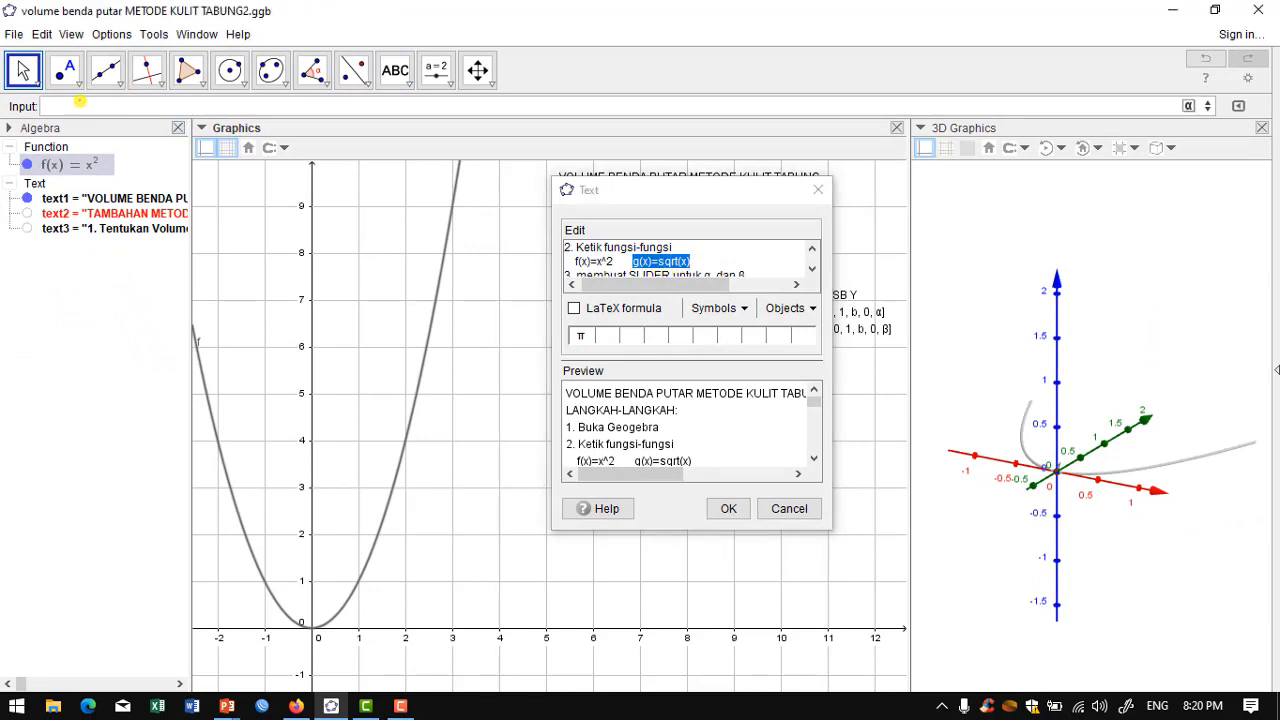
key("ctrl+v")
key("Return")
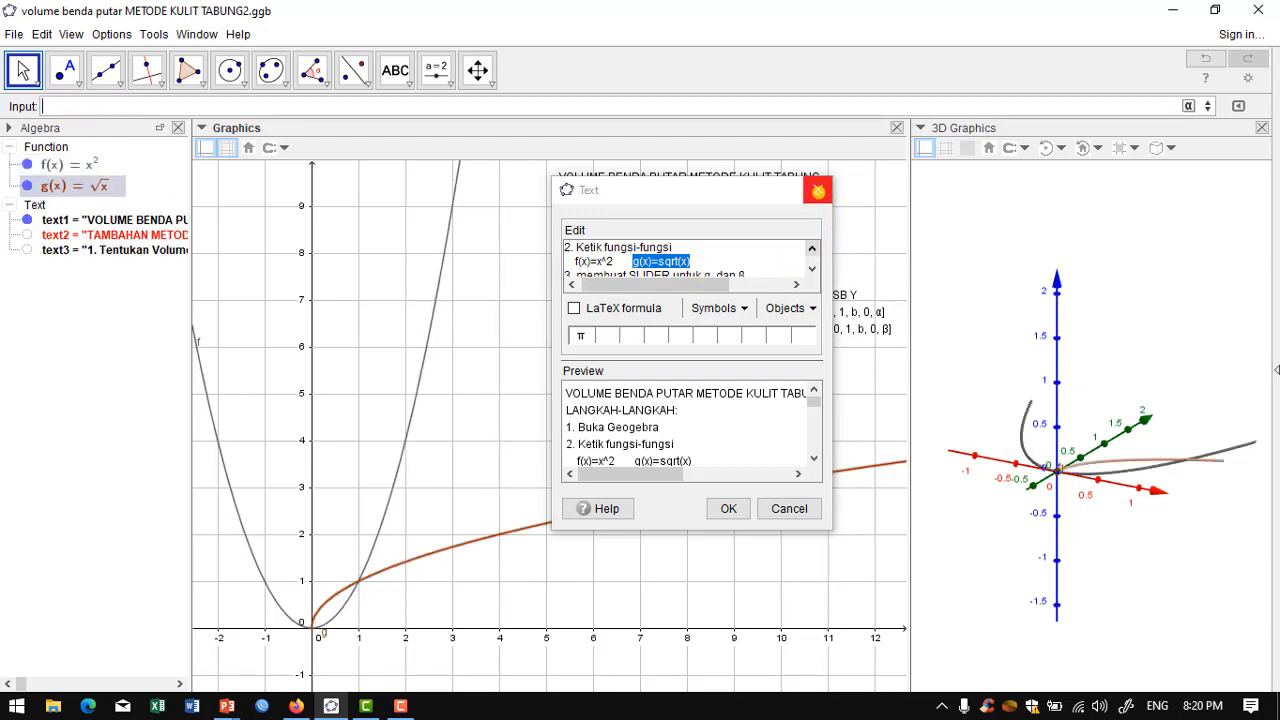
left_click(817, 190)
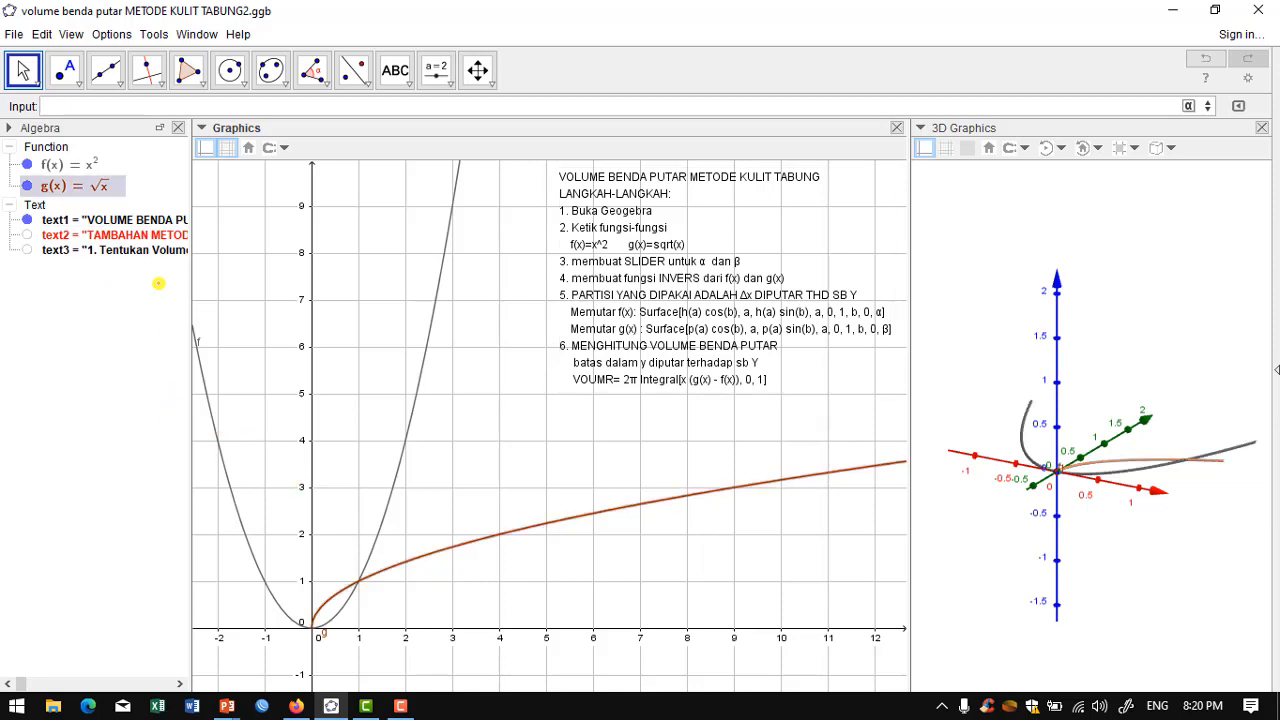
Change the colour of the f(x) parabola to red.
left_click(87, 163)
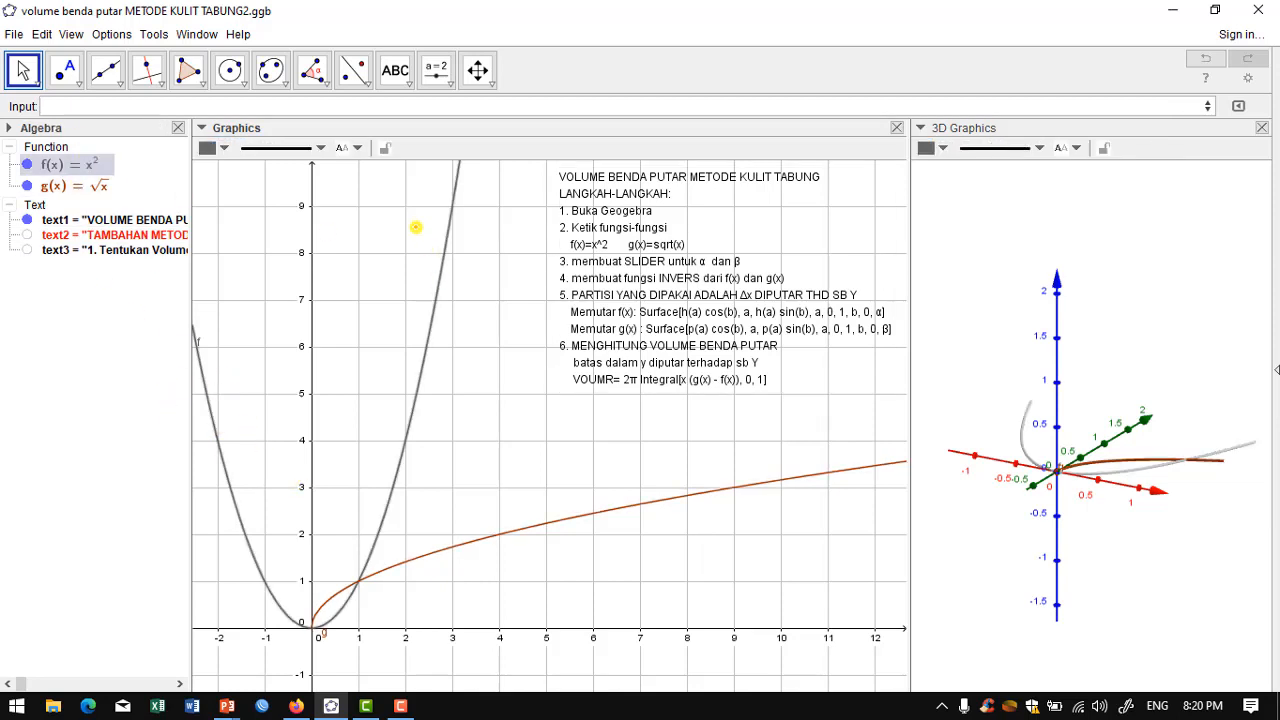
left_click(320, 147)
left_click(320, 147)
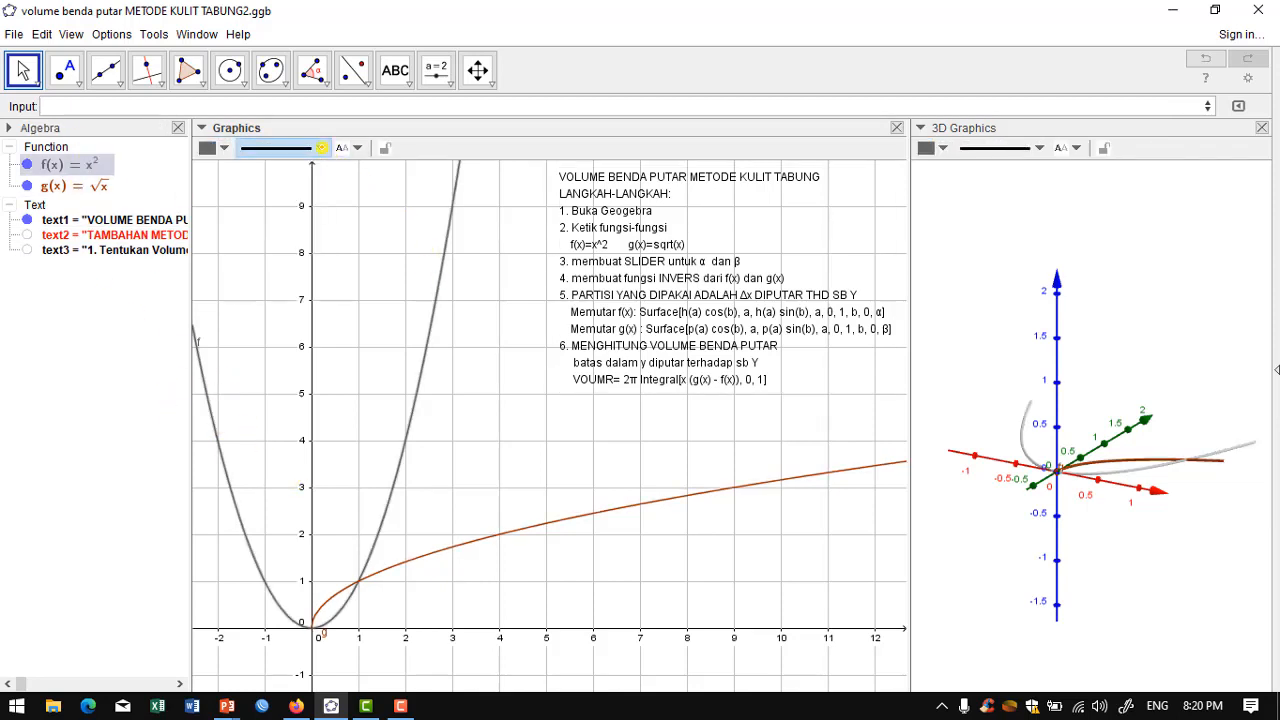
left_click(228, 147)
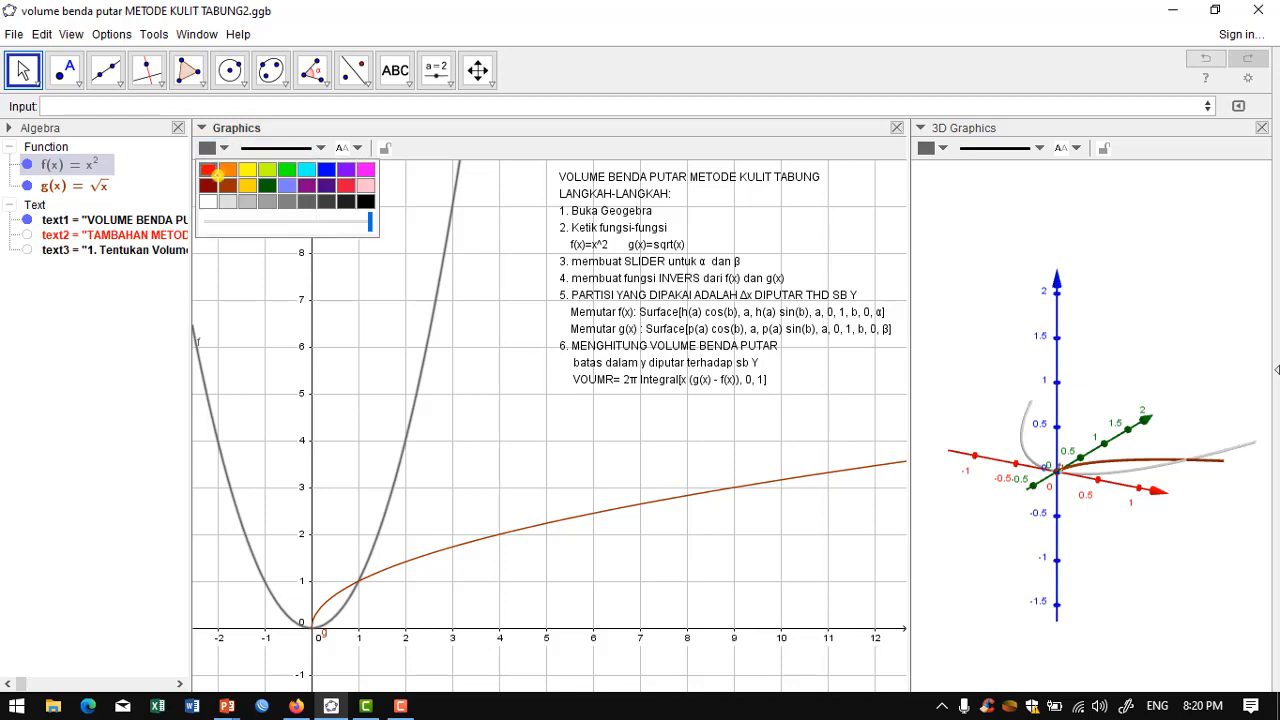
left_click(208, 169)
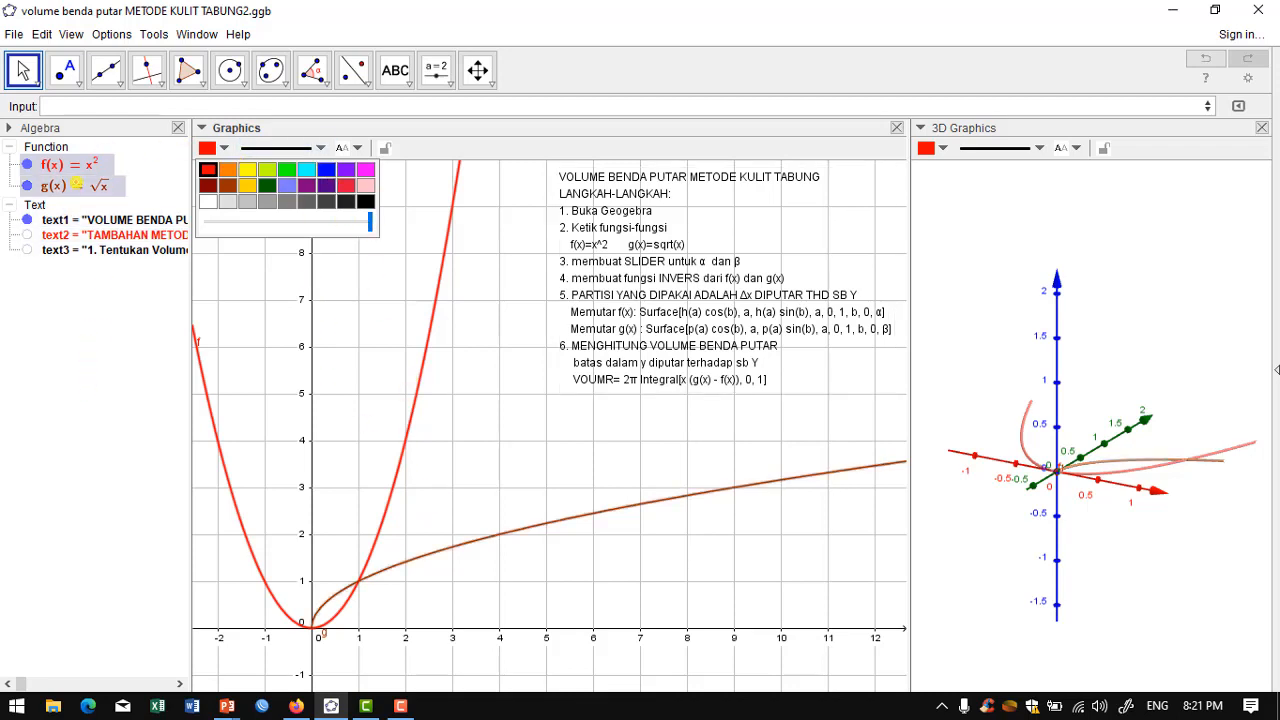
Change the colour of the g(x) square-root curve to blue.
left_click(77, 185)
left_click(207, 148)
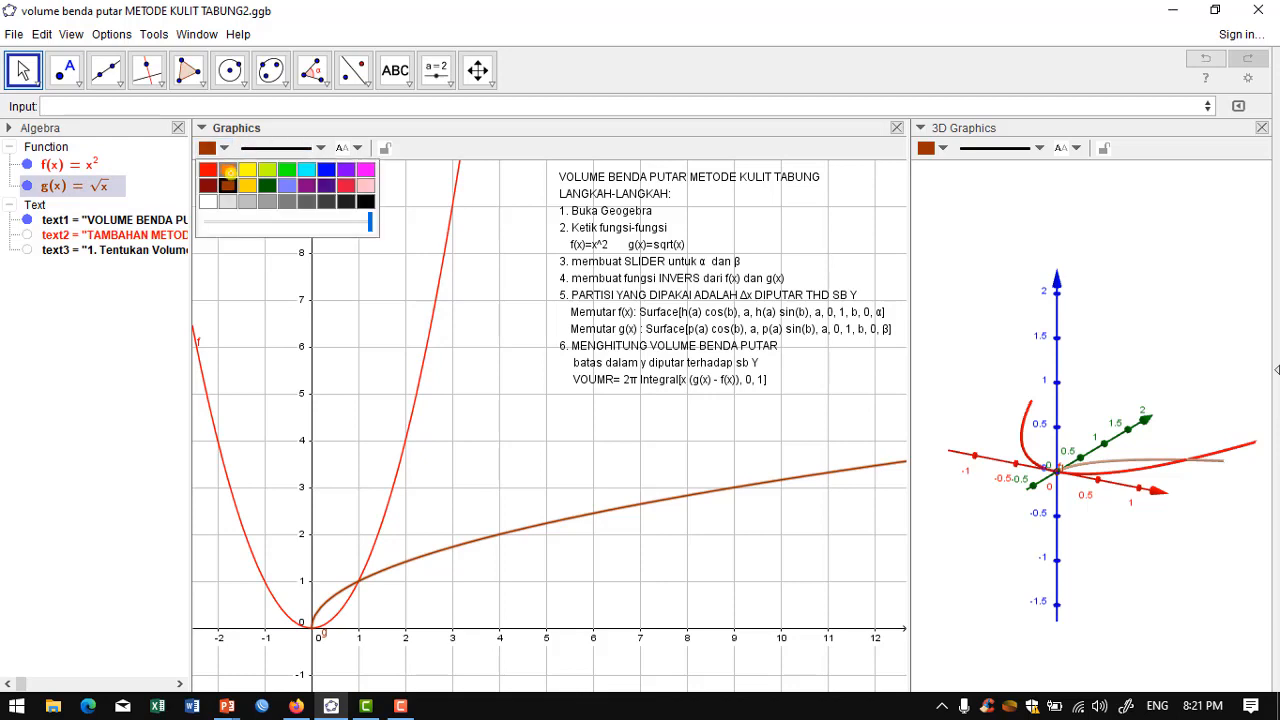
left_click(326, 169)
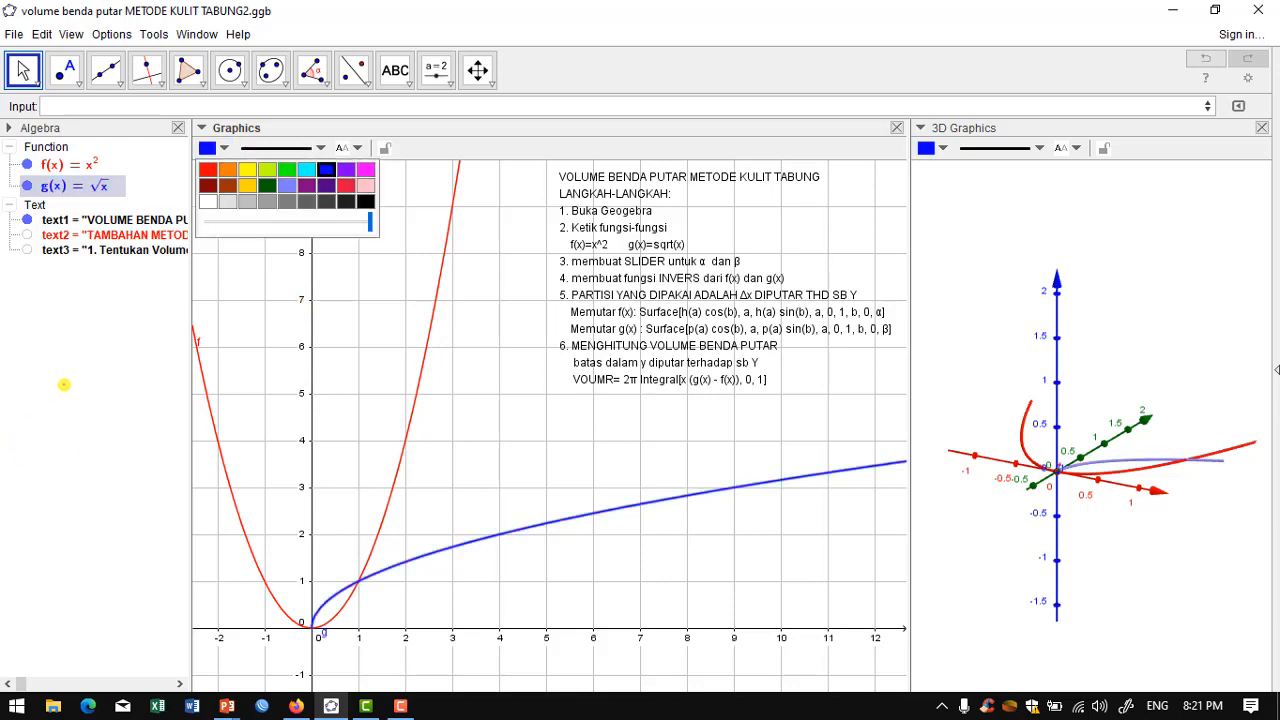
Place the equation of f(x) as a text label beside the parabola's left branch and colour it red.
left_click(64, 164)
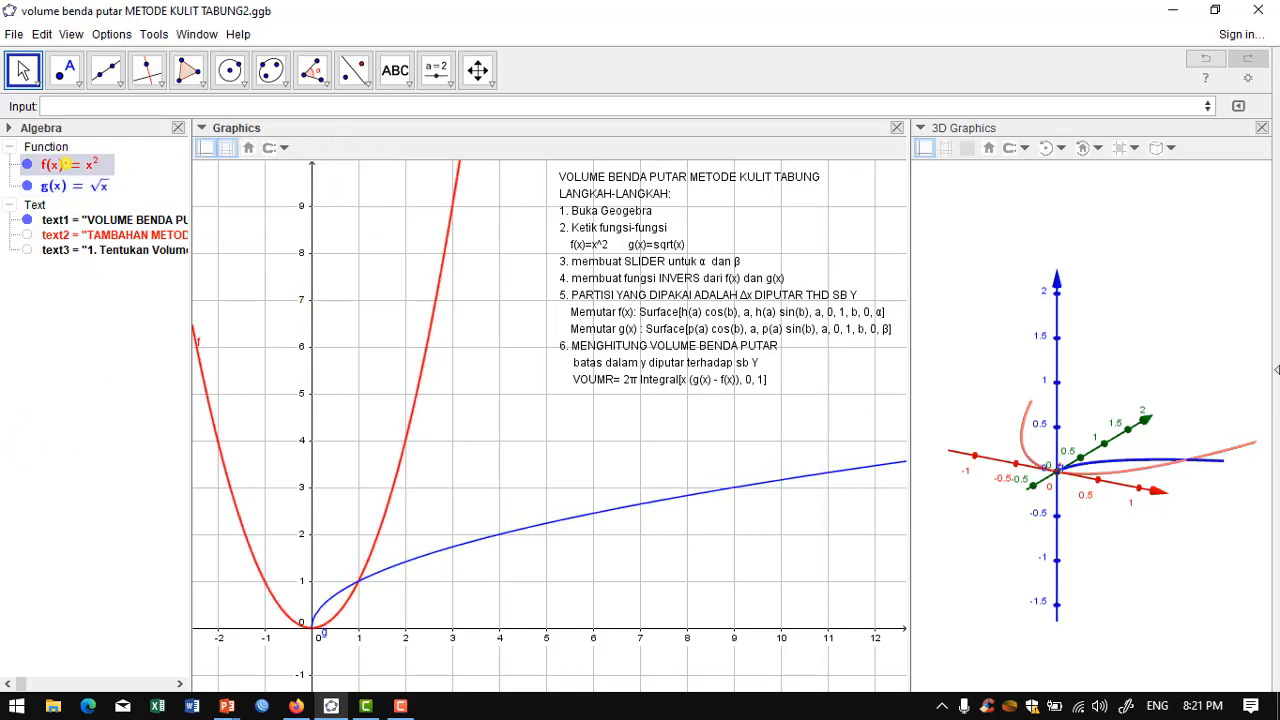
left_click_drag(64, 164, 226, 584)
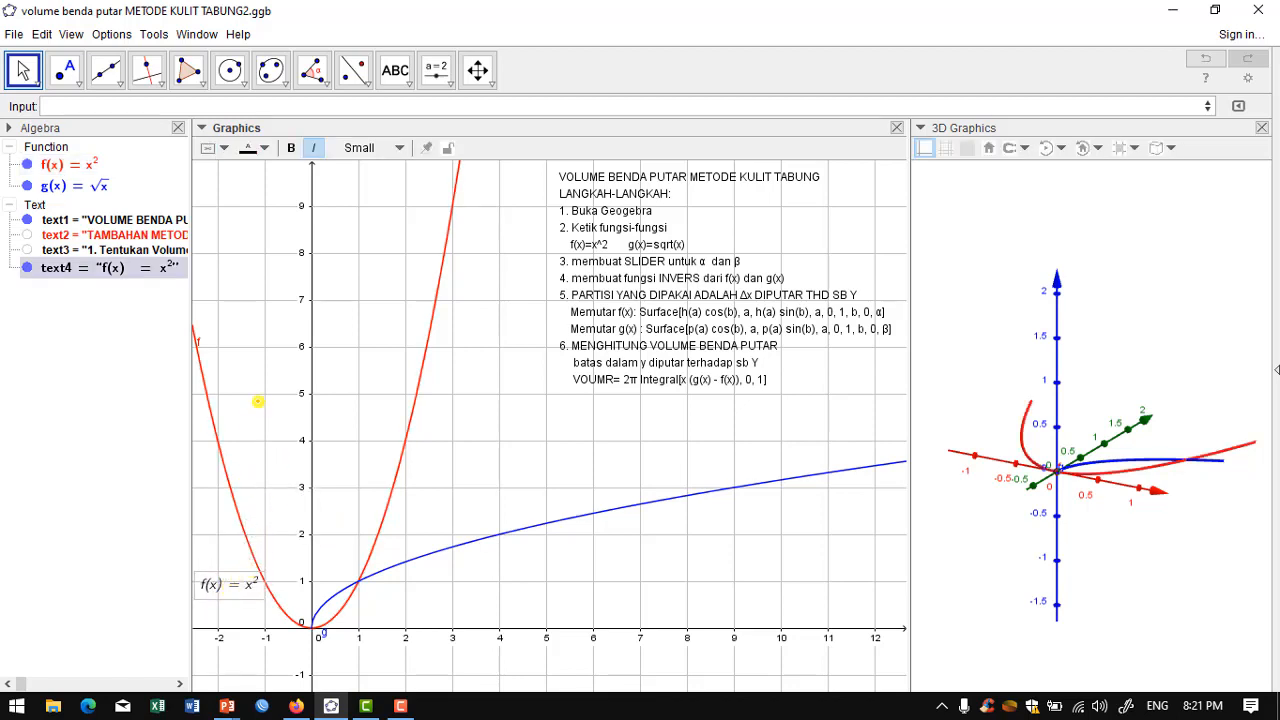
left_click(250, 148)
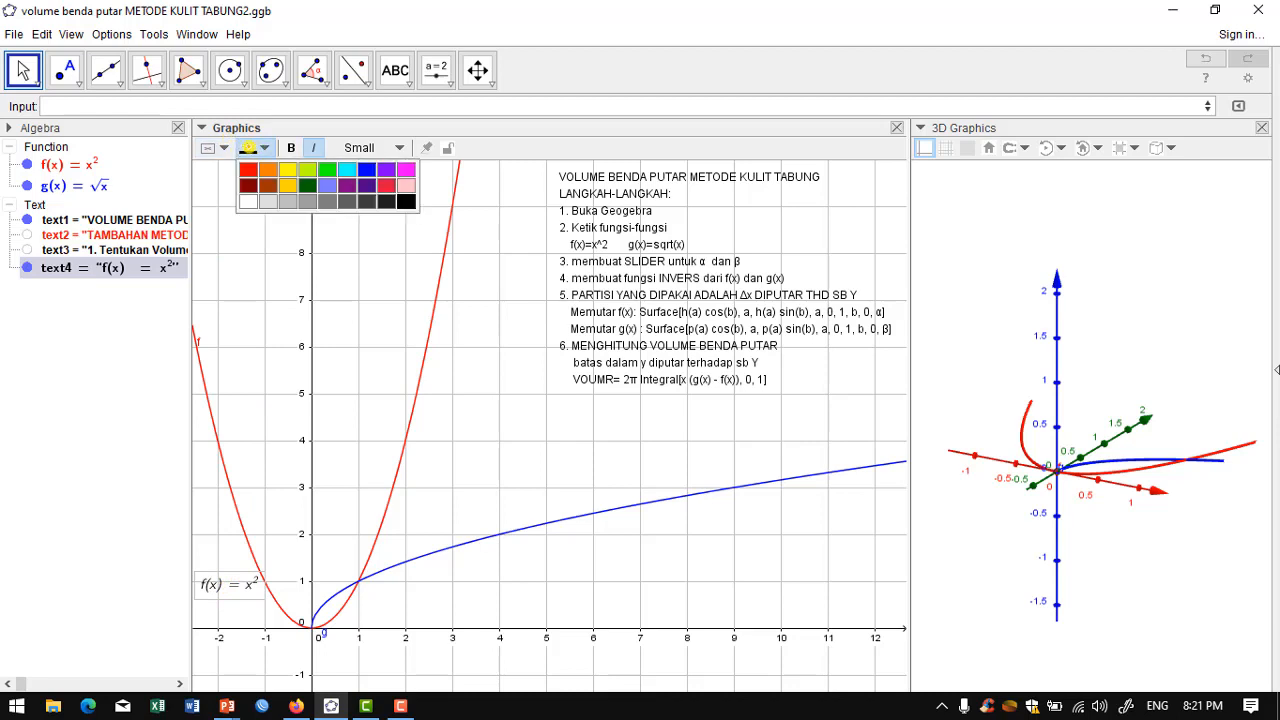
left_click(250, 169)
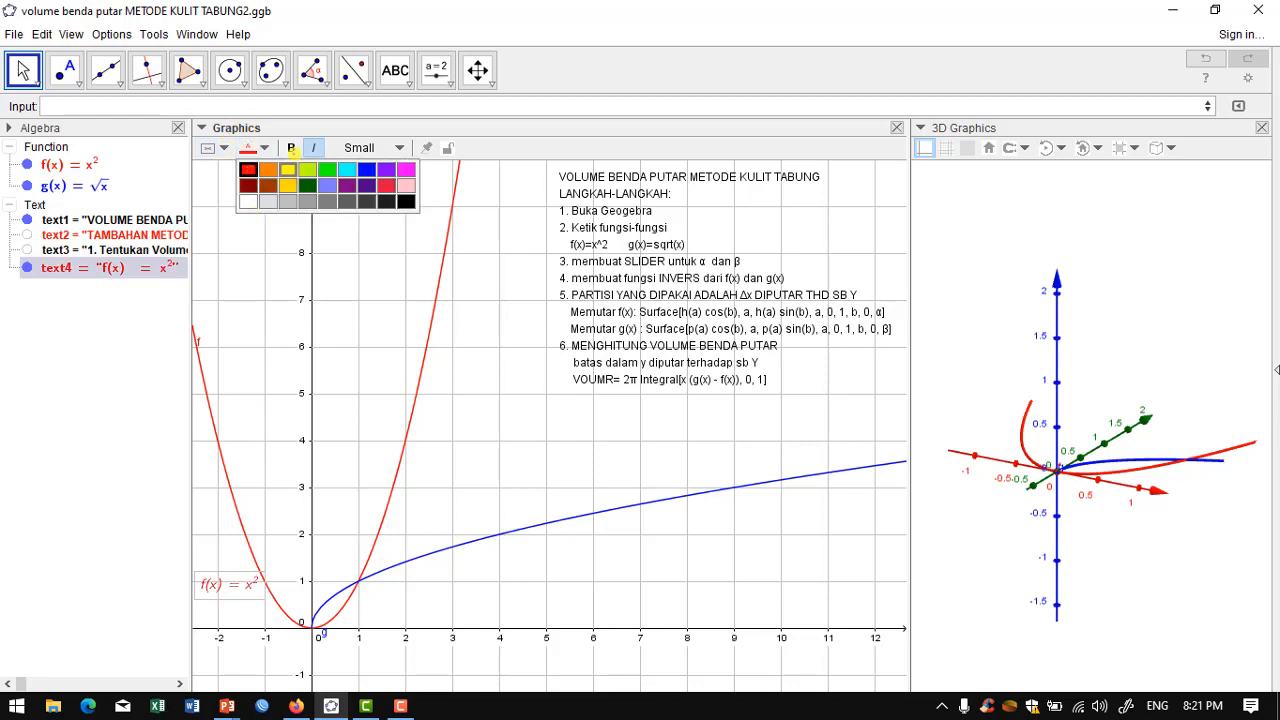
Make the f(x) label bold and medium-sized, and move it up beside the parabola to about y = 2.
left_click(291, 149)
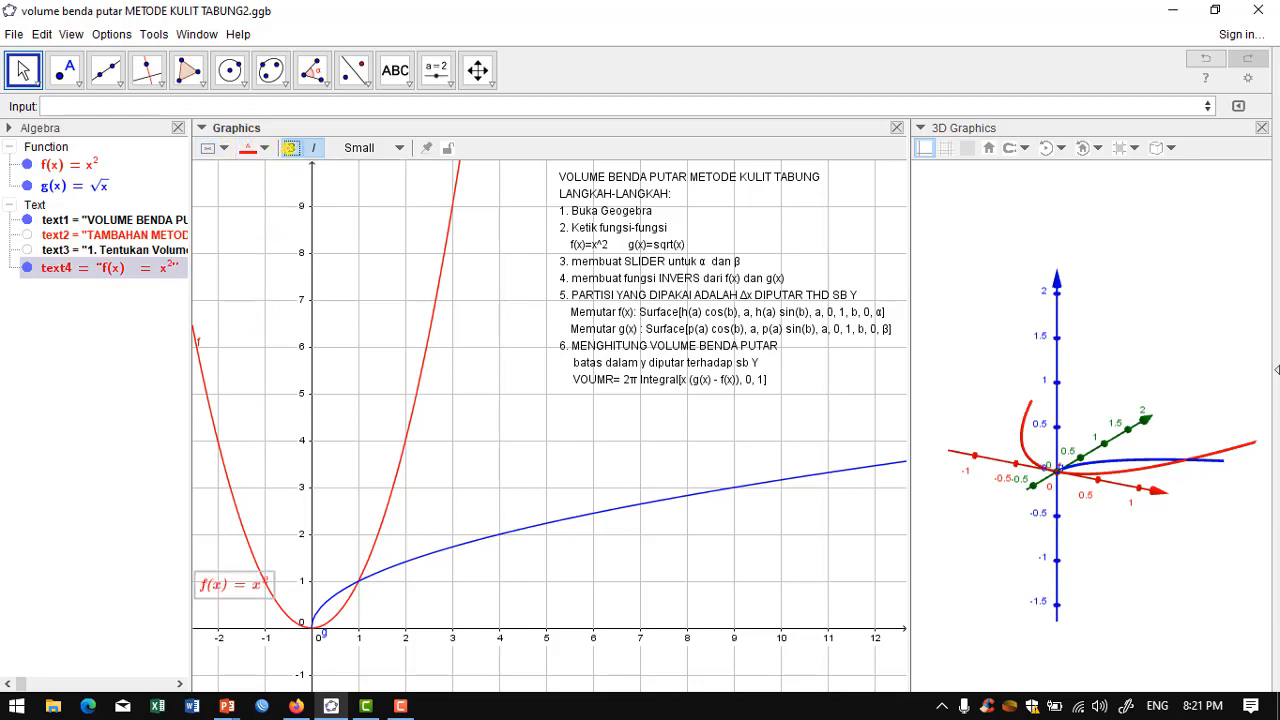
left_click(291, 148)
left_click(365, 148)
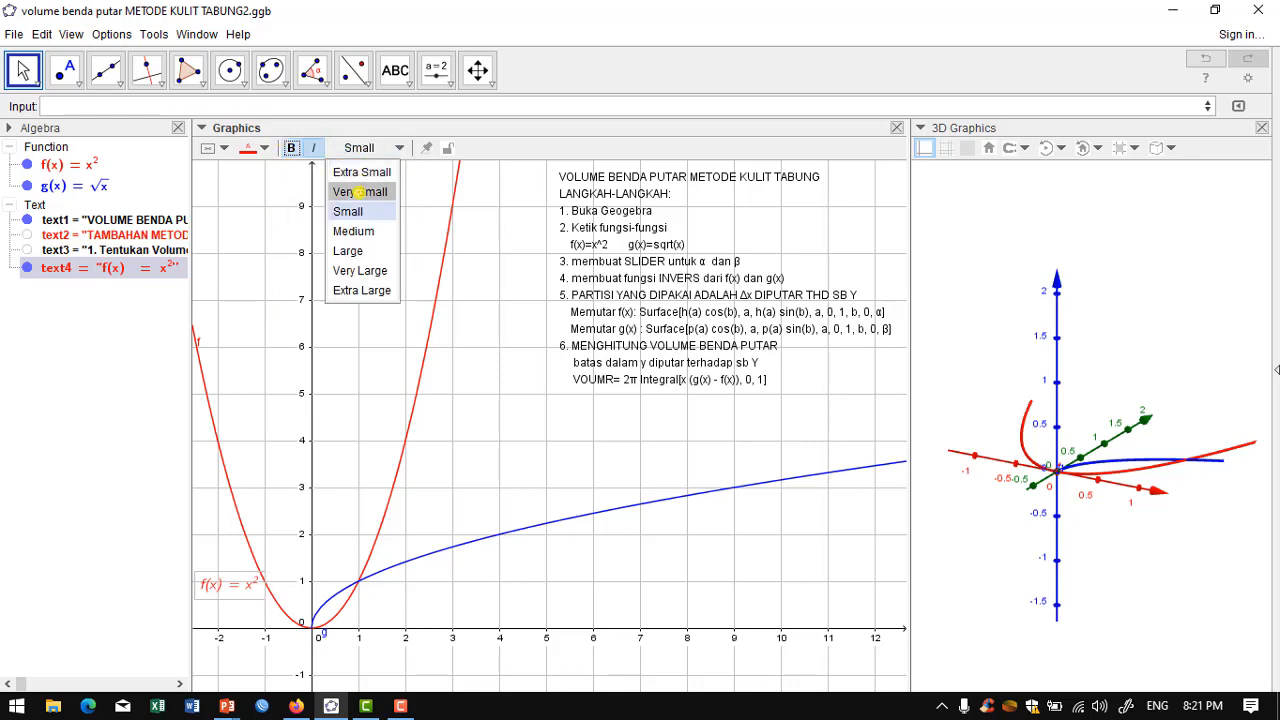
left_click(352, 228)
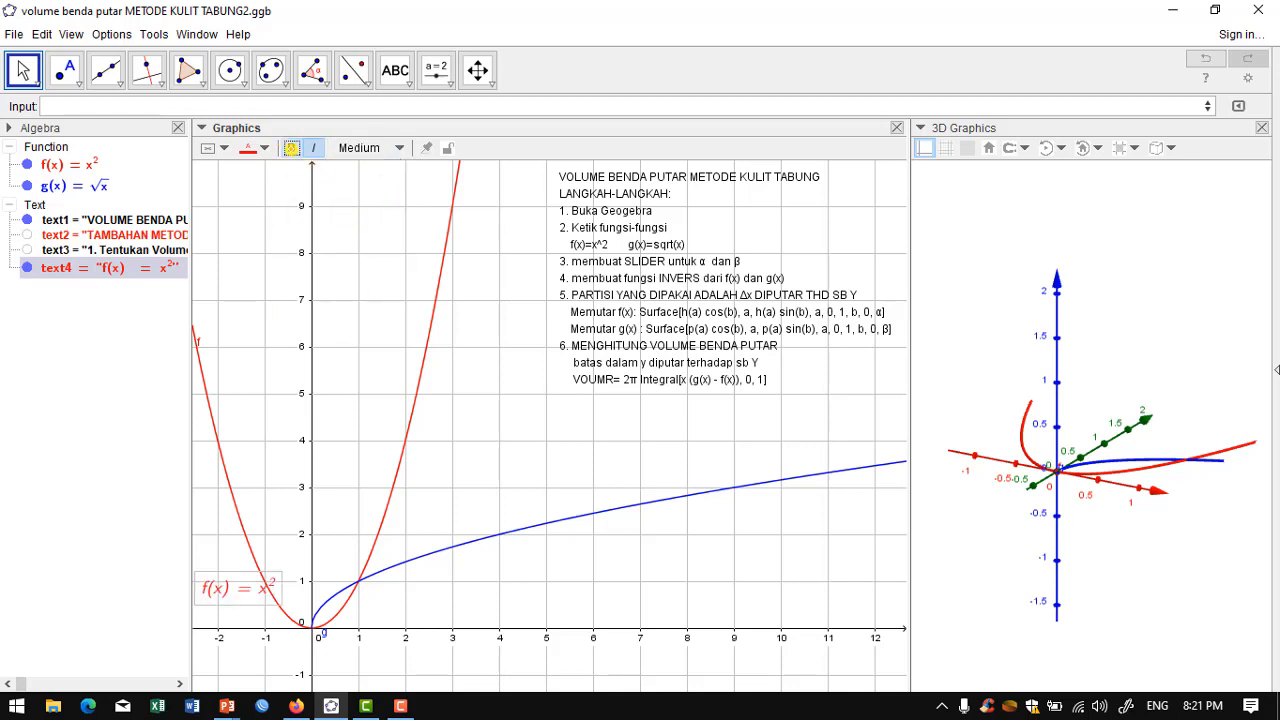
left_click(291, 148)
left_click_drag(250, 557, 250, 525)
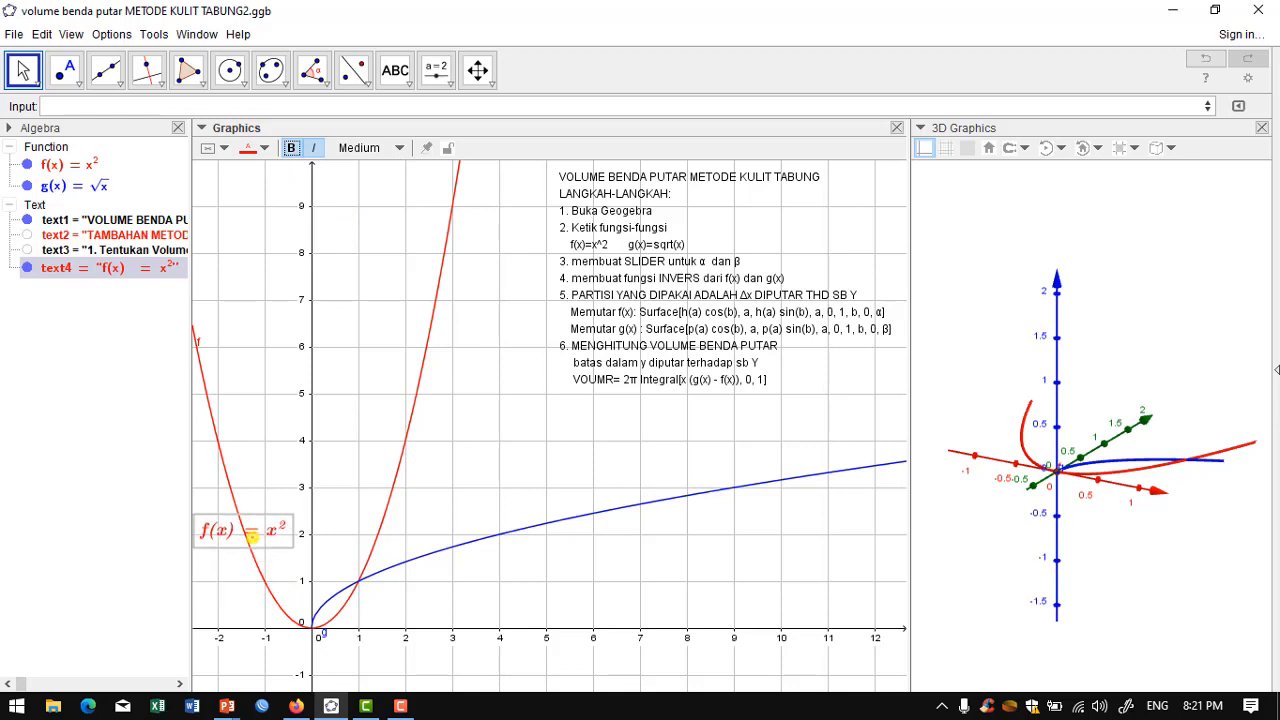
Place the equation of g(x) as a text label just below the square-root curve, near x = 2.
left_click(76, 185)
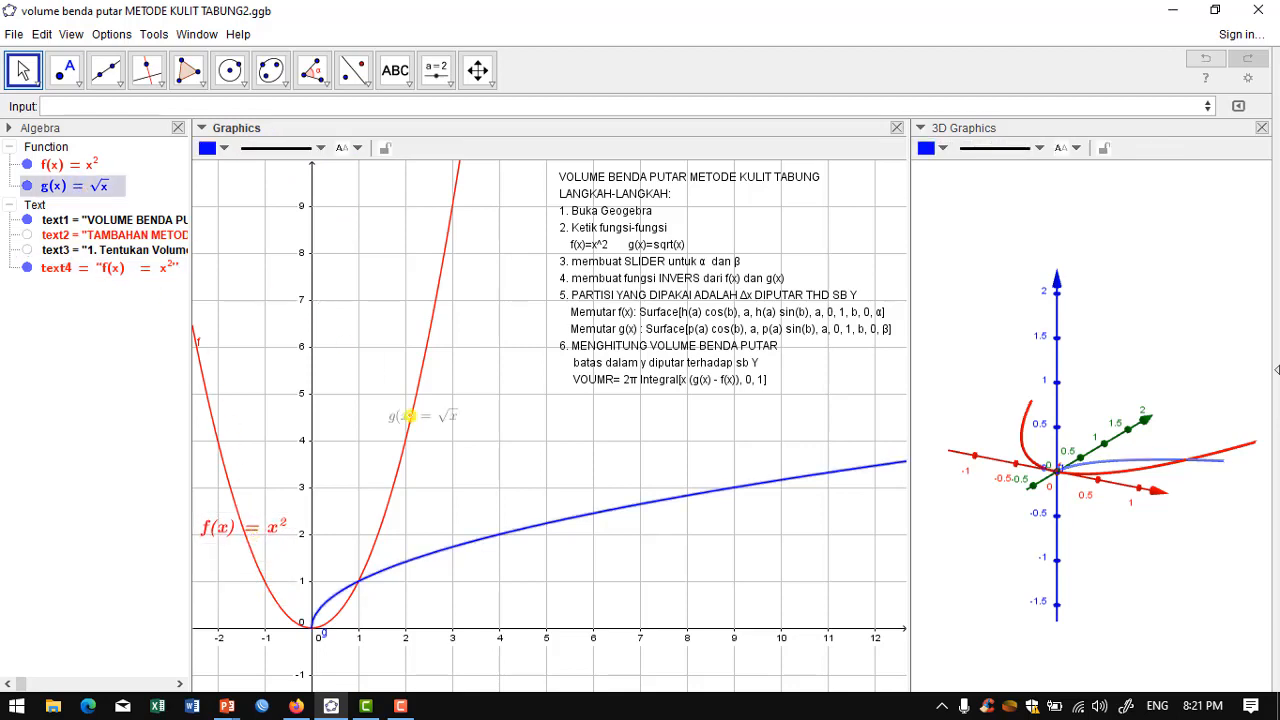
left_click_drag(394, 535, 394, 533)
left_click(448, 521)
left_click_drag(440, 568, 438, 578)
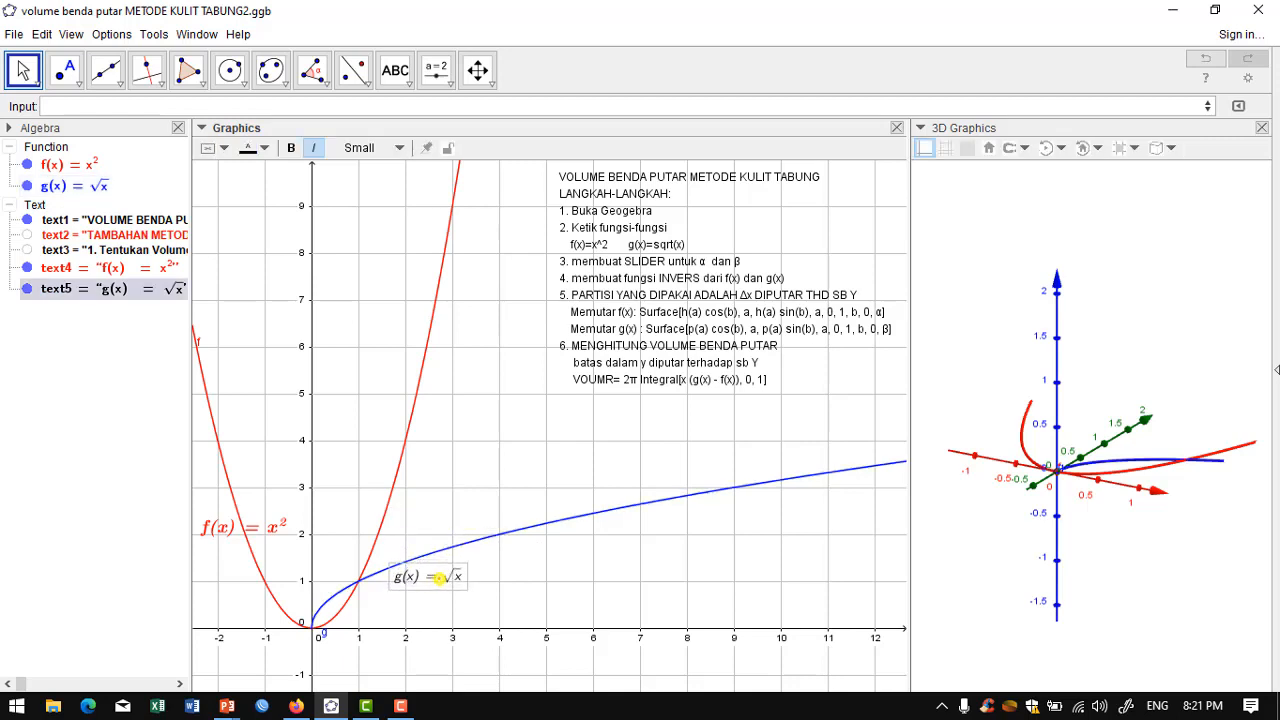
Format the g(x) label as blue, bold and medium-sized, shift it slightly left and deselect it.
left_click(246, 152)
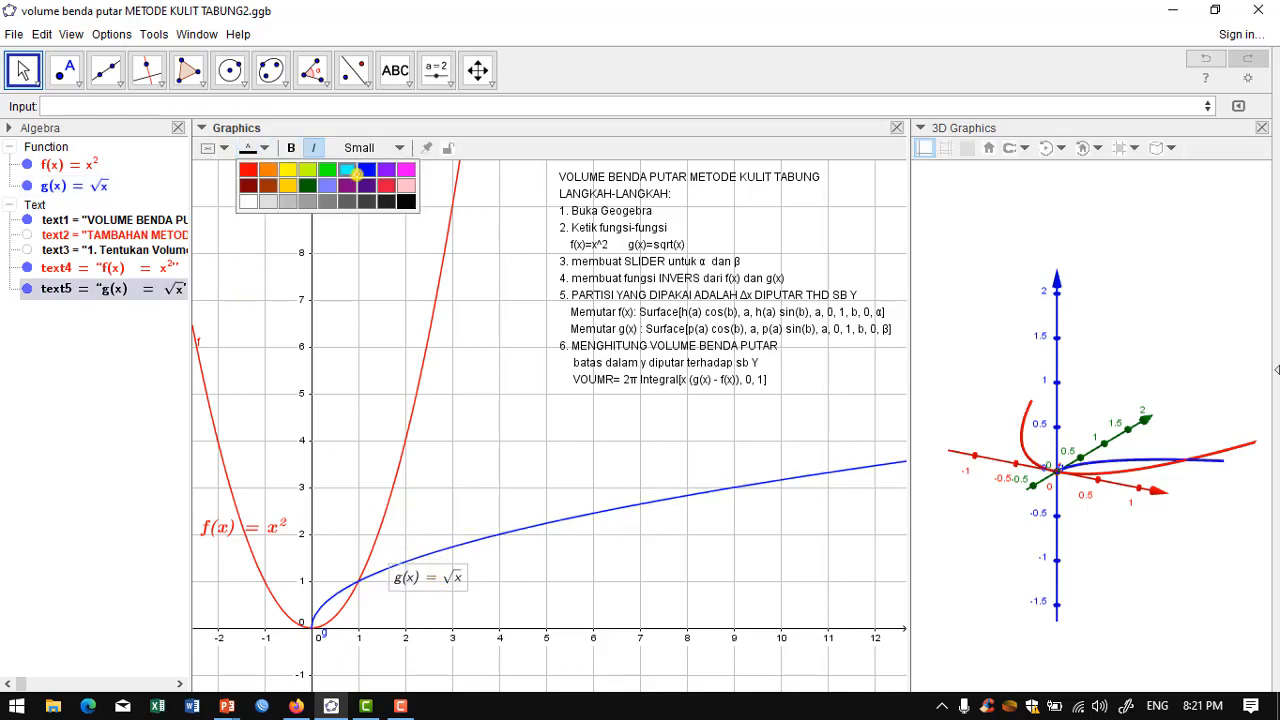
left_click(292, 147)
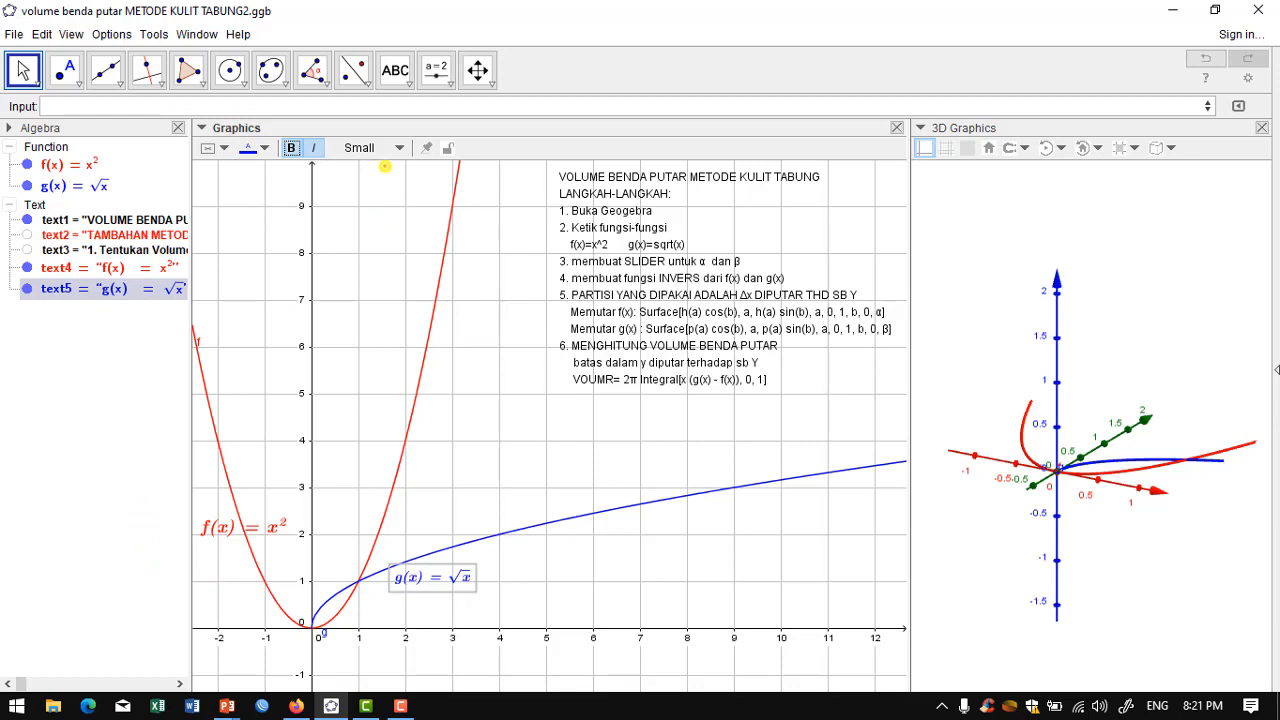
left_click(380, 148)
left_click(365, 232)
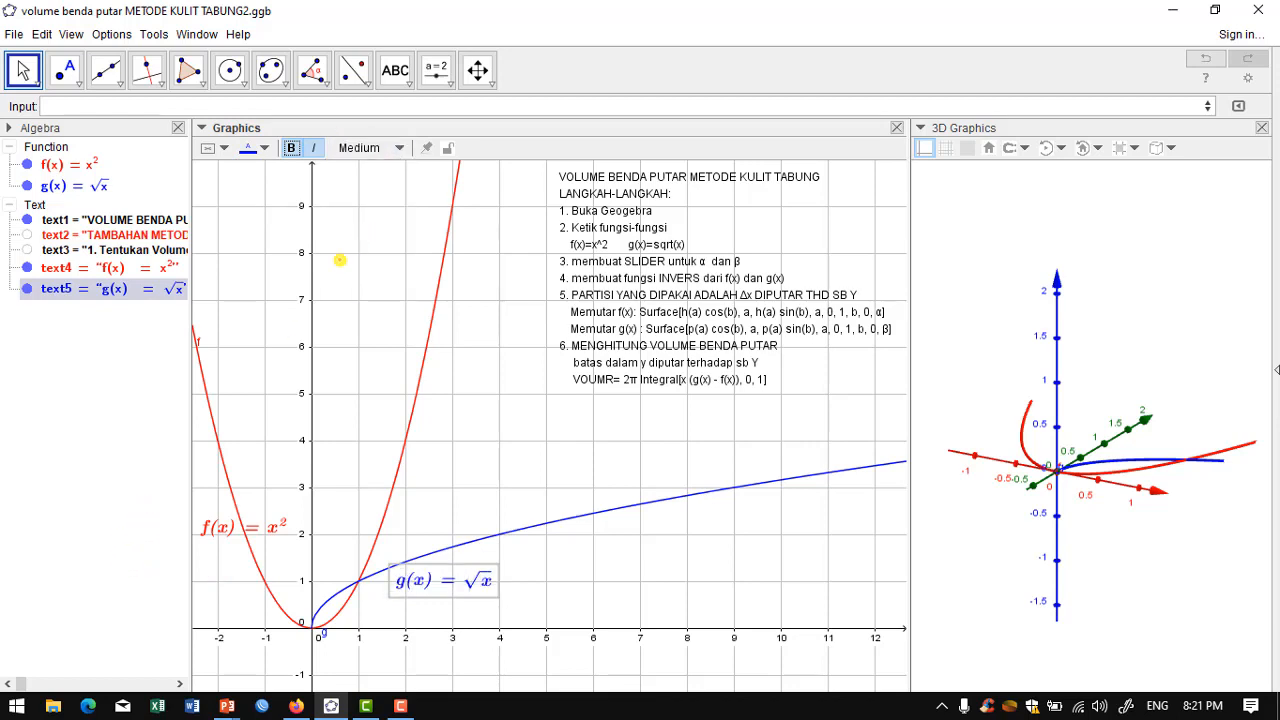
left_click_drag(436, 580, 423, 581)
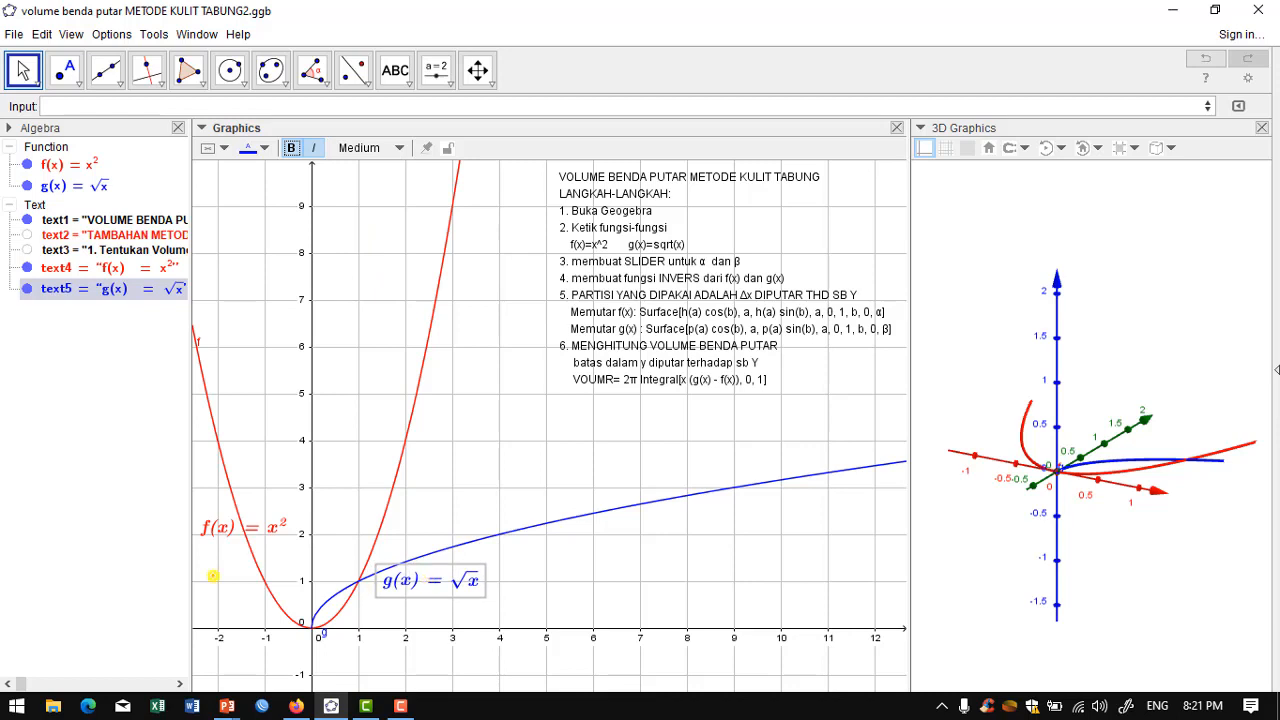
left_click(130, 503)
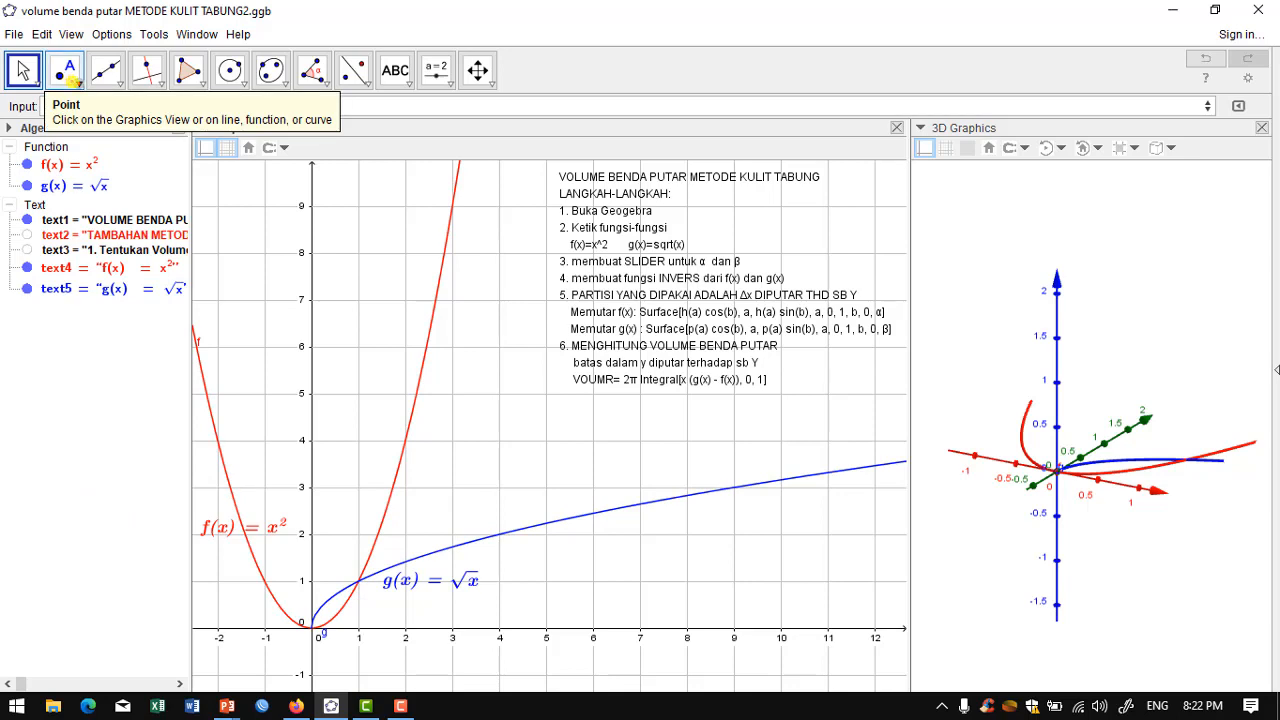
Create the intersection point of the f(x) and g(x) curves with the Intersect tool and hide the point.
left_click(80, 82)
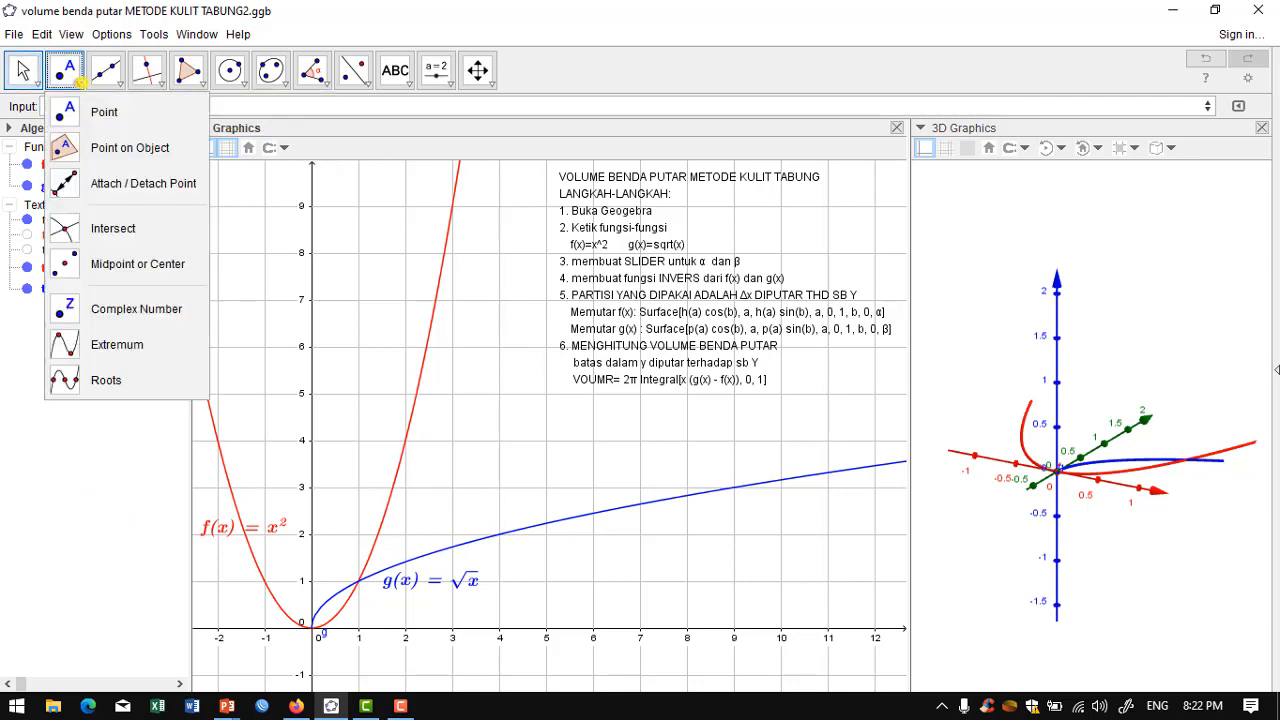
left_click(108, 229)
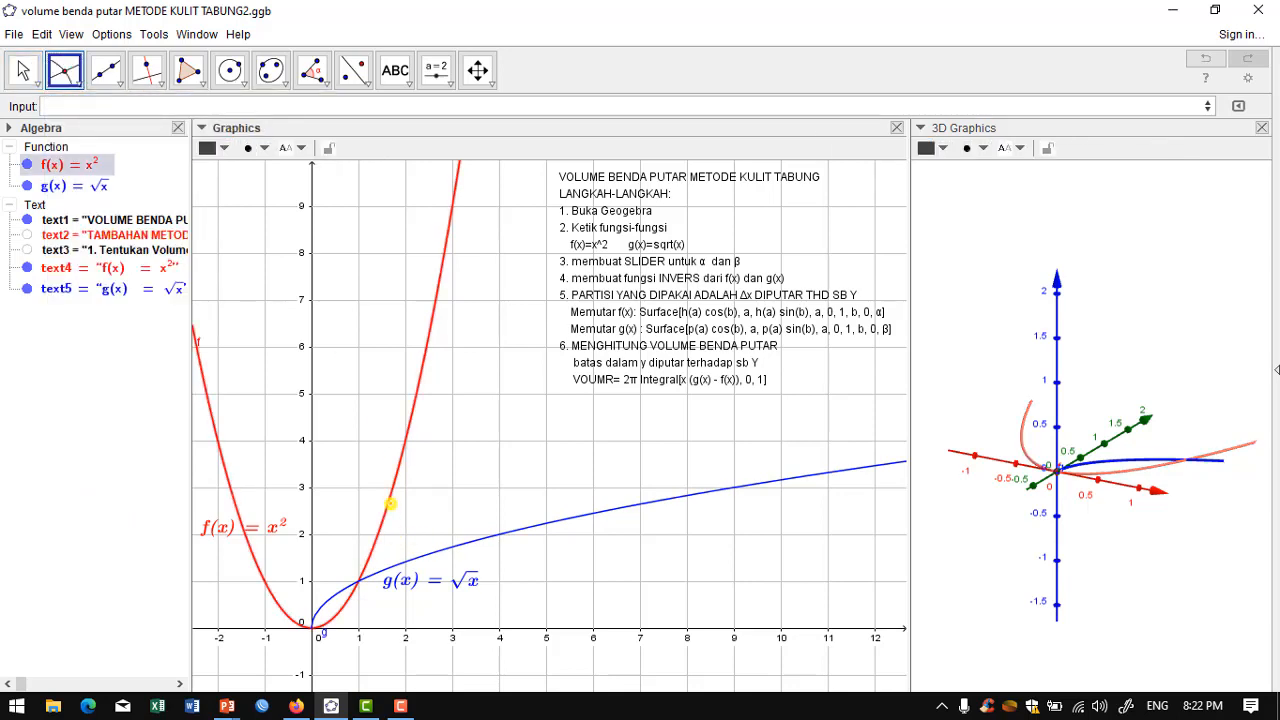
left_click(390, 500)
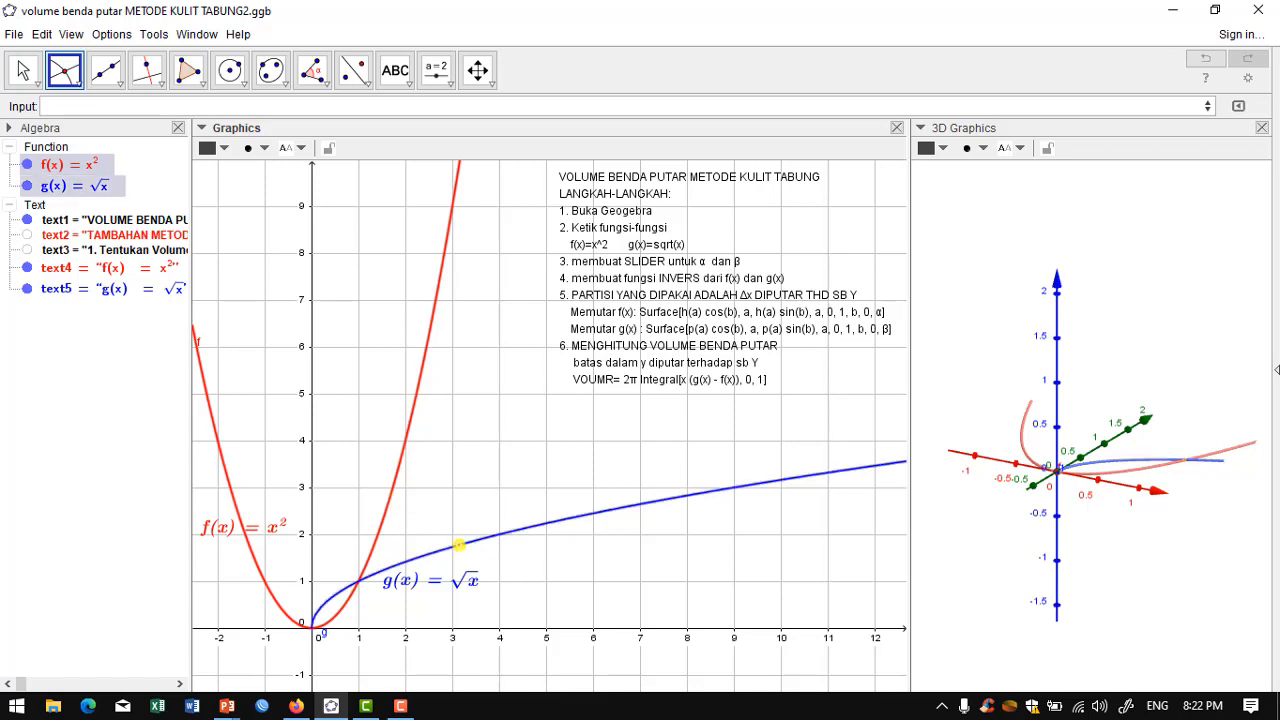
left_click(454, 541)
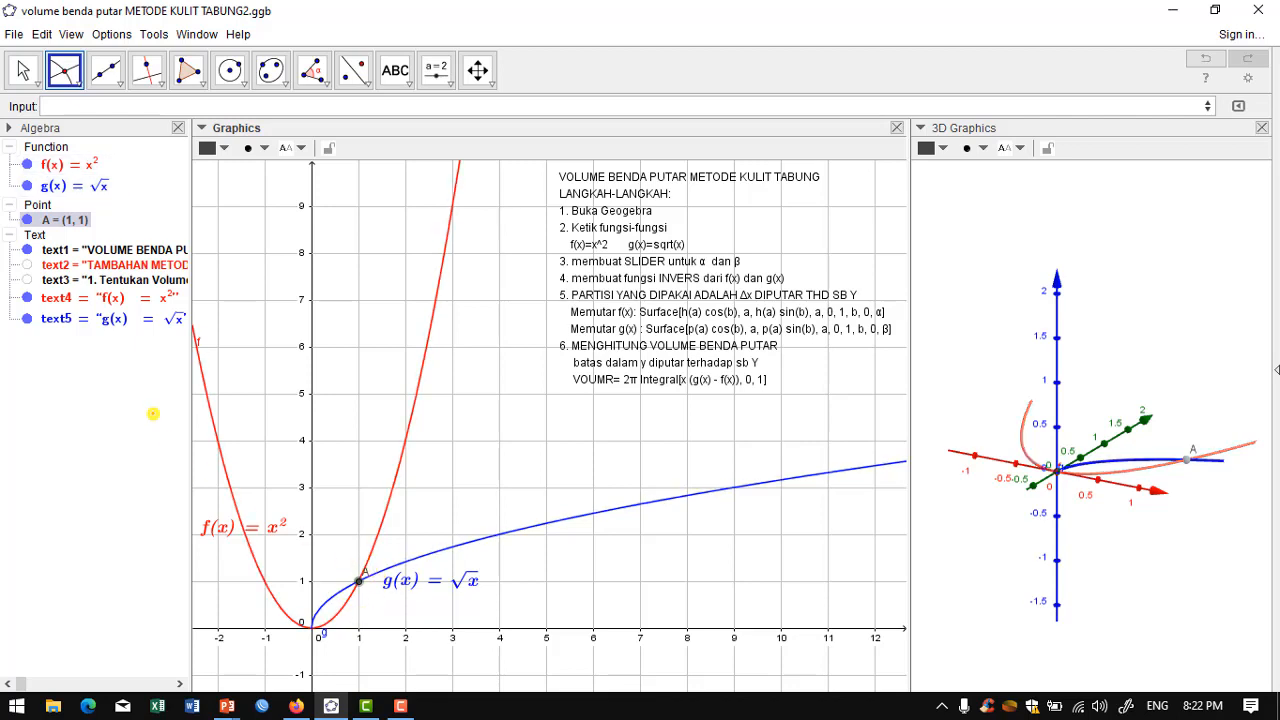
mouse_move(72, 225)
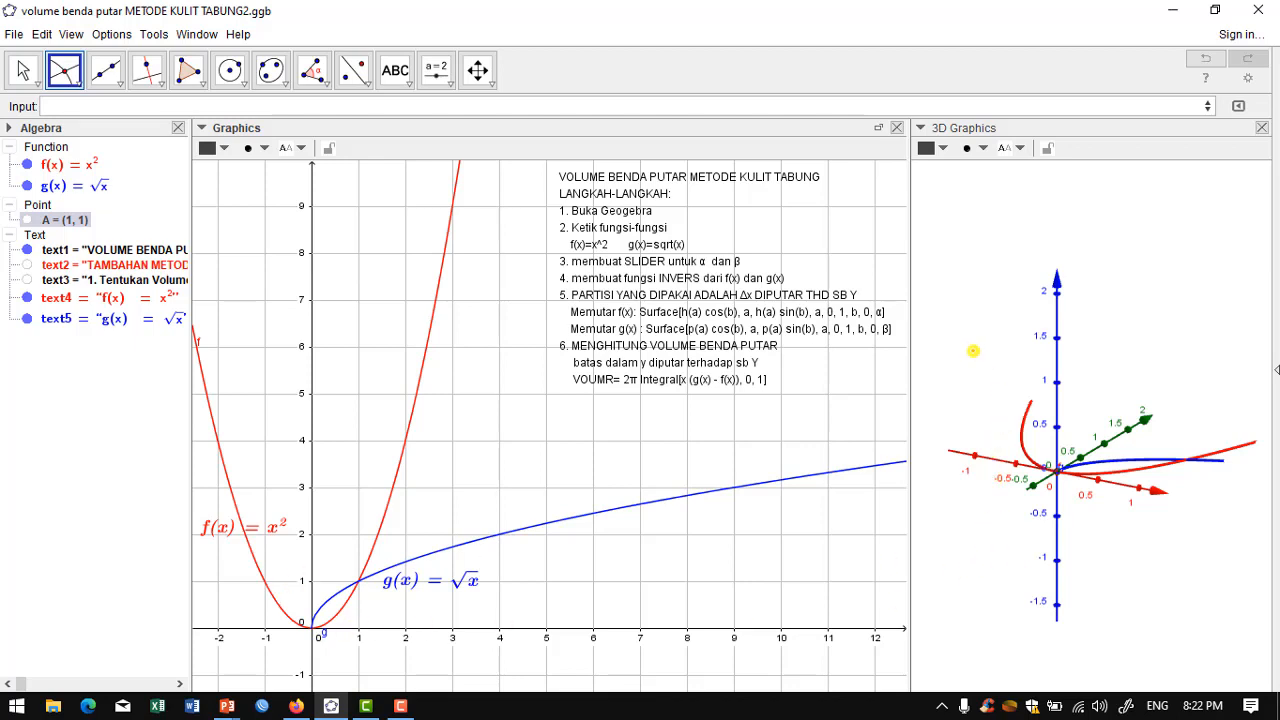
Try the standard view directions of the 3D view and set it to face the xy-plane straight on.
left_click(993, 233)
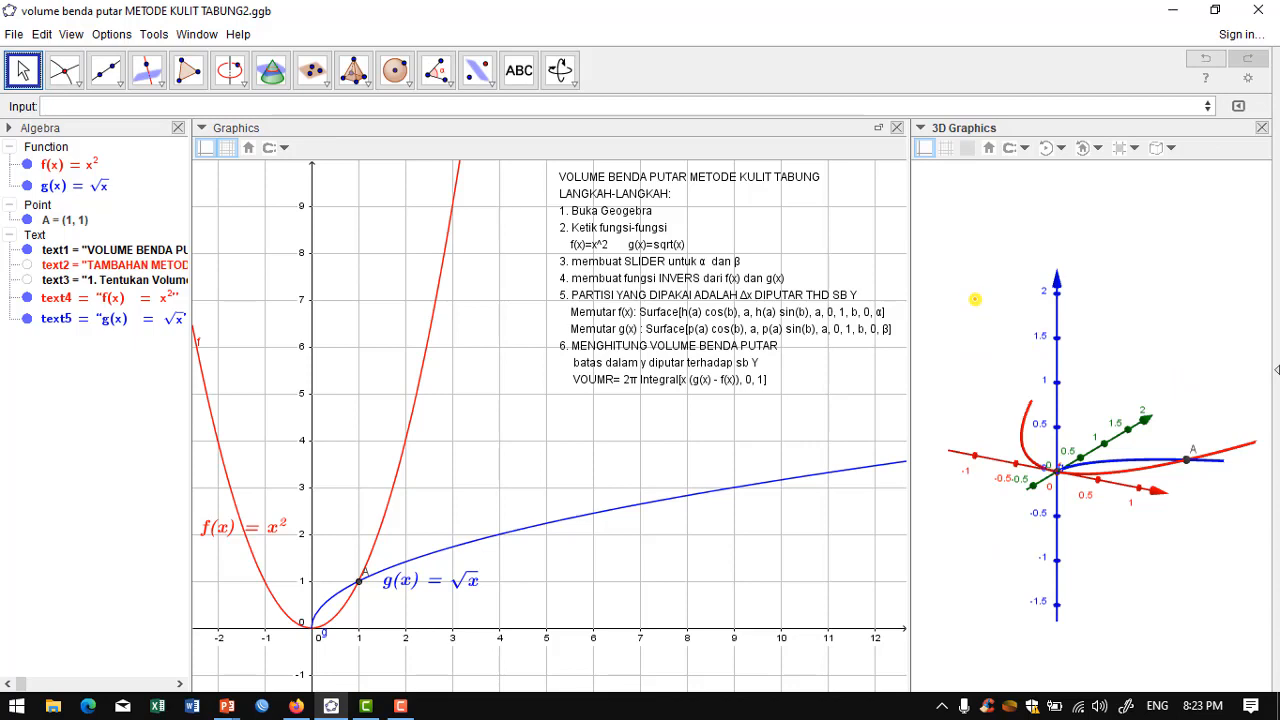
mouse_move(981, 311)
left_mouse_down()
mouse_move(986, 334)
mouse_move(995, 313)
mouse_move(977, 334)
mouse_move(983, 323)
left_mouse_up()
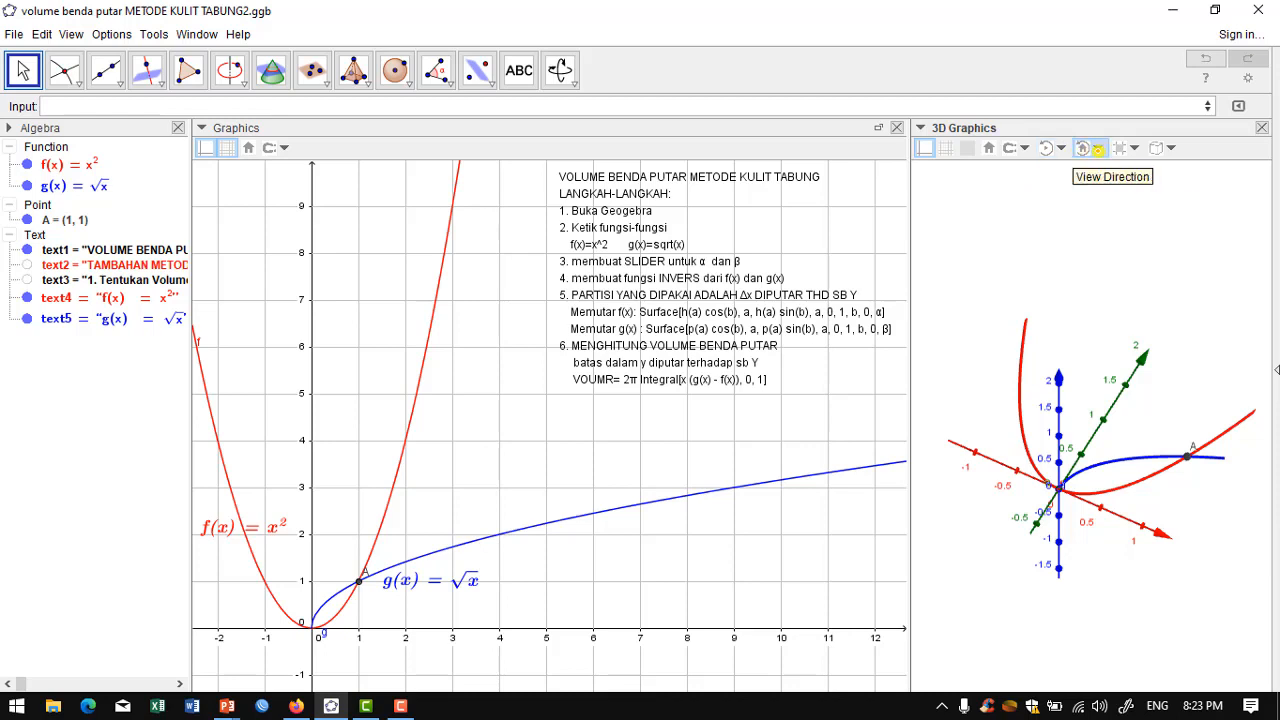
left_click(1097, 149)
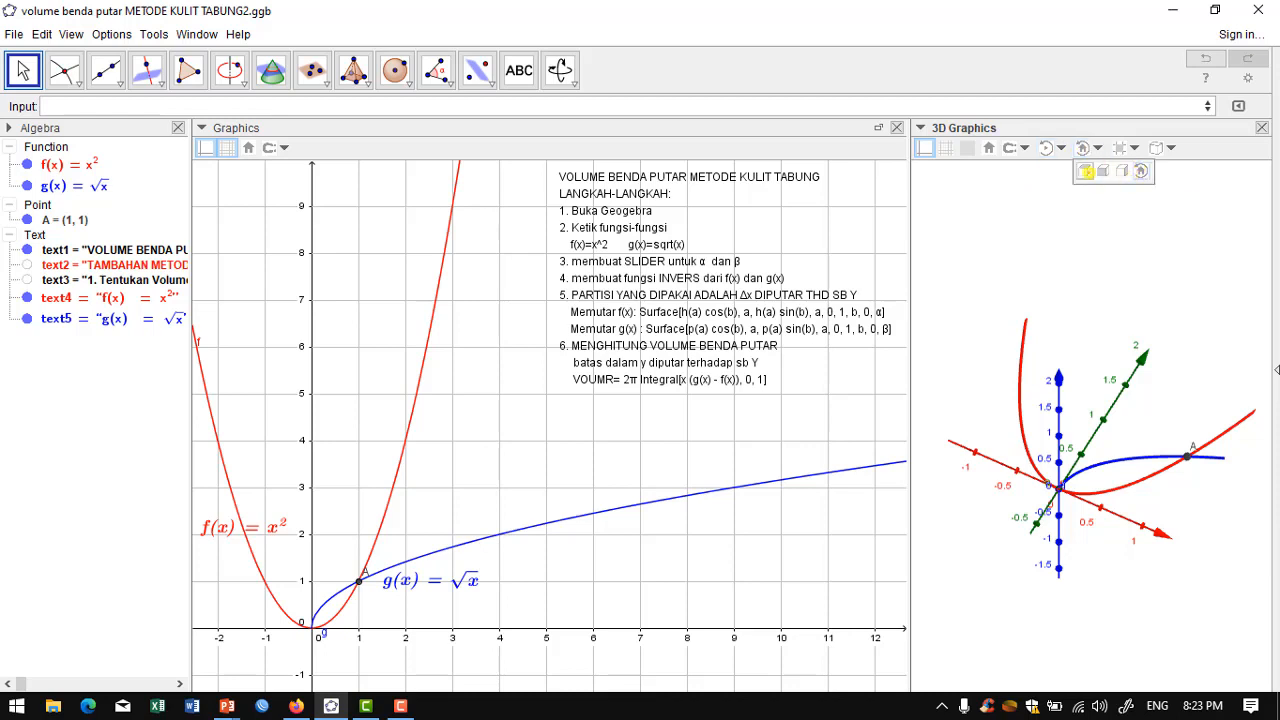
left_click(1085, 171)
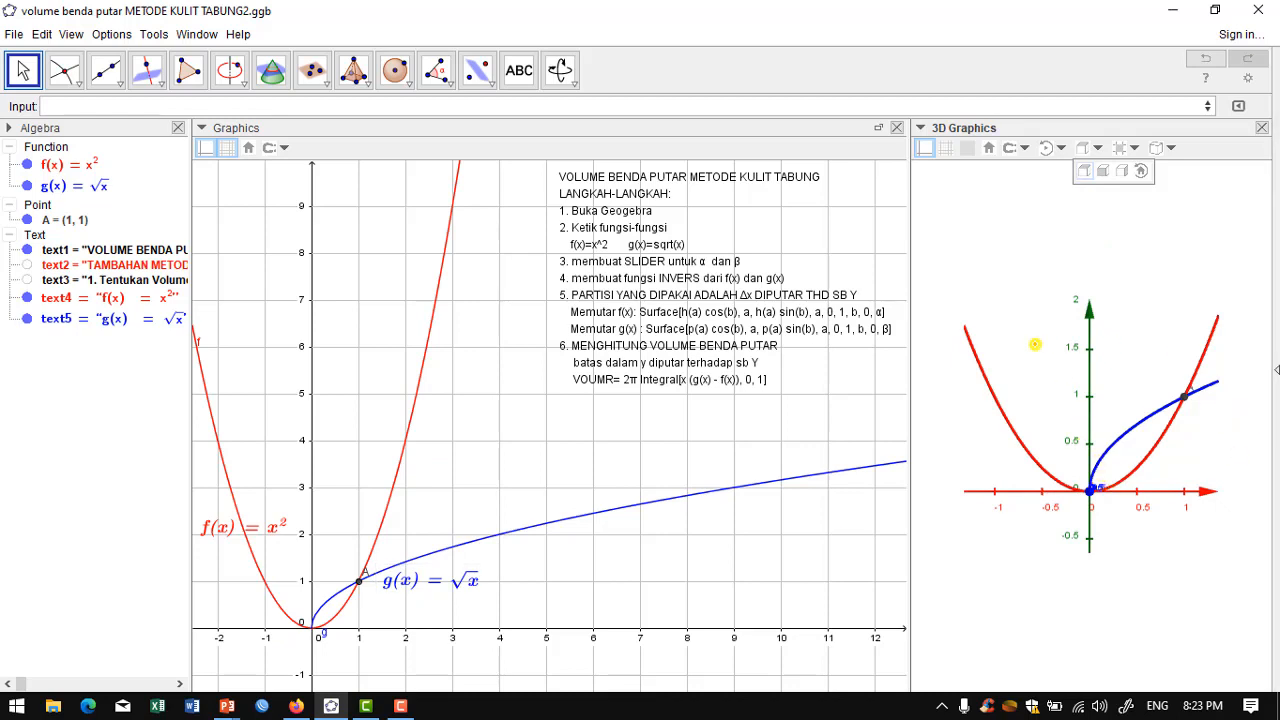
left_click(1104, 171)
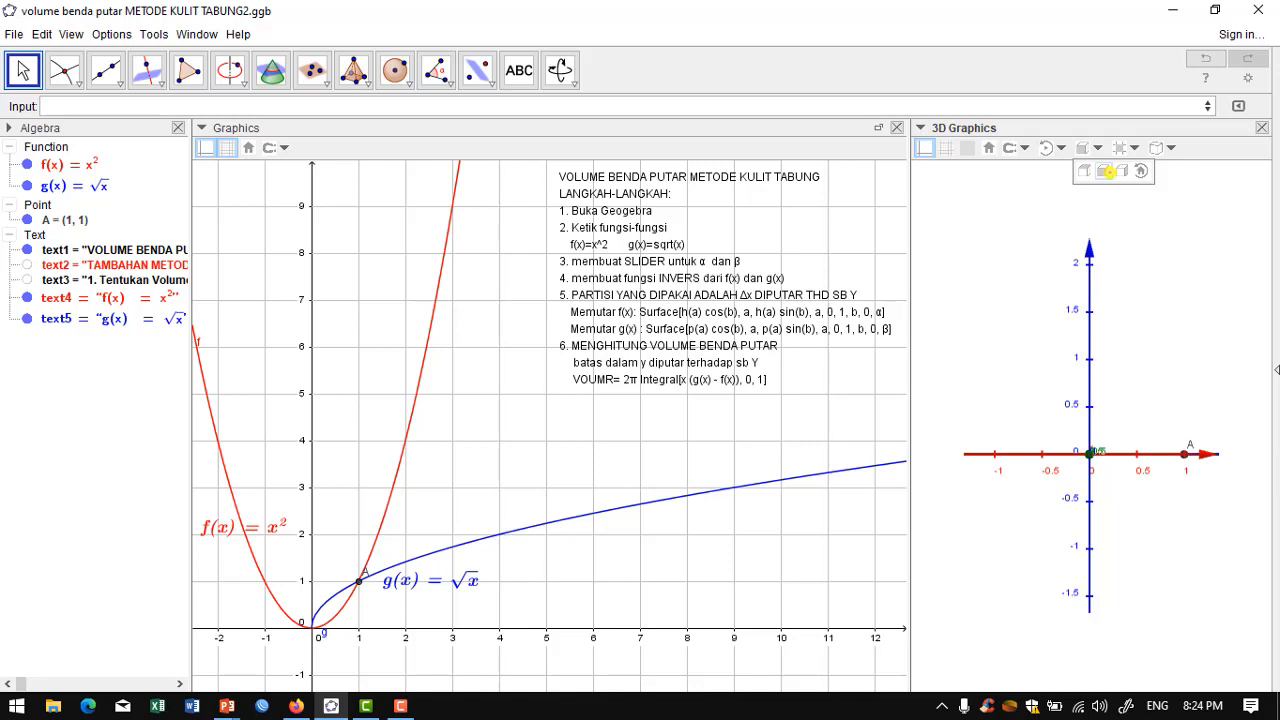
left_click(1121, 171)
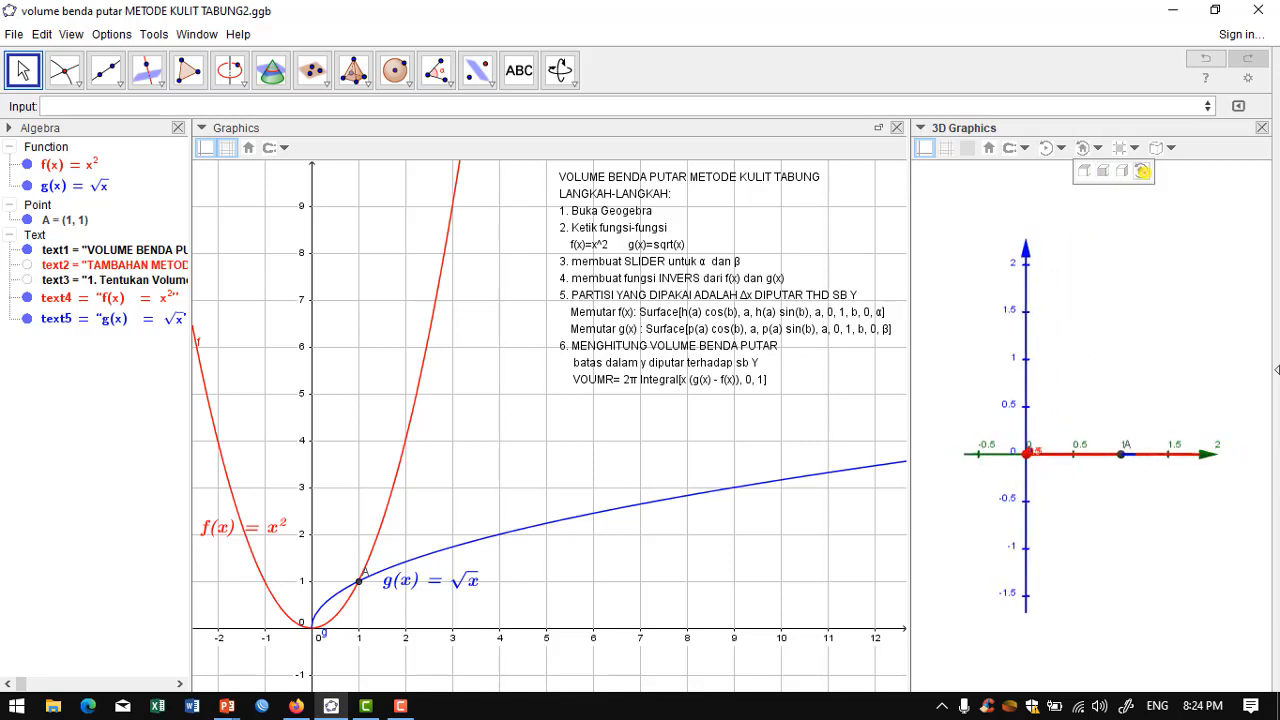
left_click(1142, 171)
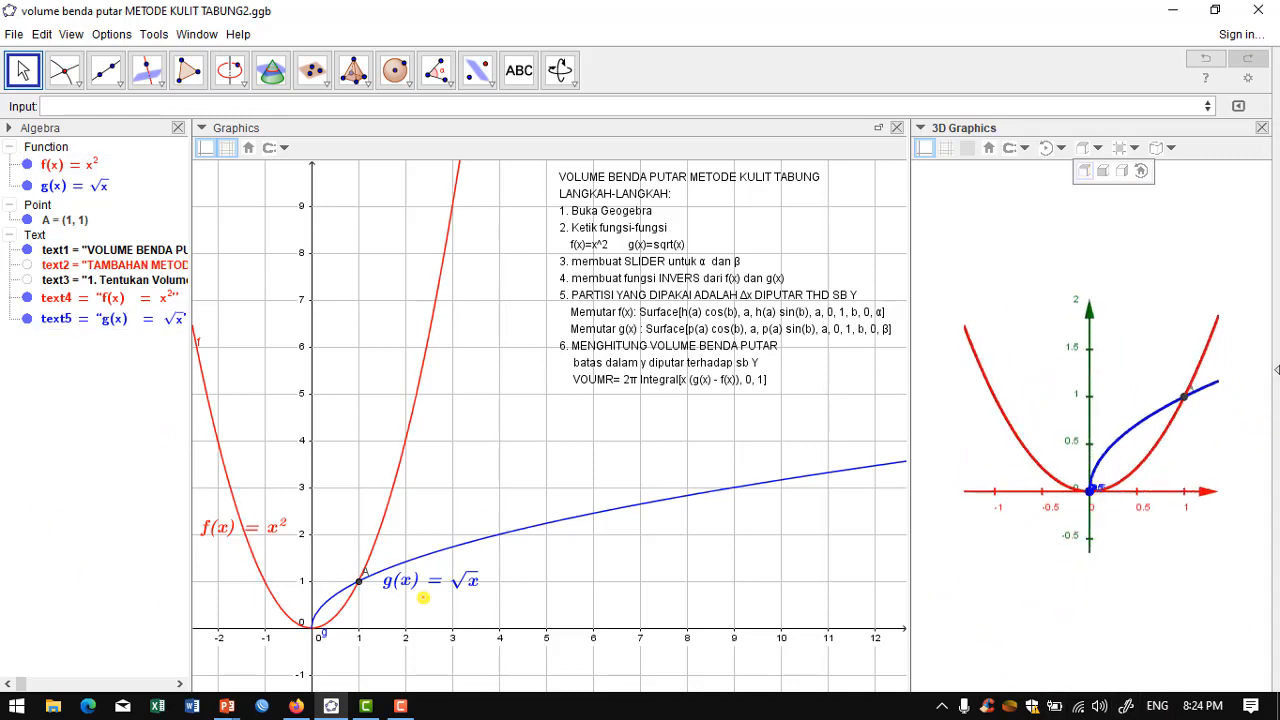
Create an angle slider α from 0° to 360° with a 2° increment, set it to 0° and place it near y = 7.
left_click(564, 329)
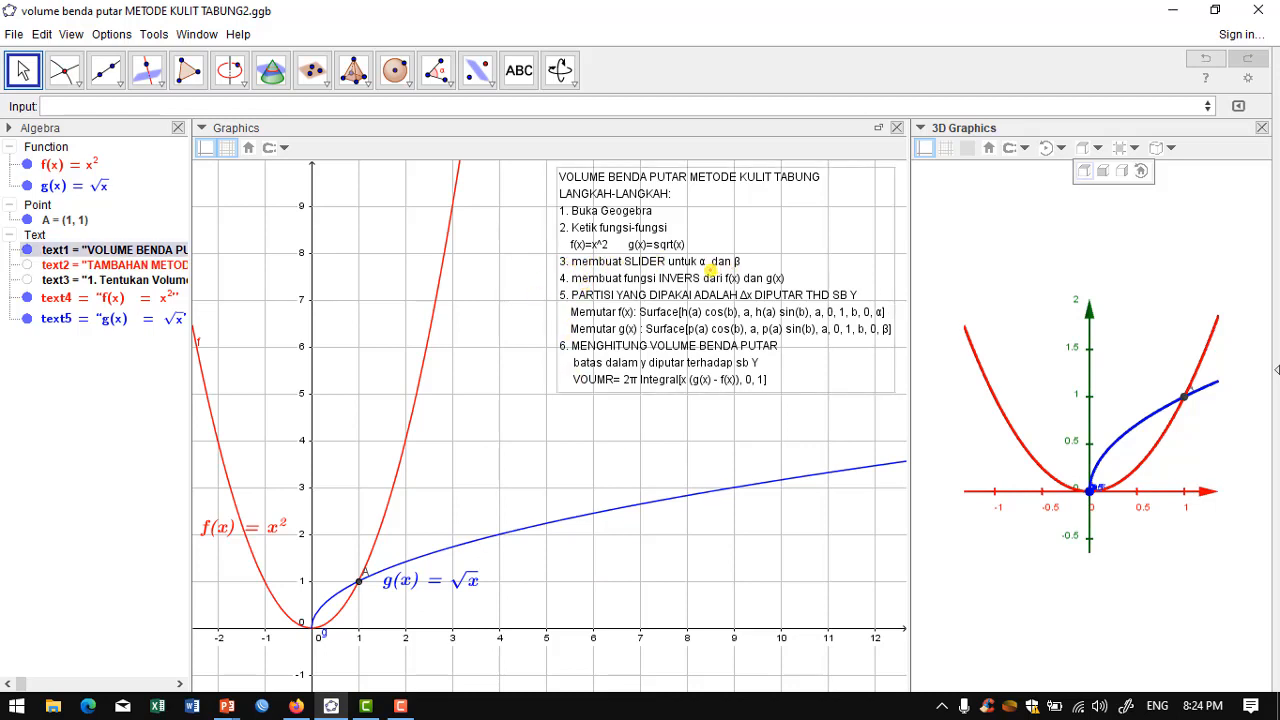
left_click(66, 421)
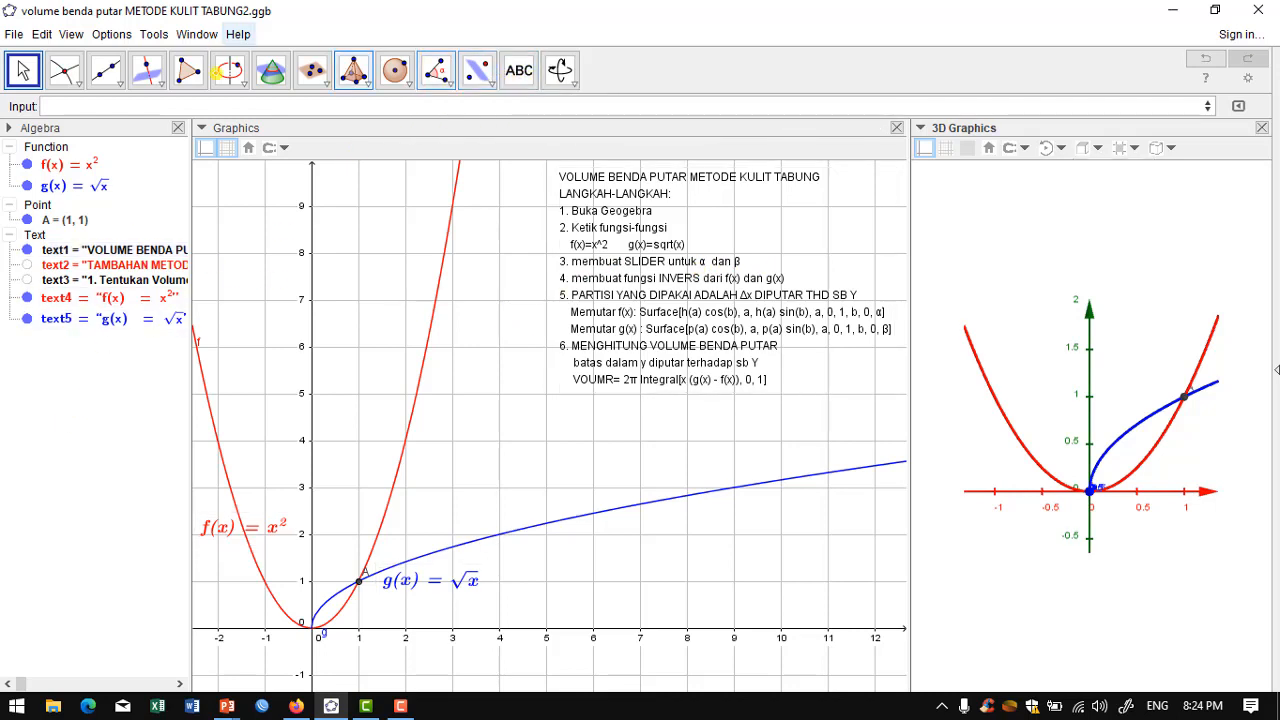
left_click(337, 227)
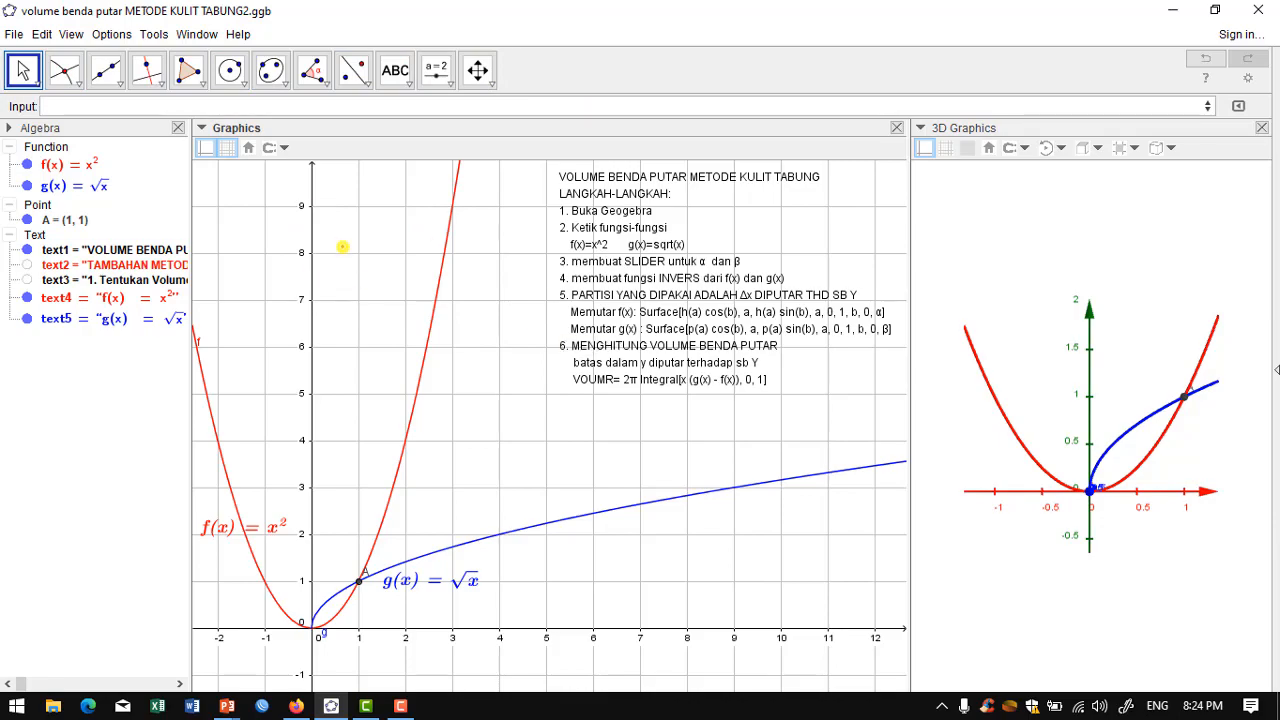
left_click(436, 70)
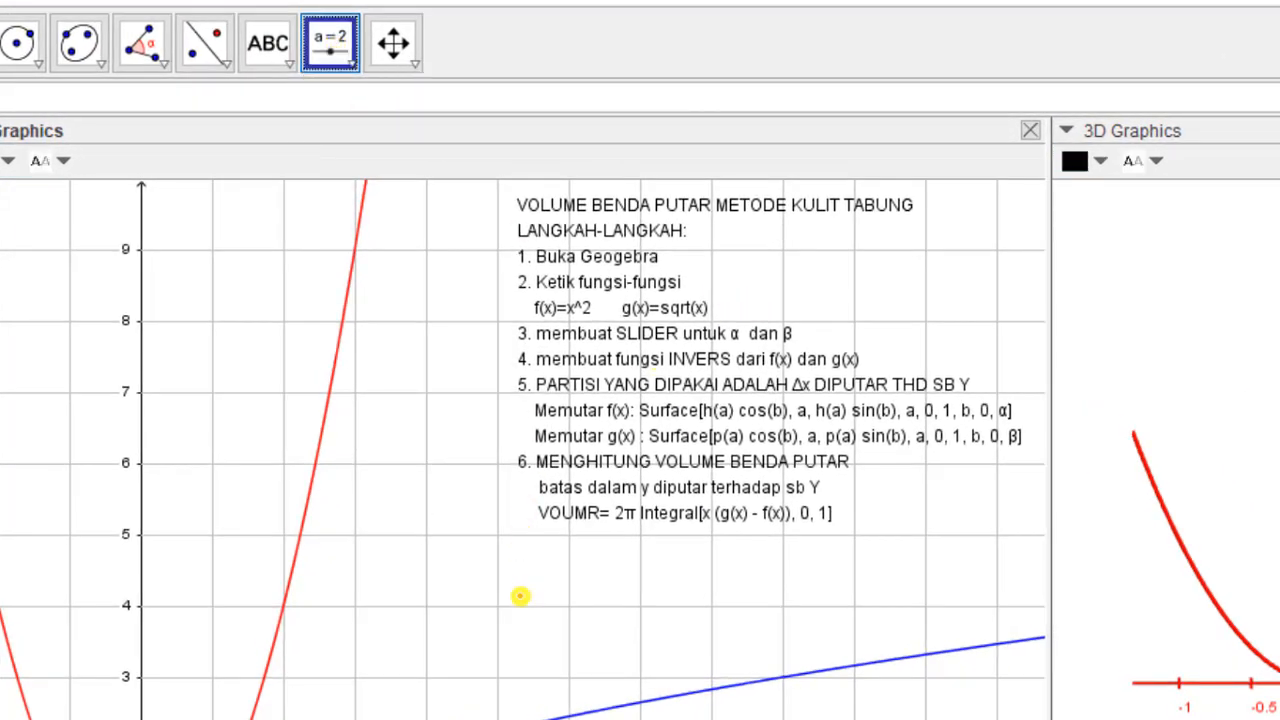
left_click(363, 586)
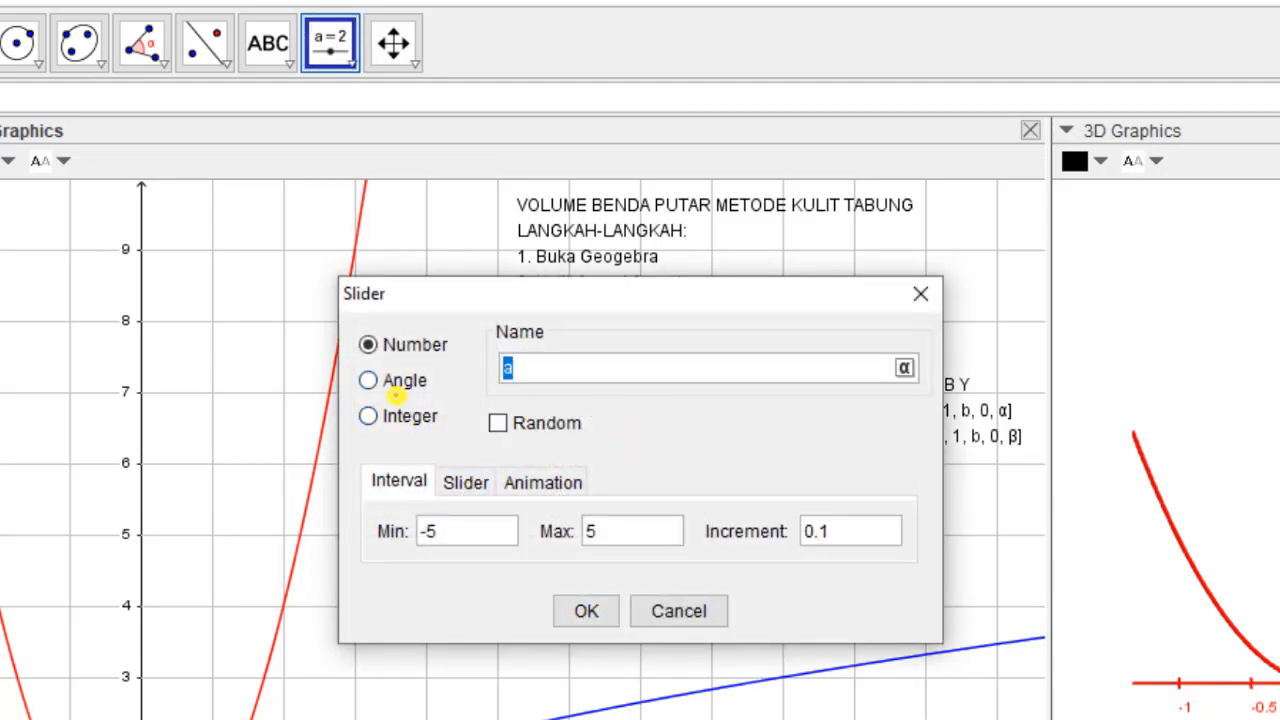
left_click(368, 380)
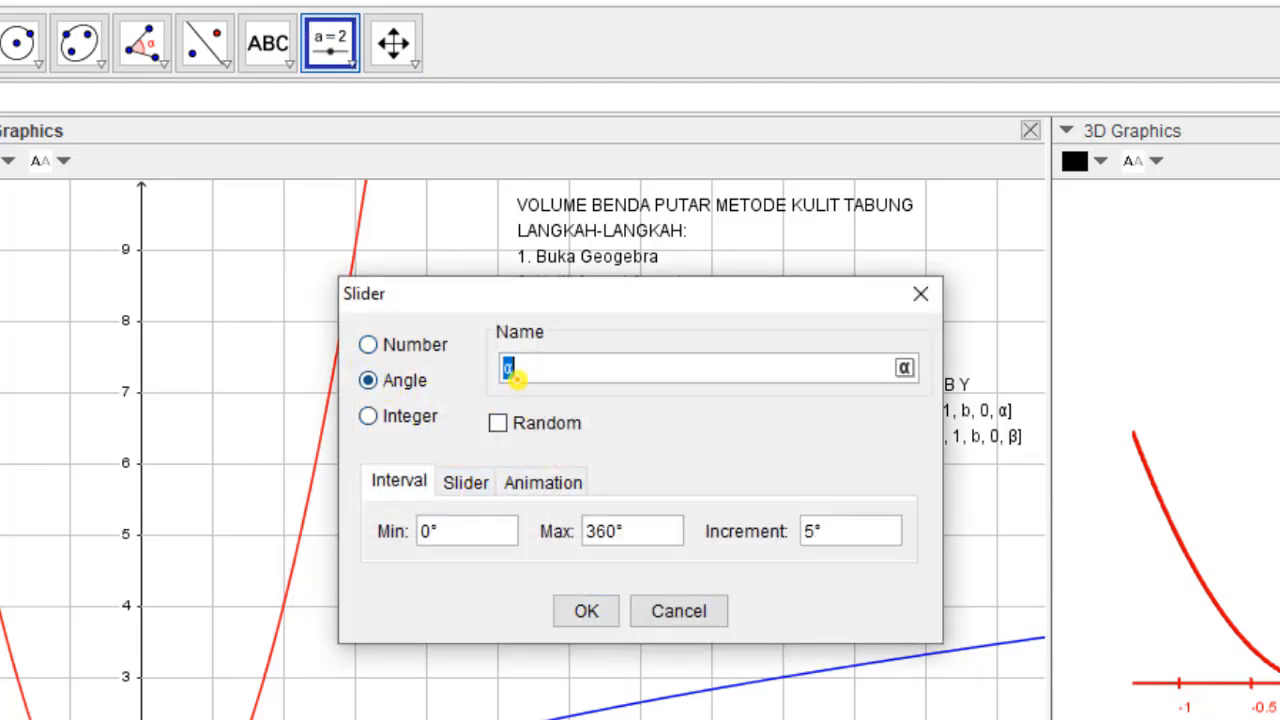
left_click(515, 368)
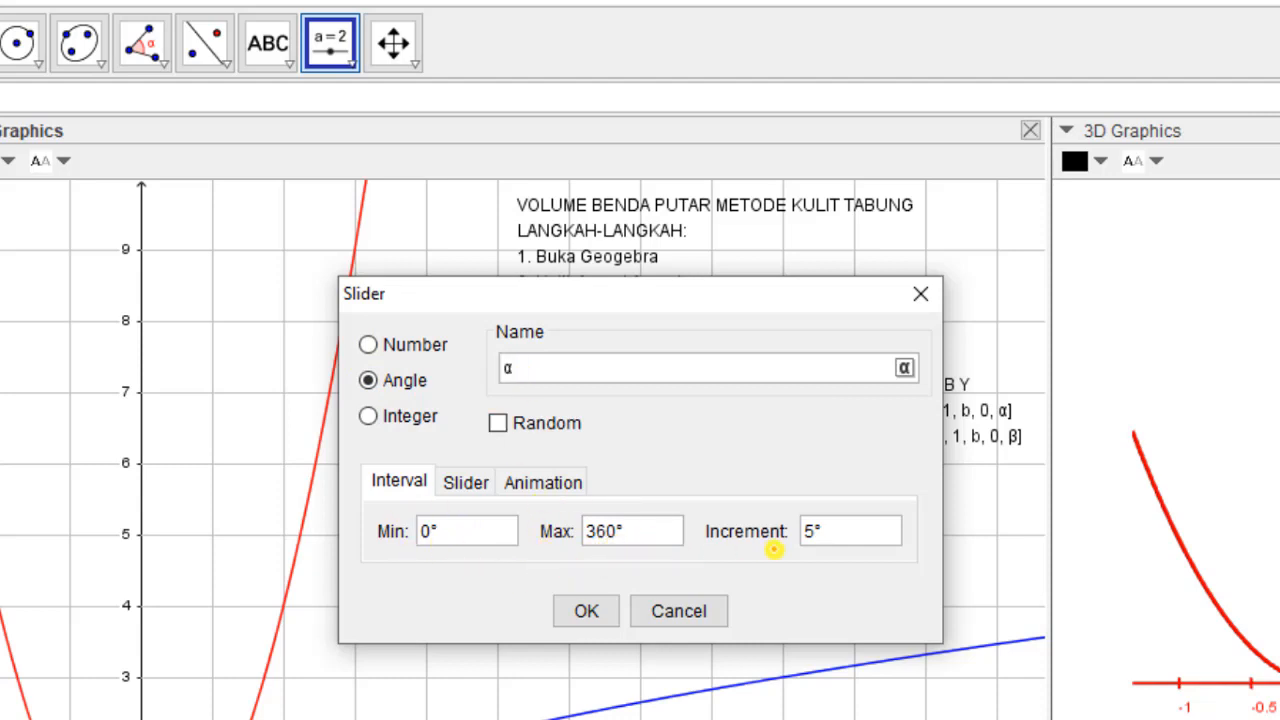
left_click(813, 531)
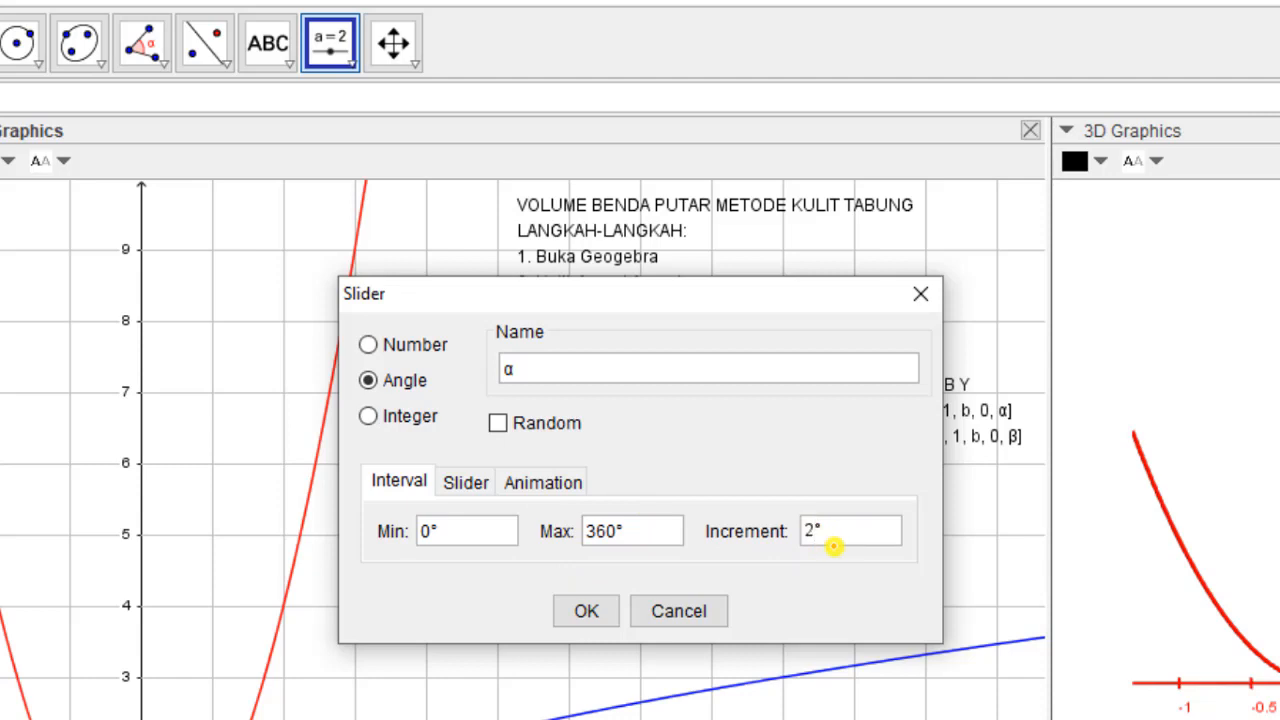
left_click(583, 610)
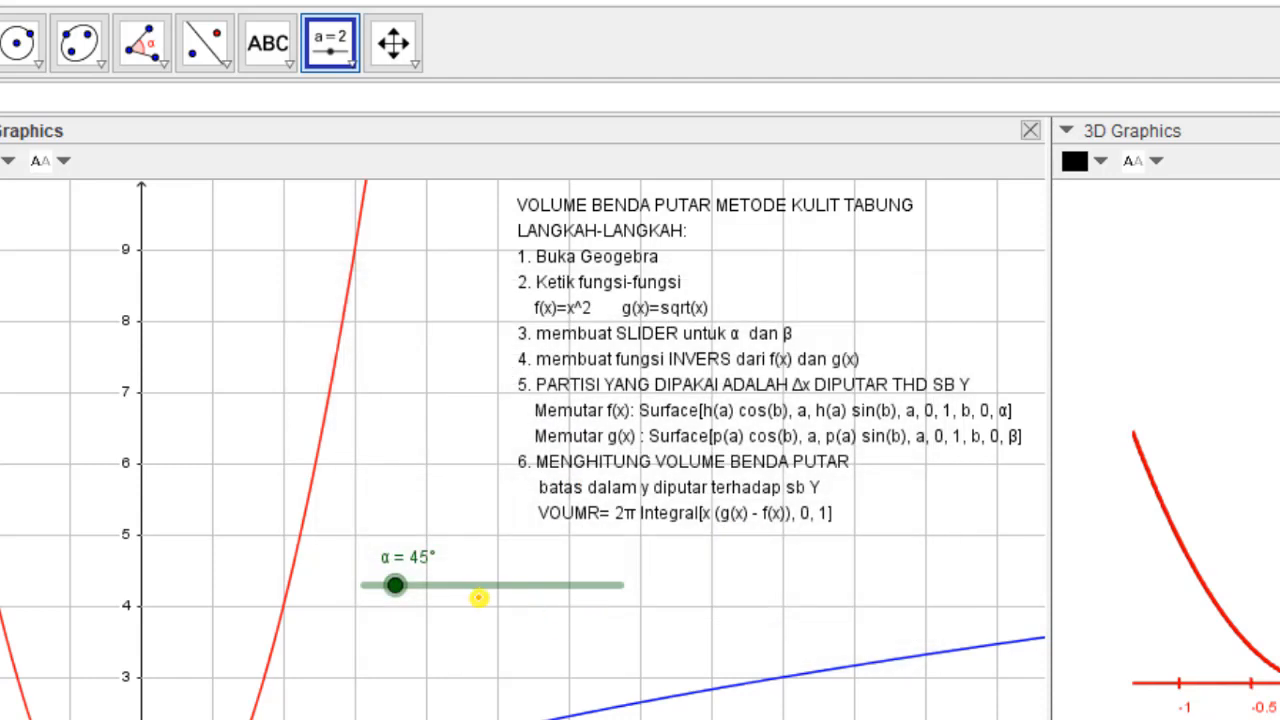
left_click_drag(371, 586, 74, 391)
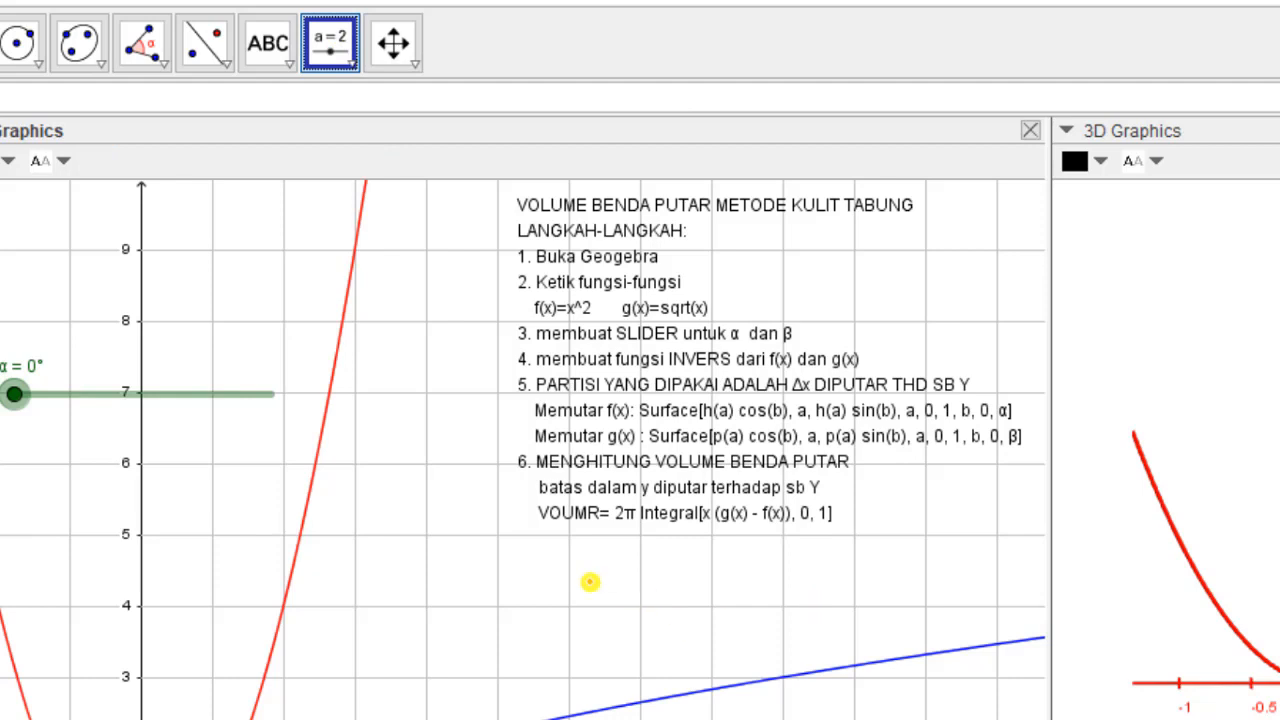
Create an angle slider β from 0° to 360° with a 2° increment.
left_click(590, 581)
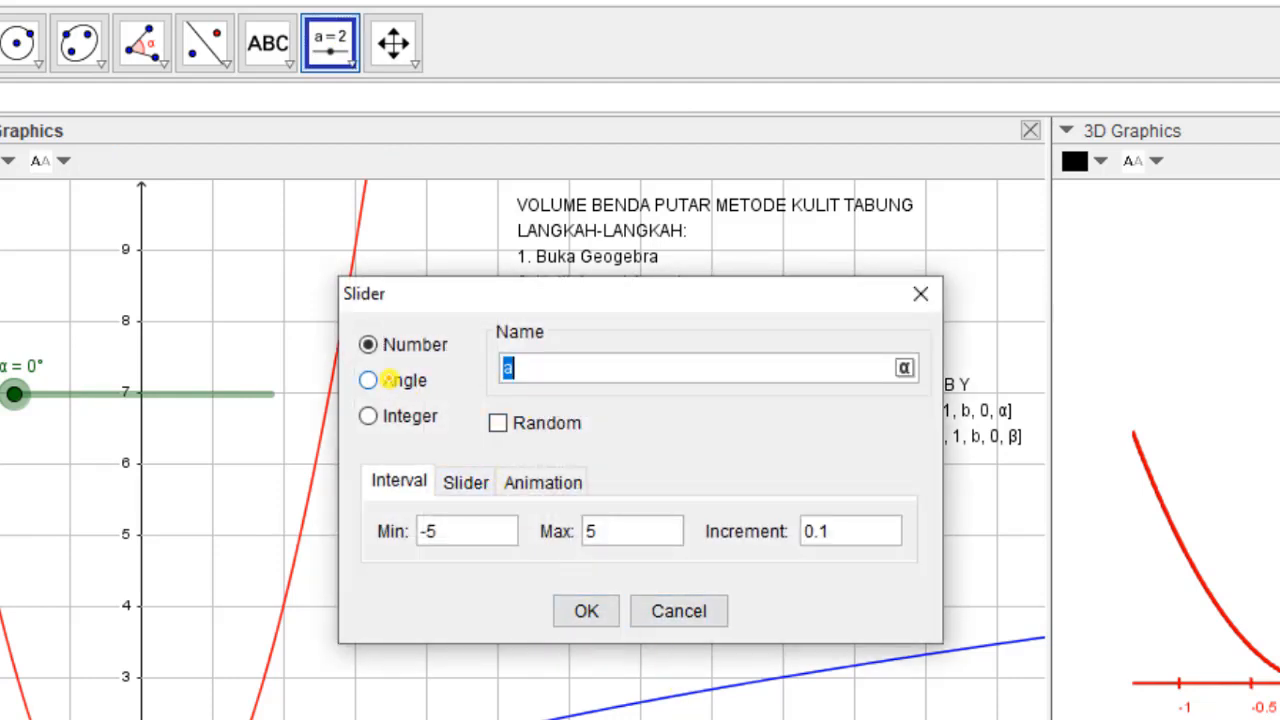
left_click(390, 380)
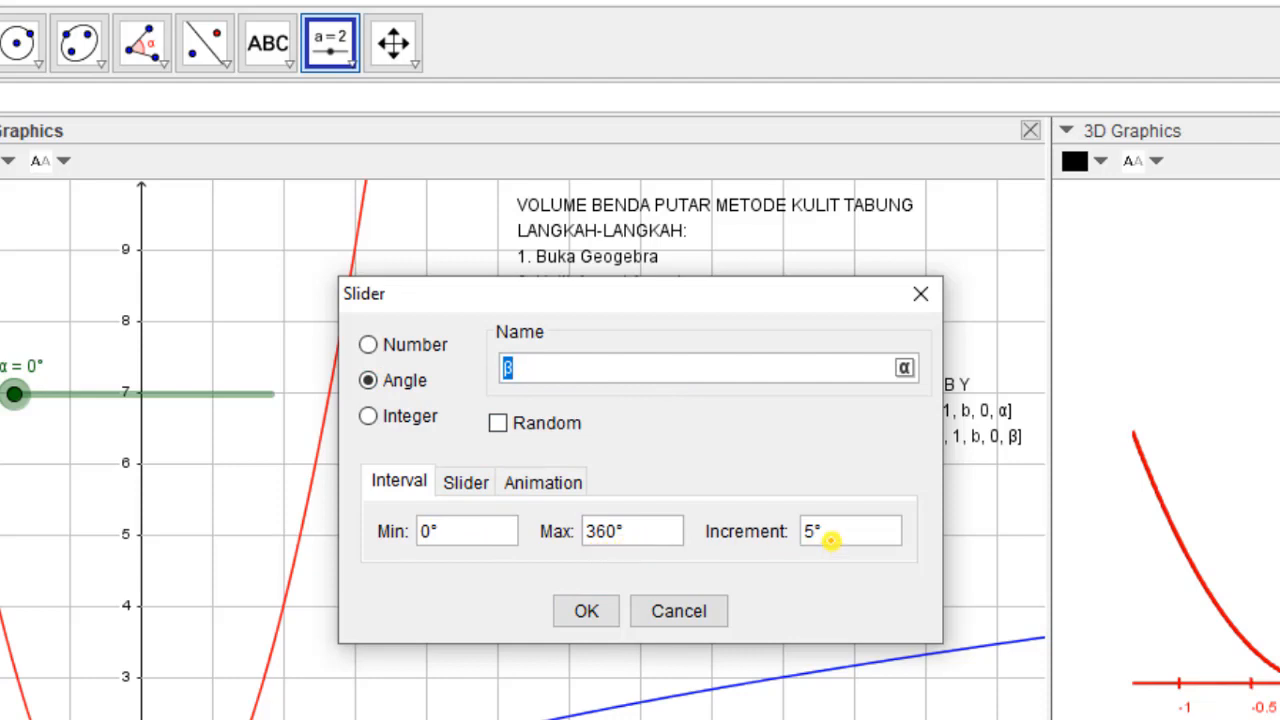
left_click(813, 531)
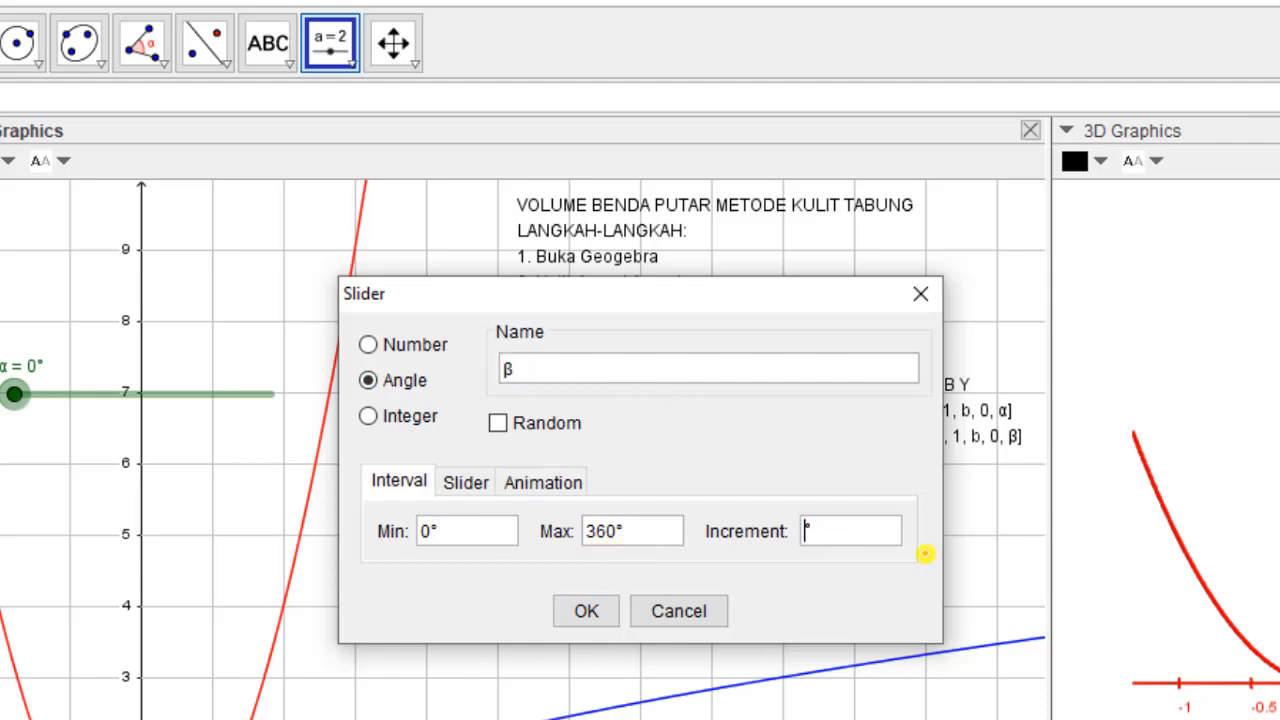
type("2")
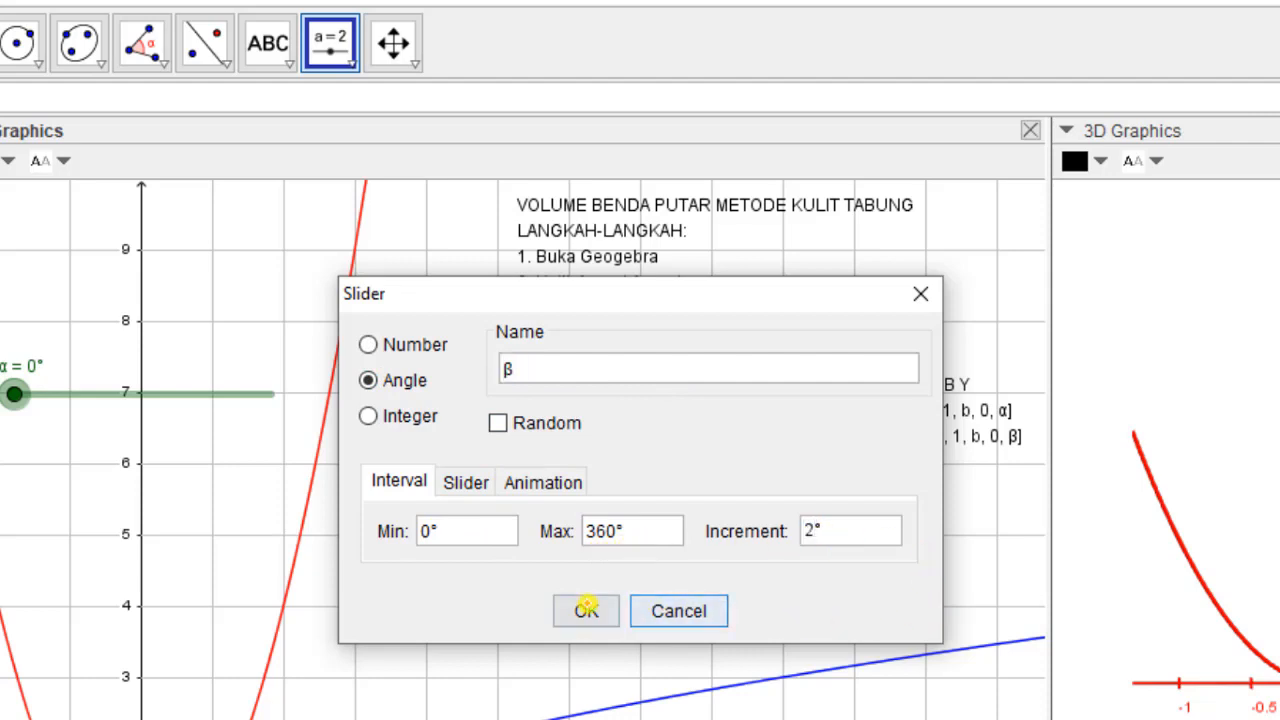
left_click(586, 608)
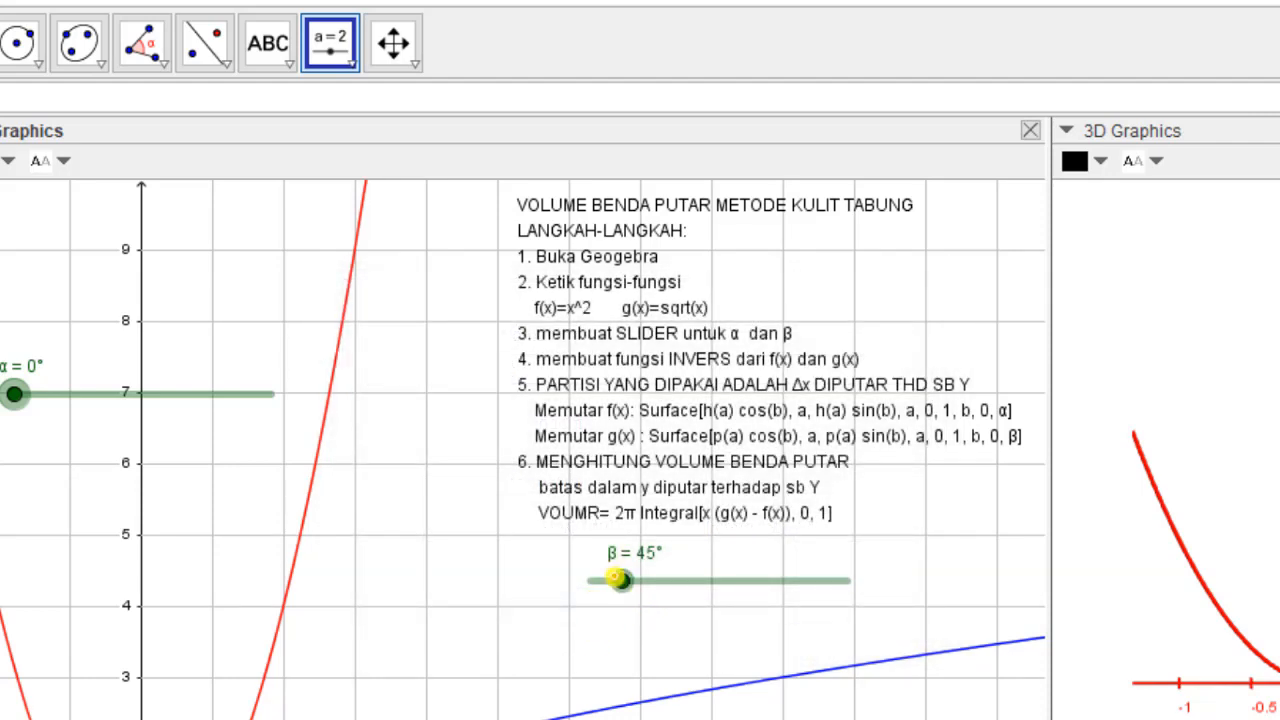
Set the β slider to 0° and place it directly below the α slider, near y = 6.
left_click_drag(617, 578, 630, 580)
left_click_drag(781, 594, 500, 597)
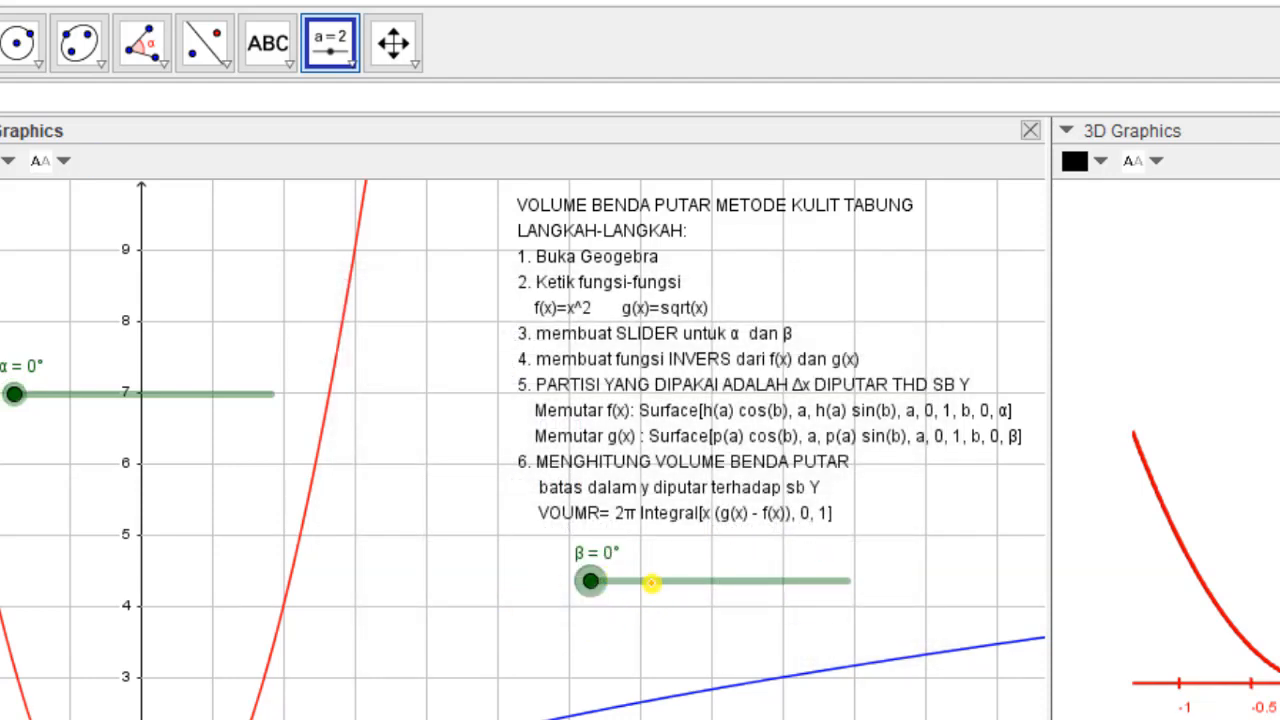
left_click_drag(652, 582, 84, 447)
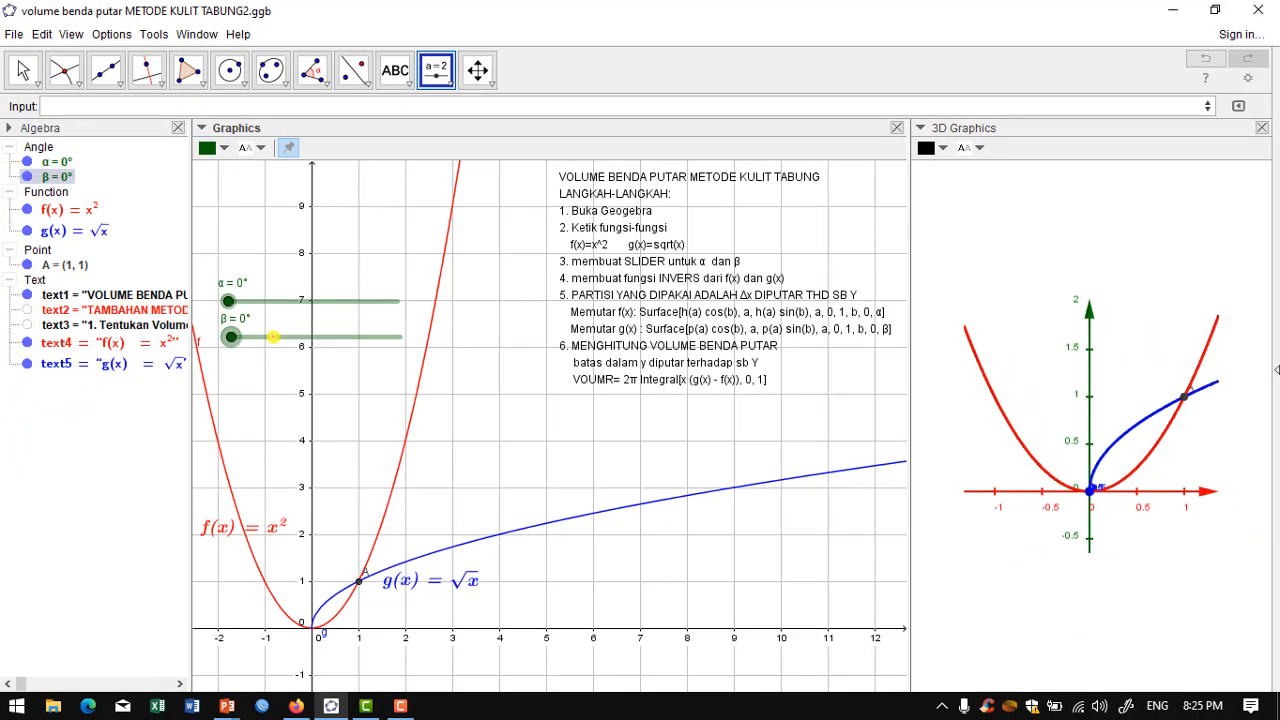
left_click_drag(273, 337, 271, 338)
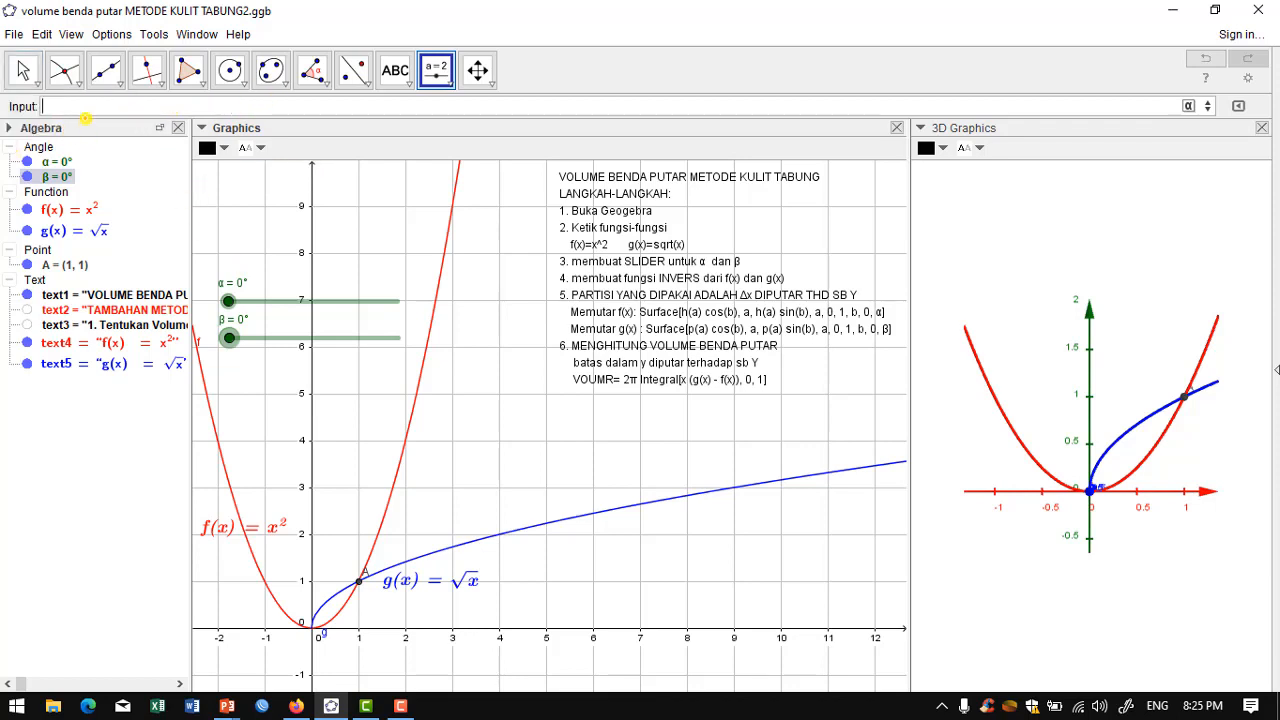
Try the alternative input bar position in the layout preferences and restore the original position.
left_click(72, 35)
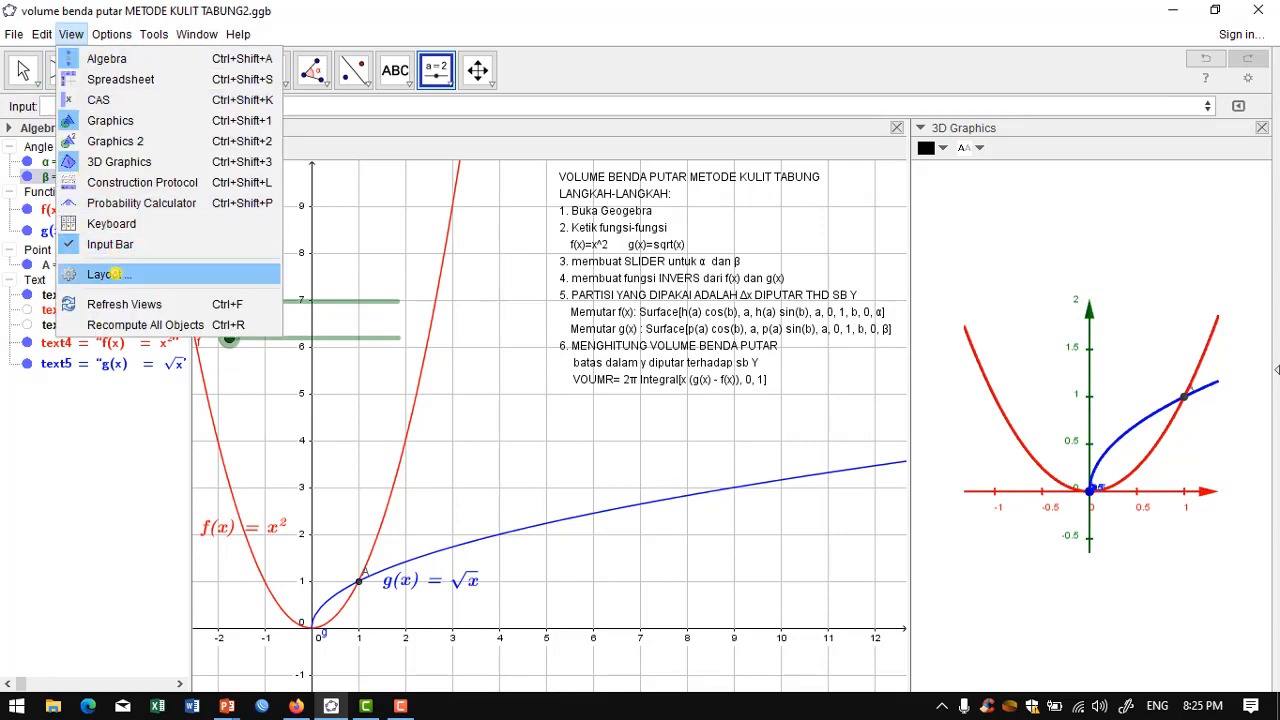
left_click(112, 274)
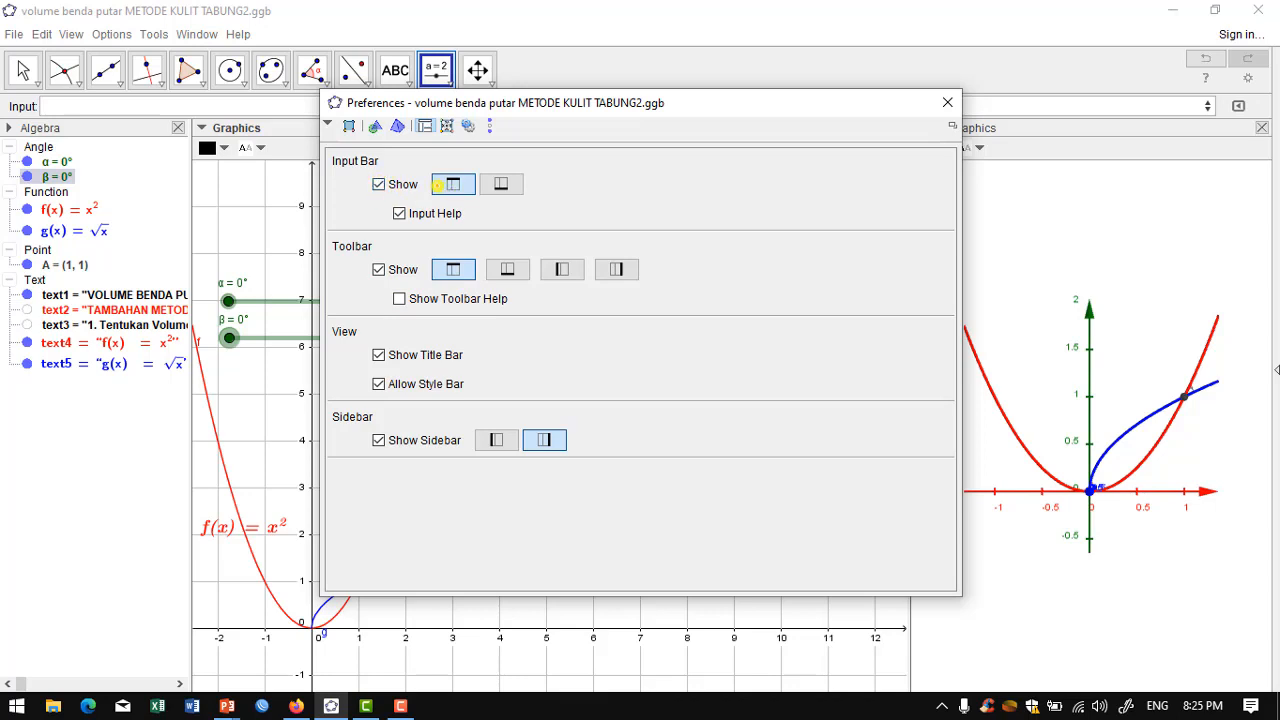
left_click(505, 184)
left_click(455, 184)
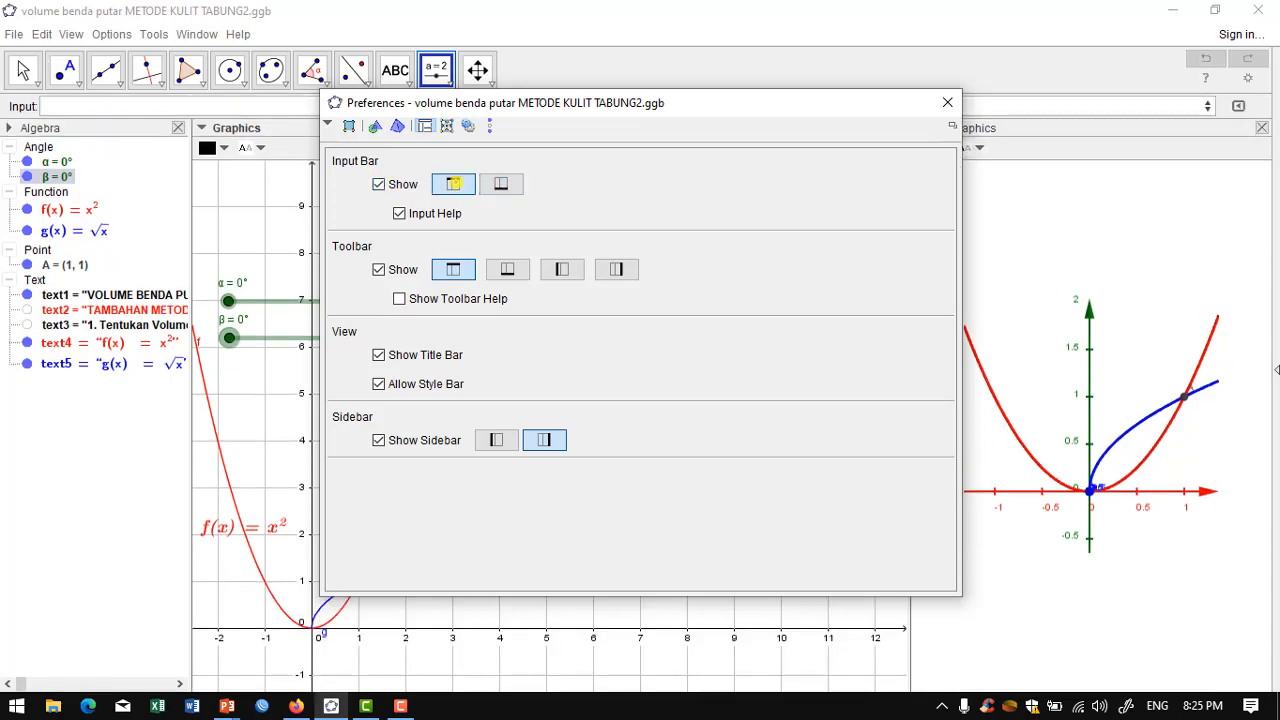
left_click(946, 103)
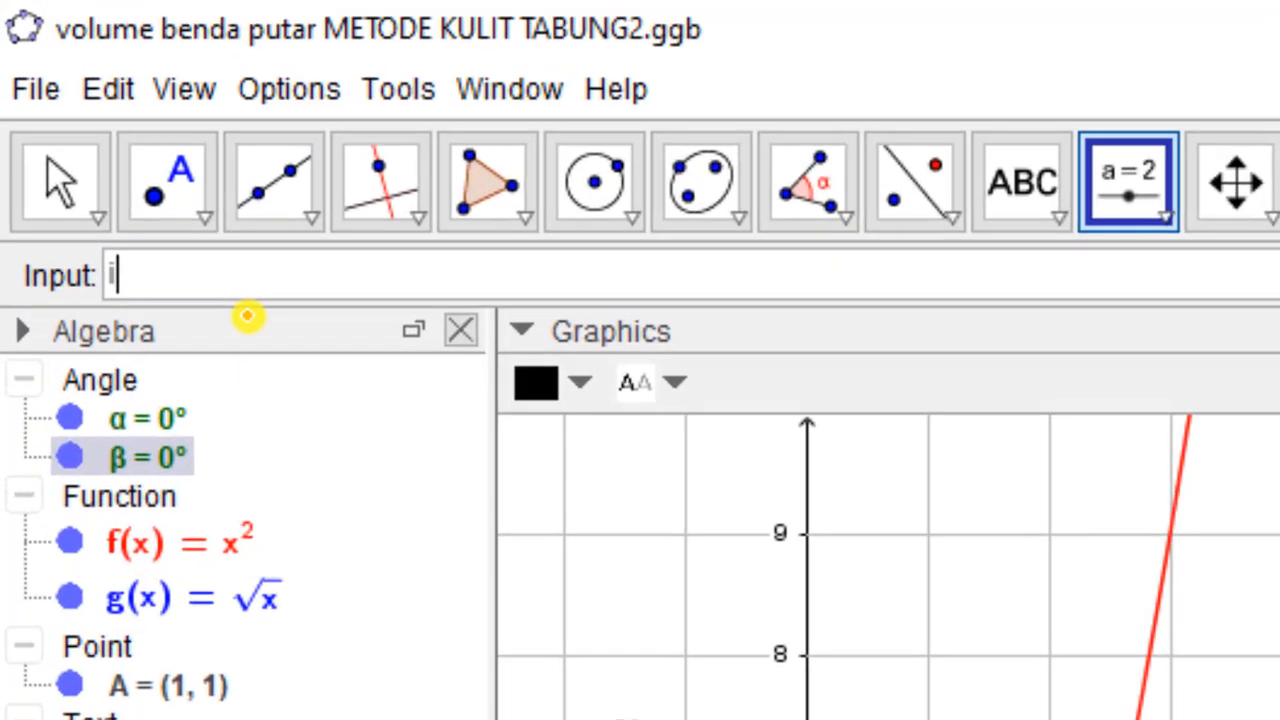
Create the inverse function of f with the command Invert[f] and hide its graph.
type("invert")
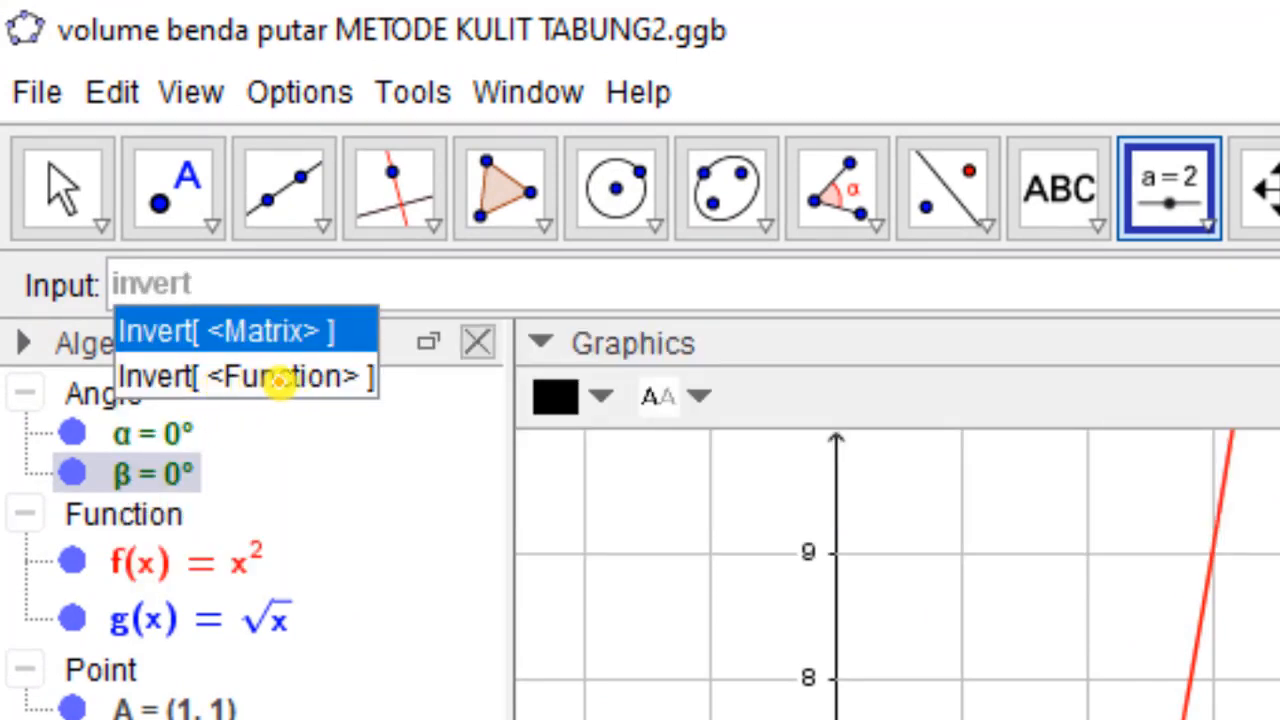
left_click(280, 375)
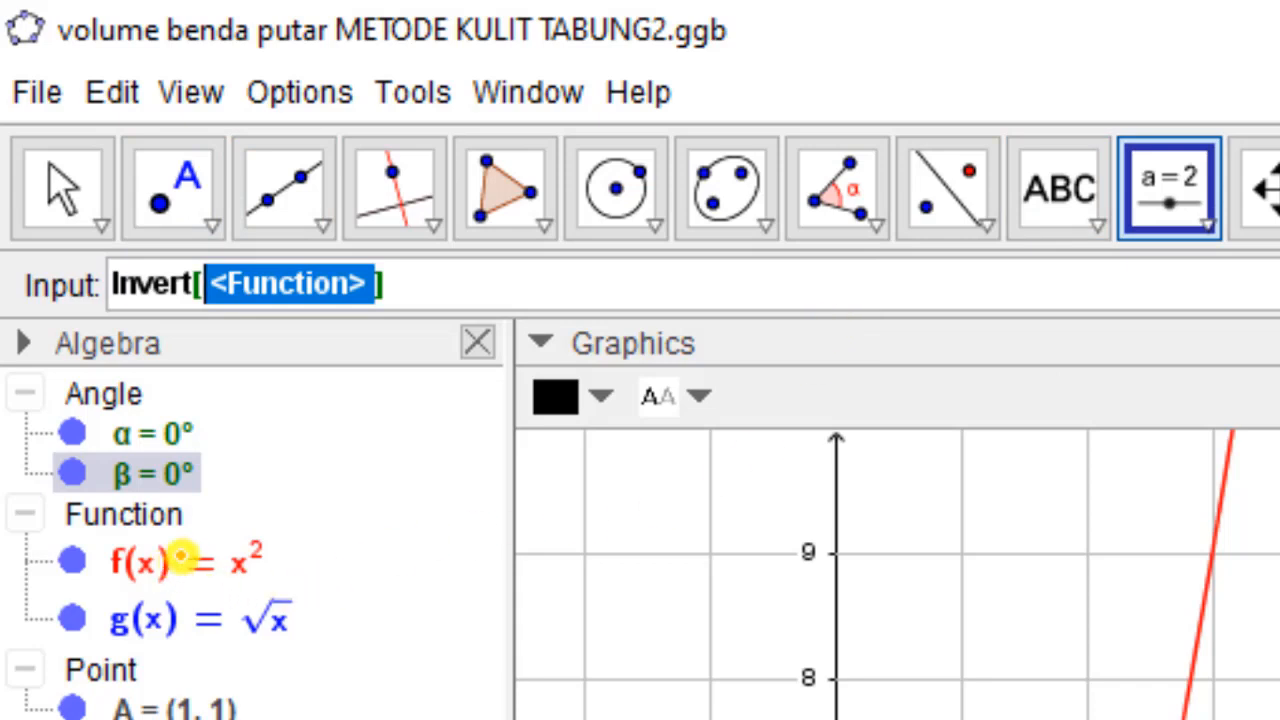
type("f")
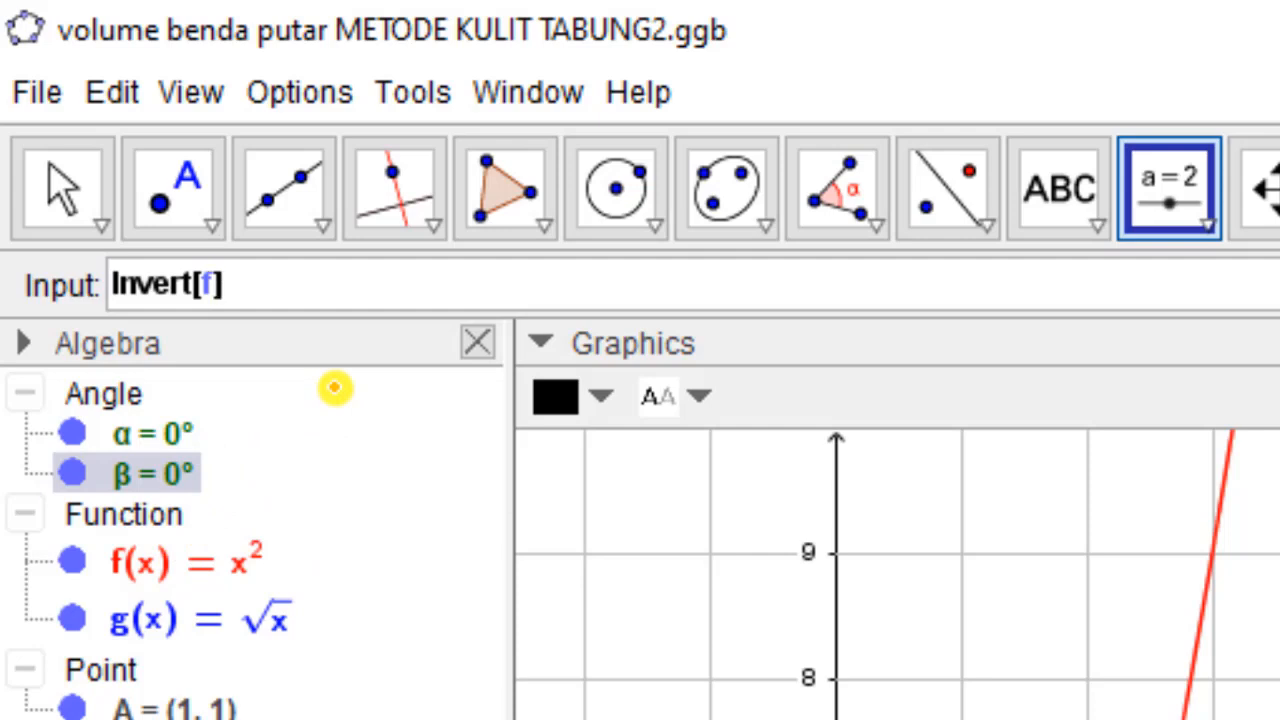
key("Return")
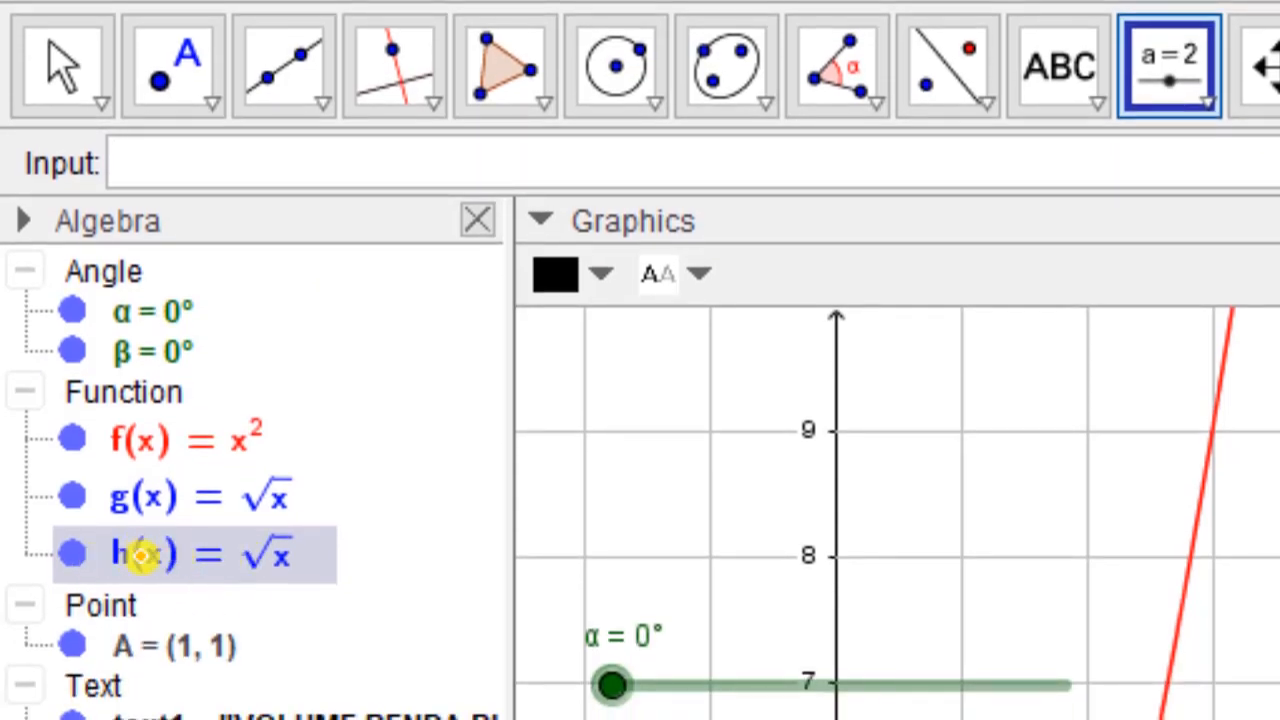
left_click(70, 557)
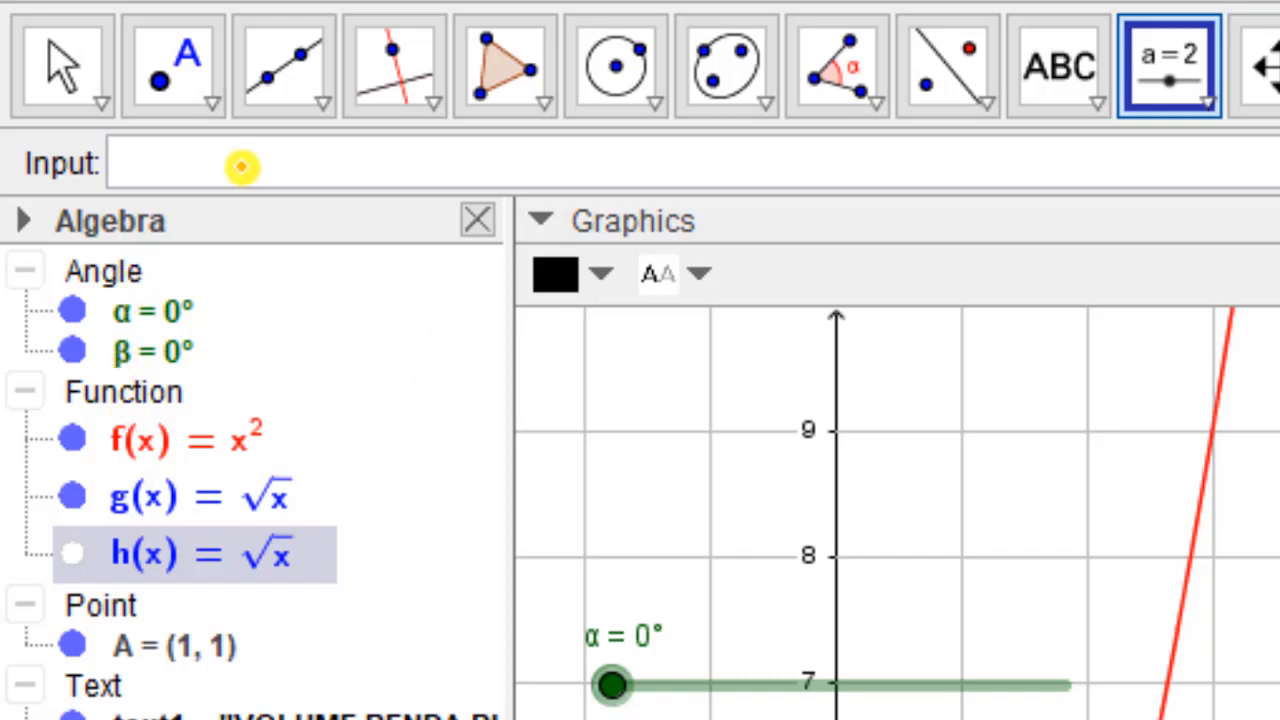
Create the inverse function of g with the command Invert[g] and hide its graph.
left_click(243, 168)
type("invert")
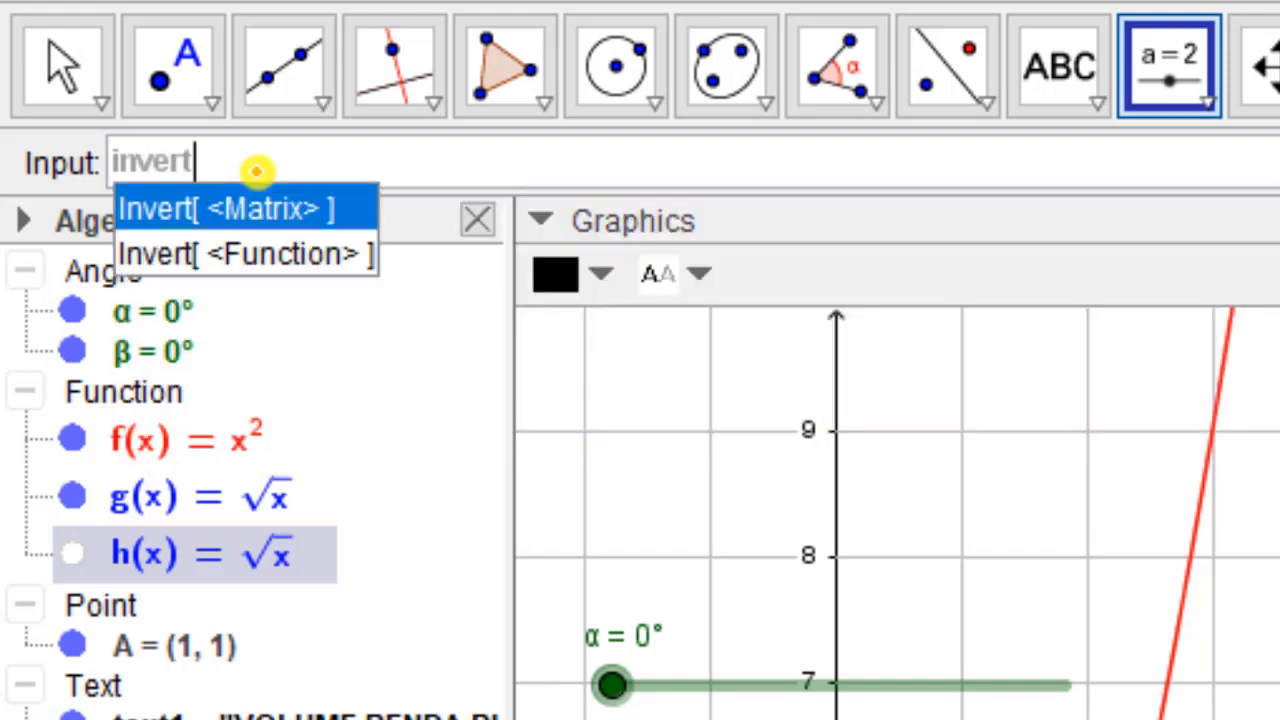
left_click(243, 257)
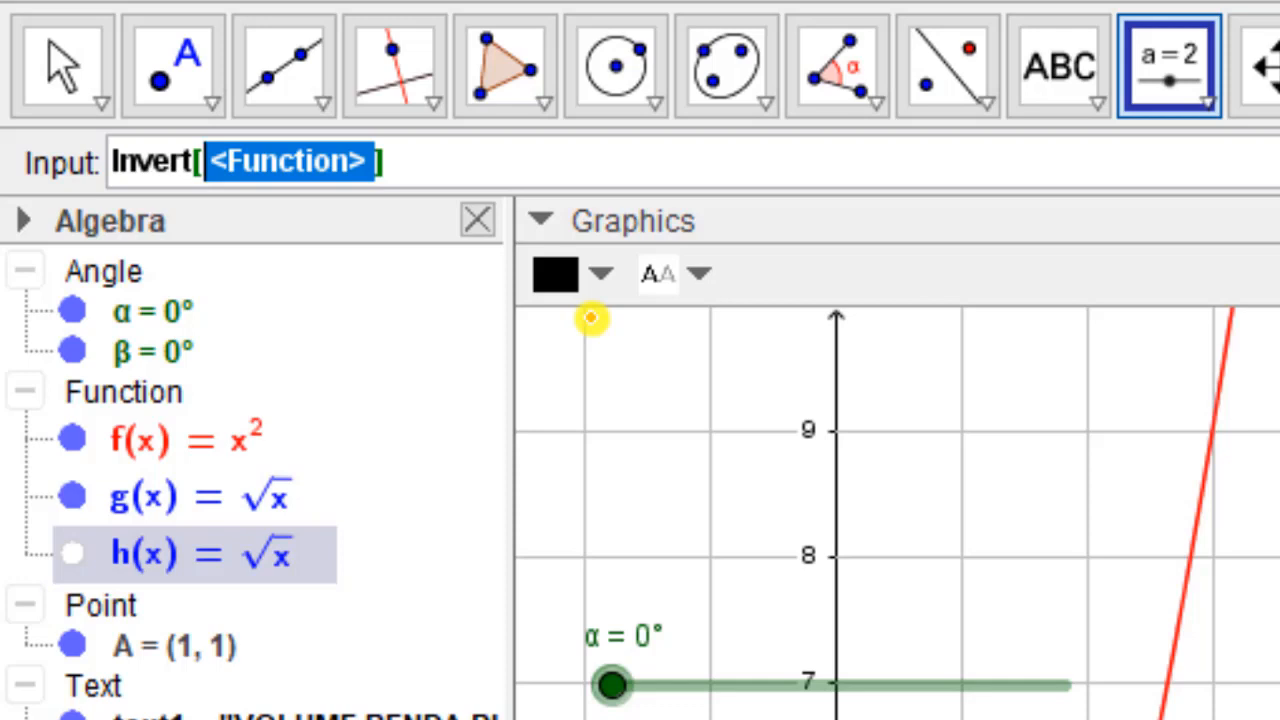
type("g")
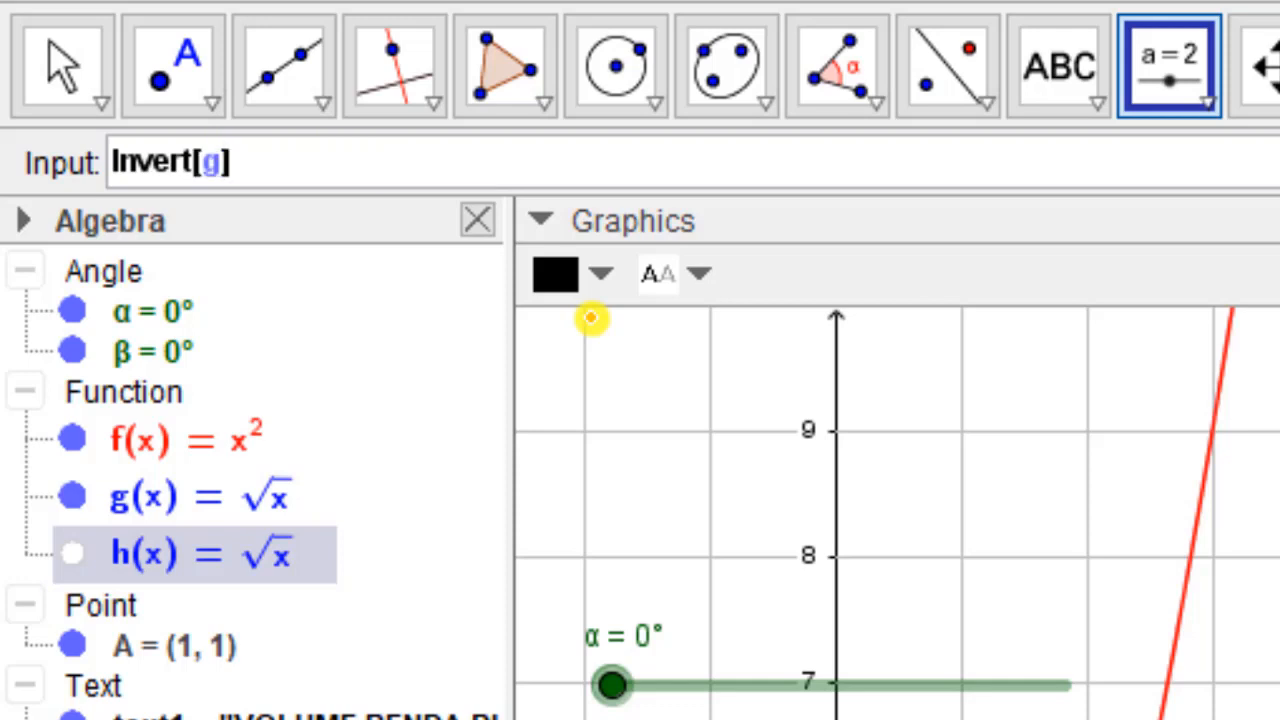
key("Return")
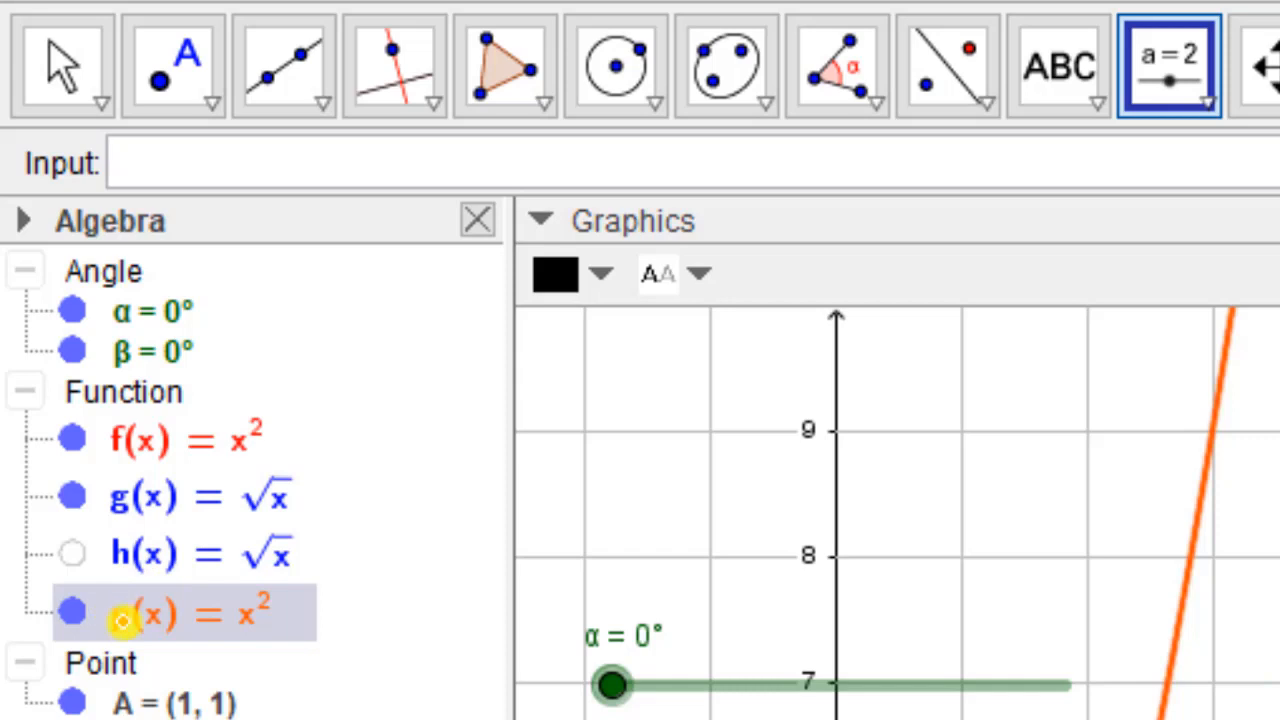
mouse_move(121, 621)
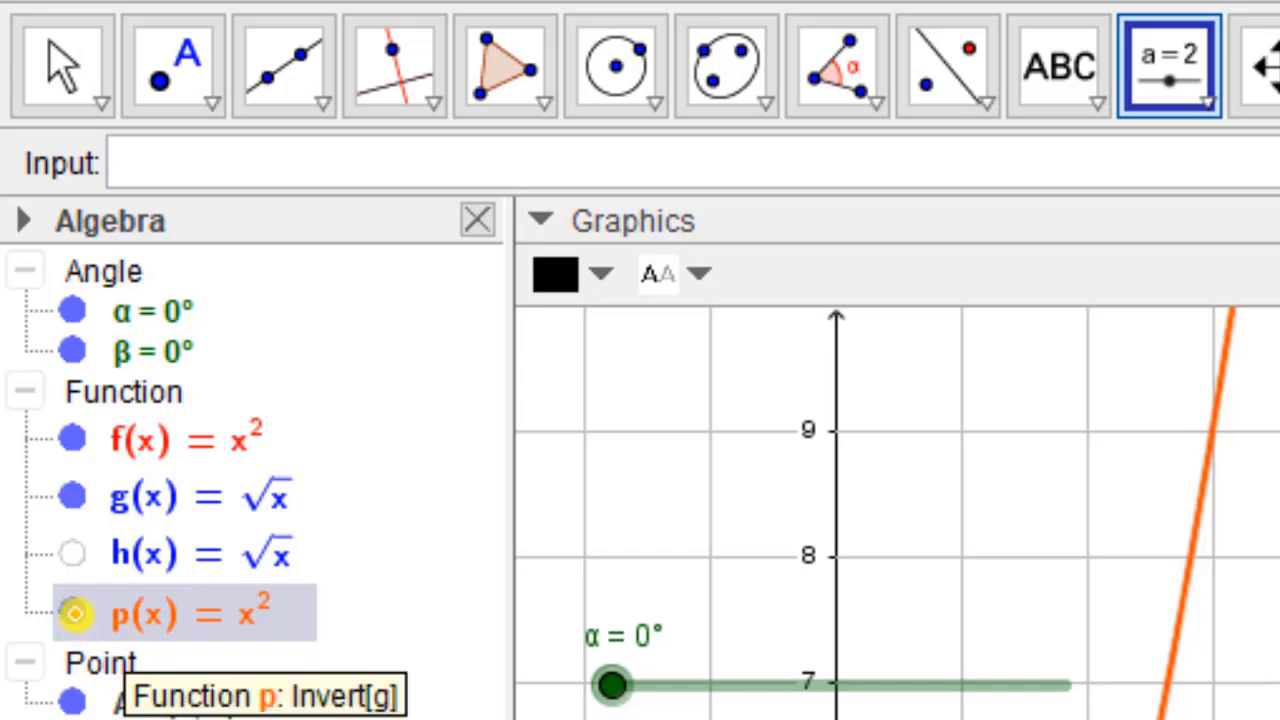
left_click(73, 614)
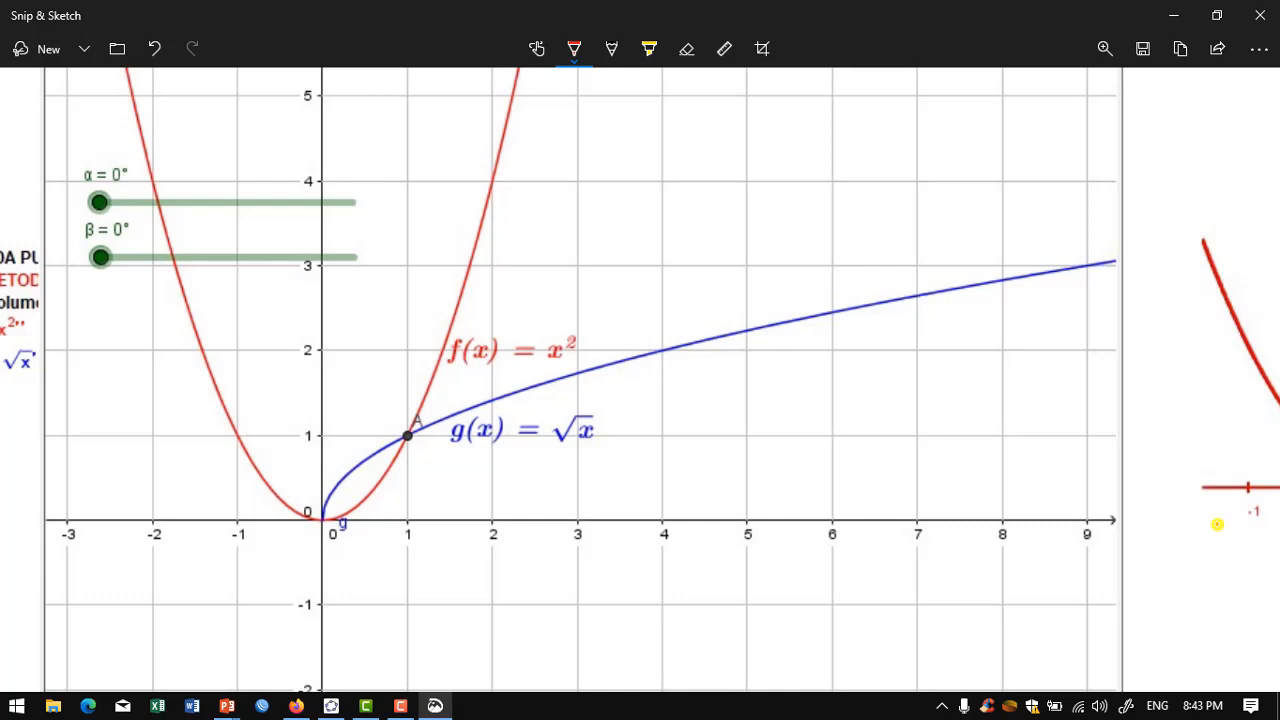
In Snip & Sketch, handwrite "Kulit Tabung" and "Partisi :" in red below the x-axis of the graph screenshot.
mouse_move(421, 578)
left_mouse_down()
mouse_move(421, 604)
mouse_move(436, 604)
left_mouse_up()
left_click_drag(437, 588, 463, 604)
mouse_move(466, 588)
left_mouse_down()
mouse_move(502, 604)
mouse_move(557, 593)
mouse_move(582, 618)
left_mouse_up()
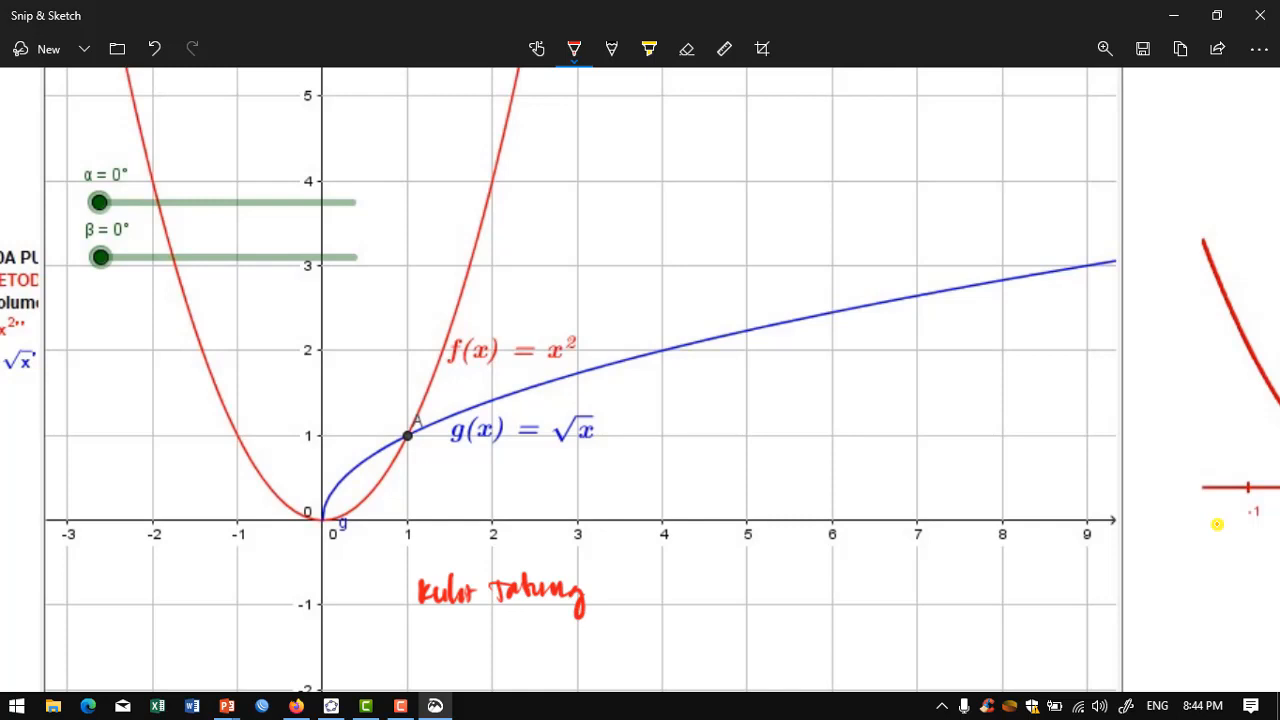
mouse_move(344, 624)
left_mouse_down()
mouse_move(345, 649)
mouse_move(346, 638)
left_mouse_up()
mouse_move(365, 630)
left_mouse_down()
mouse_move(370, 642)
mouse_move(379, 631)
left_mouse_up()
left_click_drag(385, 620, 394, 641)
left_click_drag(400, 630, 393, 642)
left_click(406, 619)
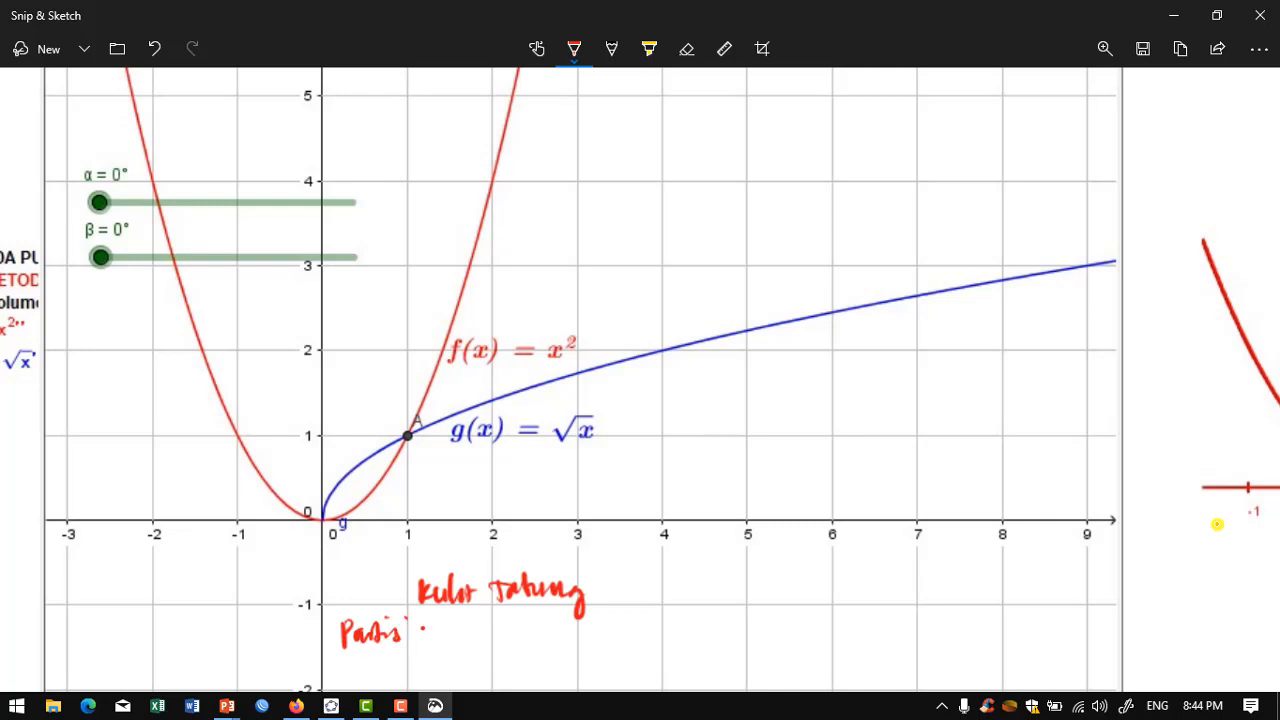
left_click(423, 636)
Draw a rotation mark labelled y around the y-axis, and note Δx as the partition with a thin vertical strip between the curves.
mouse_move(334, 297)
left_mouse_down()
mouse_move(308, 316)
mouse_move(355, 323)
mouse_move(349, 342)
left_mouse_up()
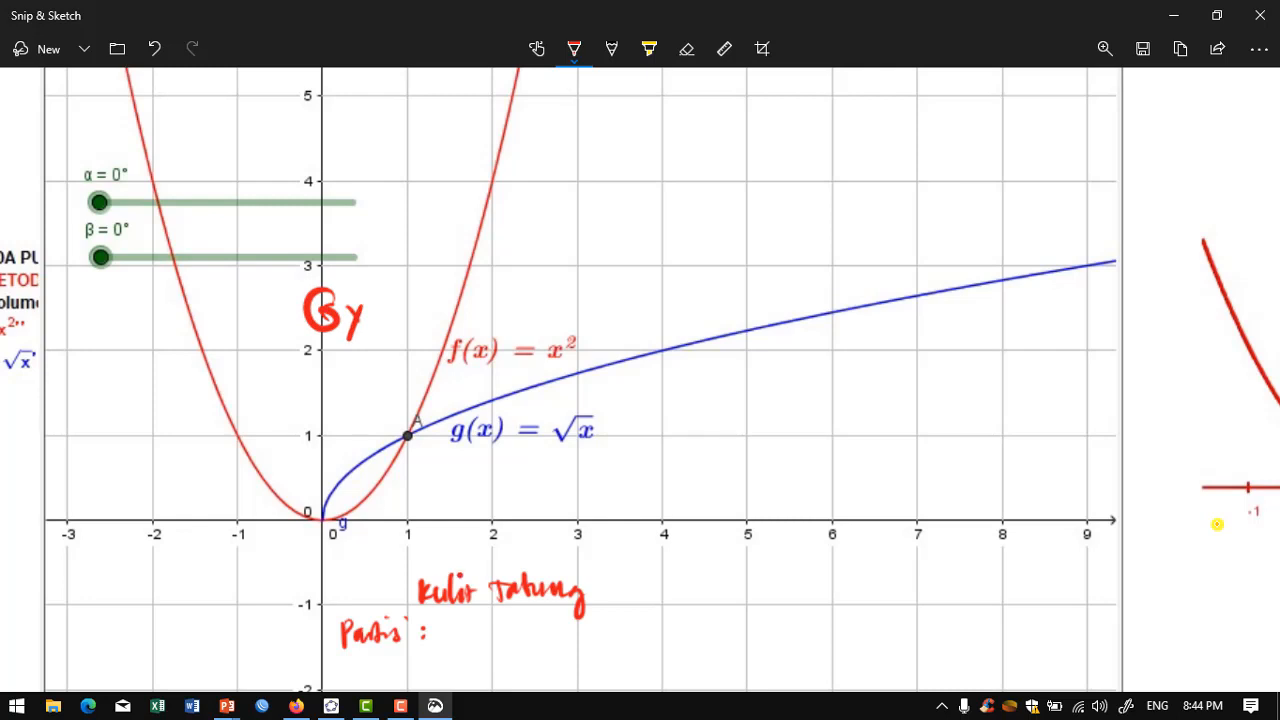
mouse_move(455, 621)
left_mouse_down()
mouse_move(479, 644)
mouse_move(466, 645)
left_mouse_up()
mouse_move(353, 469)
left_mouse_down()
mouse_move(360, 528)
mouse_move(374, 528)
mouse_move(362, 530)
left_mouse_up()
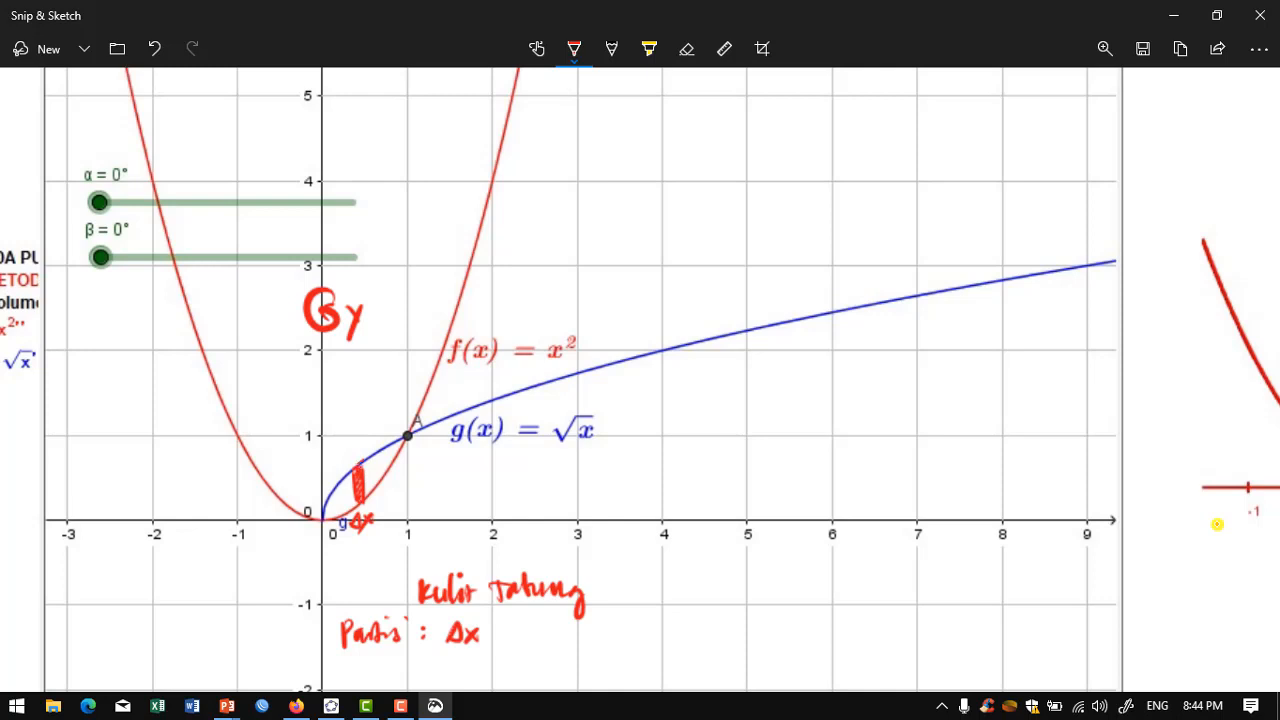
Bracket the height of the vertical strip and label it z(x) = g(x) − f(x).
left_click_drag(354, 469, 362, 462)
mouse_move(378, 459)
left_mouse_down()
mouse_move(396, 479)
mouse_move(380, 495)
mouse_move(419, 468)
mouse_move(420, 488)
mouse_move(472, 478)
left_mouse_up()
left_click_drag(463, 485, 474, 484)
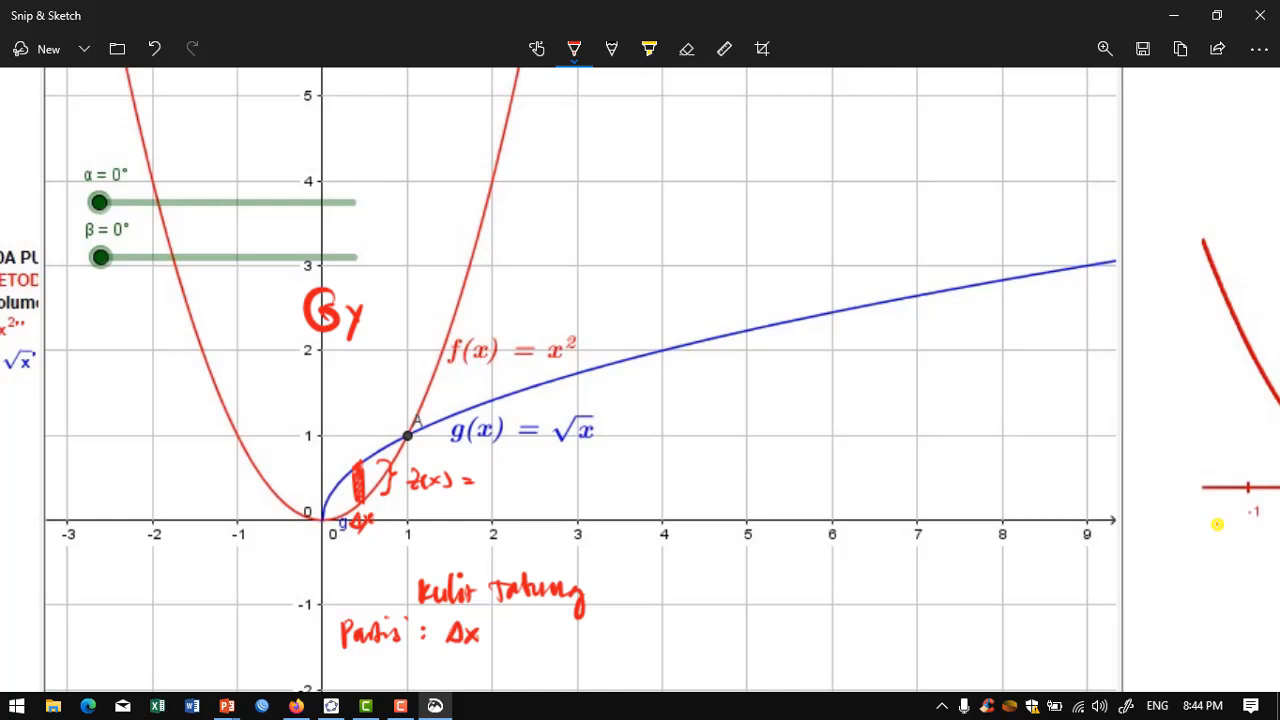
mouse_move(500, 470)
left_mouse_down()
mouse_move(492, 492)
mouse_move(534, 490)
left_mouse_up()
left_click_drag(550, 481, 572, 502)
left_click_drag(566, 482, 586, 490)
left_click_drag(594, 476, 596, 490)
left_click_drag(612, 468, 618, 492)
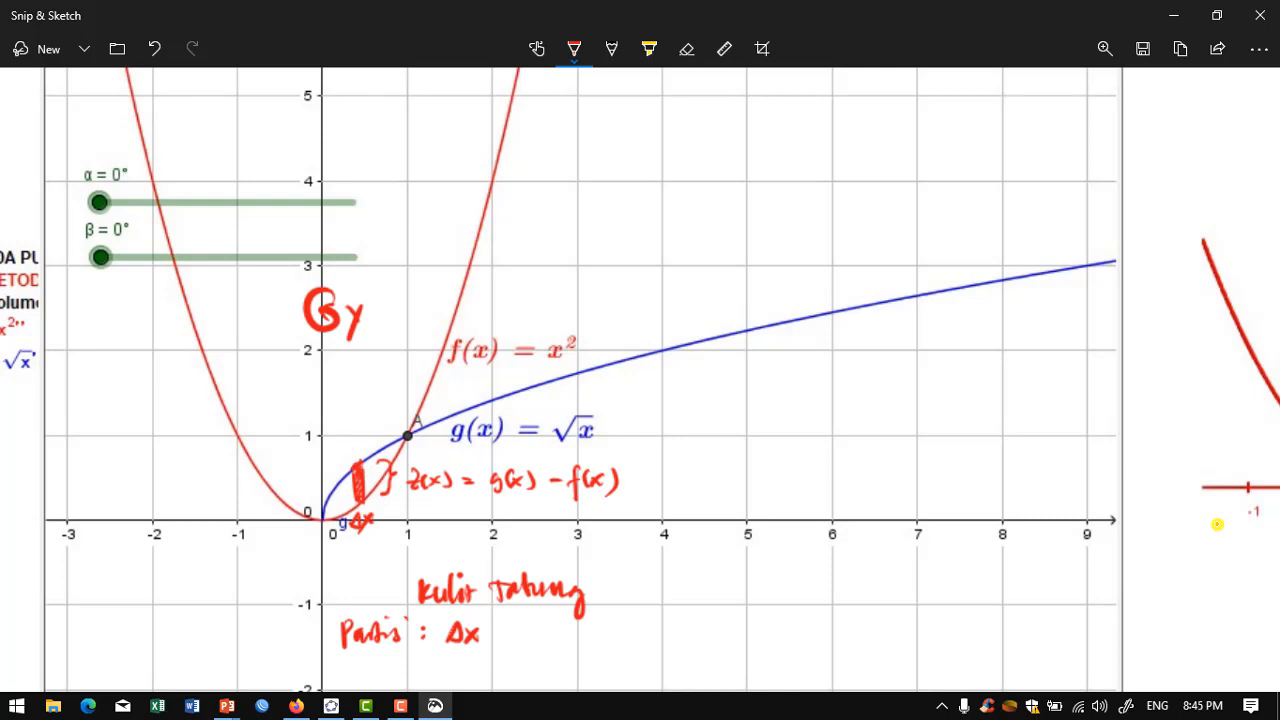
Sketch the cylindrical shell swept by the strip around the y-axis, with an arrow pointing to "Kulit Tabung".
mouse_move(356, 458)
left_mouse_down()
mouse_move(286, 468)
mouse_move(348, 474)
mouse_move(356, 462)
mouse_move(298, 511)
mouse_move(352, 508)
left_mouse_up()
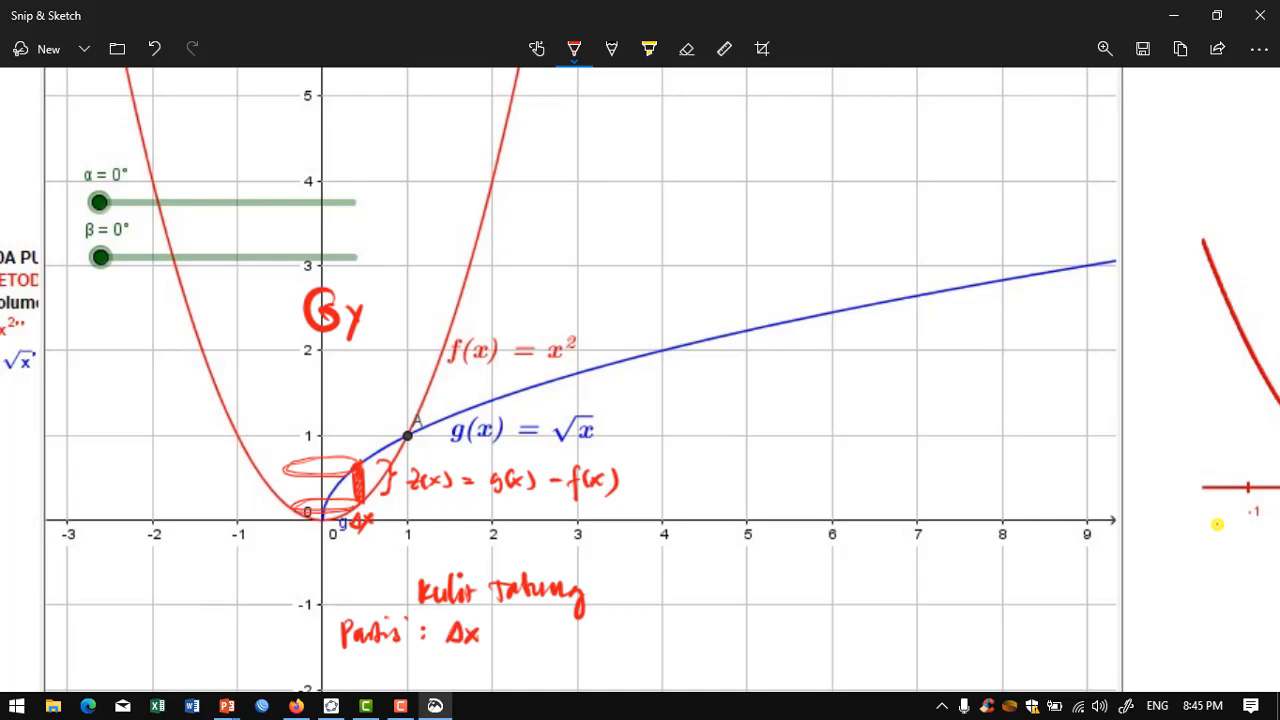
left_click_drag(286, 472, 289, 509)
mouse_move(302, 527)
left_mouse_down()
mouse_move(304, 578)
mouse_move(374, 582)
mouse_move(368, 592)
left_mouse_up()
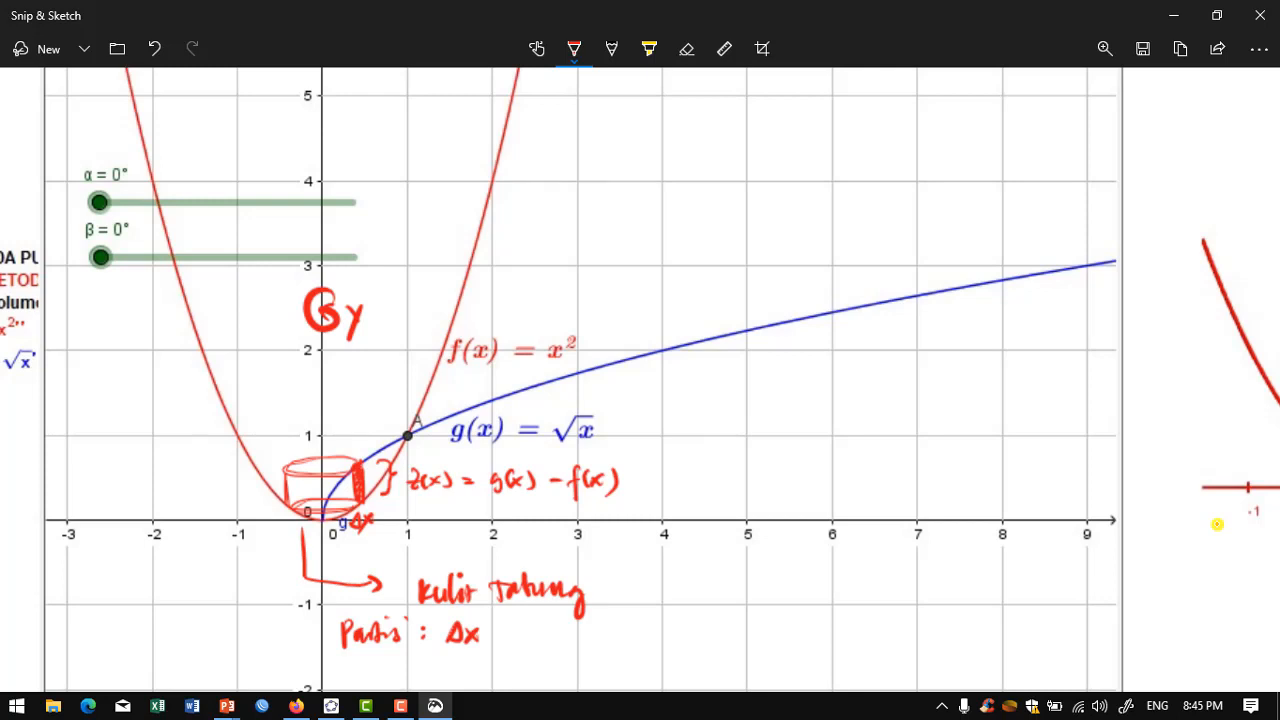
Handwrite the start of the volume formula, V = 2π ∫ x (, with the limits y=a and y=b.
left_click_drag(690, 478, 707, 477)
left_click_drag(713, 483, 785, 499)
mouse_move(792, 483)
left_mouse_down()
mouse_move(814, 516)
mouse_move(807, 543)
left_mouse_up()
mouse_move(815, 531)
left_mouse_down()
mouse_move(806, 557)
mouse_move(834, 536)
left_mouse_up()
left_click_drag(823, 542, 852, 545)
mouse_move(838, 436)
left_mouse_down()
mouse_move(845, 458)
mouse_move(869, 439)
left_mouse_up()
left_click_drag(861, 445, 869, 445)
left_click_drag(884, 428, 888, 503)
left_click_drag(888, 484, 872, 503)
left_click_drag(921, 469, 918, 517)
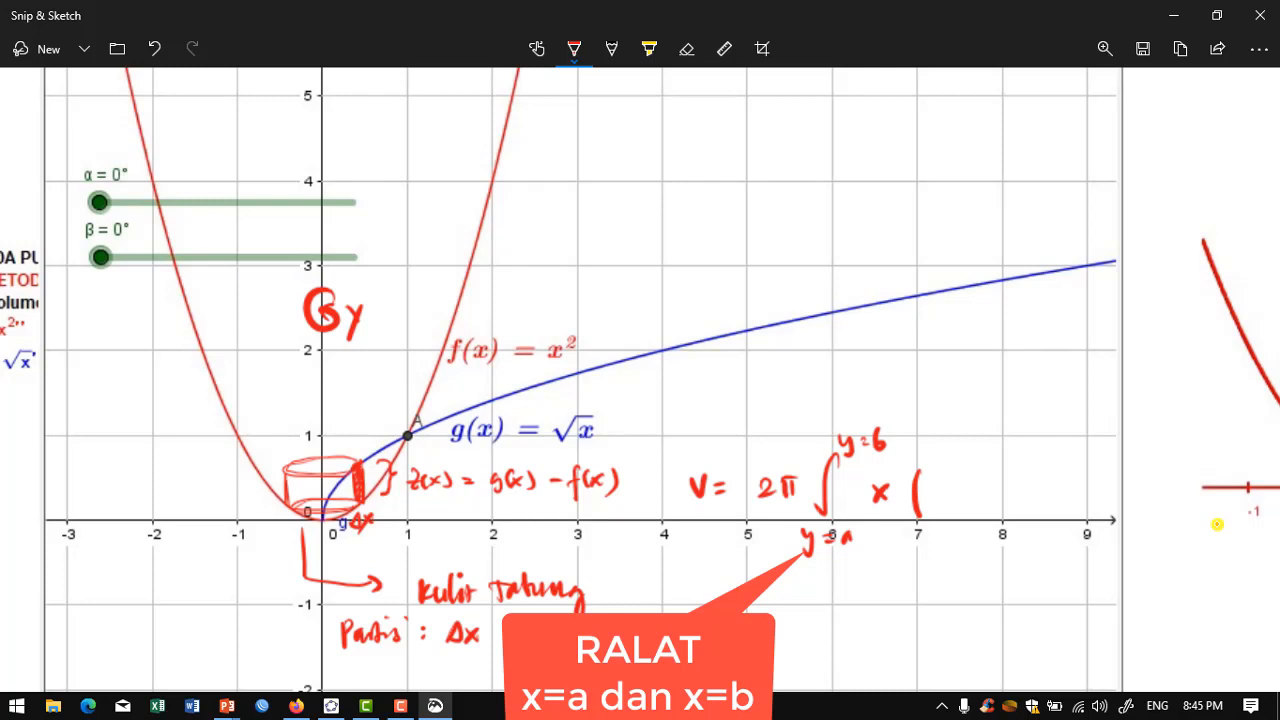
Erase the open parenthesis after x in the volume formula and complete the integrand with · z(x) dx.
left_click(687, 49)
left_click(687, 49)
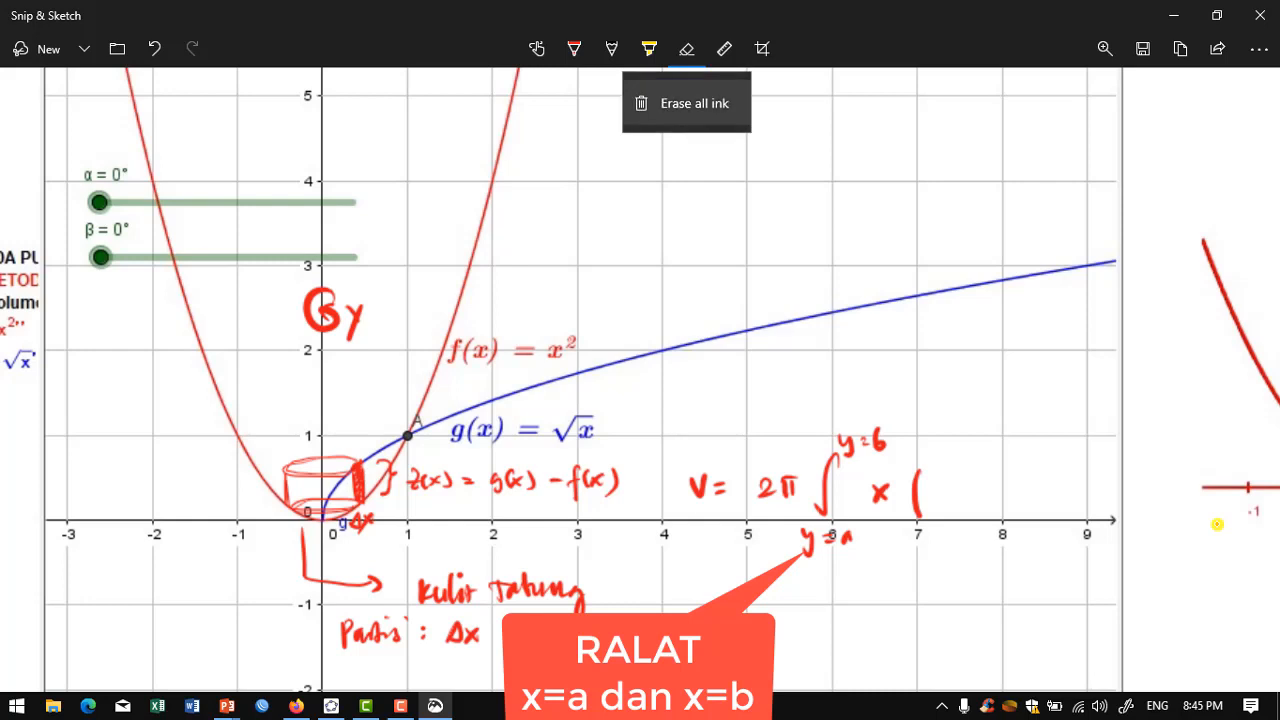
left_click(687, 49)
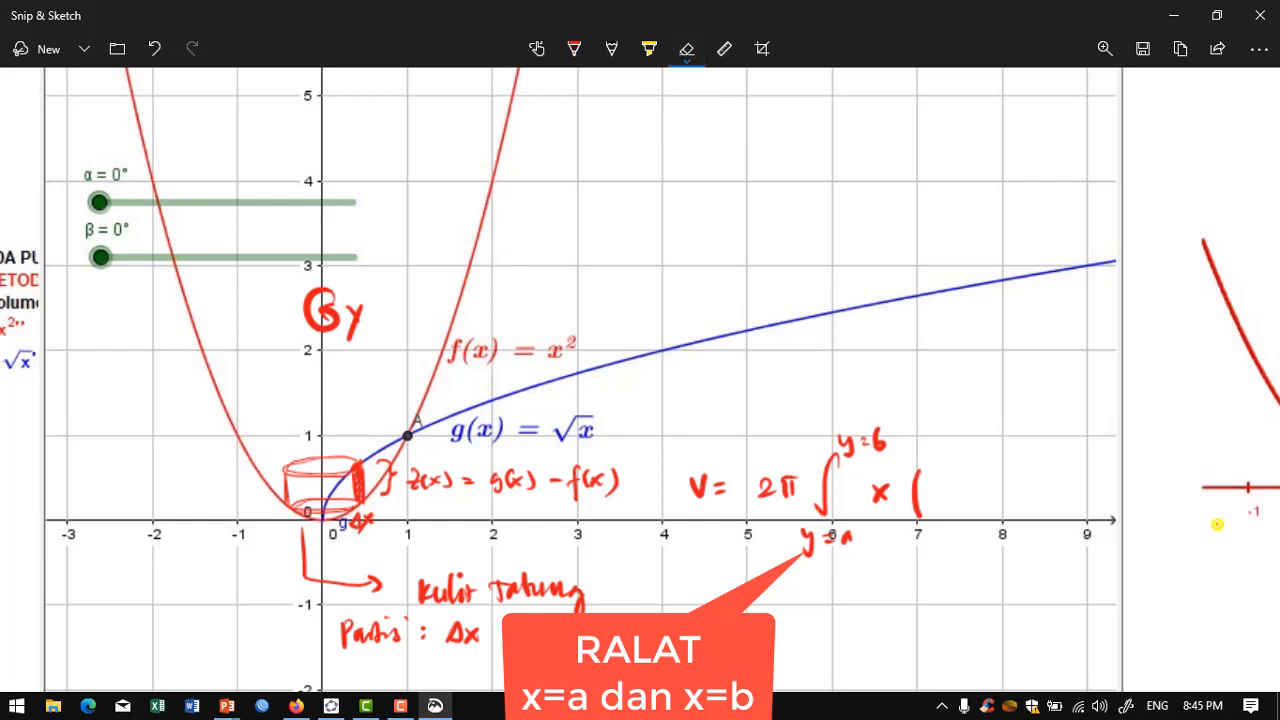
left_click(917, 495)
left_click(574, 48)
left_click_drag(922, 480, 945, 502)
left_click_drag(952, 486, 1000, 502)
mouse_move(1018, 474)
left_mouse_down()
mouse_move(1024, 502)
mouse_move(1040, 502)
left_mouse_up()
left_click_drag(1016, 502, 1040, 486)
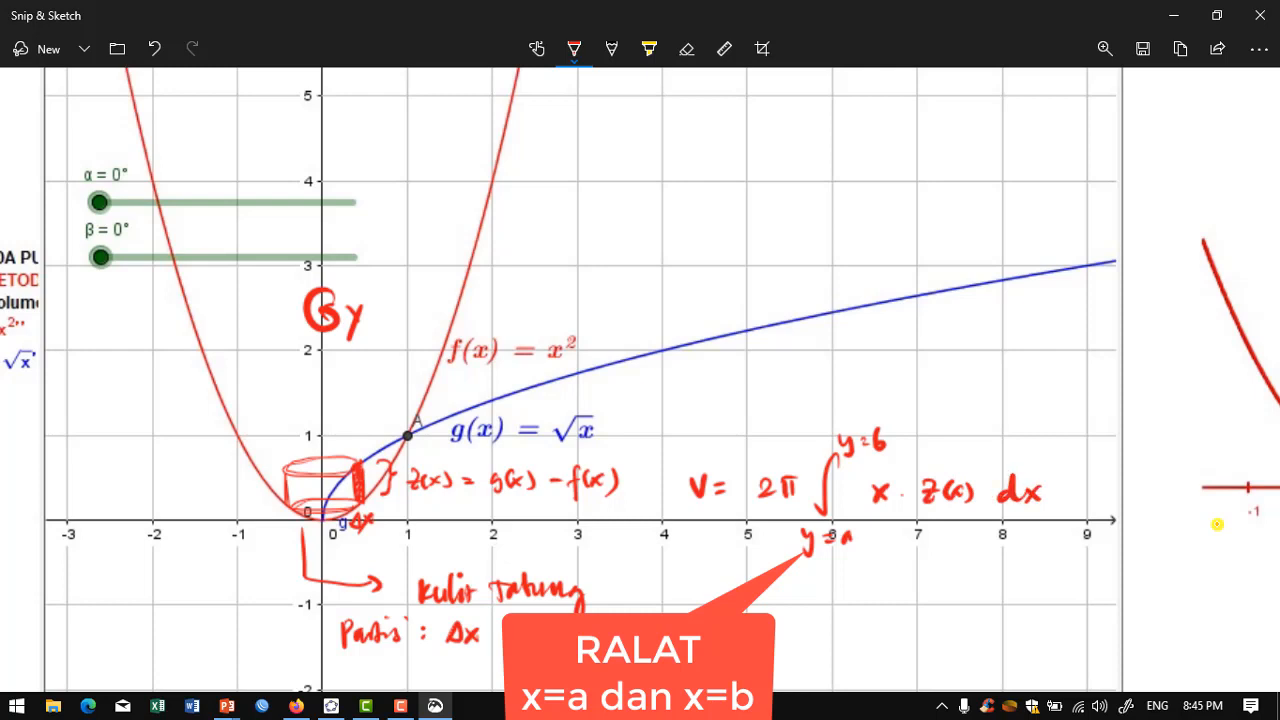
Circle z(x) in the volume integral, underline its definition, and point an arrow from the circle to g(x) − f(x).
mouse_move(955, 466)
left_mouse_down()
mouse_move(974, 472)
mouse_move(976, 404)
mouse_move(992, 412)
left_mouse_up()
left_click_drag(496, 502, 599, 501)
mouse_move(1014, 390)
left_mouse_down()
mouse_move(1003, 410)
mouse_move(1040, 398)
left_mouse_up()
left_click_drag(1046, 384, 1046, 404)
mouse_move(1062, 392)
left_mouse_down()
mouse_move(1076, 390)
mouse_move(1086, 414)
left_mouse_up()
left_click_drag(1080, 390, 1104, 392)
mouse_move(1110, 380)
left_mouse_down()
mouse_move(1124, 392)
mouse_move(1110, 392)
left_mouse_up()
left_click_drag(1130, 368, 1134, 396)
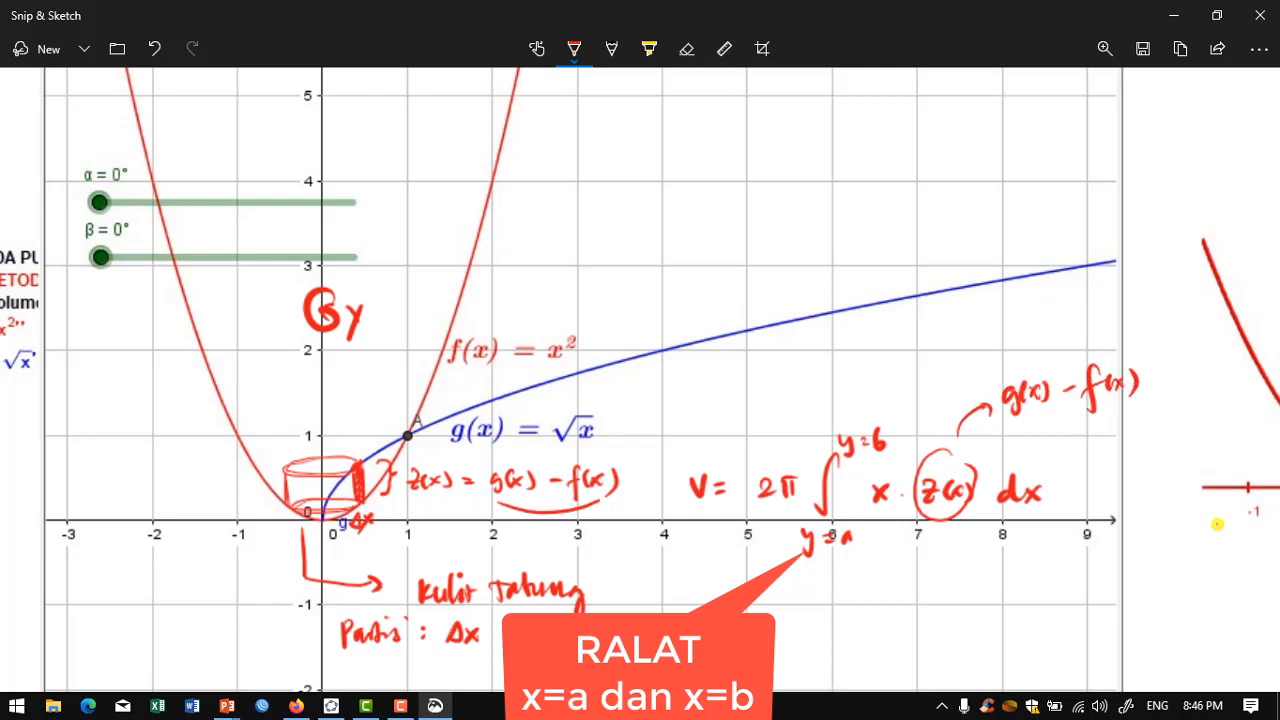
Start a second formula line with = 2π ∫ and the limits y=a and y=b.
left_click_drag(748, 601, 762, 600)
left_click_drag(750, 608, 762, 607)
left_click_drag(780, 594, 804, 614)
mouse_move(812, 596)
left_mouse_down()
mouse_move(812, 614)
mouse_move(820, 592)
left_mouse_up()
left_click_drag(864, 570, 834, 658)
left_click_drag(855, 639, 866, 644)
left_click_drag(876, 638, 872, 648)
left_click_drag(854, 560, 860, 572)
mouse_move(866, 556)
left_mouse_down()
mouse_move(858, 580)
mouse_move(878, 558)
left_mouse_up()
left_click_drag(868, 564, 878, 563)
left_click_drag(894, 548, 888, 561)
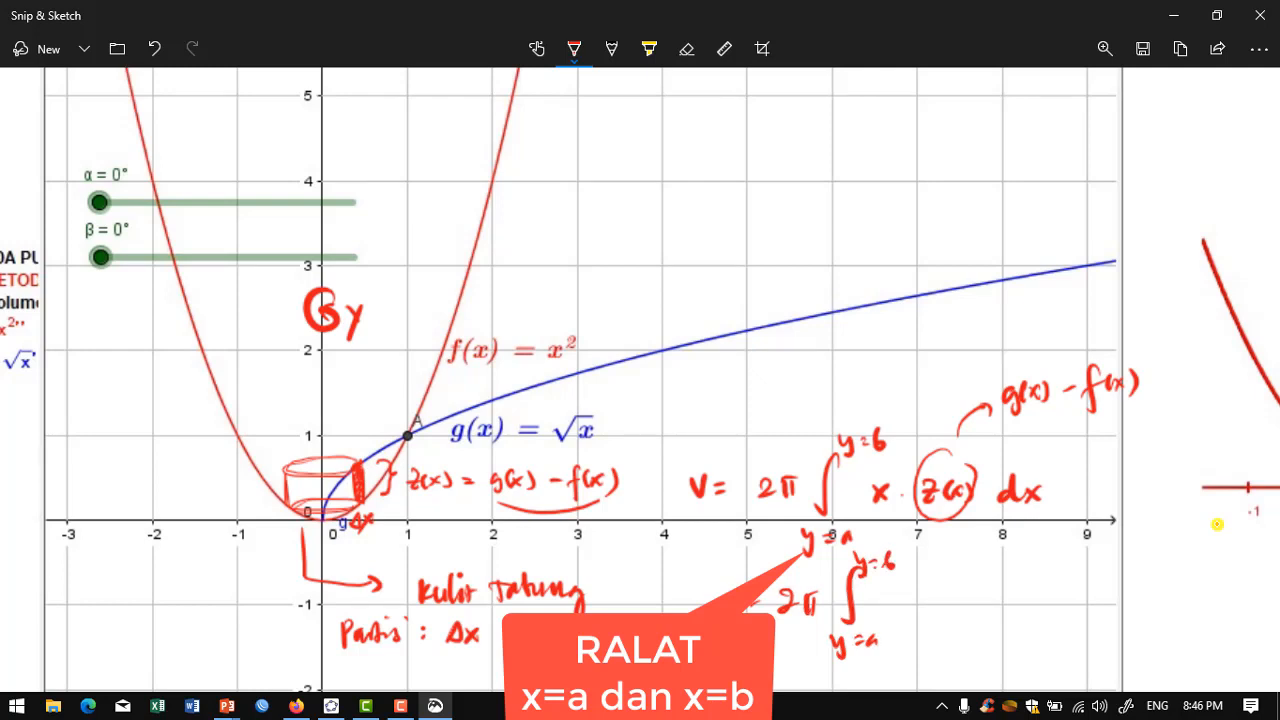
Complete the second integral with the integrand x (g(x) − f(x)) dx.
left_click_drag(890, 590, 902, 608)
left_click_drag(902, 590, 888, 608)
left_click_drag(938, 573, 924, 620)
mouse_move(954, 594)
left_mouse_down()
mouse_move(946, 604)
mouse_move(962, 620)
mouse_move(984, 608)
left_mouse_up()
mouse_move(996, 604)
left_mouse_down()
mouse_move(1012, 602)
mouse_move(1014, 622)
left_mouse_up()
left_click_drag(1012, 604, 1032, 610)
left_click_drag(1040, 594, 1058, 606)
mouse_move(1064, 570)
left_mouse_down()
mouse_move(1070, 624)
mouse_move(1096, 600)
left_mouse_up()
mouse_move(1112, 572)
left_mouse_down()
mouse_move(1114, 602)
mouse_move(1130, 602)
left_mouse_up()
left_click_drag(1130, 584, 1118, 600)
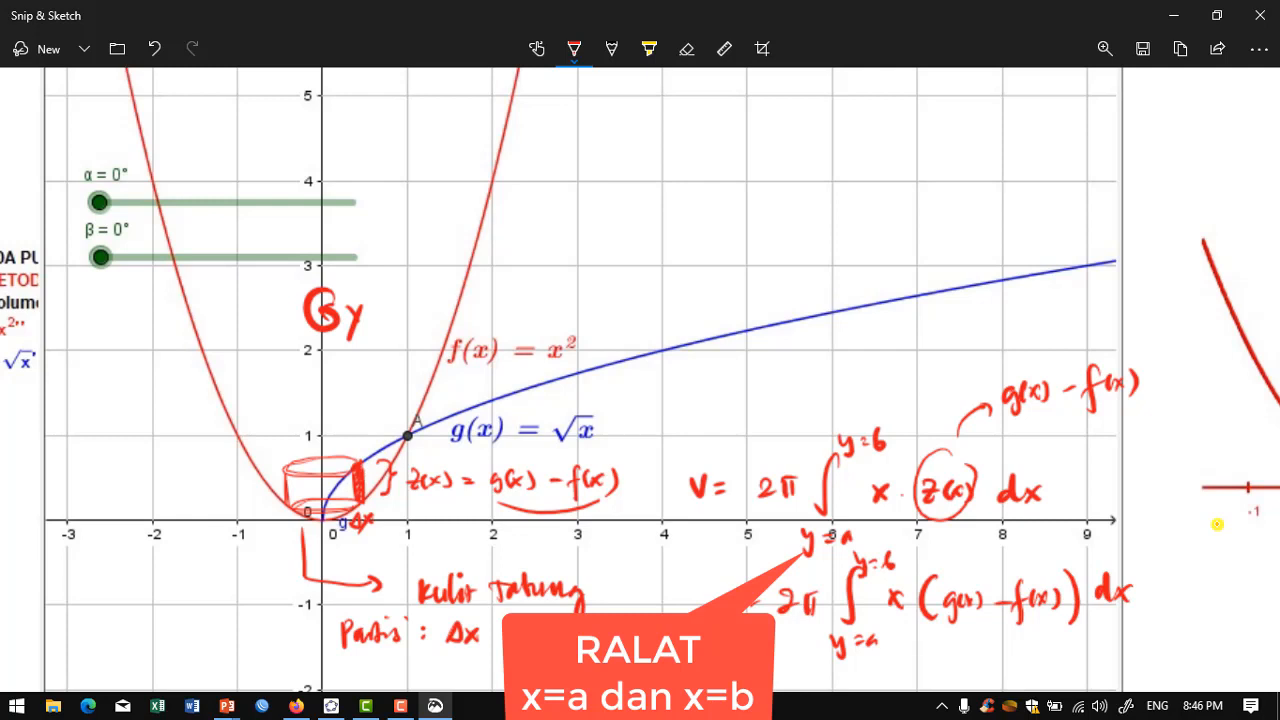
Mark the region's lower and upper bounds on the y-axis with dots and label them y=0 and y=1.
left_click(322, 522)
left_click(322, 436)
left_click_drag(268, 430, 273, 438)
mouse_move(279, 430)
left_mouse_down()
mouse_move(271, 450)
mouse_move(287, 434)
left_mouse_up()
left_click_drag(280, 438, 287, 438)
left_click_drag(291, 429, 291, 443)
left_click_drag(272, 524, 275, 534)
mouse_move(281, 523)
left_mouse_down()
mouse_move(274, 542)
mouse_move(293, 527)
left_mouse_up()
left_click_drag(286, 531, 305, 529)
left_click_drag(306, 522, 314, 527)
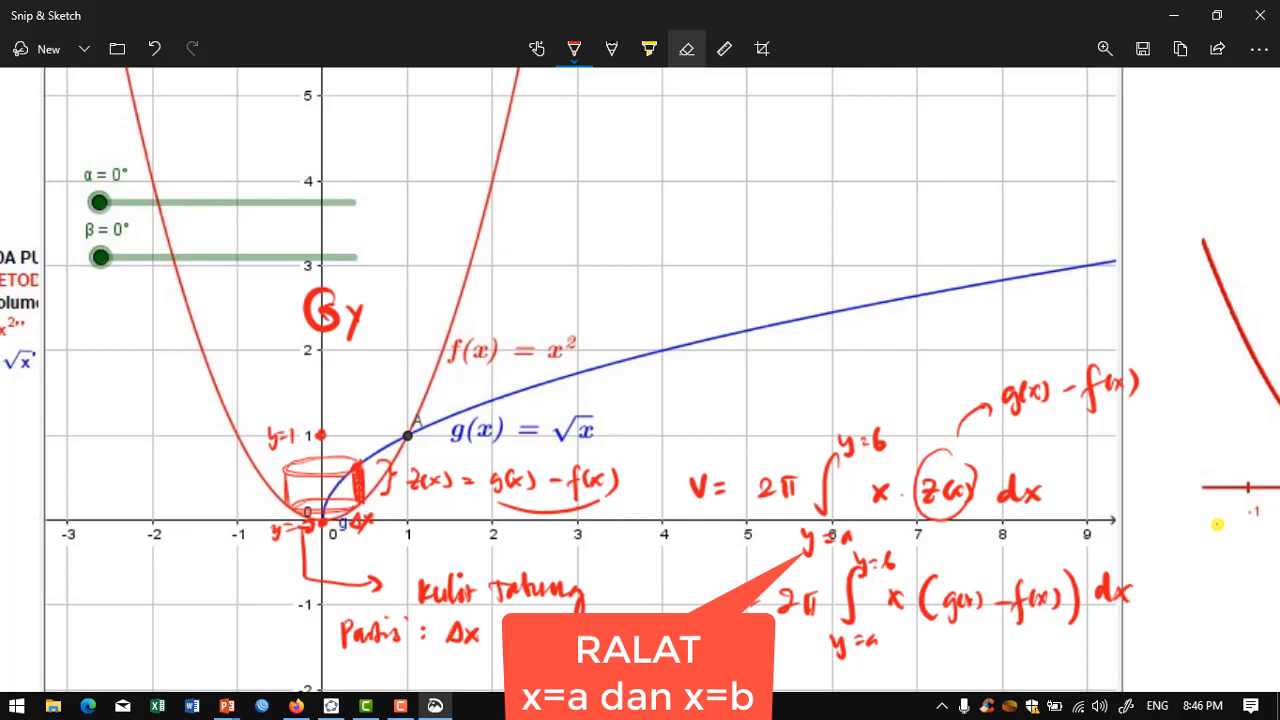
Erase the y-bound markings, the vertical strip with its shell sketch, and the z(x) = g(x) − f(x) note.
left_click(686, 48)
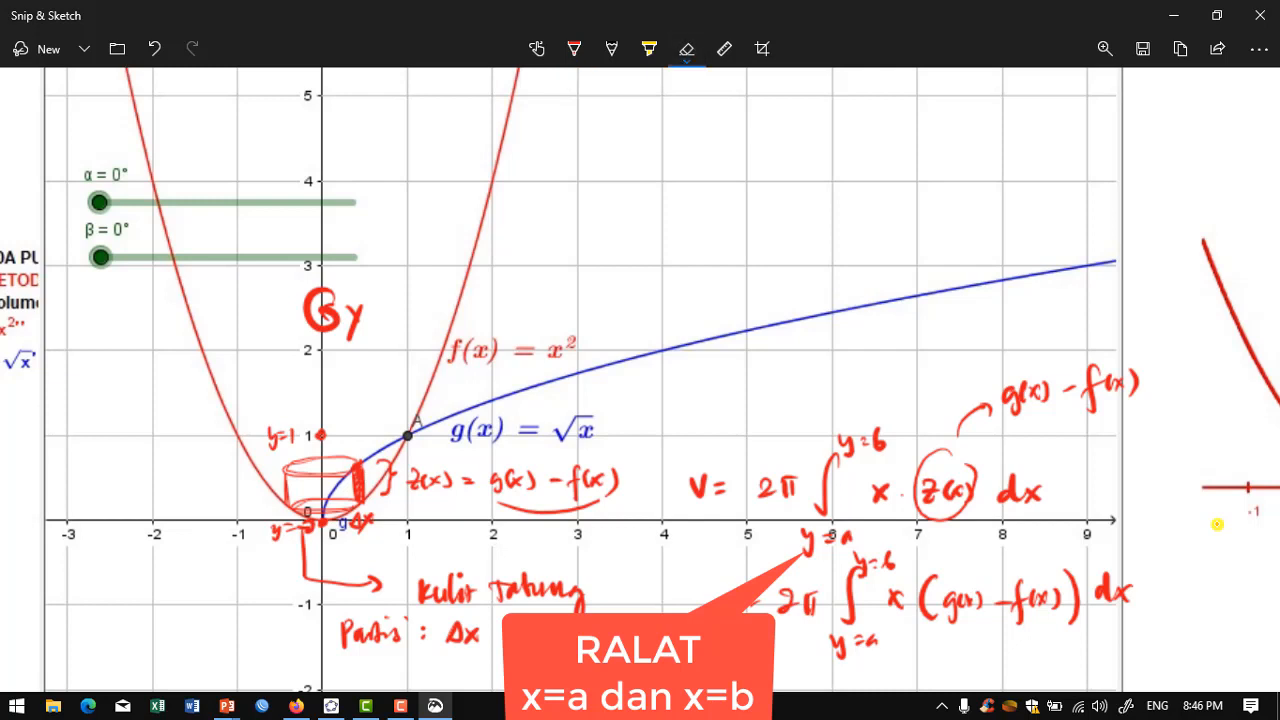
mouse_move(318, 452)
left_mouse_down()
mouse_move(312, 464)
mouse_move(290, 437)
mouse_move(271, 438)
left_mouse_up()
left_click(321, 435)
mouse_move(304, 504)
left_mouse_down()
mouse_move(276, 533)
mouse_move(370, 521)
left_mouse_up()
mouse_move(382, 466)
left_mouse_down()
mouse_move(390, 480)
mouse_move(358, 468)
mouse_move(428, 482)
mouse_move(598, 480)
mouse_move(573, 483)
mouse_move(555, 512)
left_mouse_up()
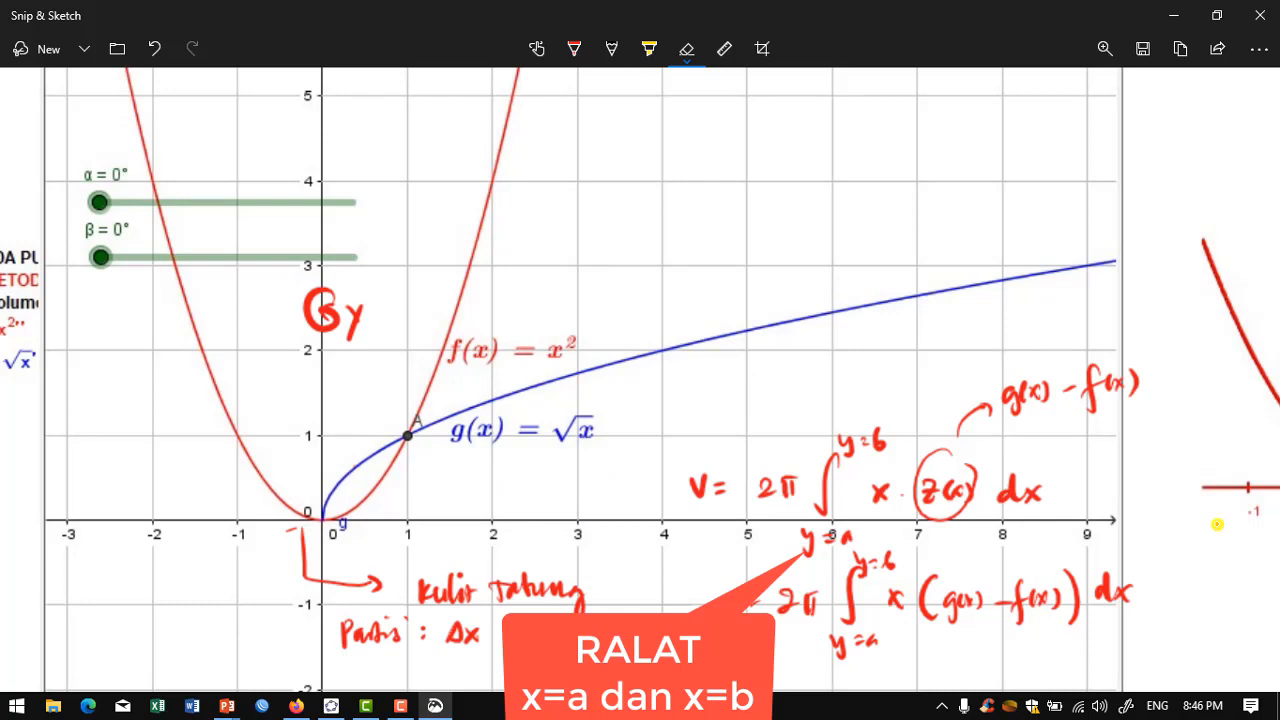
Draw a horizontal strip labelled Δy between the curves and sketch the ring it sweeps around the y-axis.
left_click(574, 48)
mouse_move(346, 476)
left_mouse_down()
mouse_move(386, 466)
mouse_move(346, 486)
mouse_move(388, 476)
mouse_move(426, 487)
mouse_move(418, 502)
left_mouse_up()
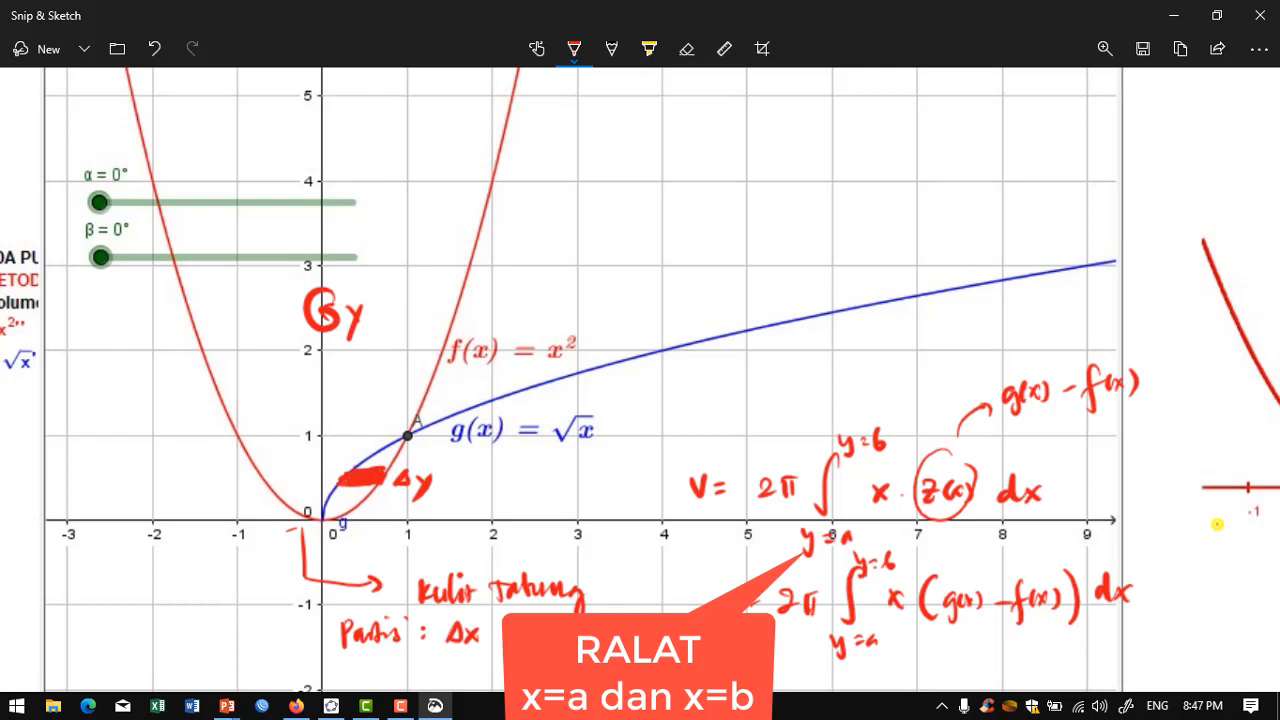
mouse_move(350, 470)
left_mouse_down()
mouse_move(296, 480)
mouse_move(336, 486)
mouse_move(300, 466)
left_mouse_up()
mouse_move(390, 464)
left_mouse_down()
mouse_move(300, 456)
mouse_move(262, 482)
mouse_move(374, 496)
mouse_move(384, 482)
left_mouse_up()
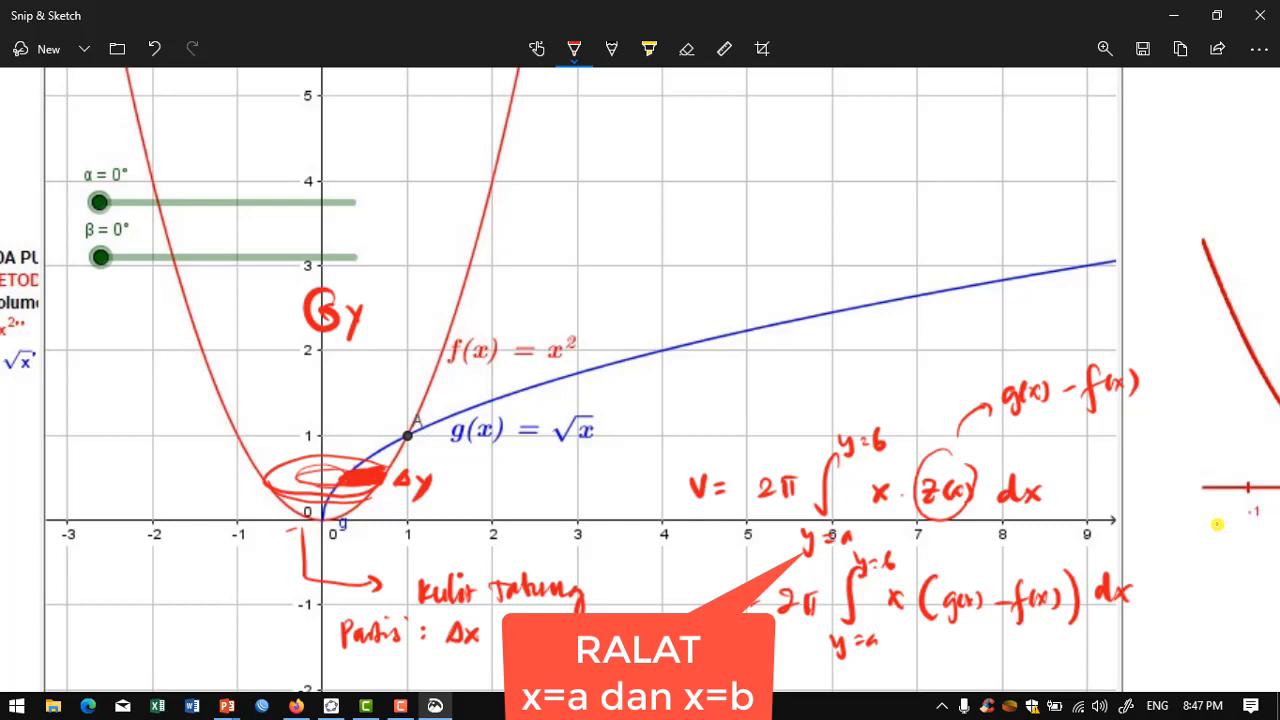
Add an arrow from the ring to an underlined "Cincin" label and close the annotated screenshot.
mouse_move(344, 470)
left_mouse_down()
mouse_move(308, 470)
mouse_move(316, 487)
mouse_move(508, 277)
mouse_move(508, 292)
mouse_move(600, 270)
mouse_move(616, 248)
mouse_move(596, 266)
left_mouse_up()
left_click_drag(506, 292, 630, 276)
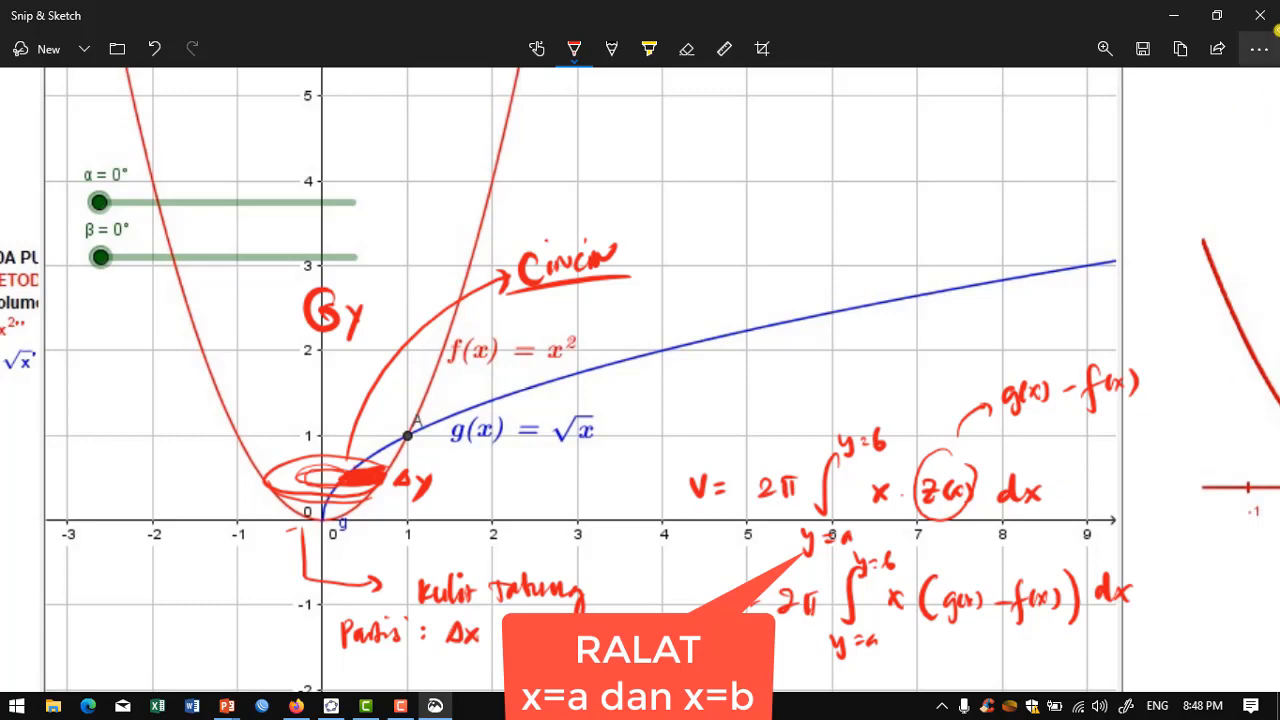
left_click(1264, 14)
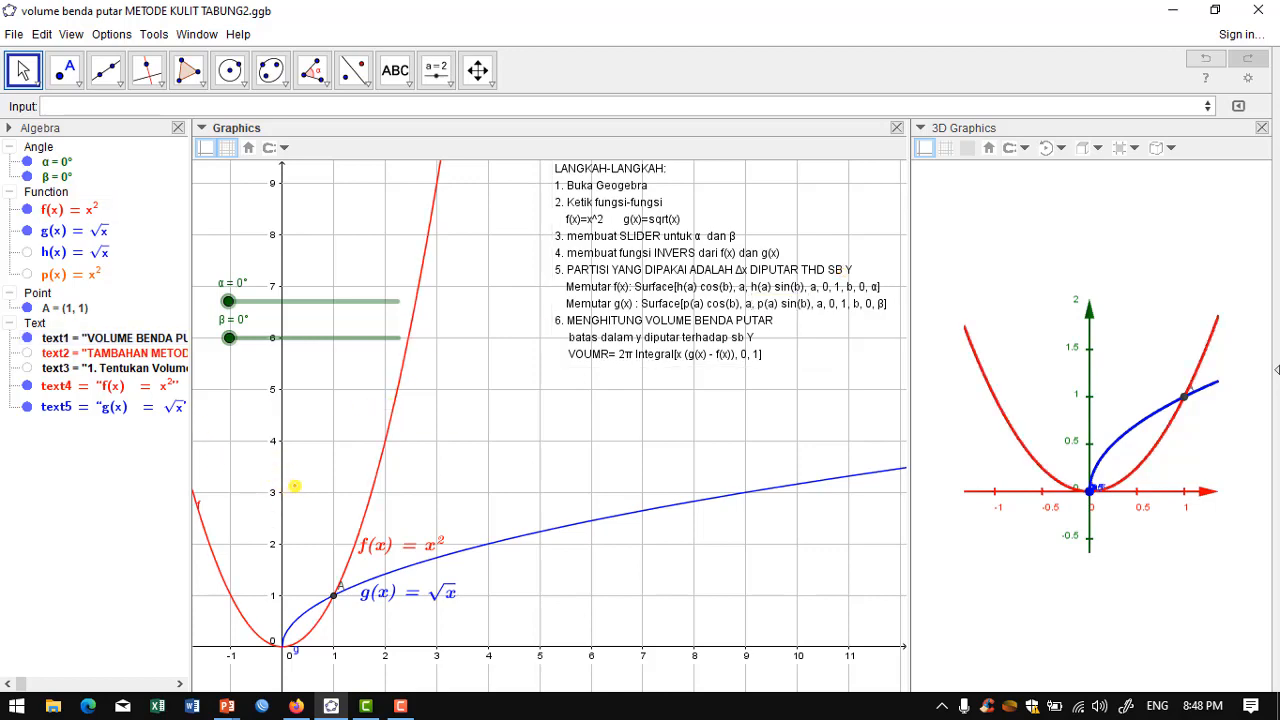
Copy the Surface command for rotating f(x) from the LANGKAH-LANGKAH instruction text and leave the text unedited.
left_click(849, 346)
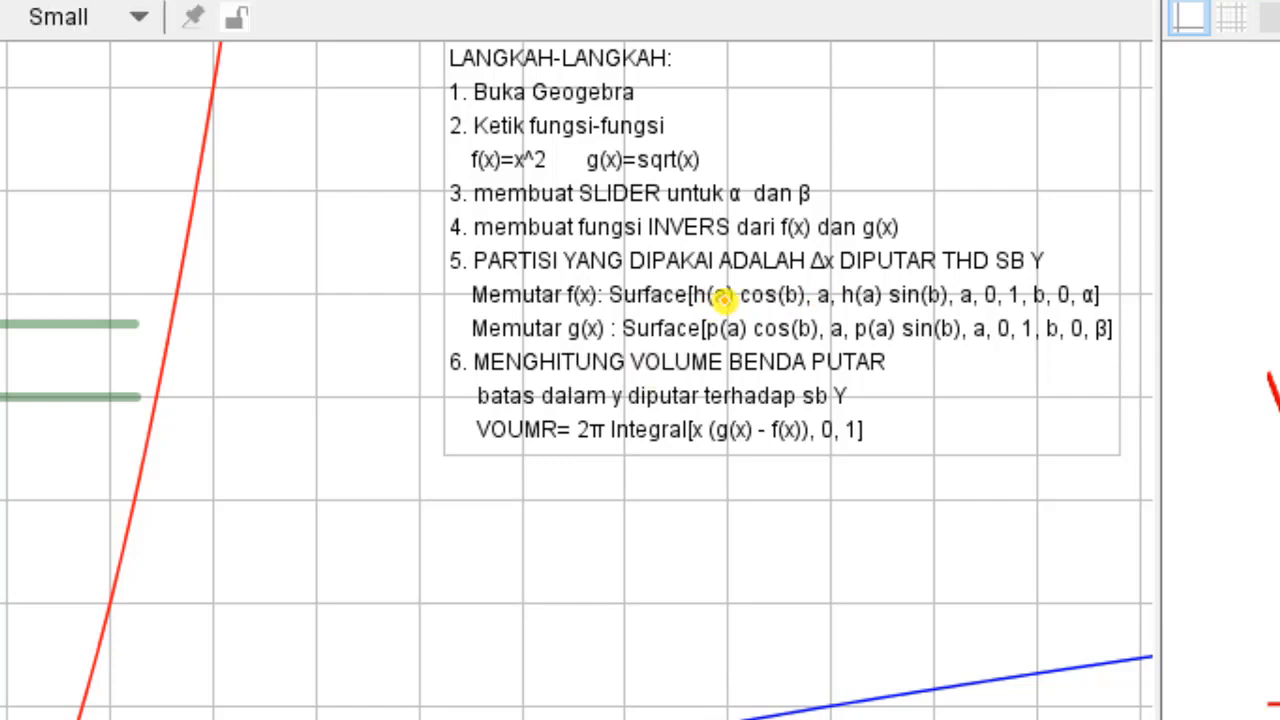
double_click(722, 296)
scroll(645, 268, "down", 4)
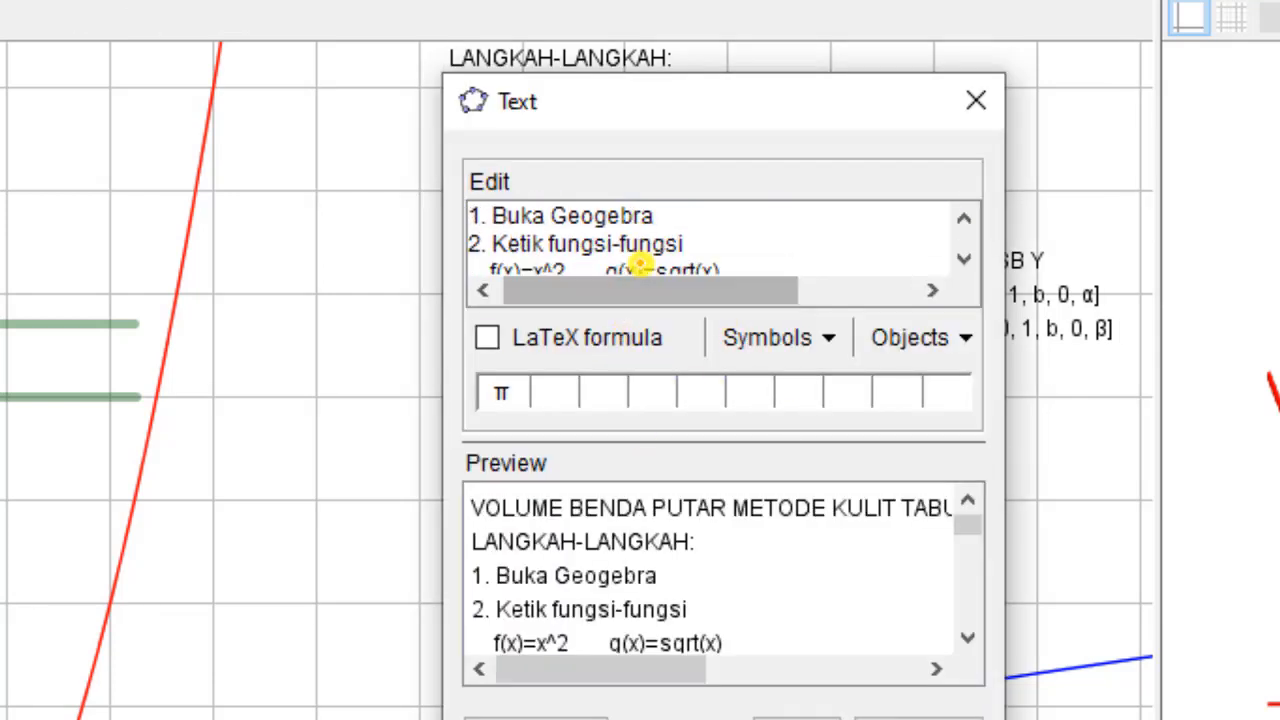
scroll(665, 243, "down", 1)
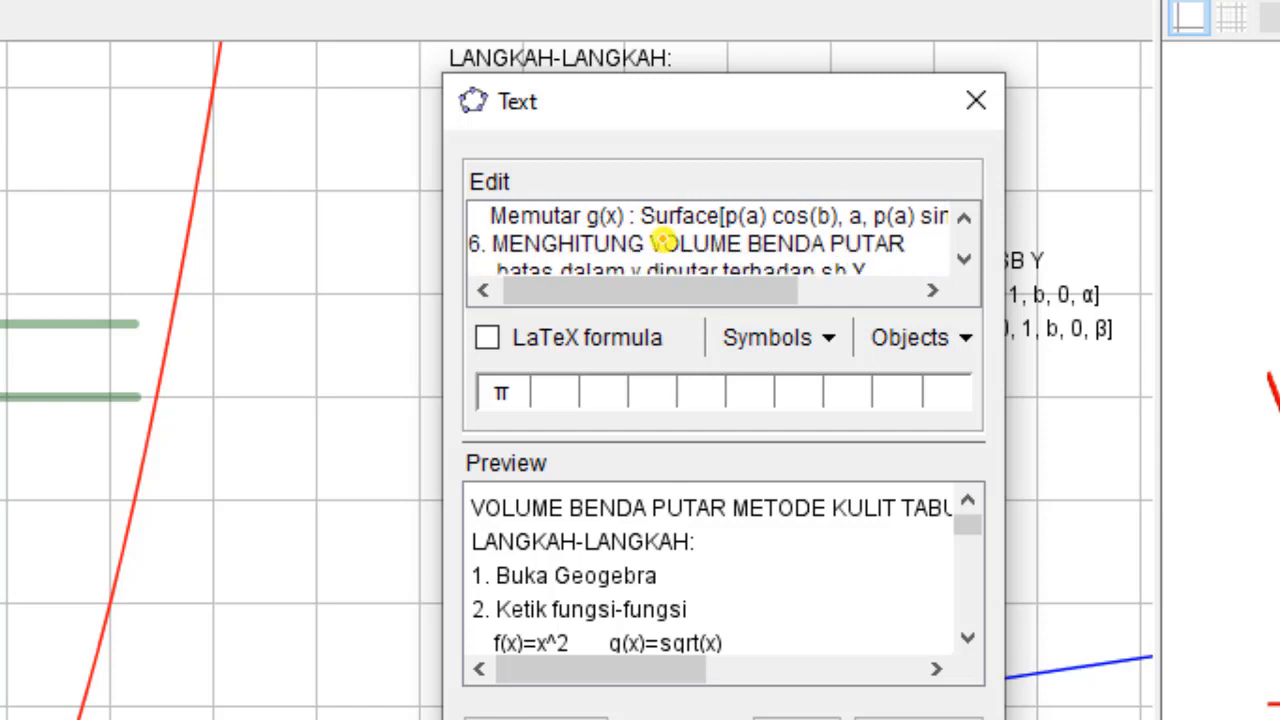
scroll(665, 243, "up", 1)
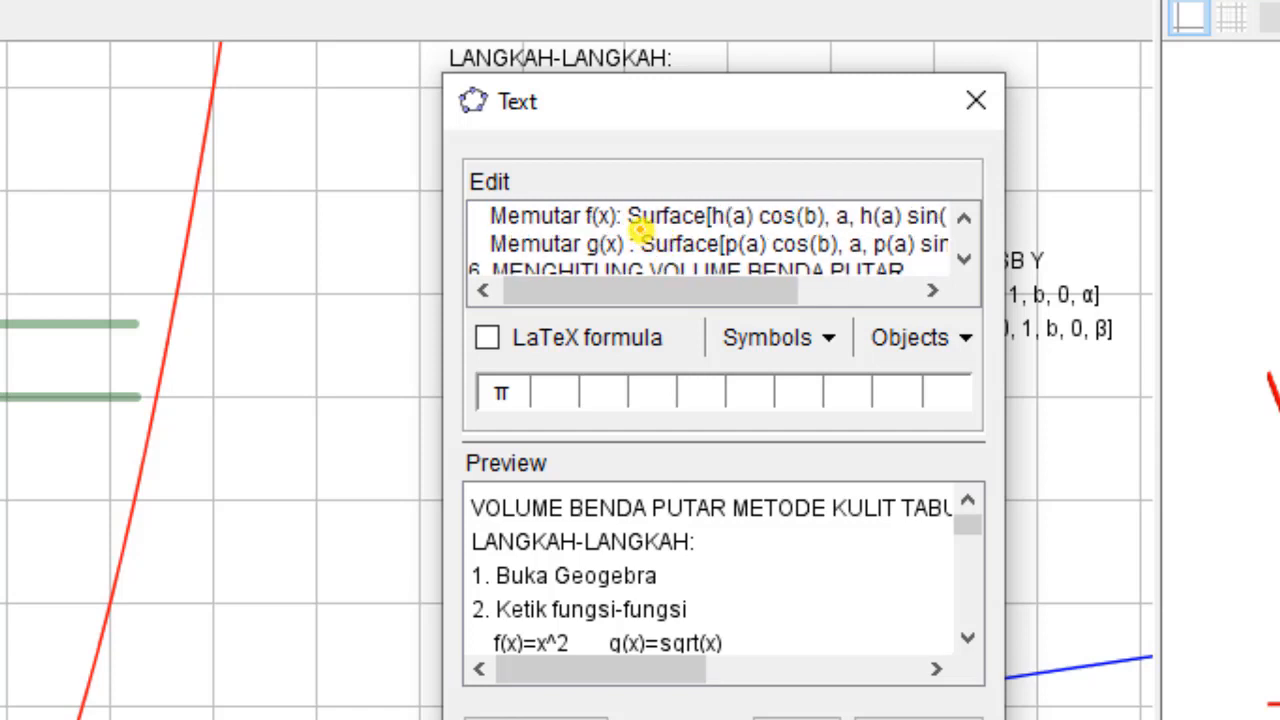
left_click_drag(630, 215, 986, 218)
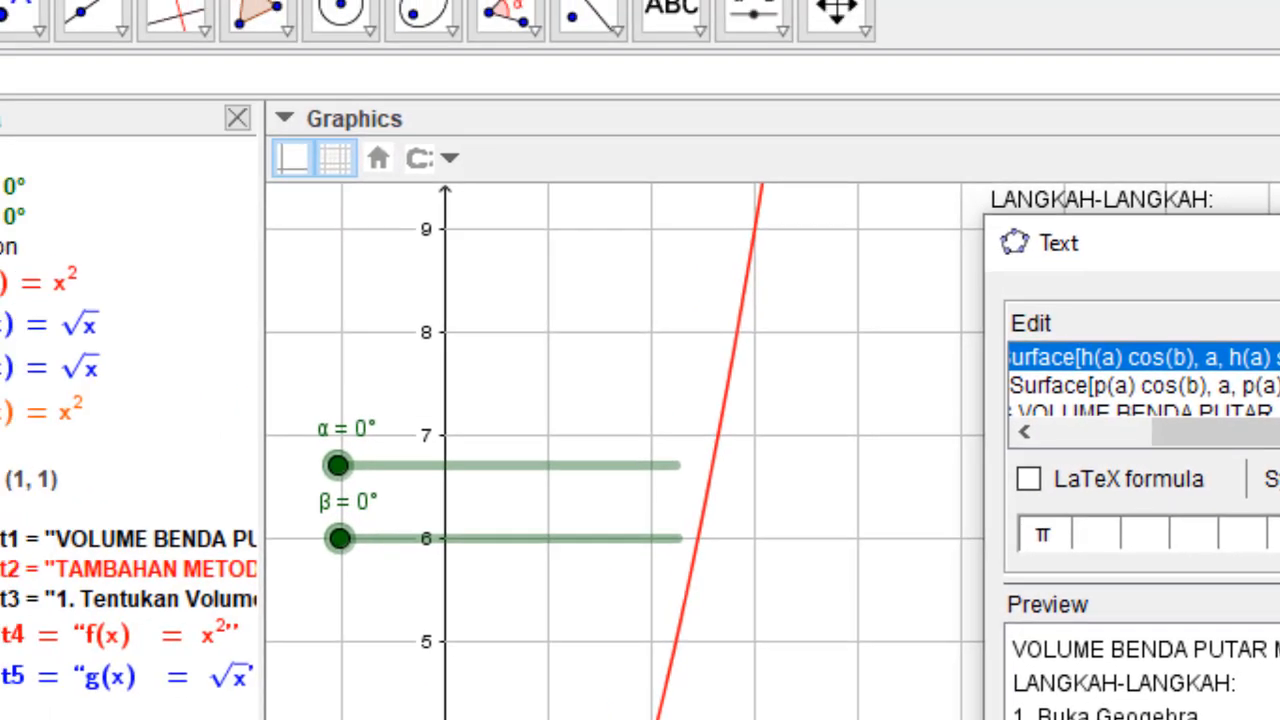
key("Escape")
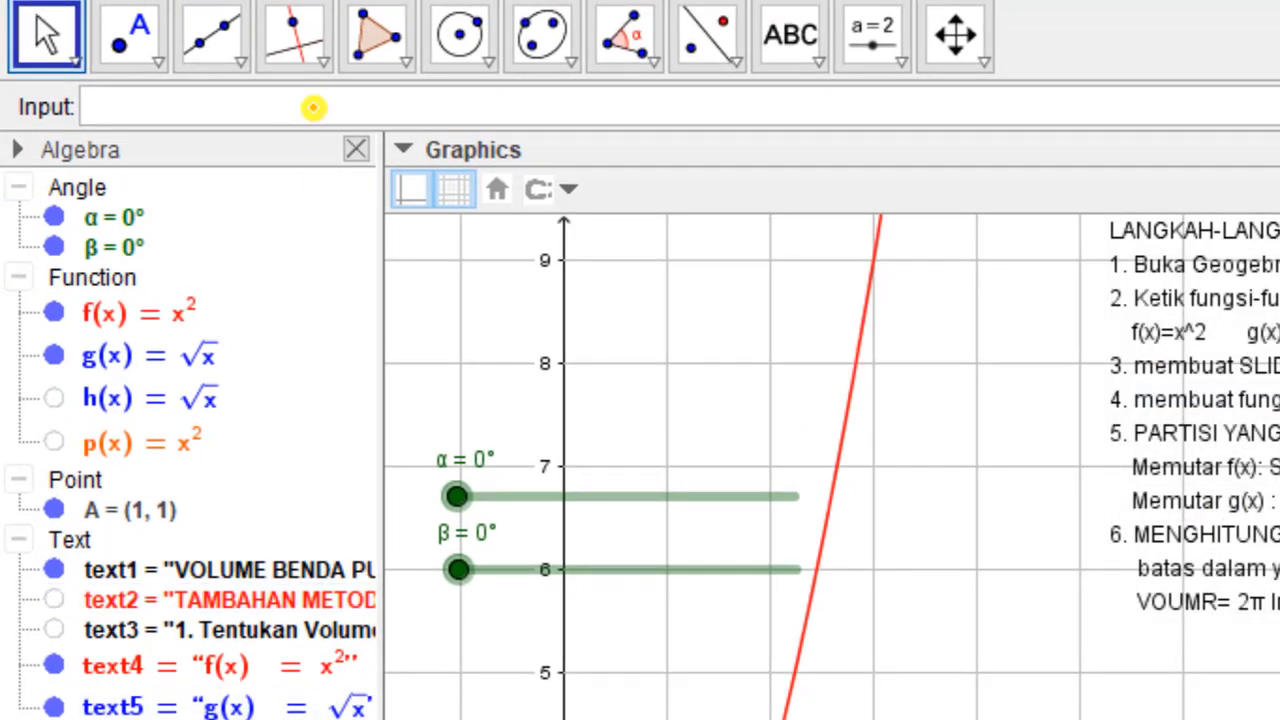
Create Surface[h(a) cos(b), a, h(a) sin(b), a, 0, 1, b, 0, α] and set the α slider to 360°.
type("Surface[h(a) cos(b), h(a) sin(b), a, 0, 1, b, 0, α]")
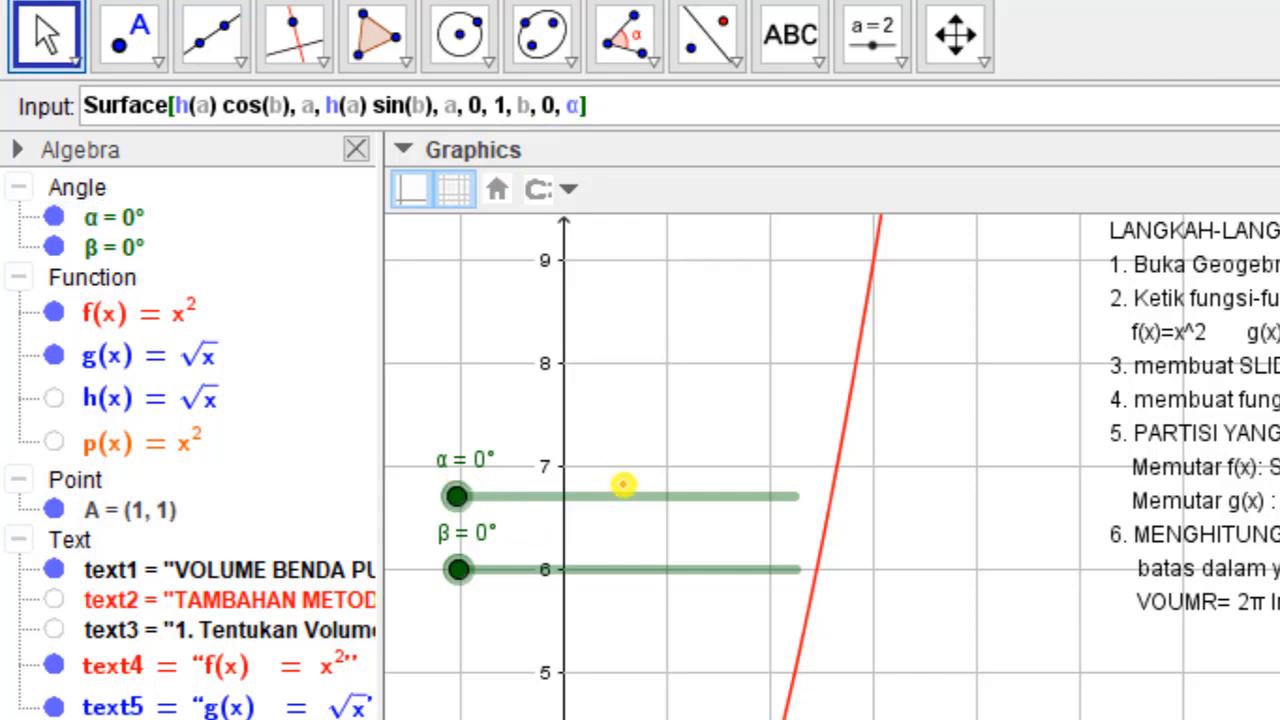
left_click(646, 110)
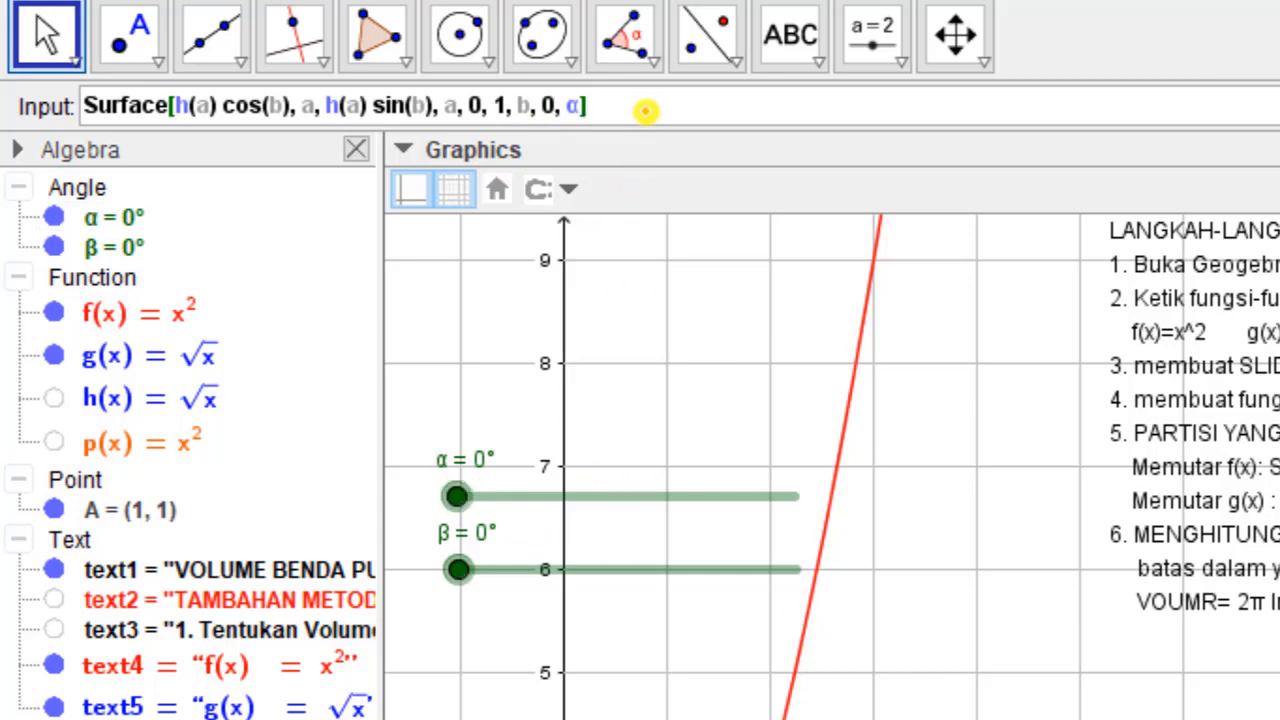
key("Return")
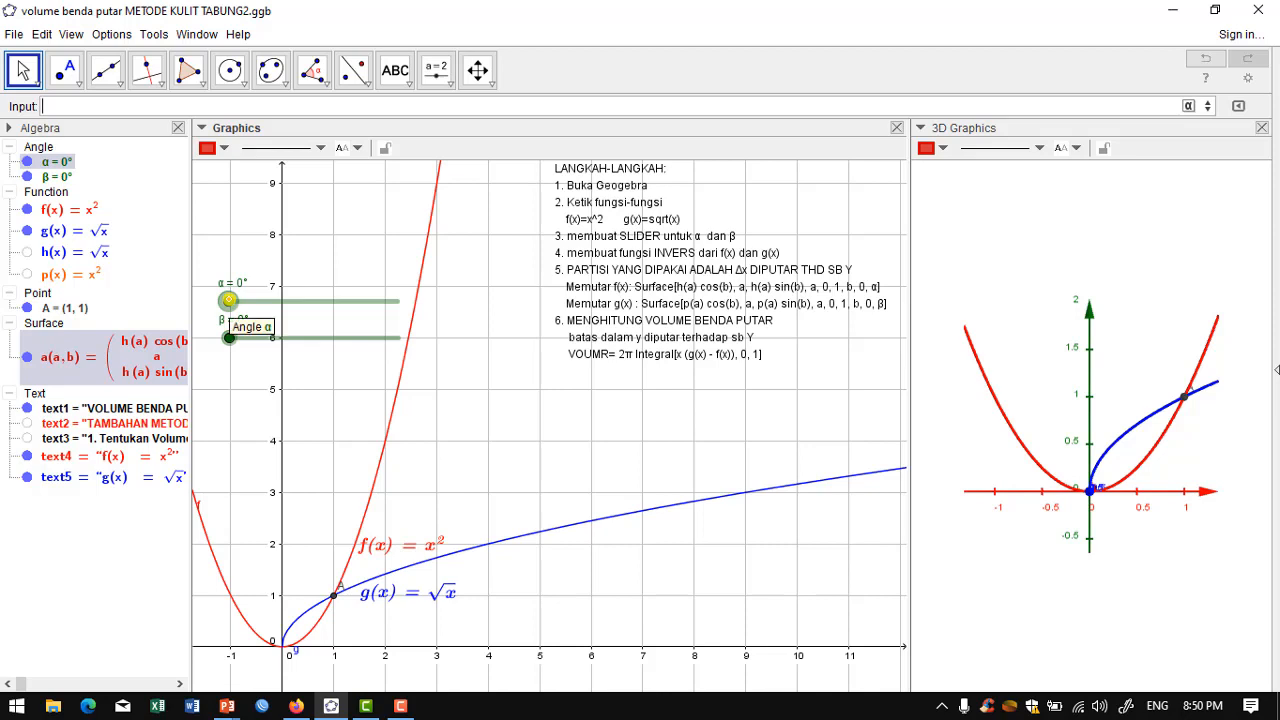
left_click_drag(229, 301, 413, 305)
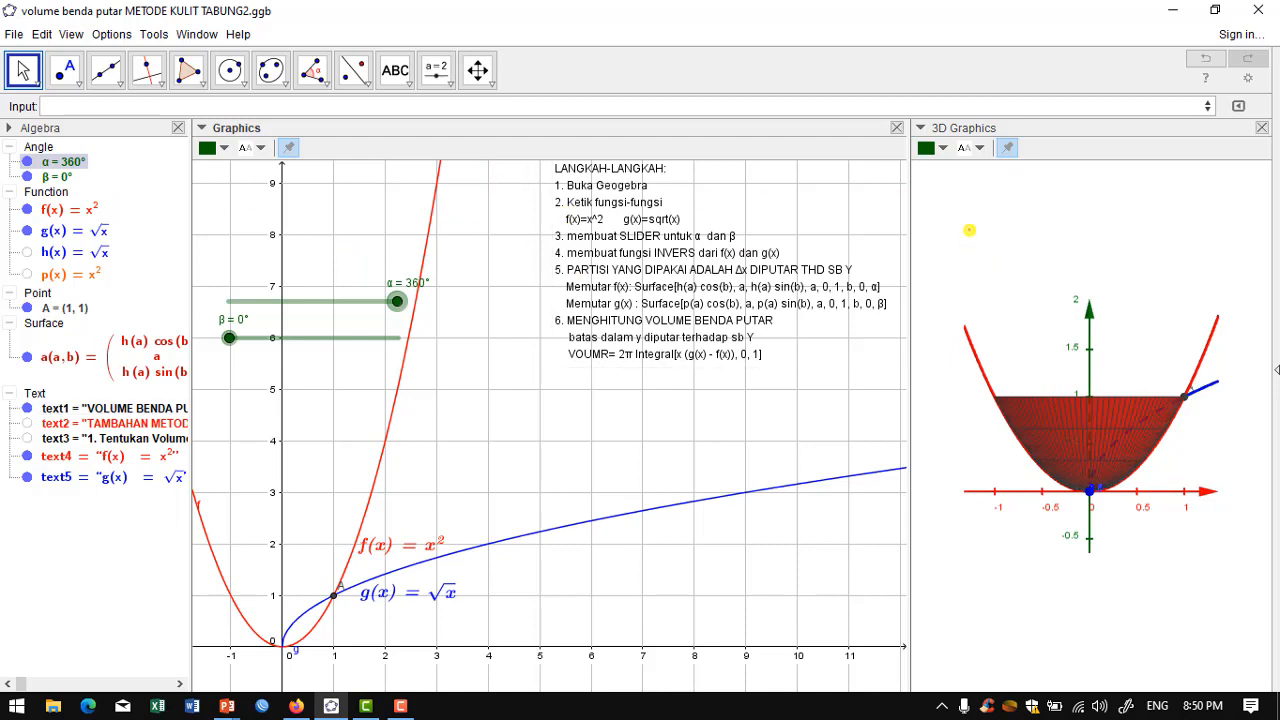
Examine the surface swept by f(x) in 3D towards the xOz and yOz planes, then return to the xOy view.
left_click(966, 238)
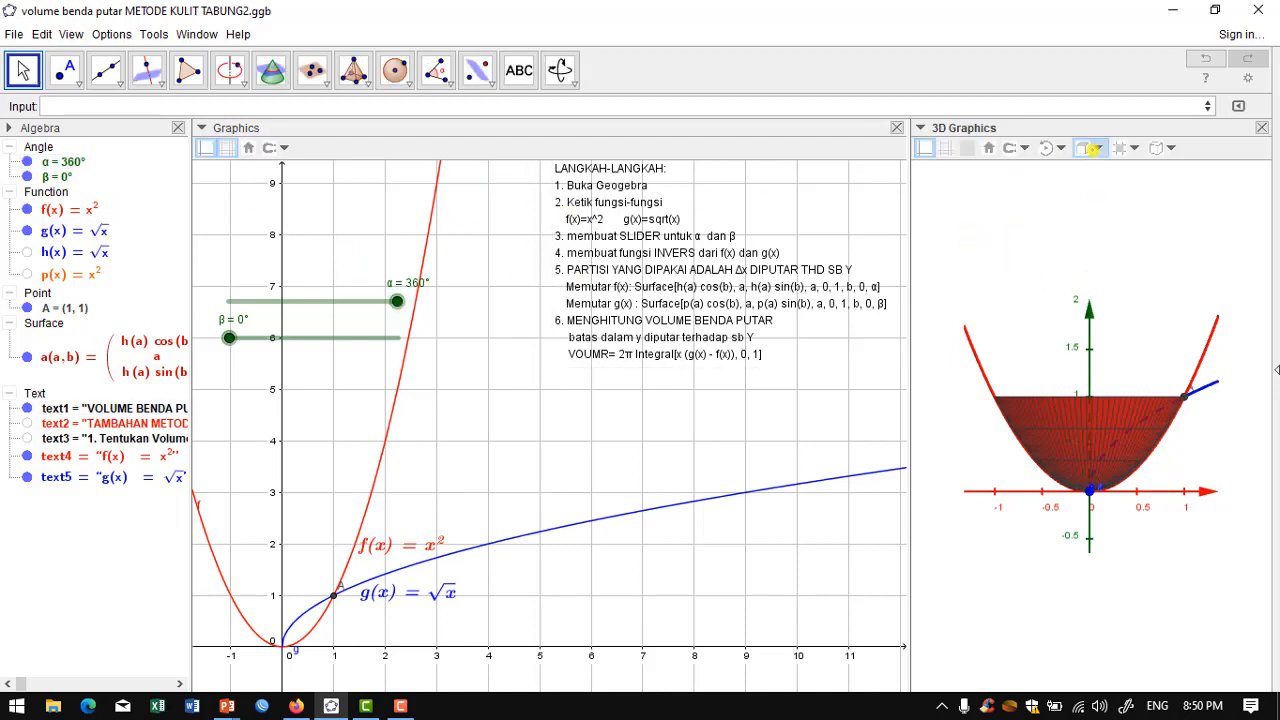
left_click(1097, 148)
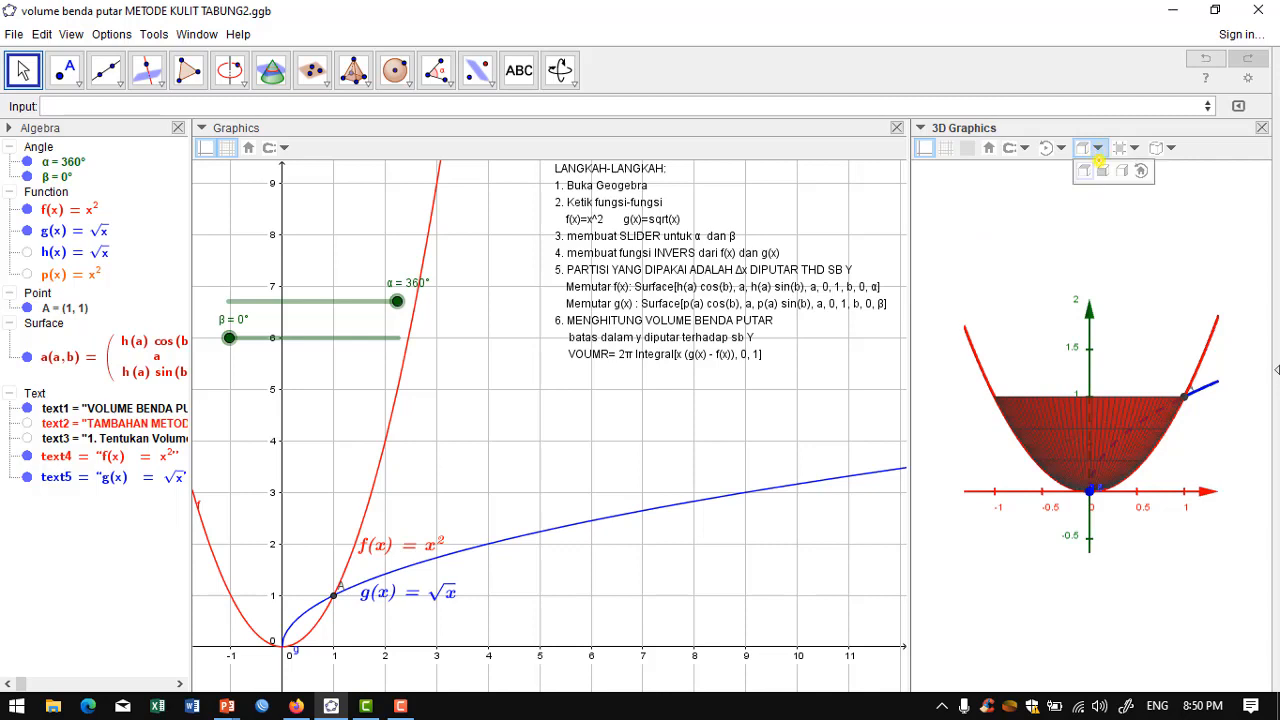
left_click(1103, 171)
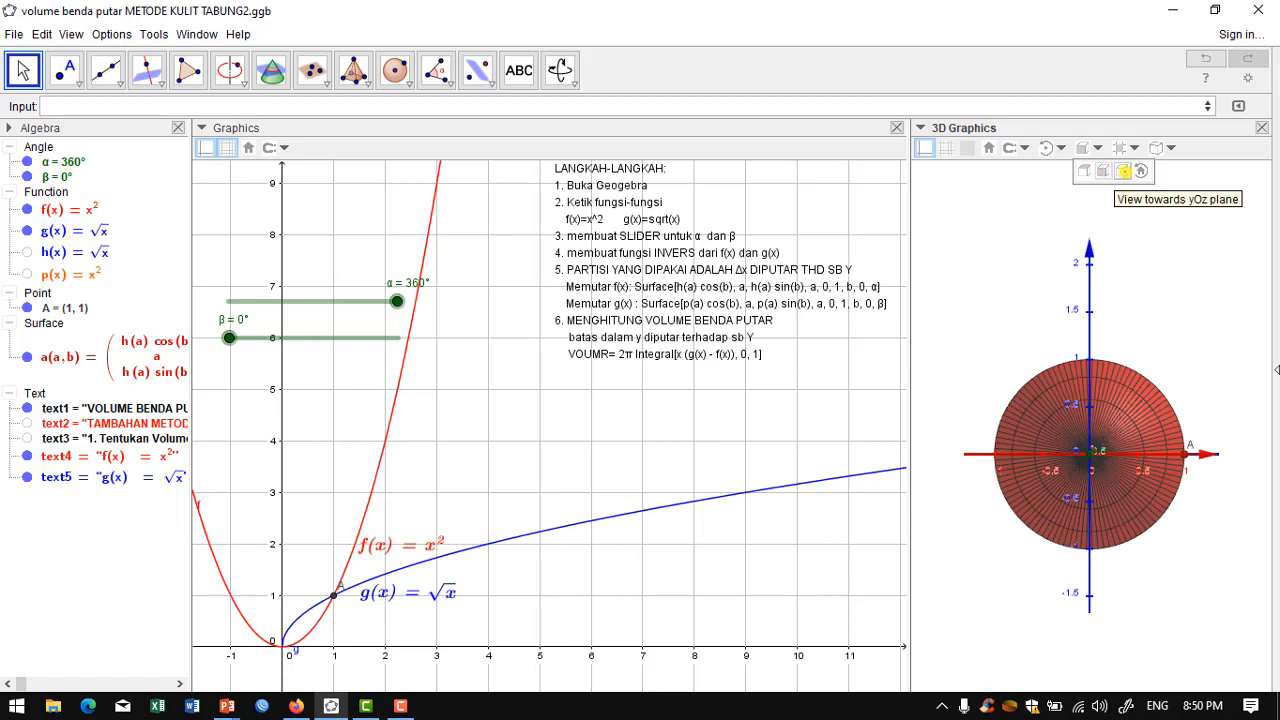
left_click(1122, 171)
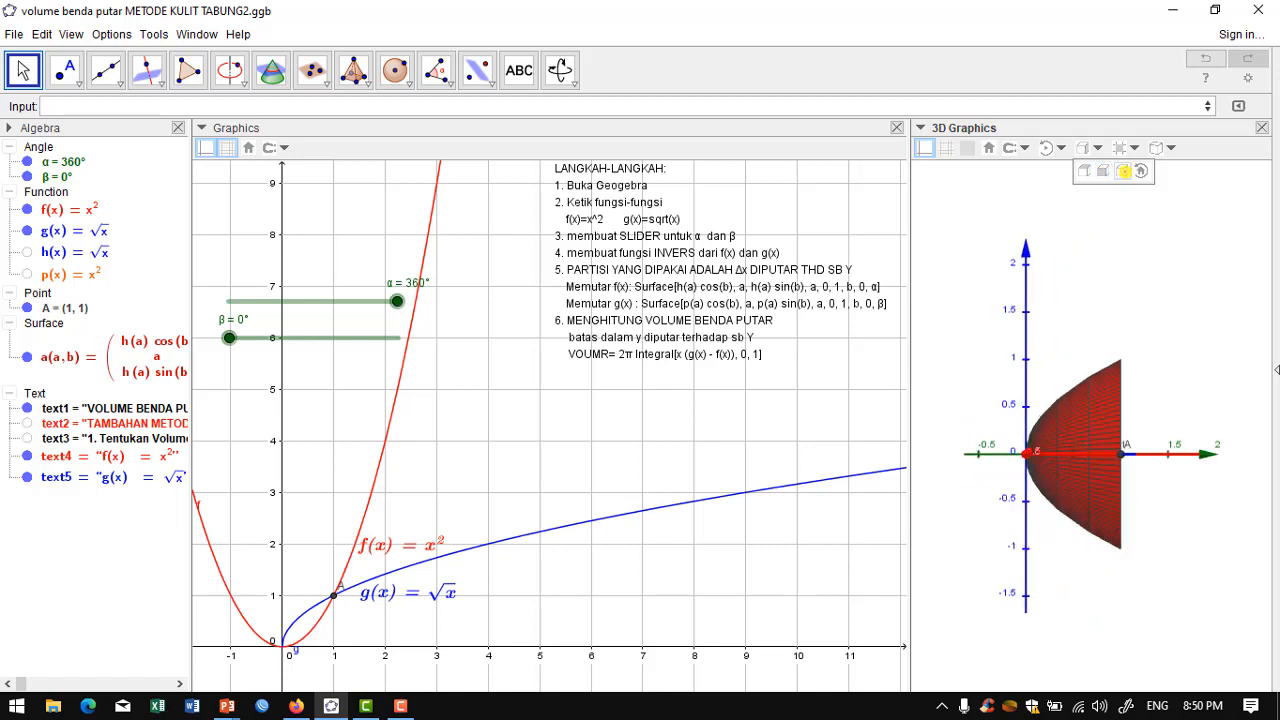
left_click(1085, 171)
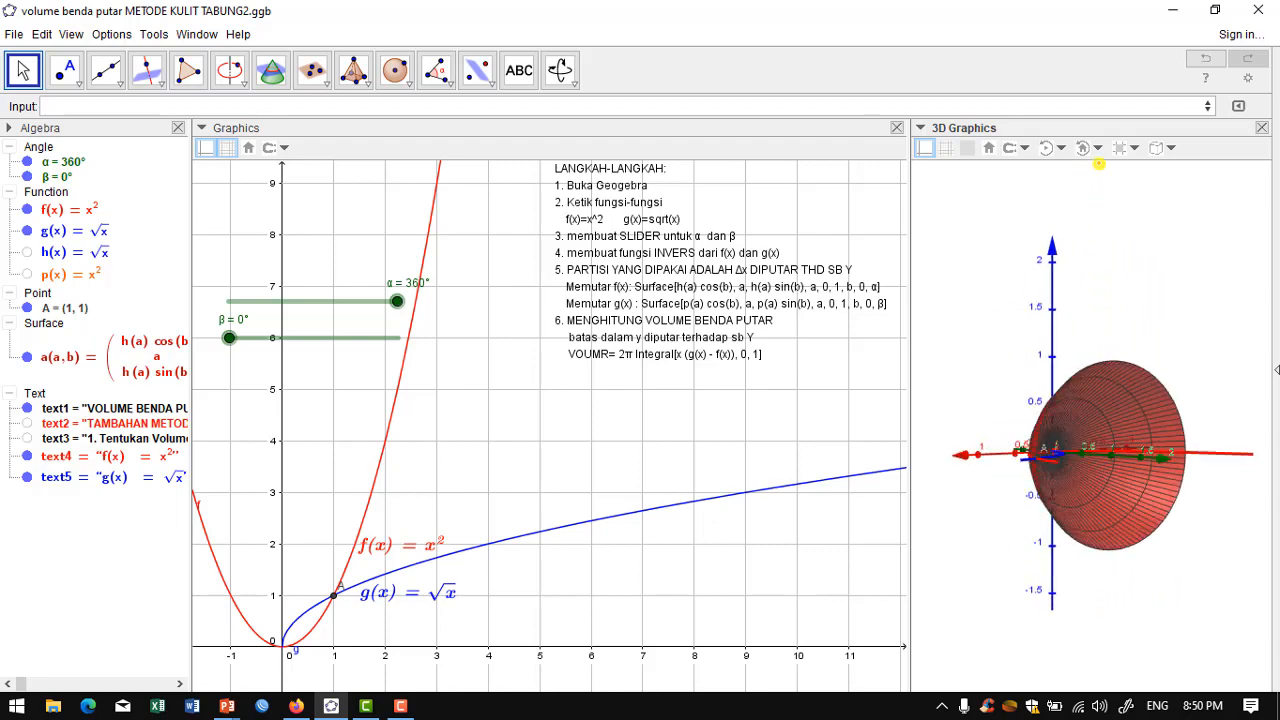
left_click(1088, 148)
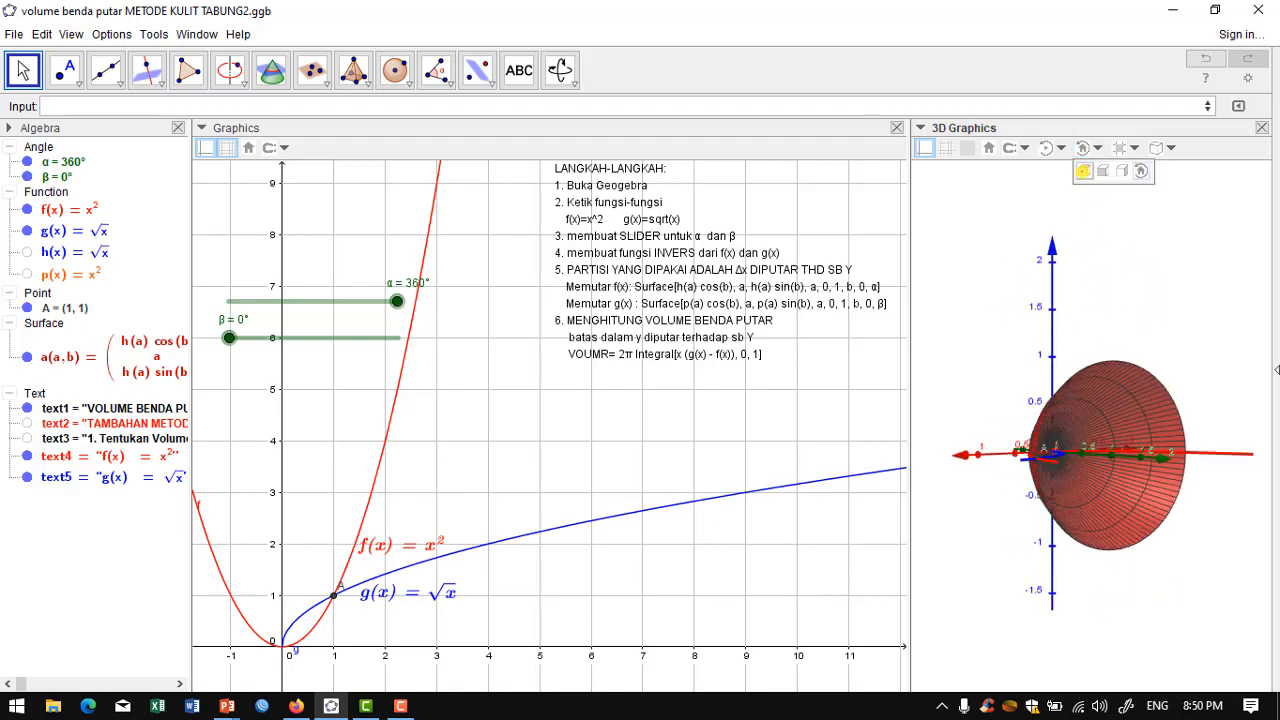
left_click(1082, 171)
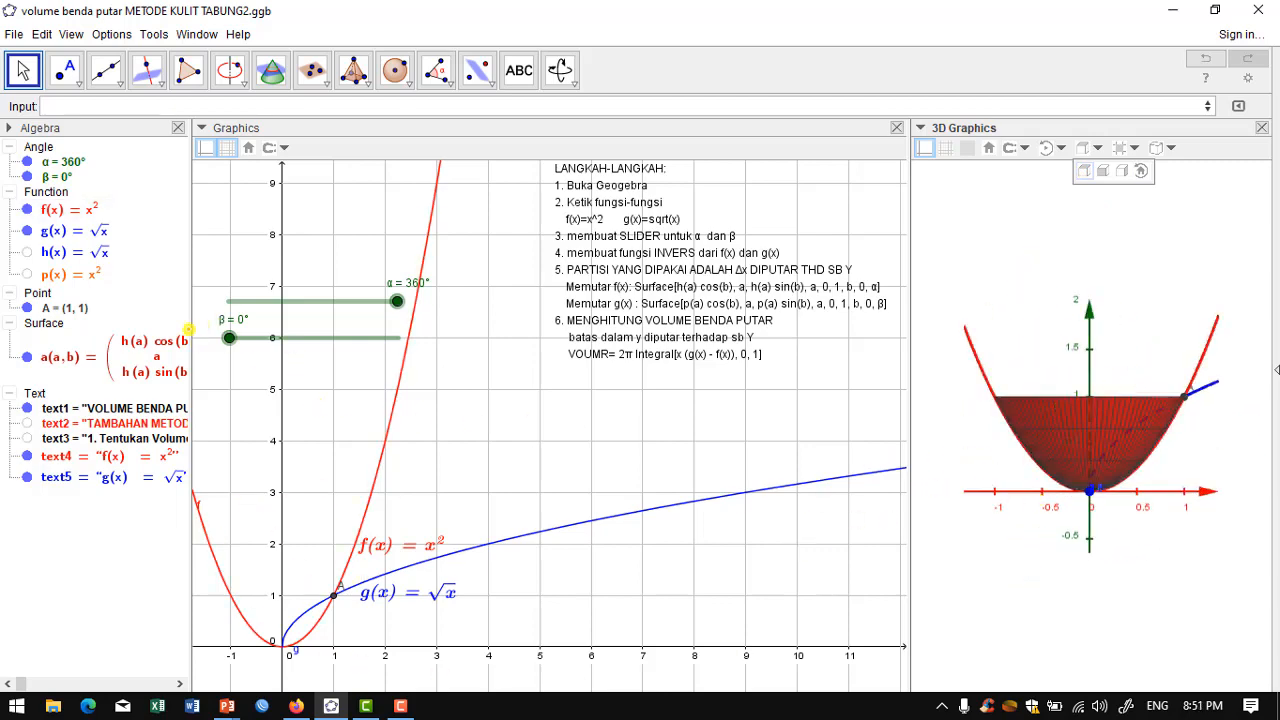
Copy the Surface command for rotating g(x) from the LANGKAH-LANGKAH instruction text.
left_click(400, 592)
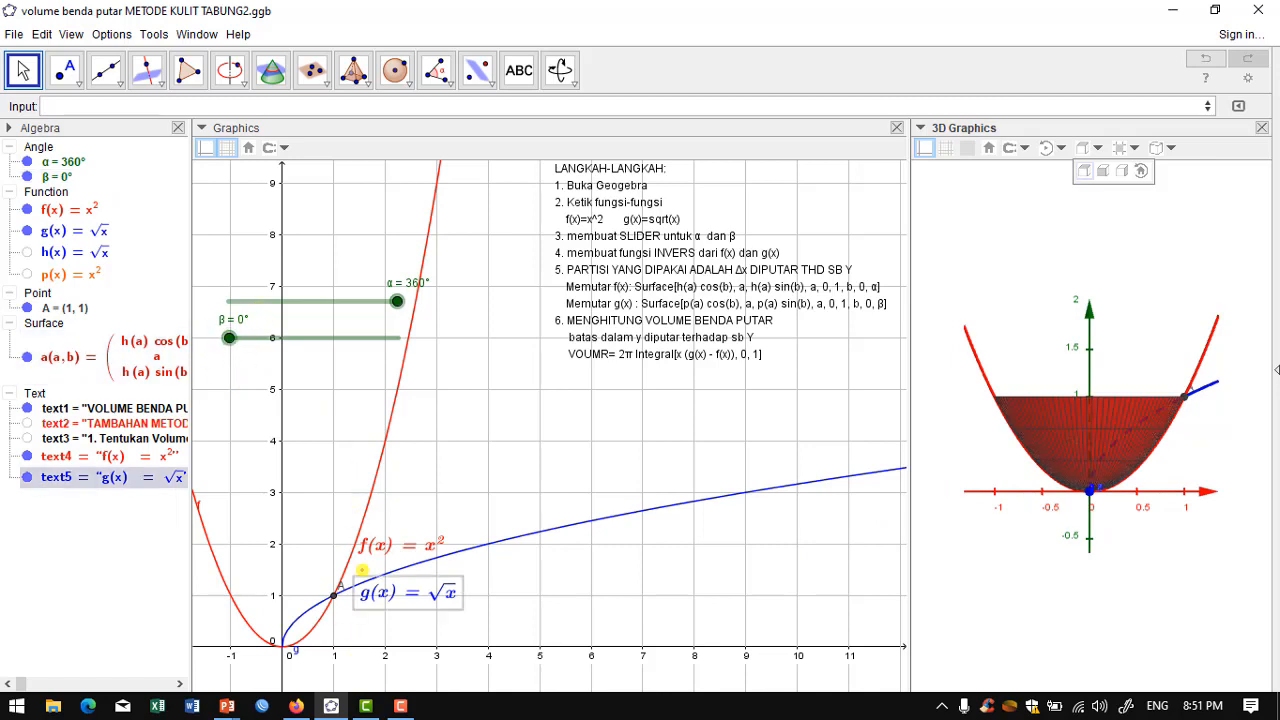
left_click(503, 562)
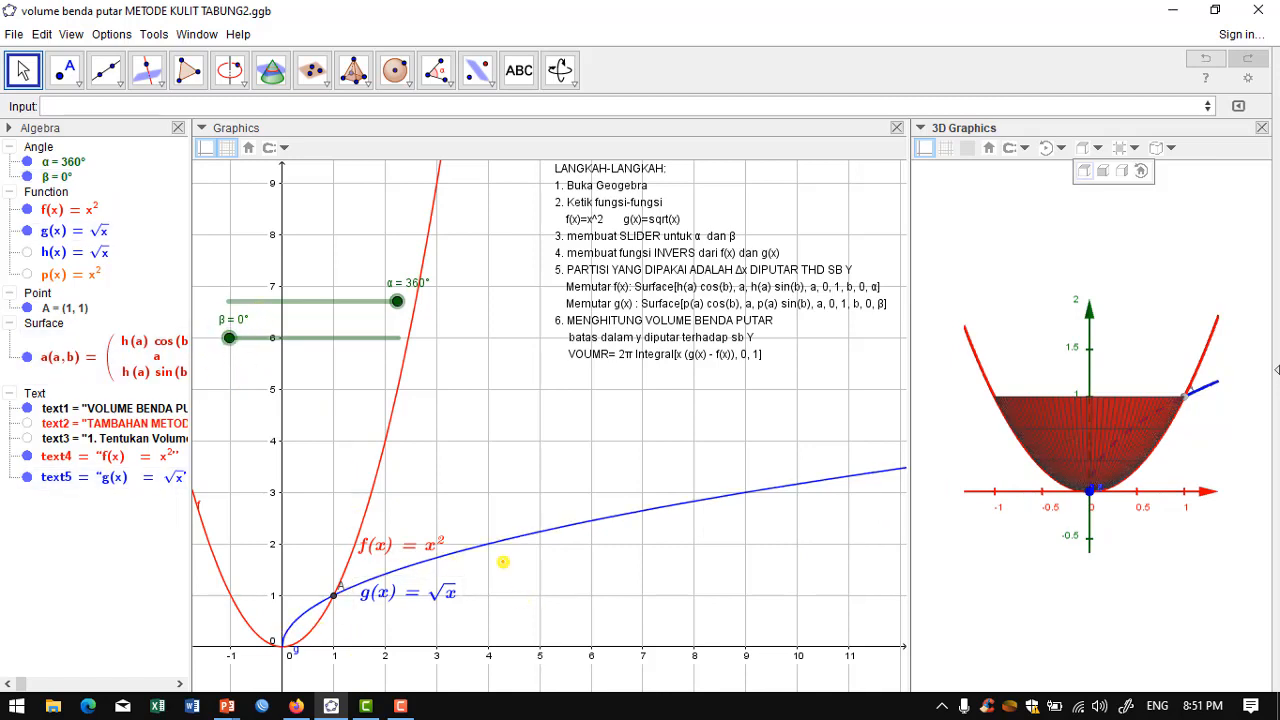
left_click(627, 355)
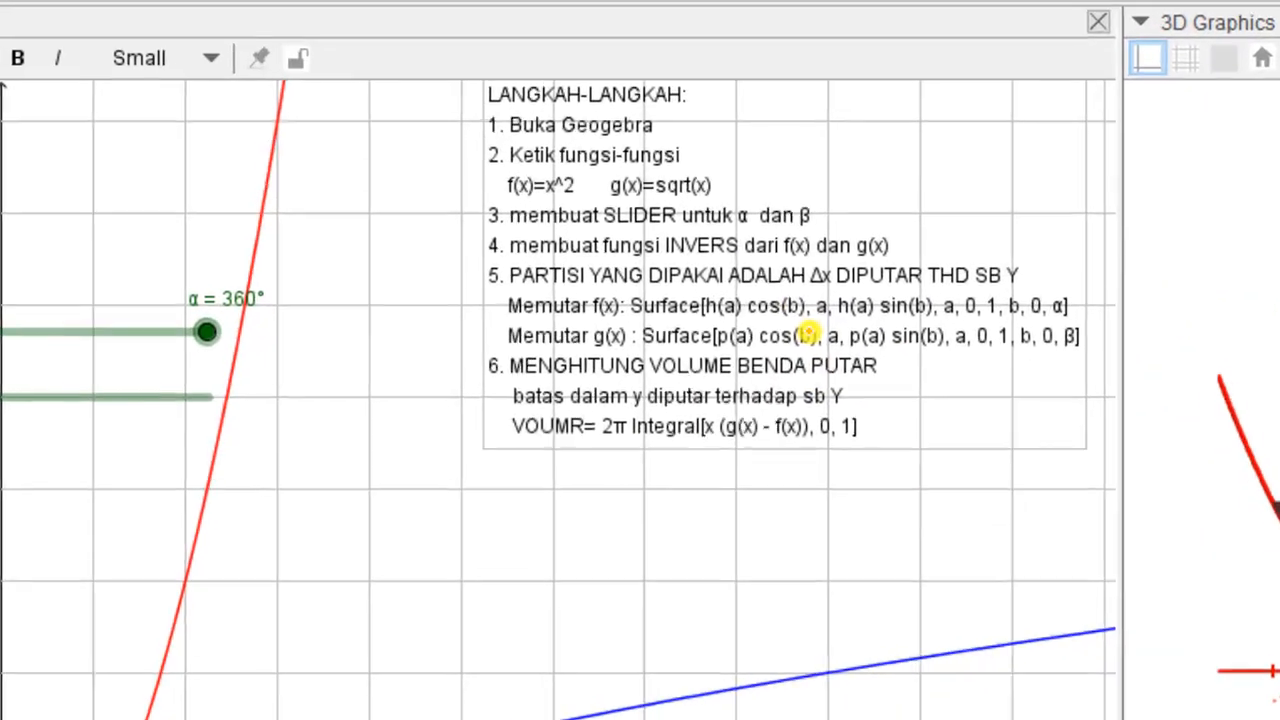
double_click(737, 302)
scroll(733, 269, "down", 5)
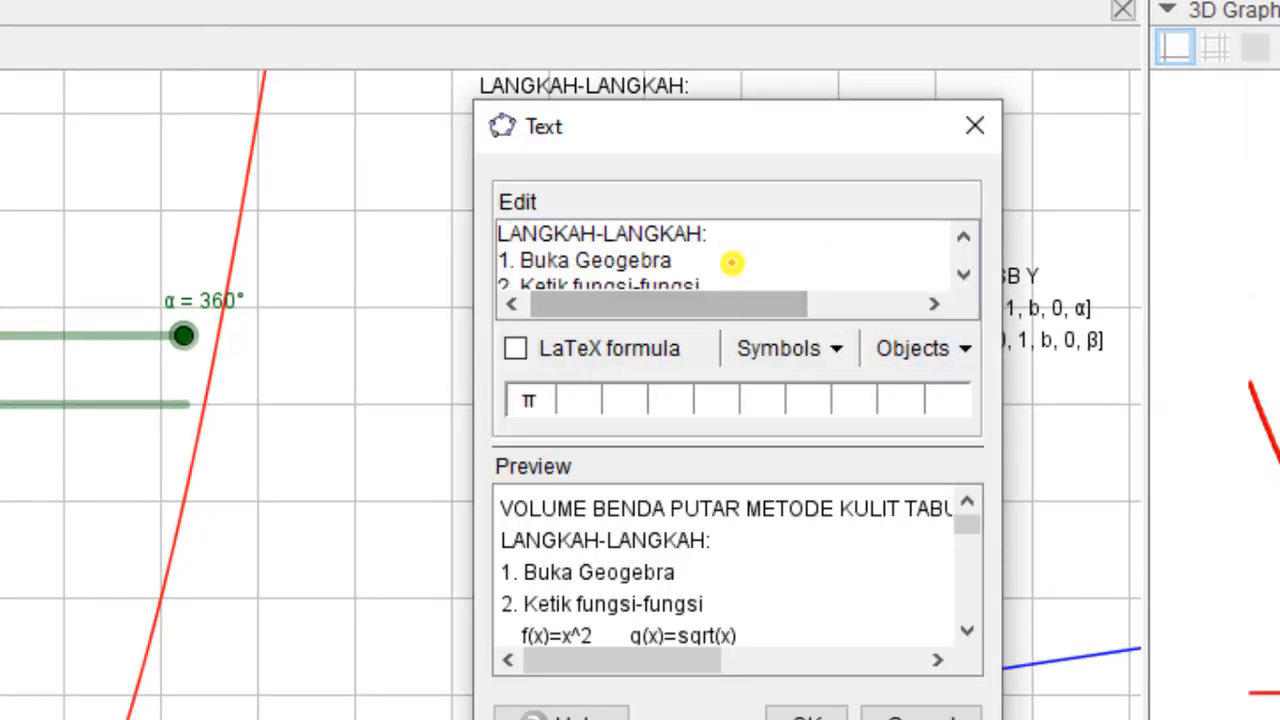
scroll(736, 257, "down", 1)
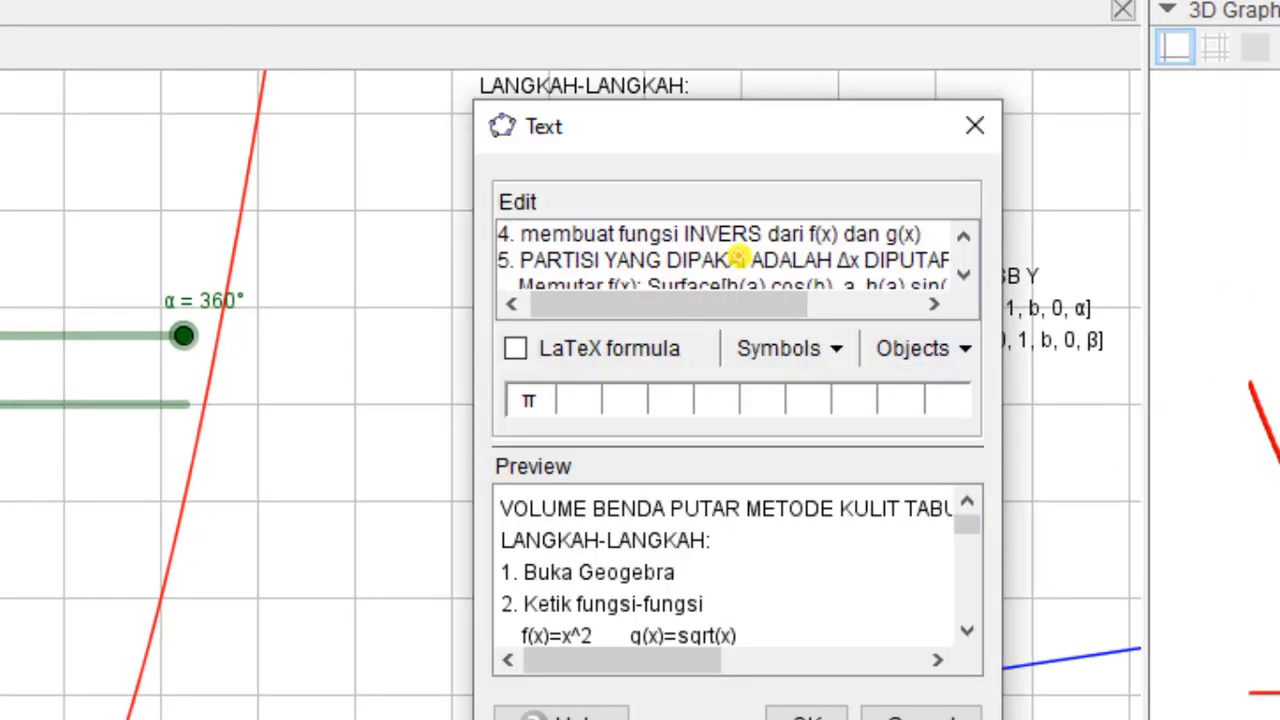
scroll(752, 258, "down", 2)
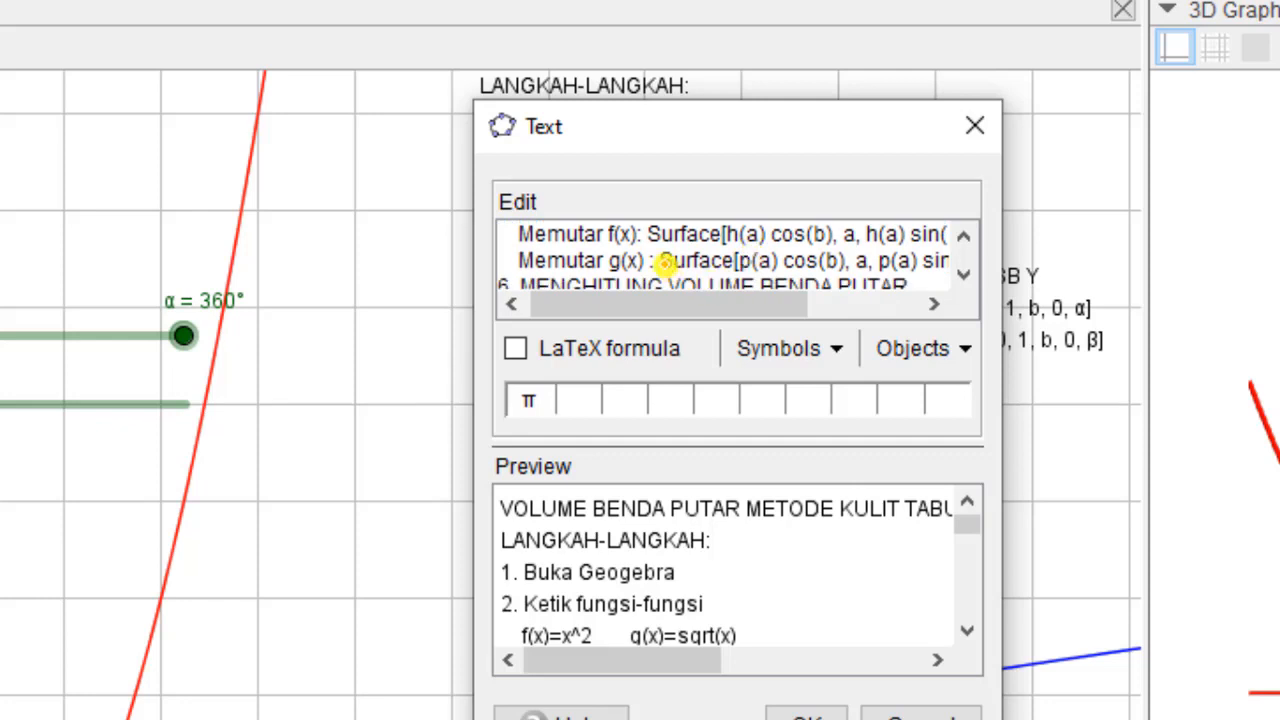
left_click_drag(664, 260, 1044, 260)
key("ctrl+c")
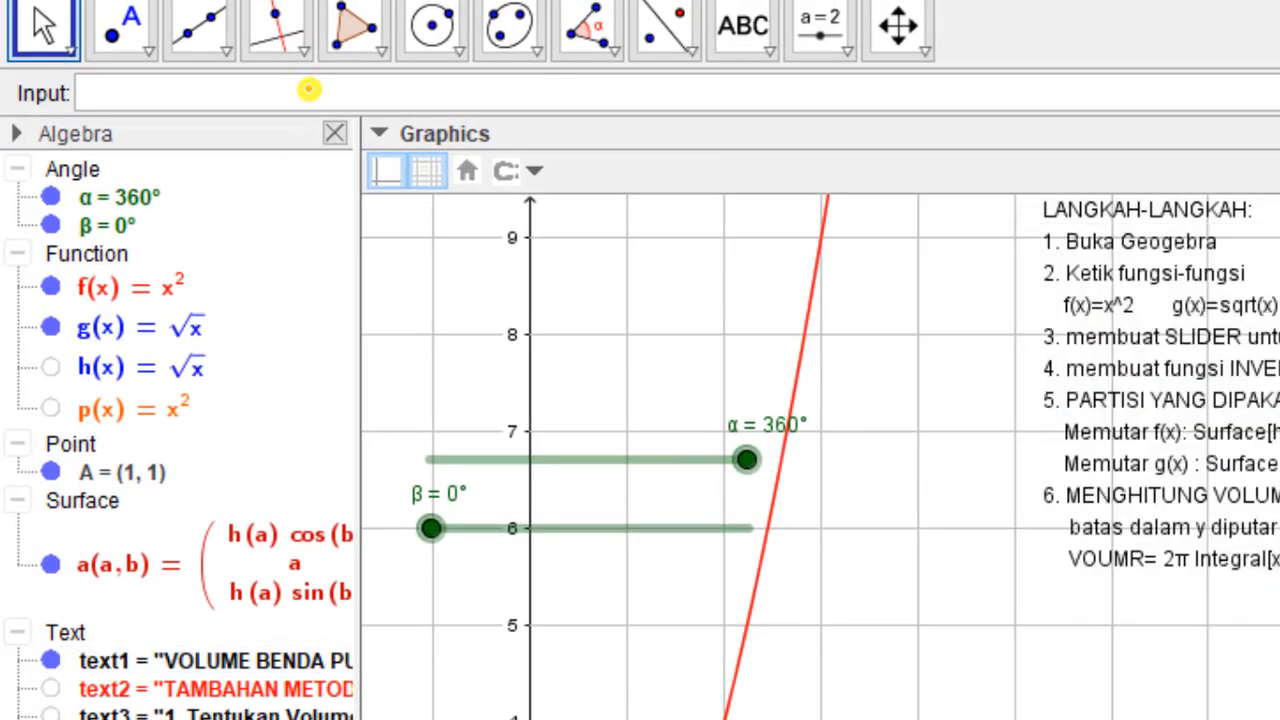
Create the second surface with Surface[p(a) cos(b), a, p(a) sin(b), a, 0, 1, b, 0, β].
left_click(309, 90)
key("ctrl+v")
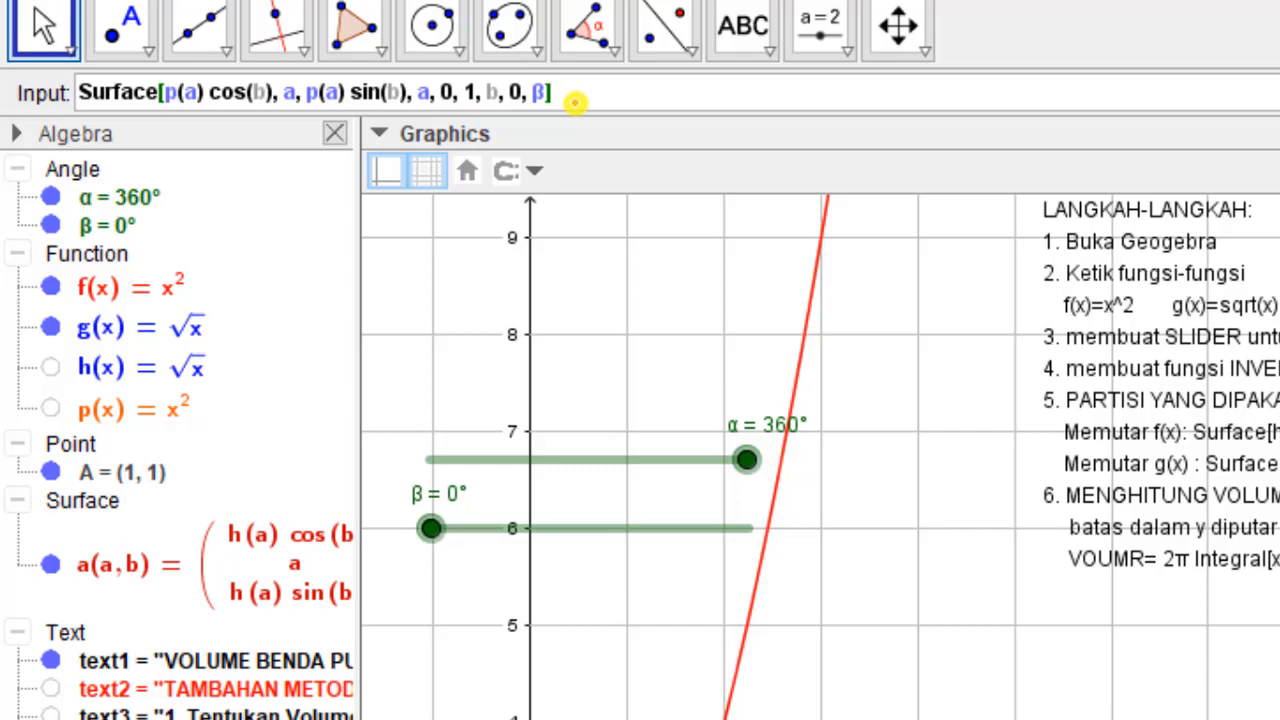
key("Return")
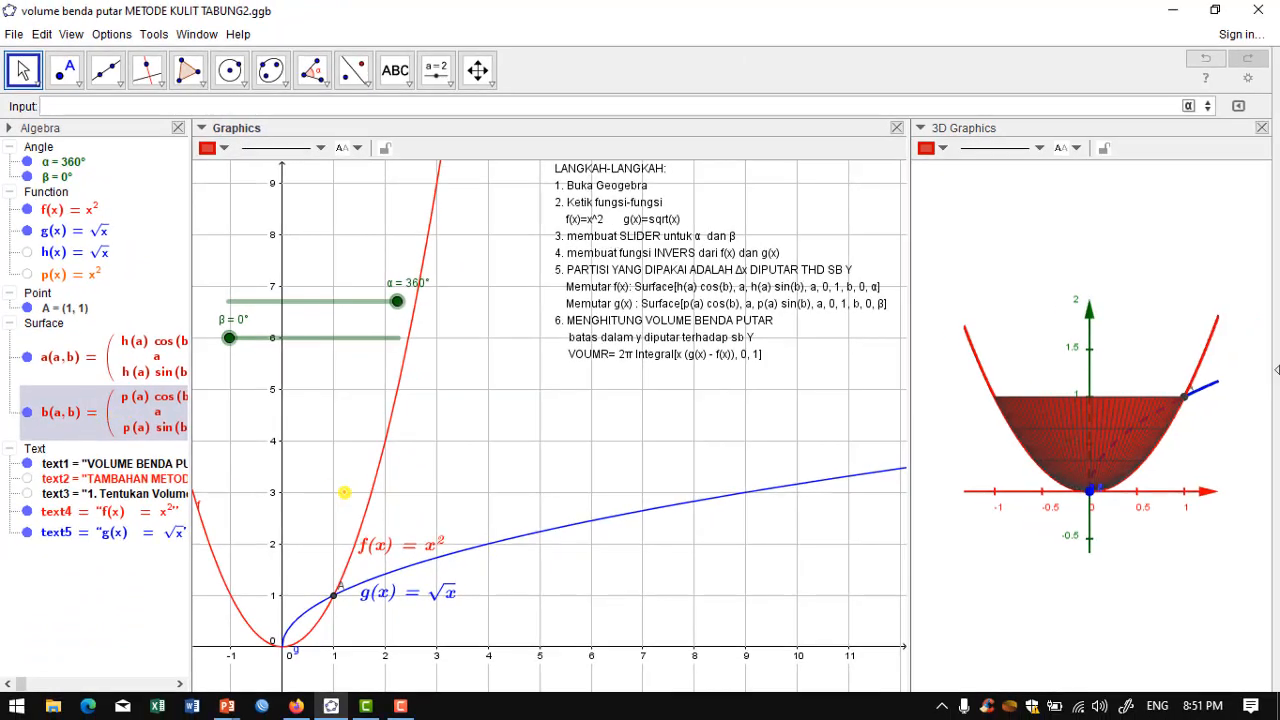
Set the α slider to 0° and the β slider to 360° to sweep only the g(x) surface.
left_click(230, 339)
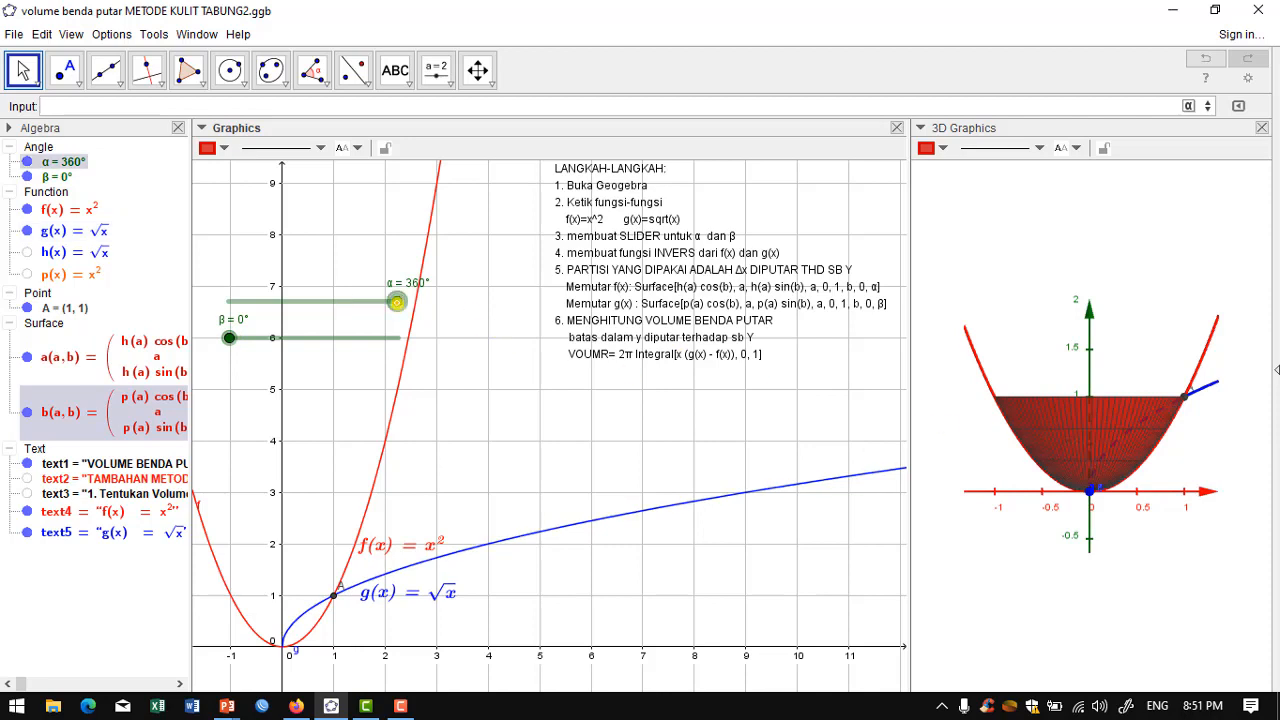
left_click(397, 302)
left_click_drag(390, 302, 187, 302)
left_click(229, 337)
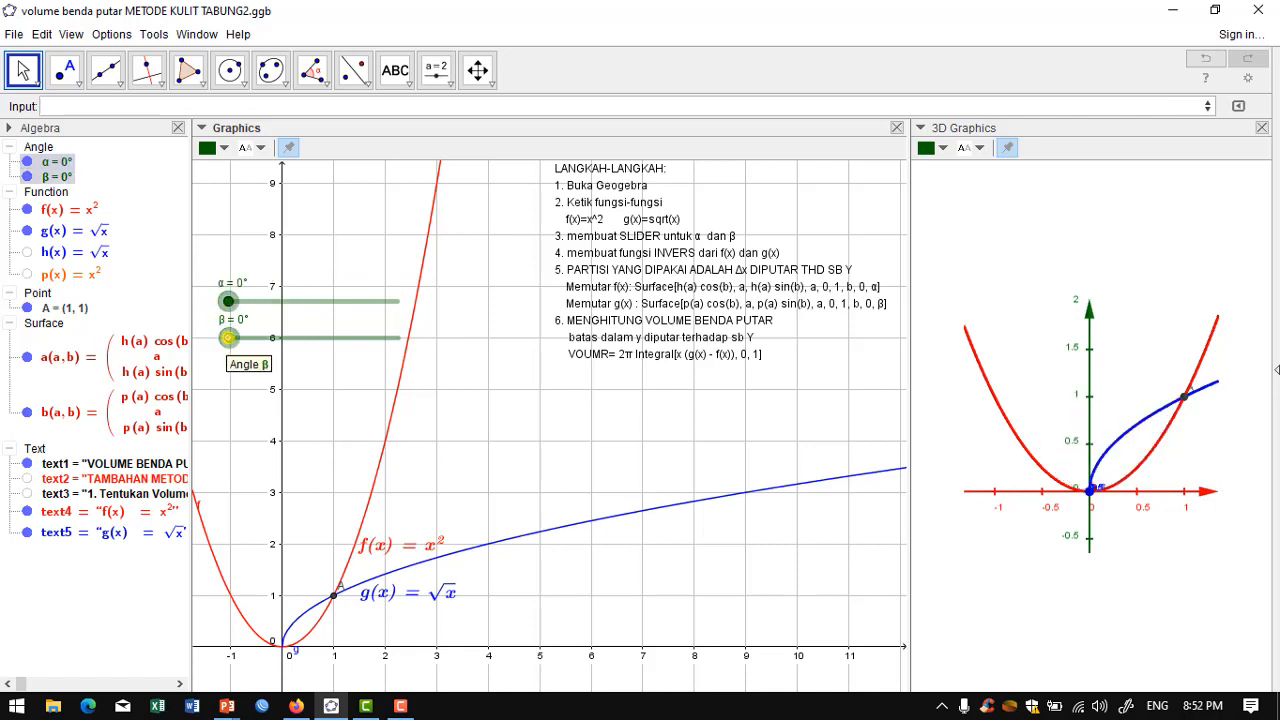
left_click(229, 338)
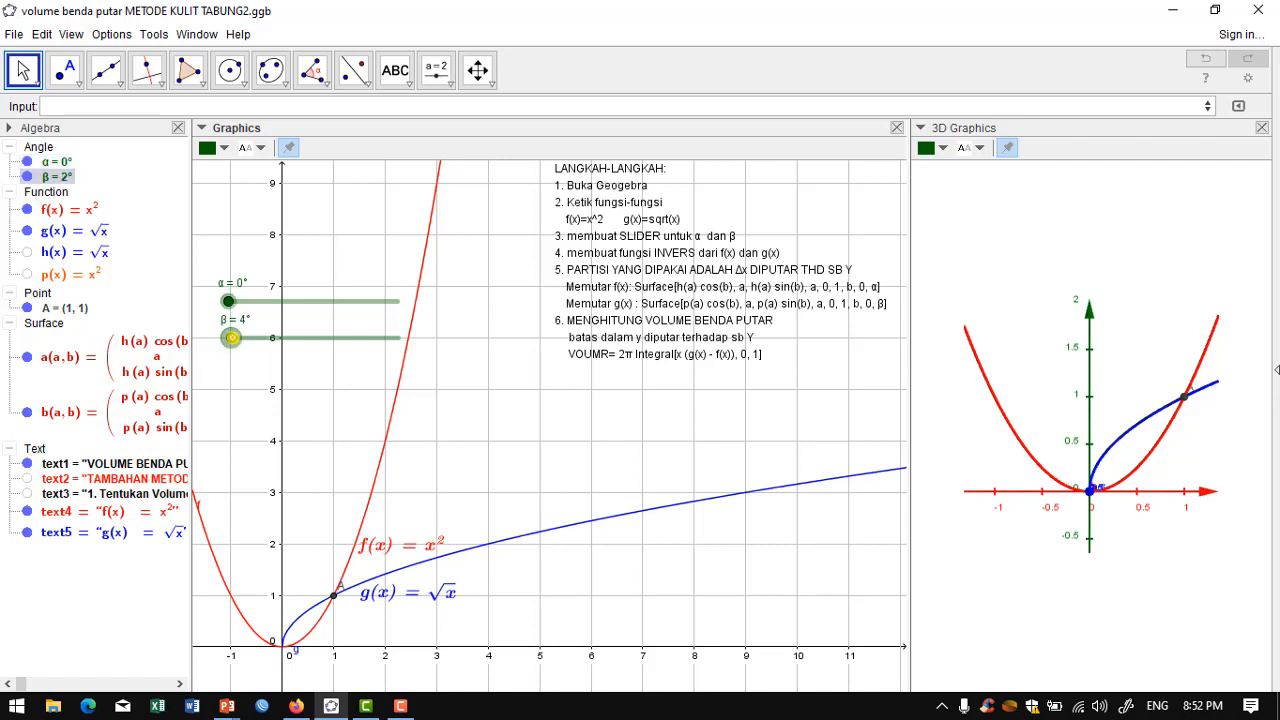
left_click_drag(231, 338, 428, 357)
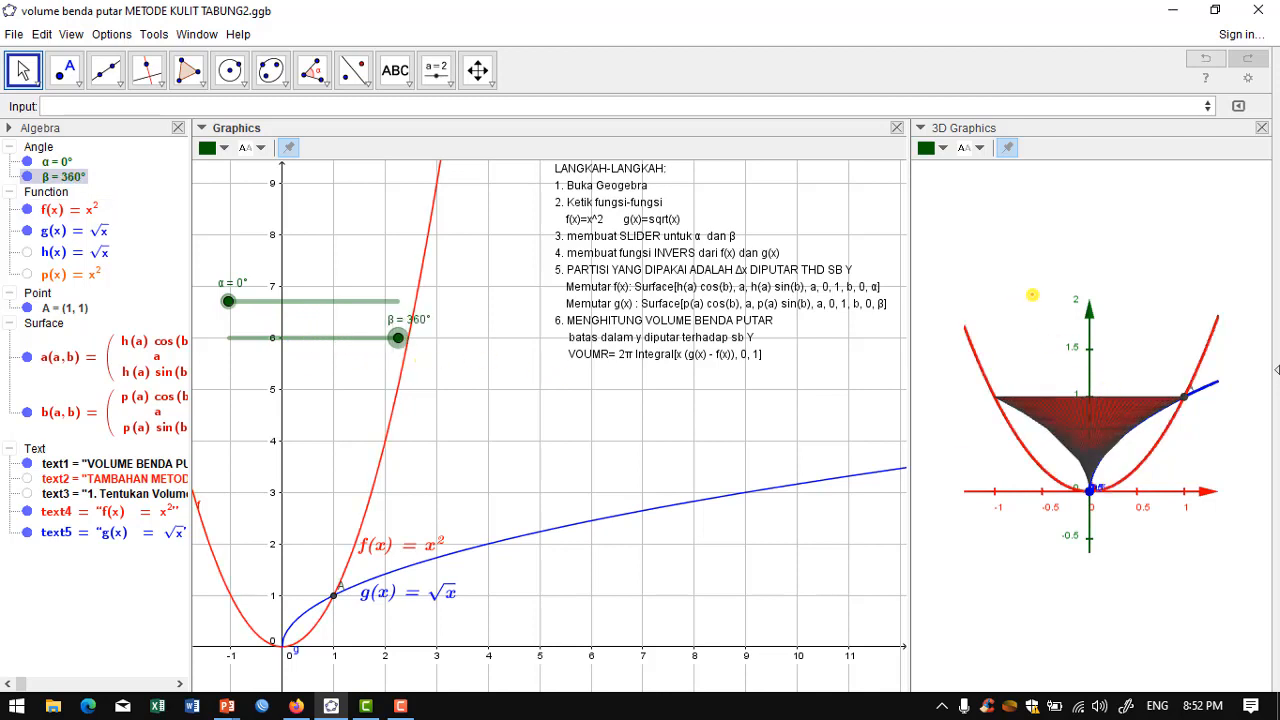
Examine the surface swept by g(x) in 3D towards the xOz, yOz and xOy planes and in the default rotated view.
left_click(1010, 160)
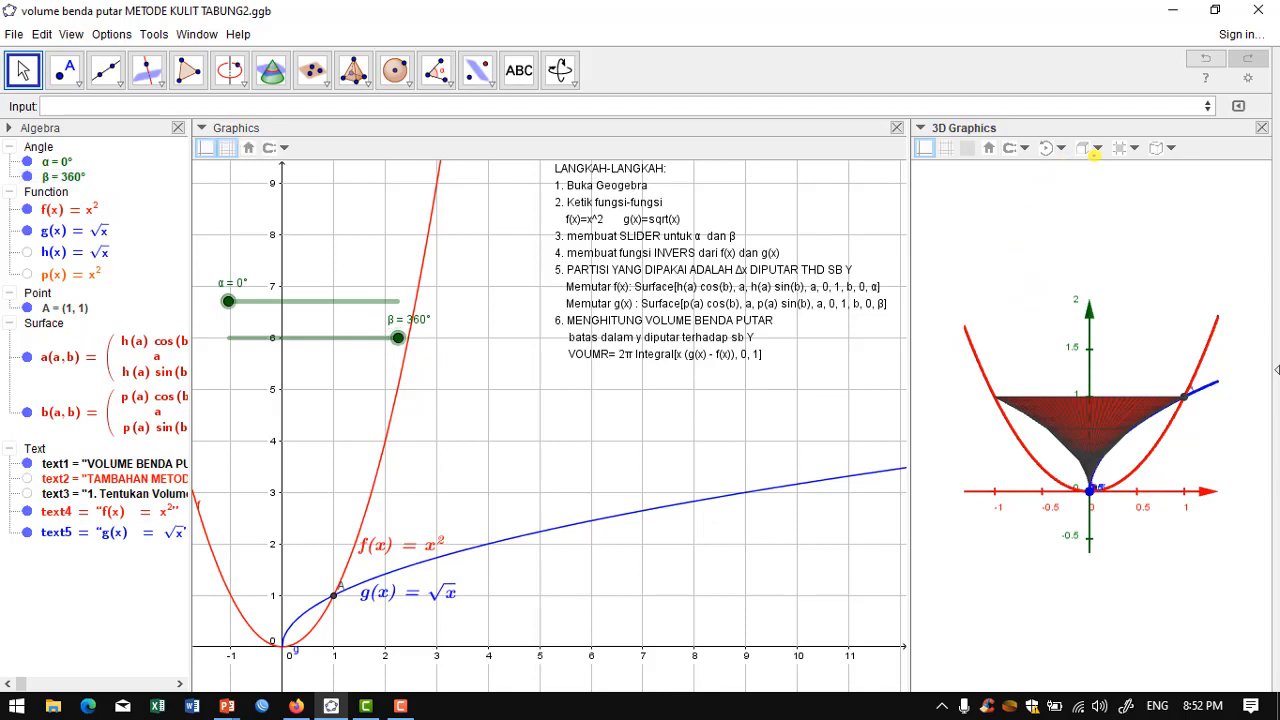
left_click(1089, 147)
left_click(1103, 170)
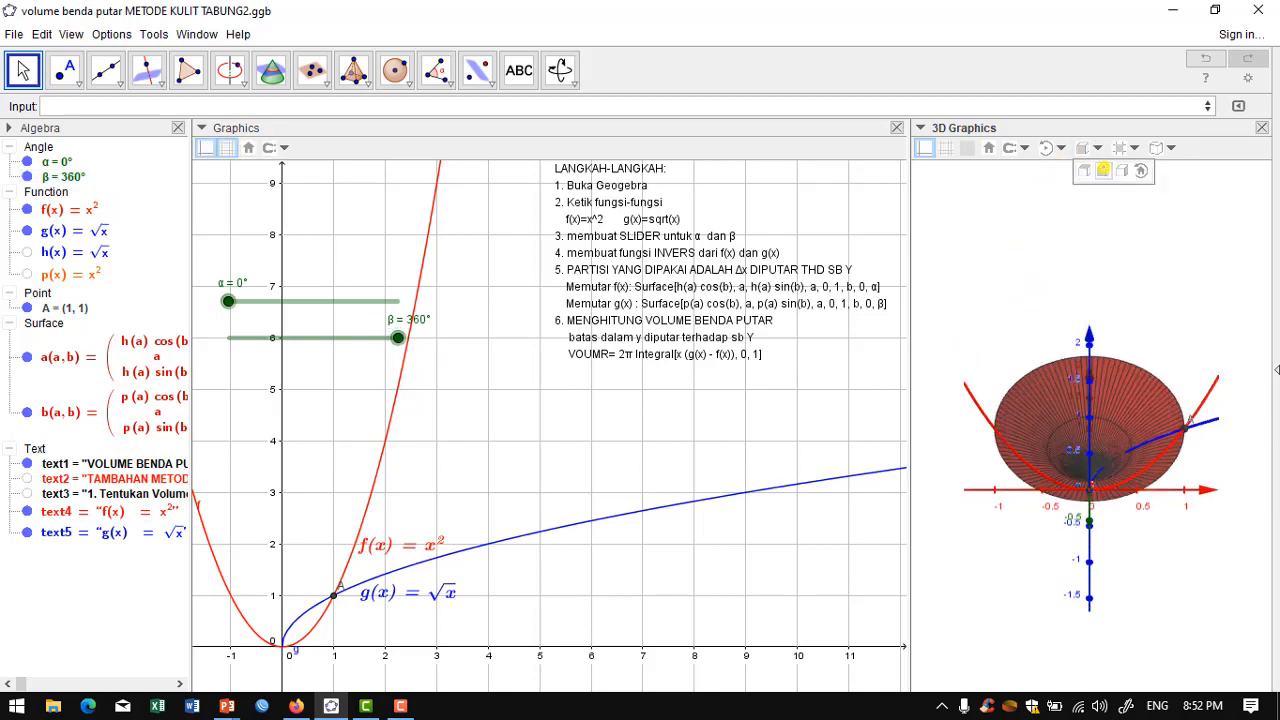
left_click(1121, 171)
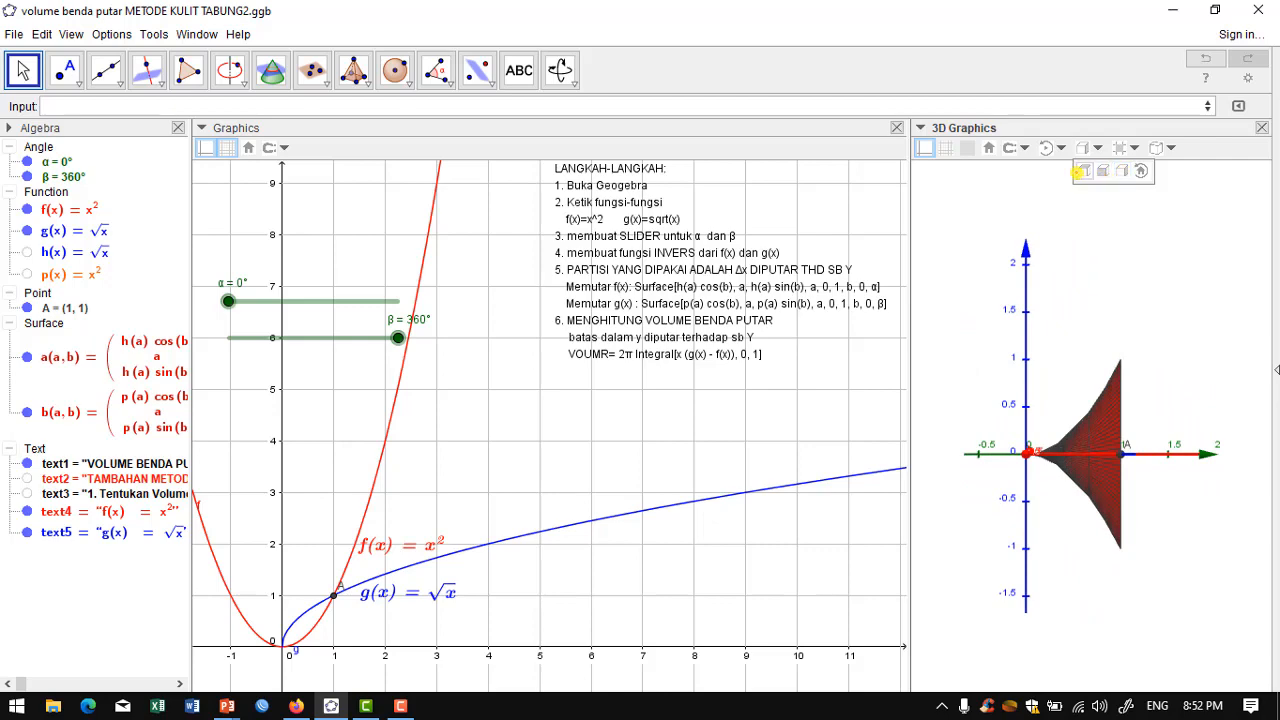
left_click(1082, 171)
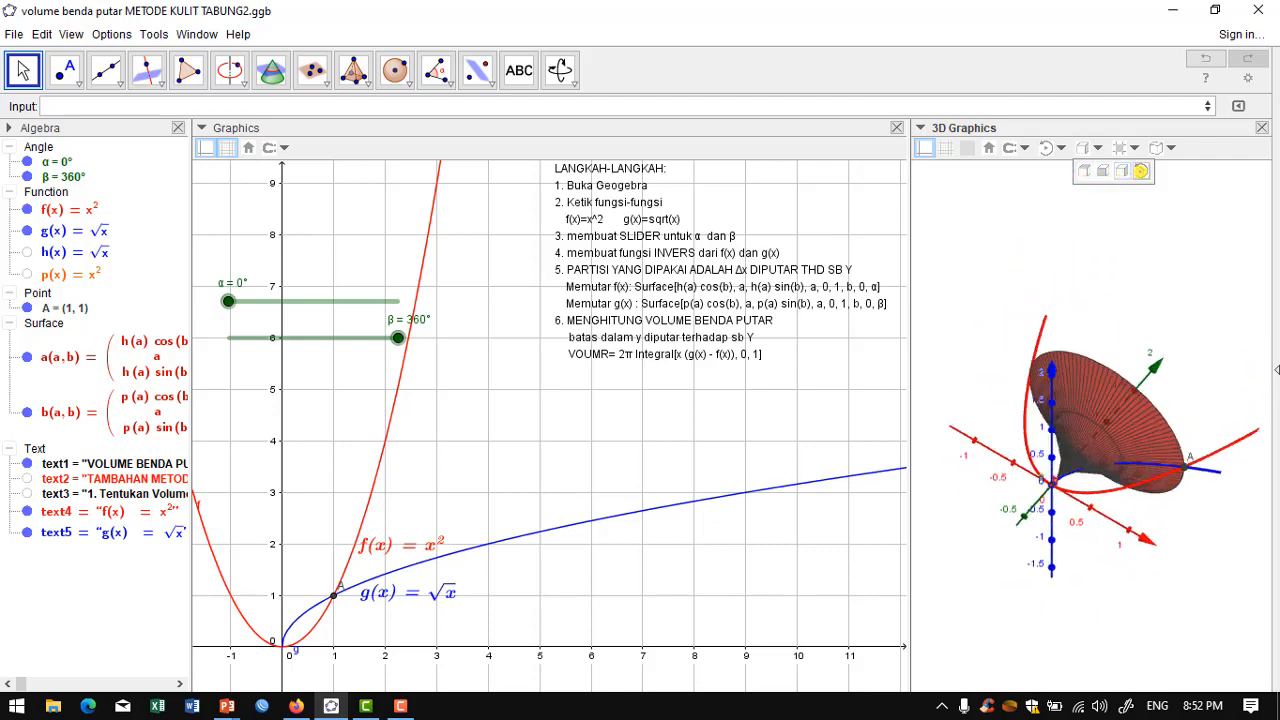
left_click(1121, 171)
left_click(1141, 170)
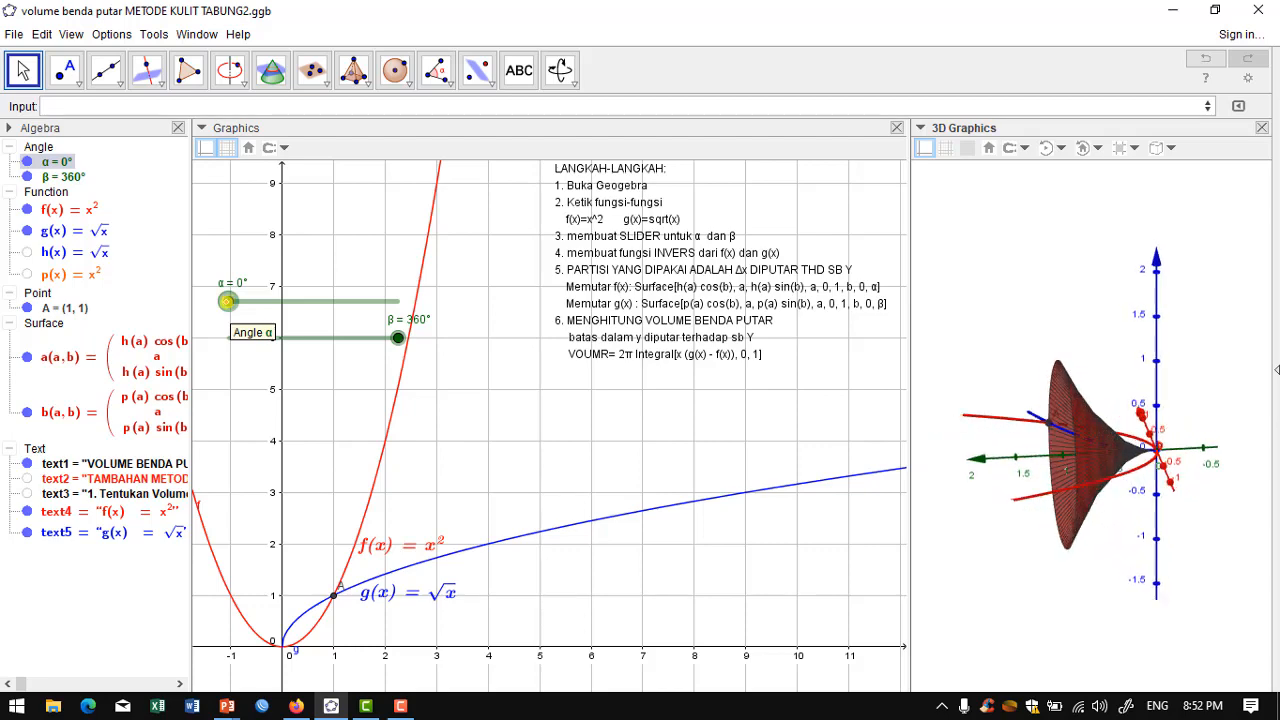
Set the α slider to 360° to sweep both surfaces fully and view the combined solid towards the xOz plane.
left_click_drag(228, 301, 454, 319)
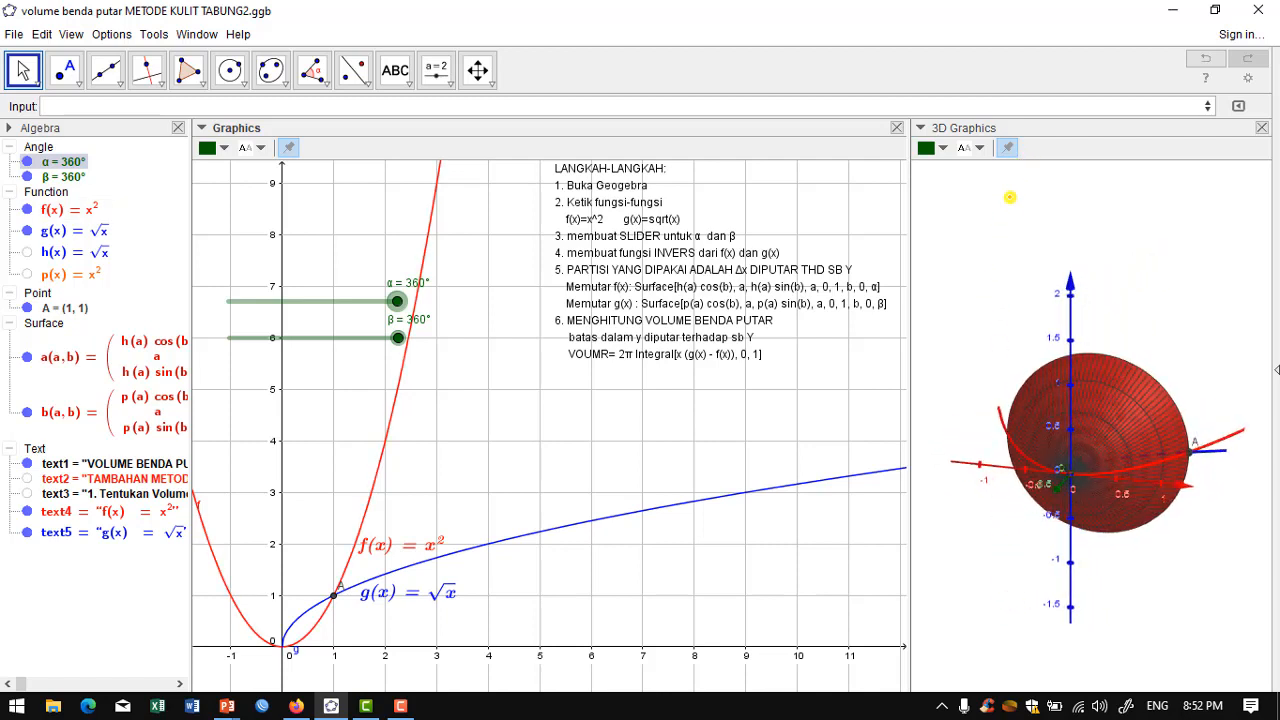
left_click(1009, 194)
left_click(1099, 149)
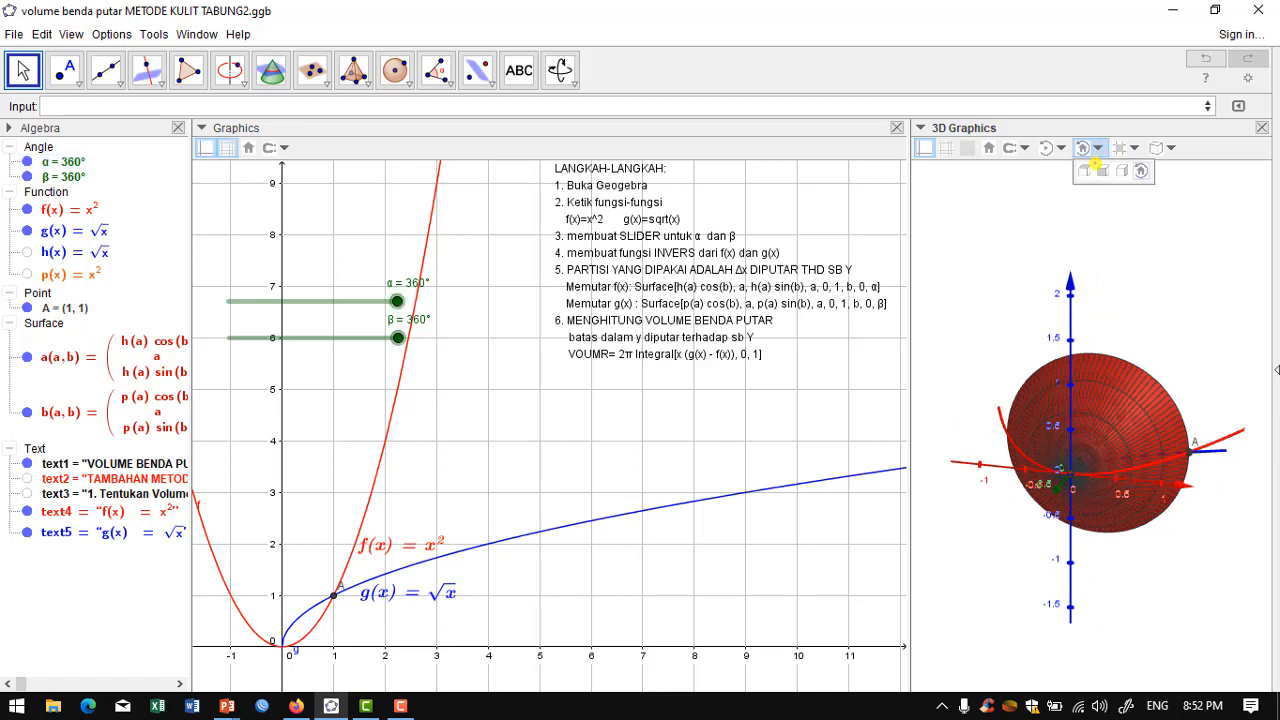
left_click(1101, 170)
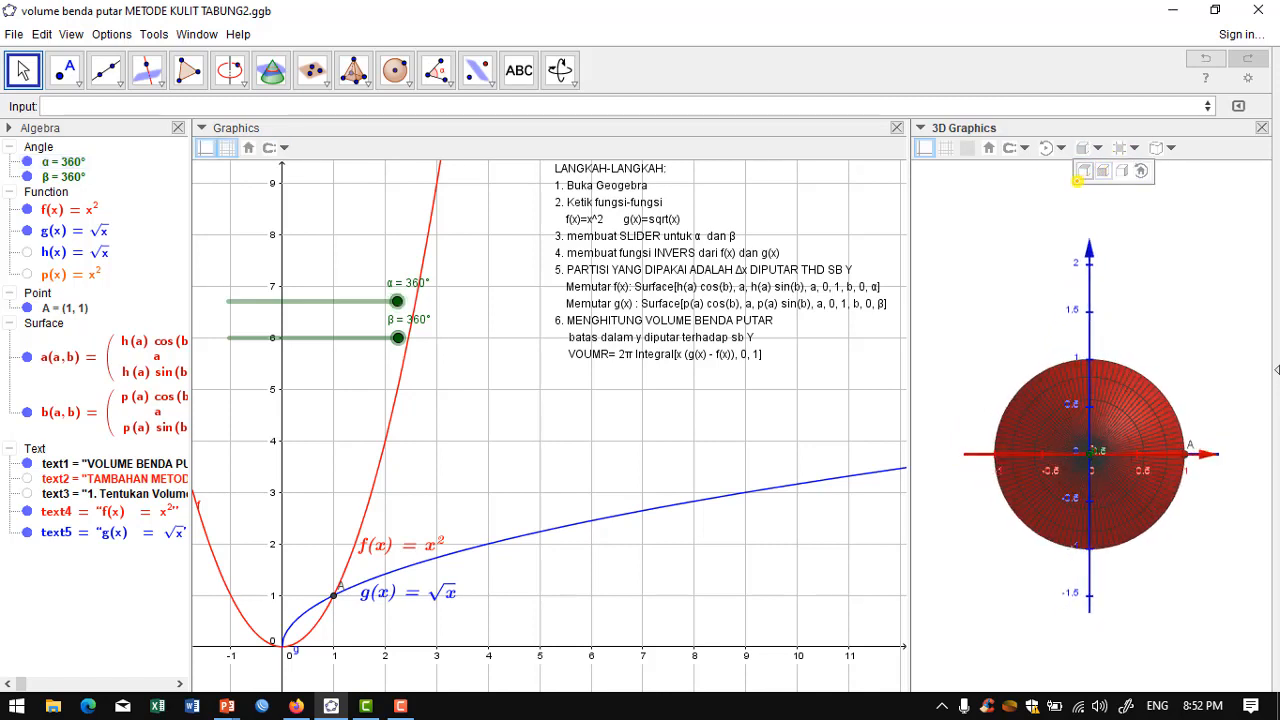
Examine the combined solid in 3D towards the xOy, yOz and xOz planes, in the default rotated view and from other angles.
left_click(1084, 172)
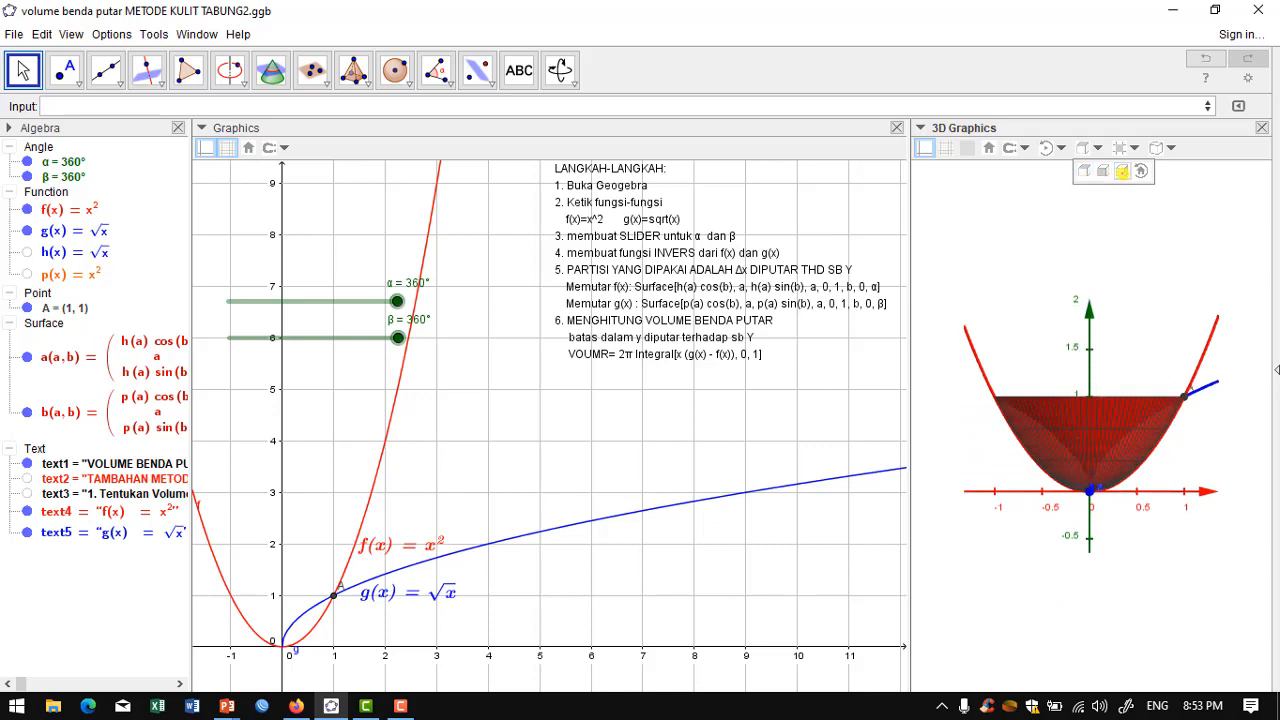
left_click(1122, 171)
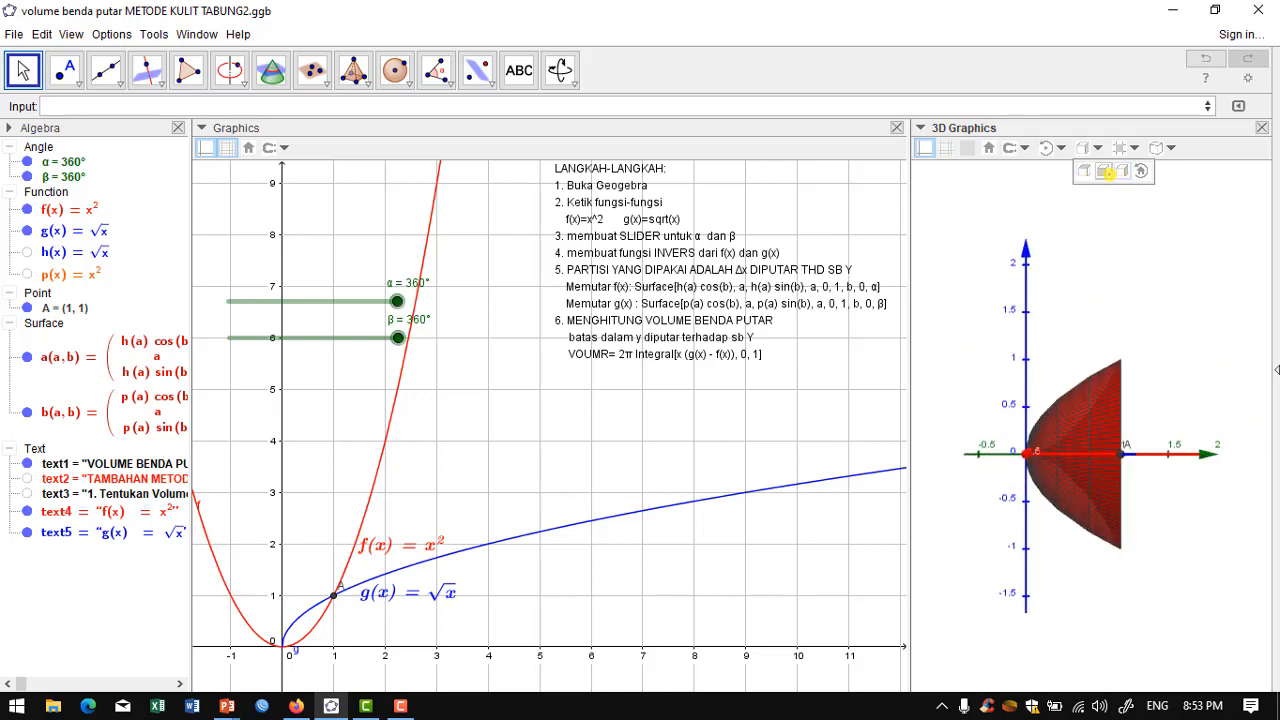
left_click(1084, 172)
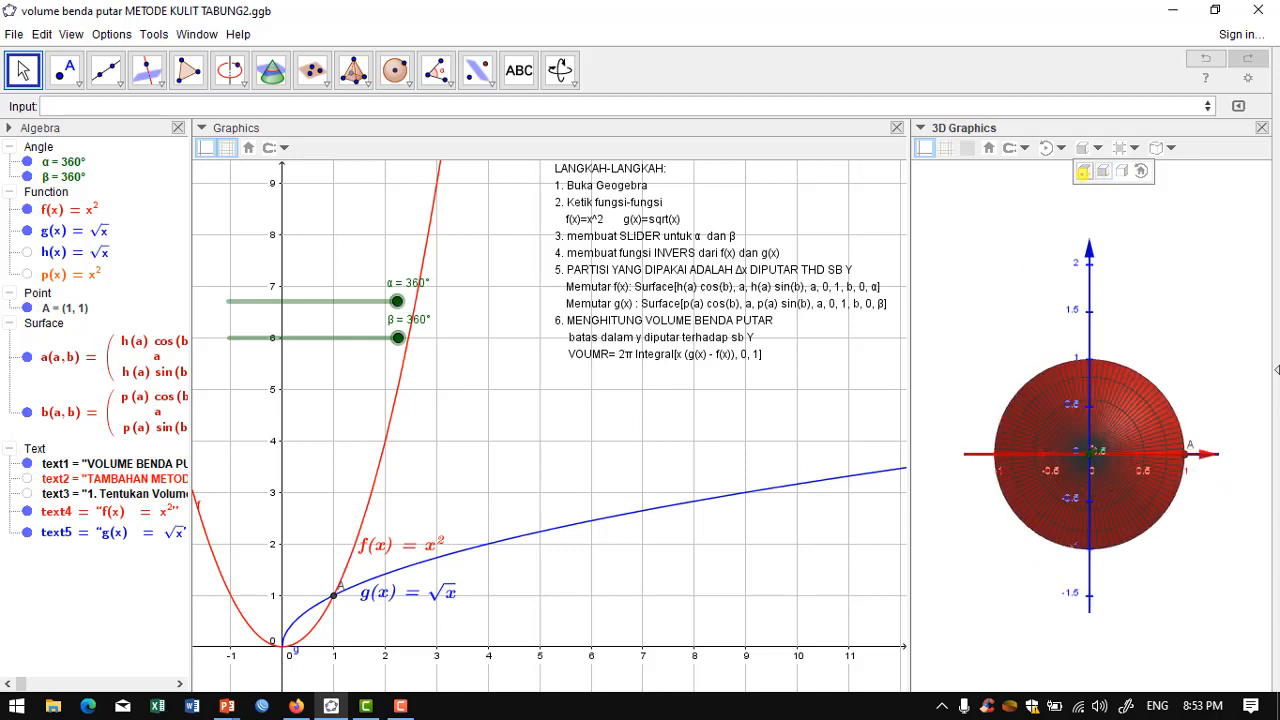
left_click(1084, 172)
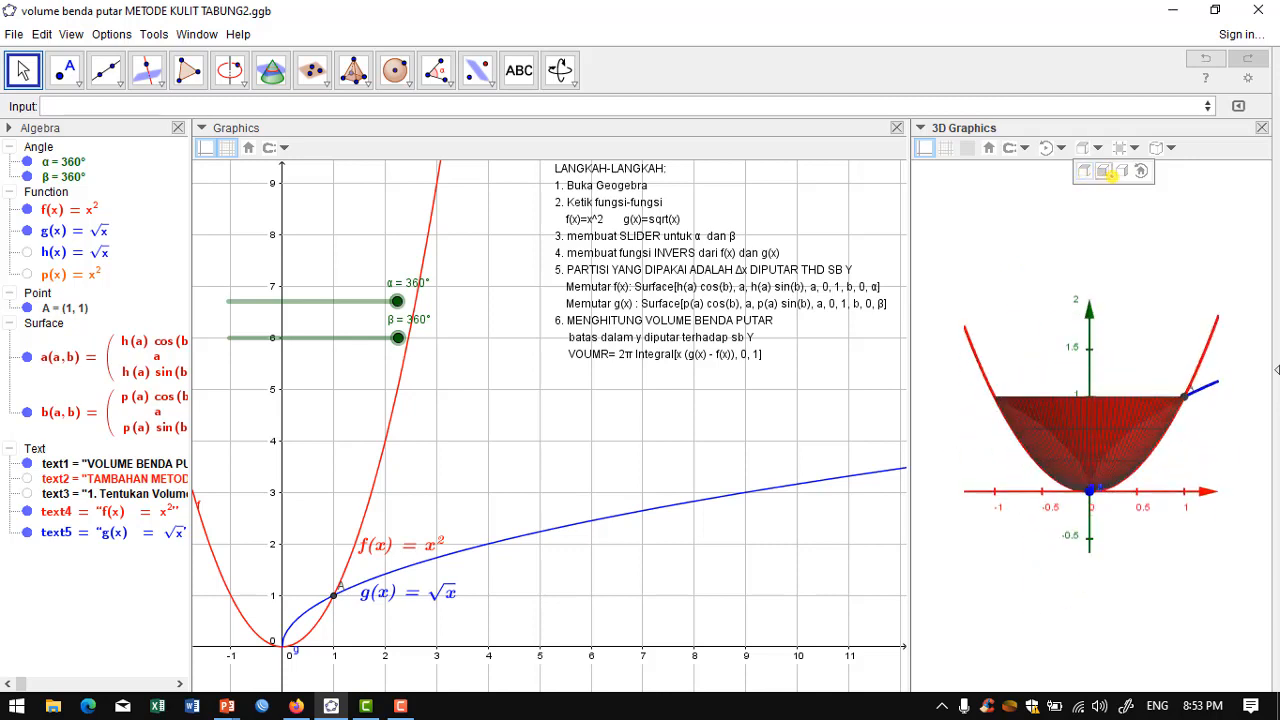
left_click(1121, 172)
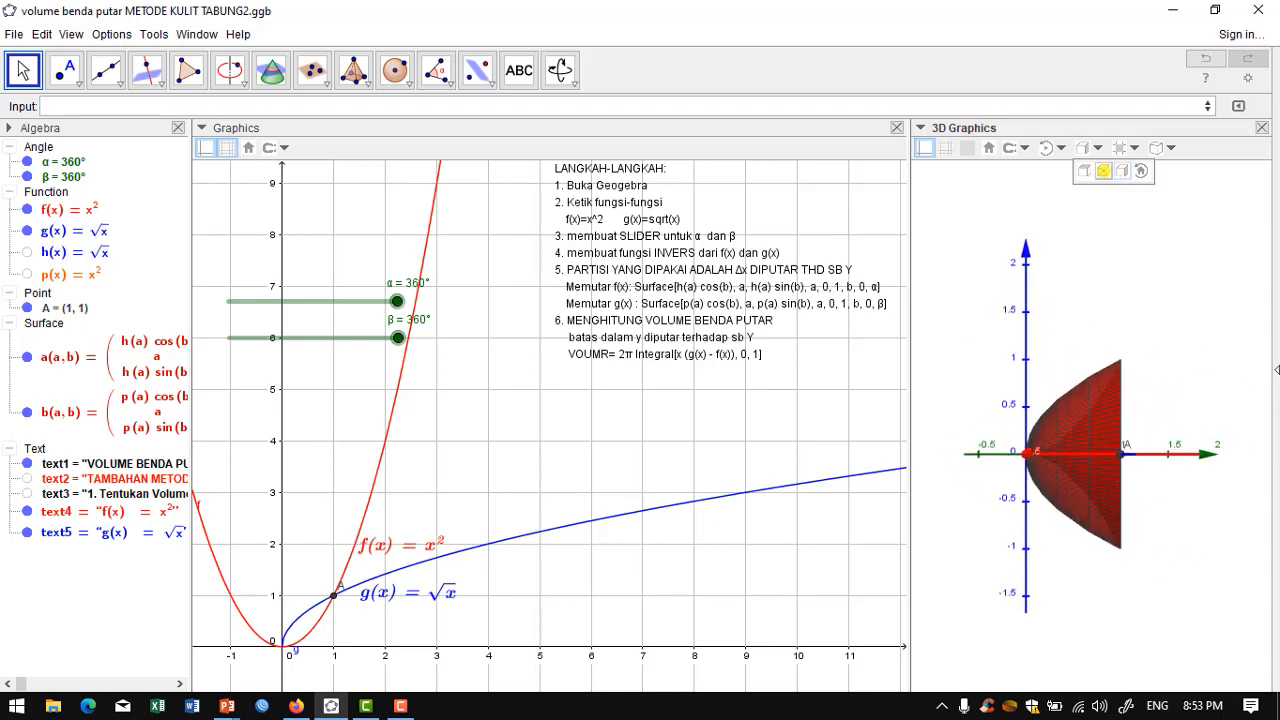
left_click(1083, 172)
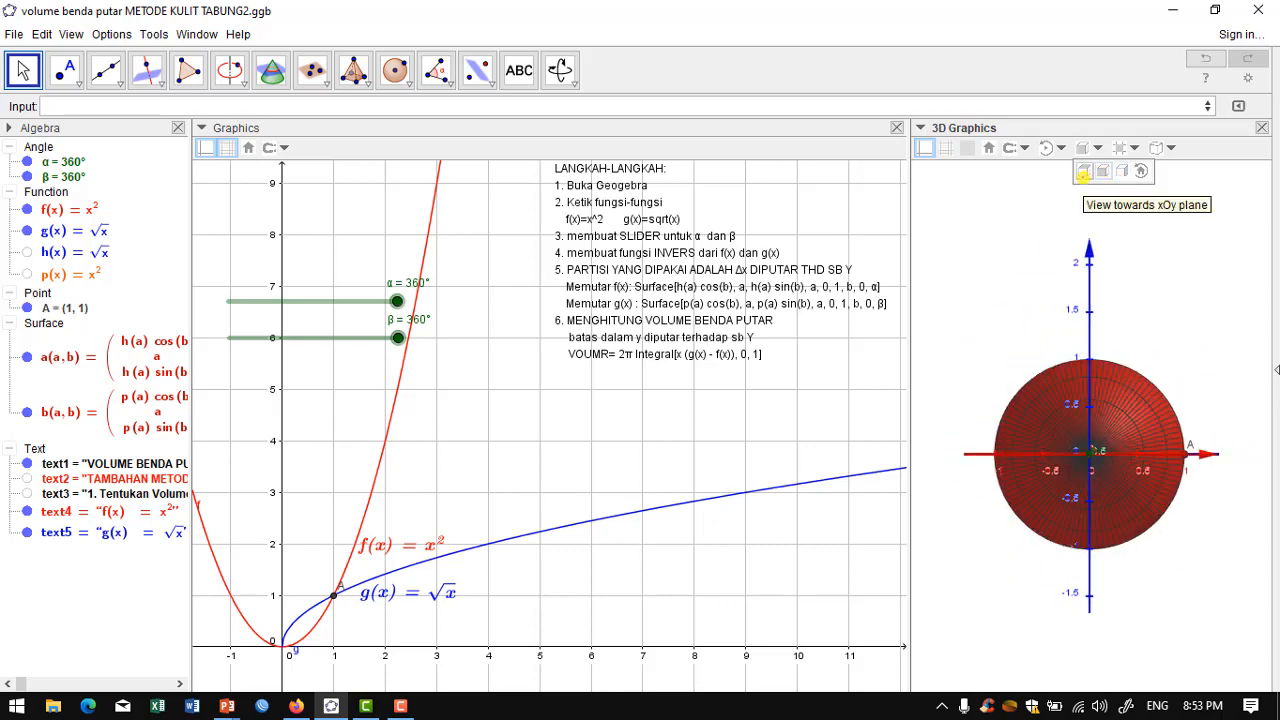
left_click(1083, 172)
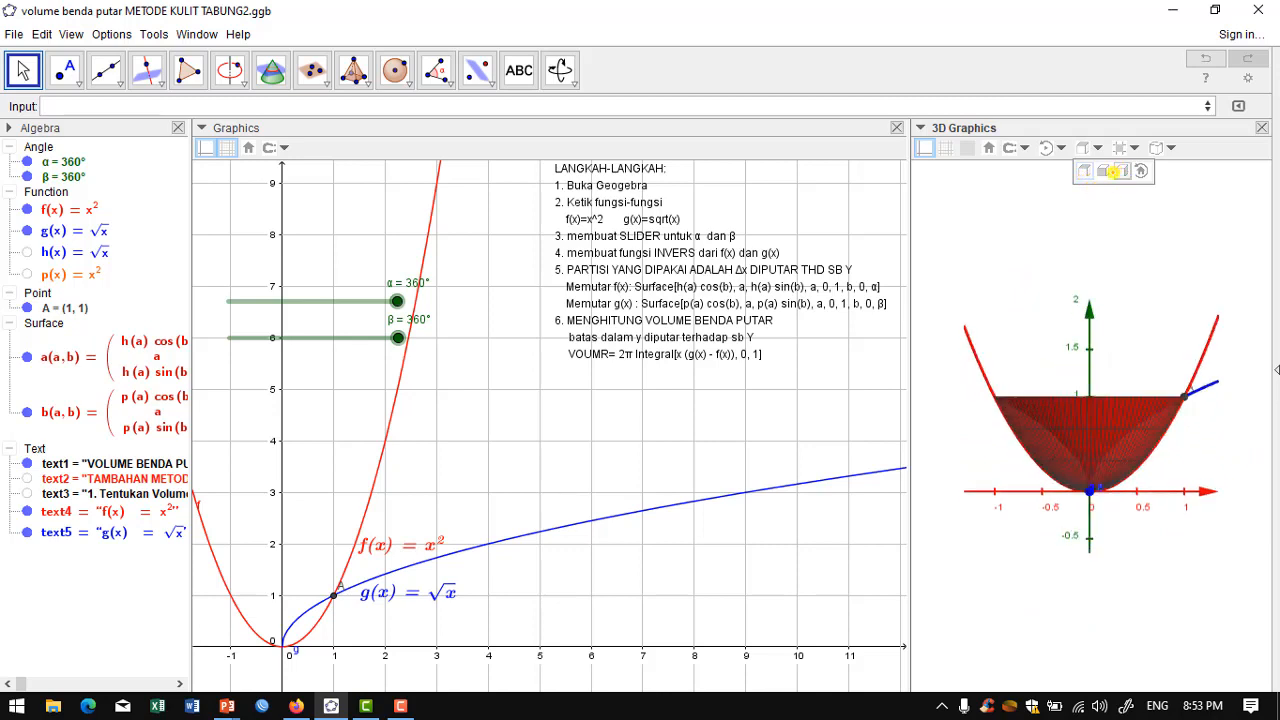
left_click(1103, 172)
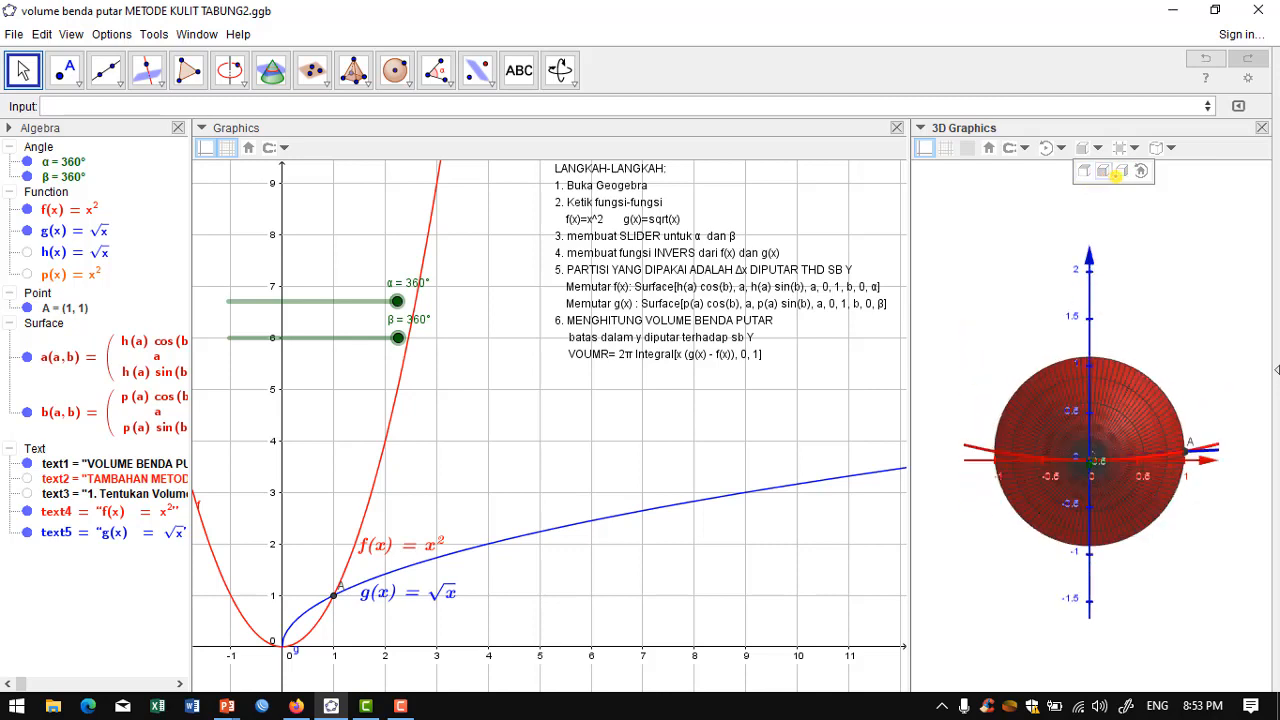
left_click(1140, 172)
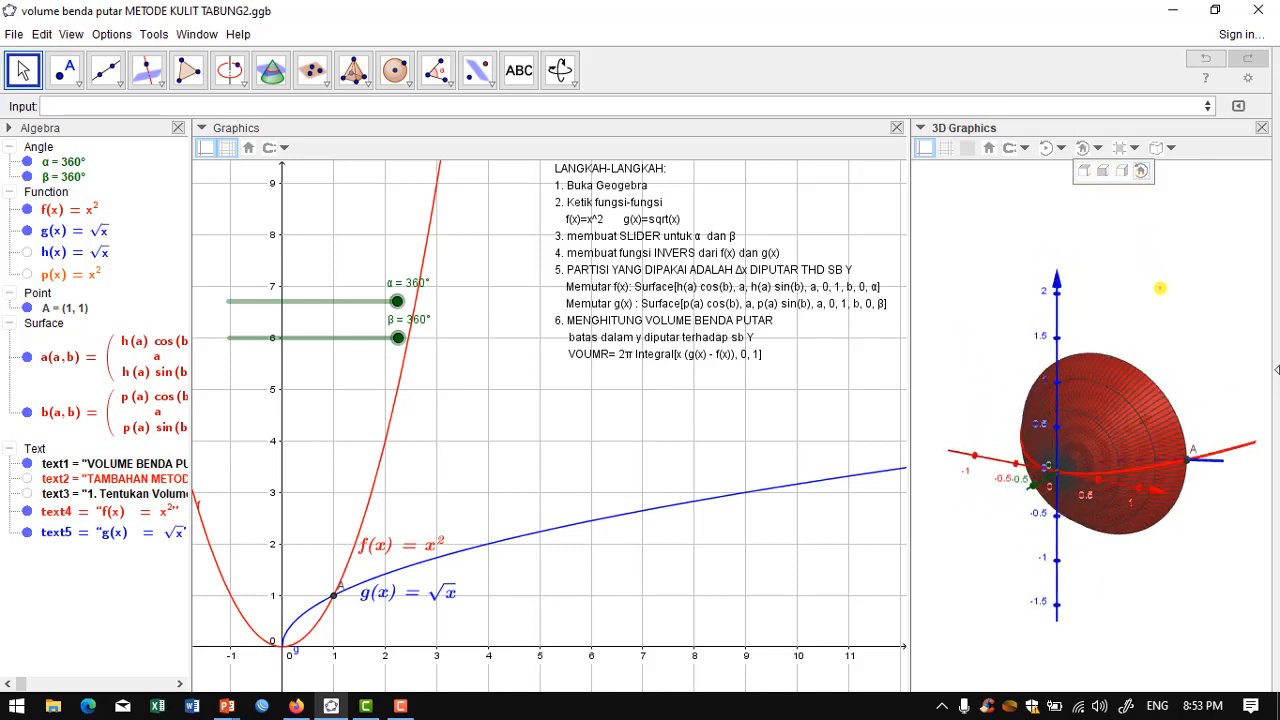
left_click_drag(1160, 288, 1076, 270)
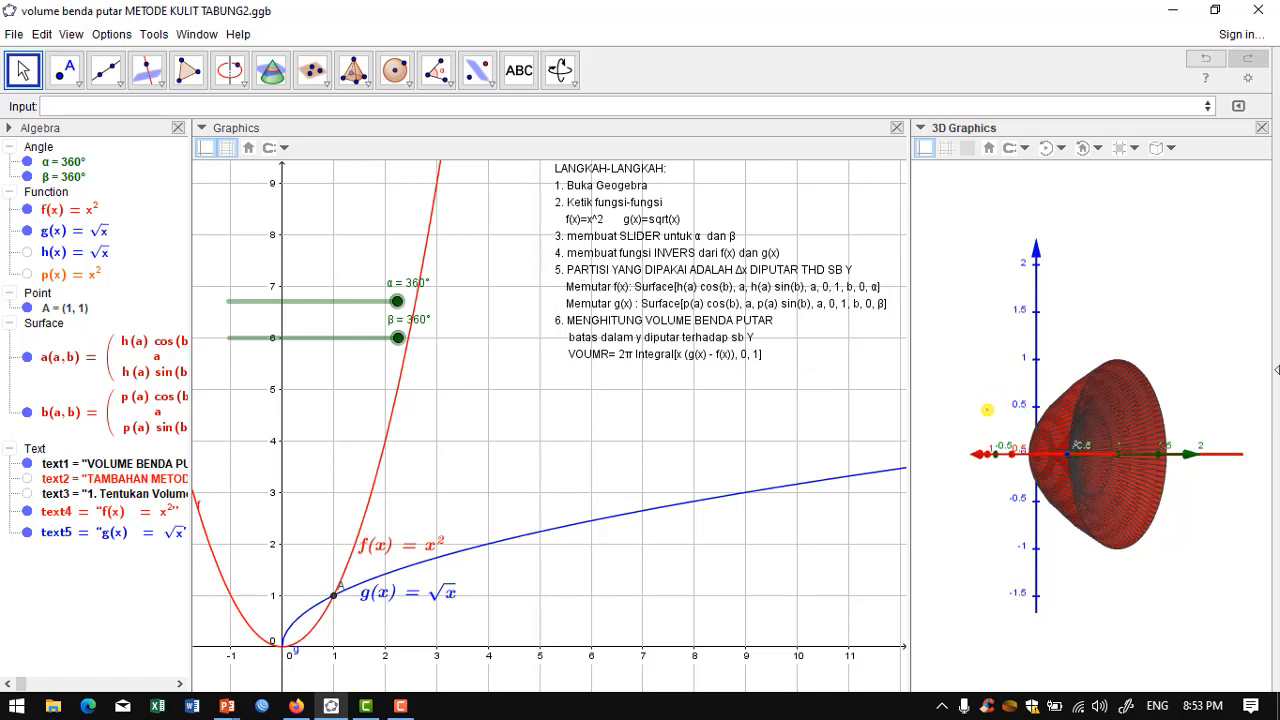
left_click_drag(1125, 323, 1120, 323)
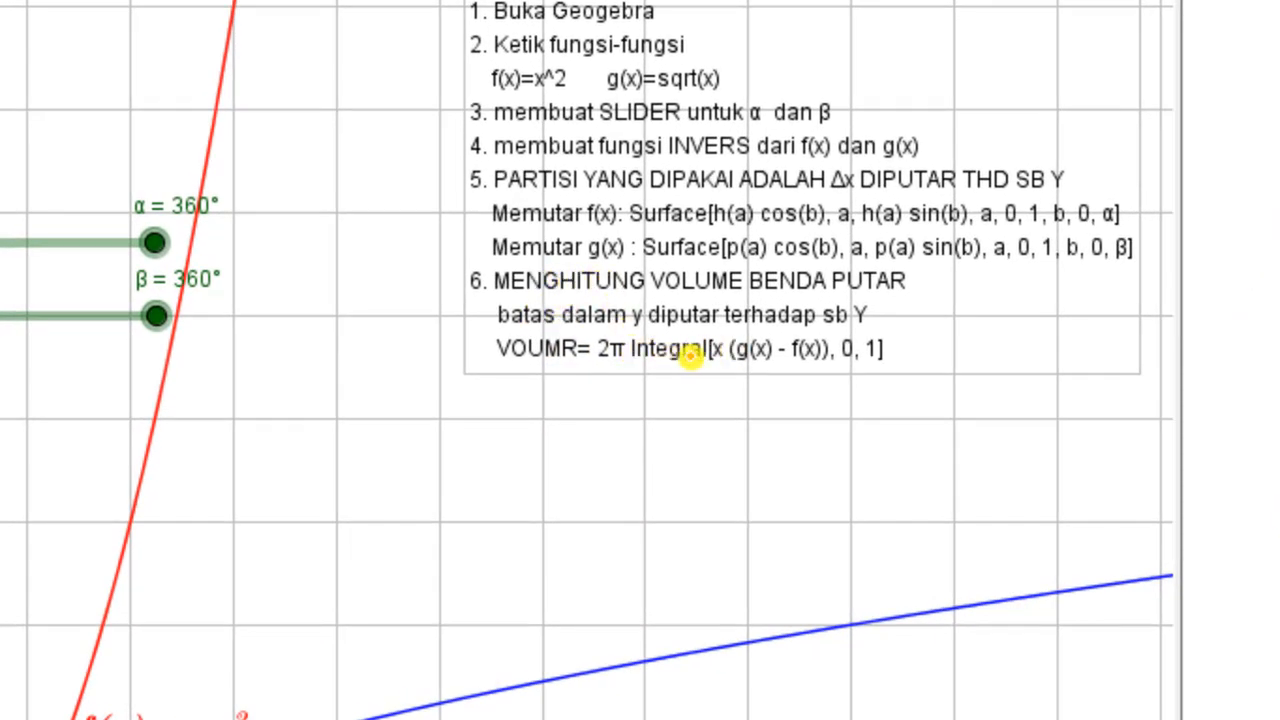
Copy the volume formula 2π Integral[x (g(x) - f(x)), 0, 1] from the LANGKAH-LANGKAH instruction text.
double_click(632, 348)
scroll(706, 185, "down", 1)
scroll(720, 160, "down", 6)
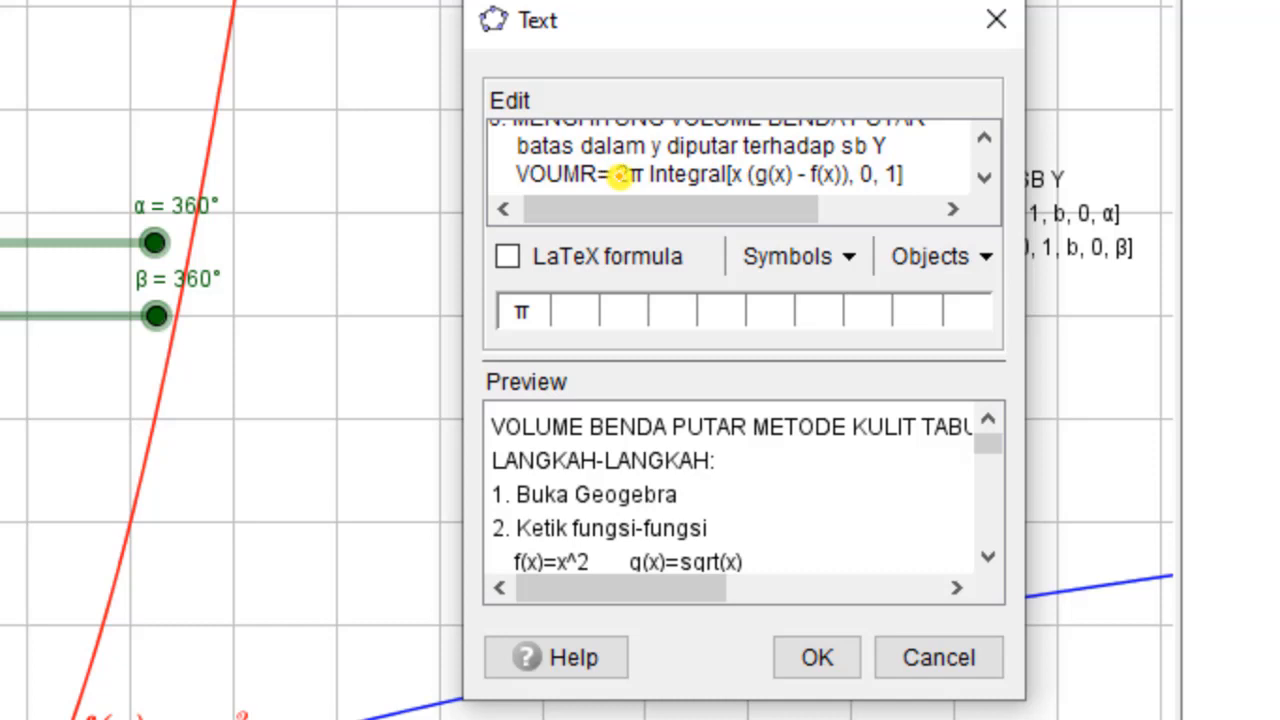
left_click_drag(616, 175, 903, 193)
key("ctrl+c")
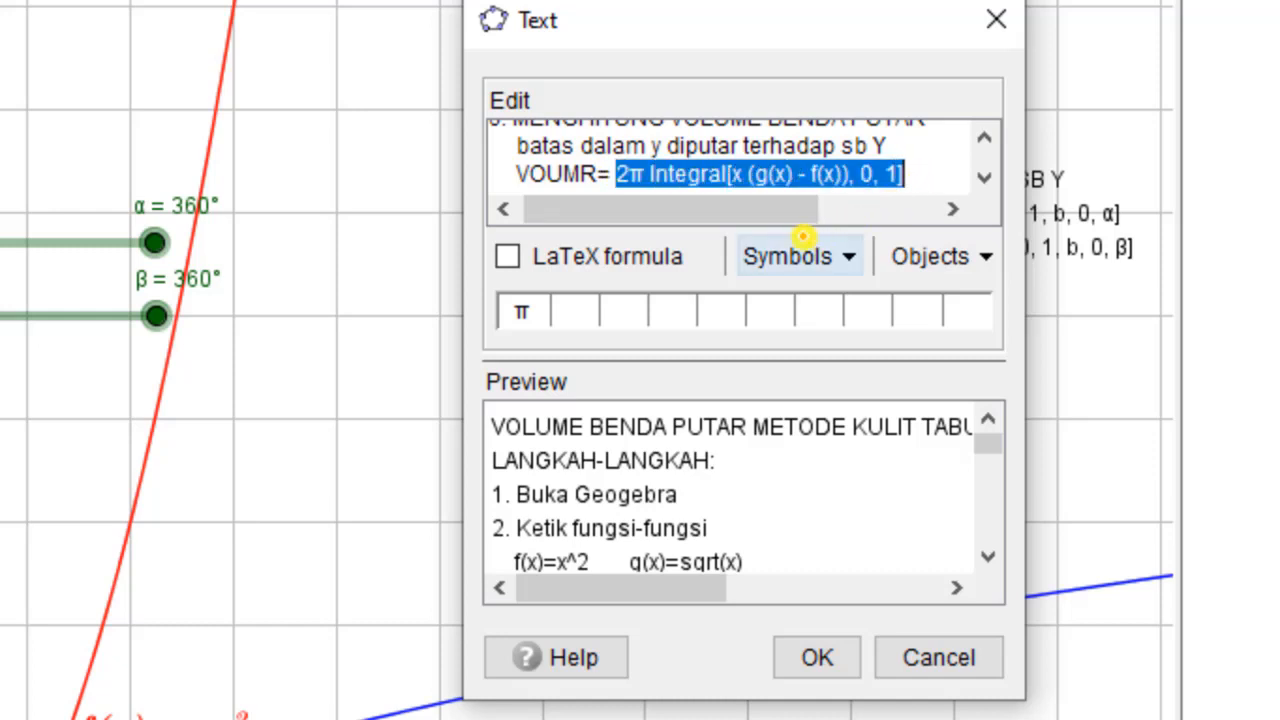
left_click(1008, 30)
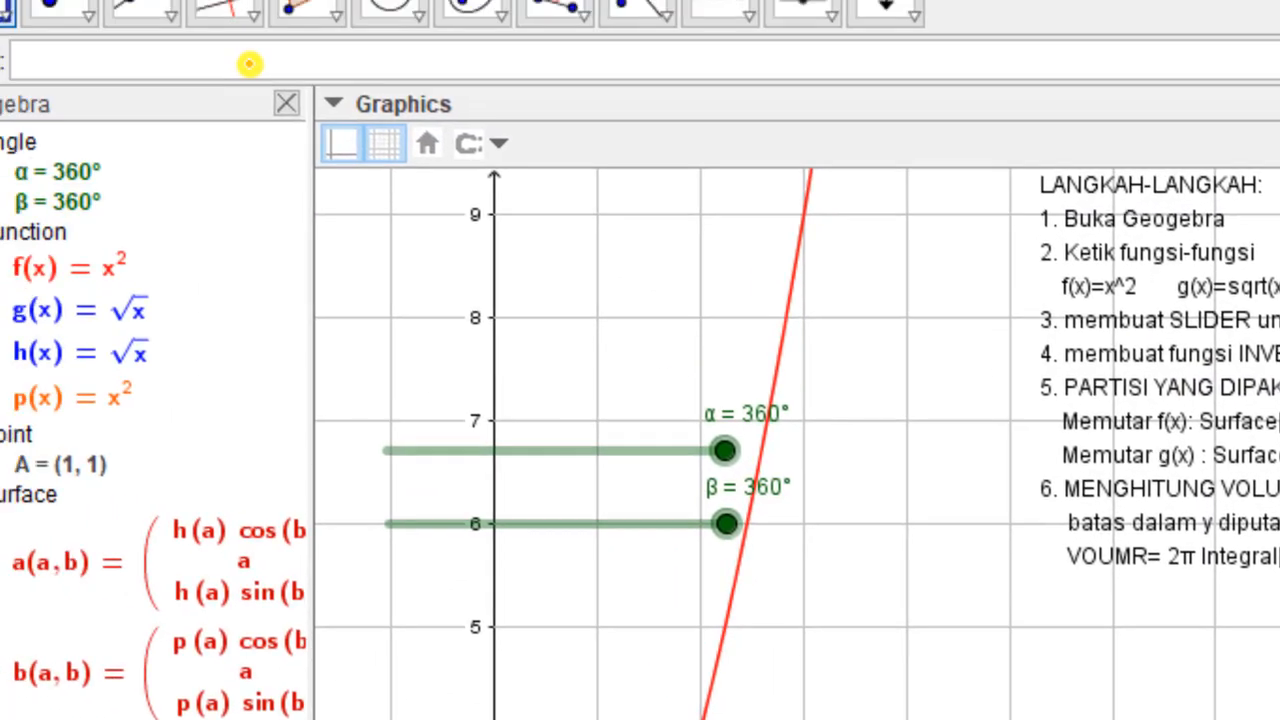
Calculate the volume of the solid with 2π Integral[x (g(x) - f(x)), 0, 1].
left_click(320, 86)
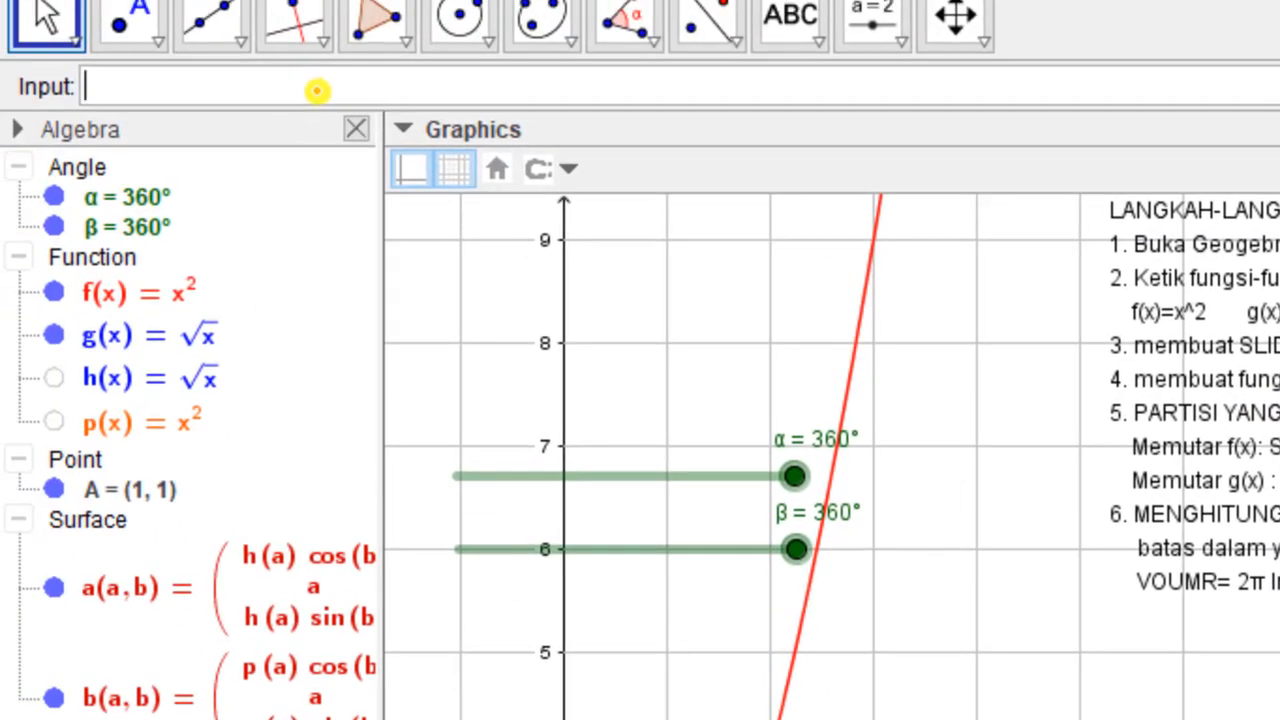
key("ctrl+v")
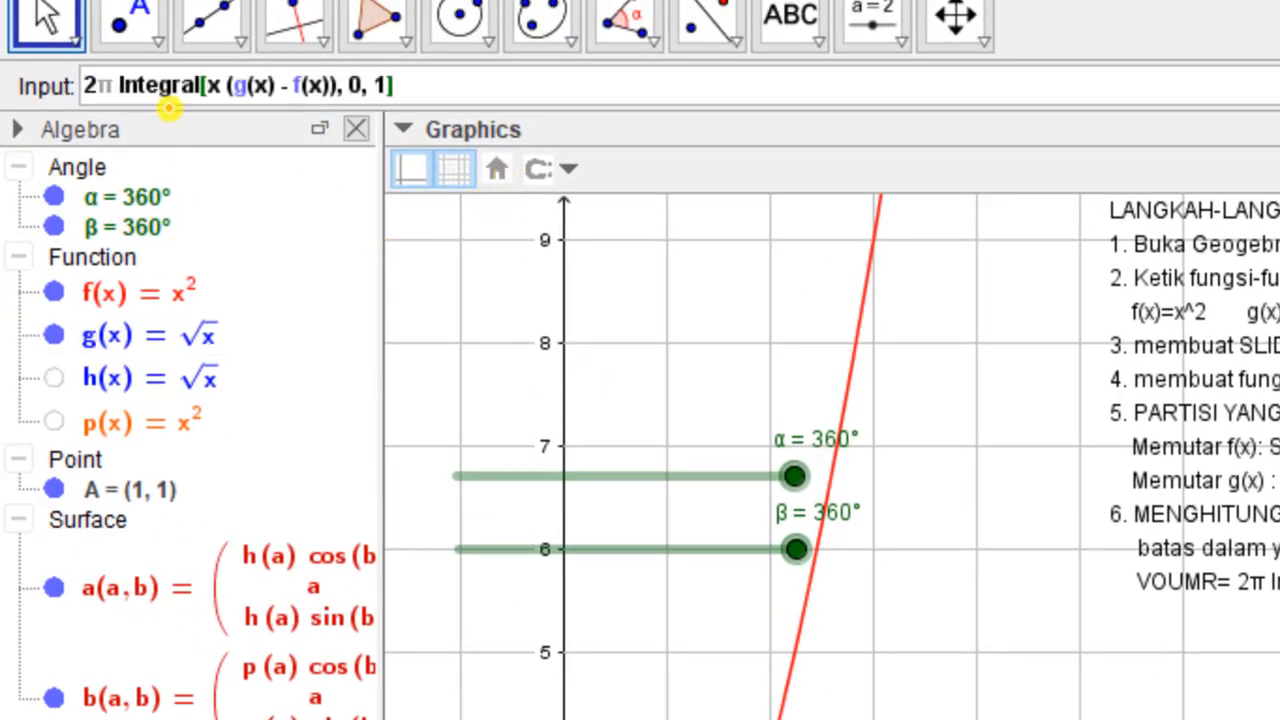
left_click(84, 86)
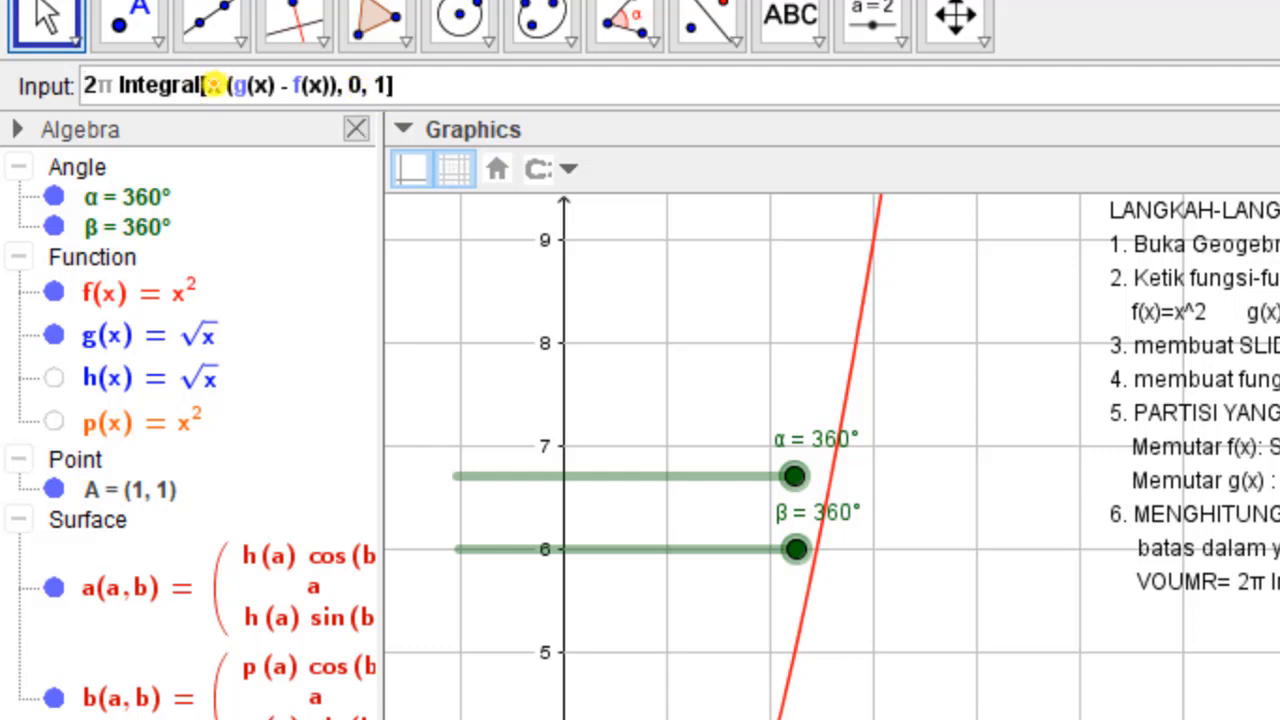
left_click(435, 83)
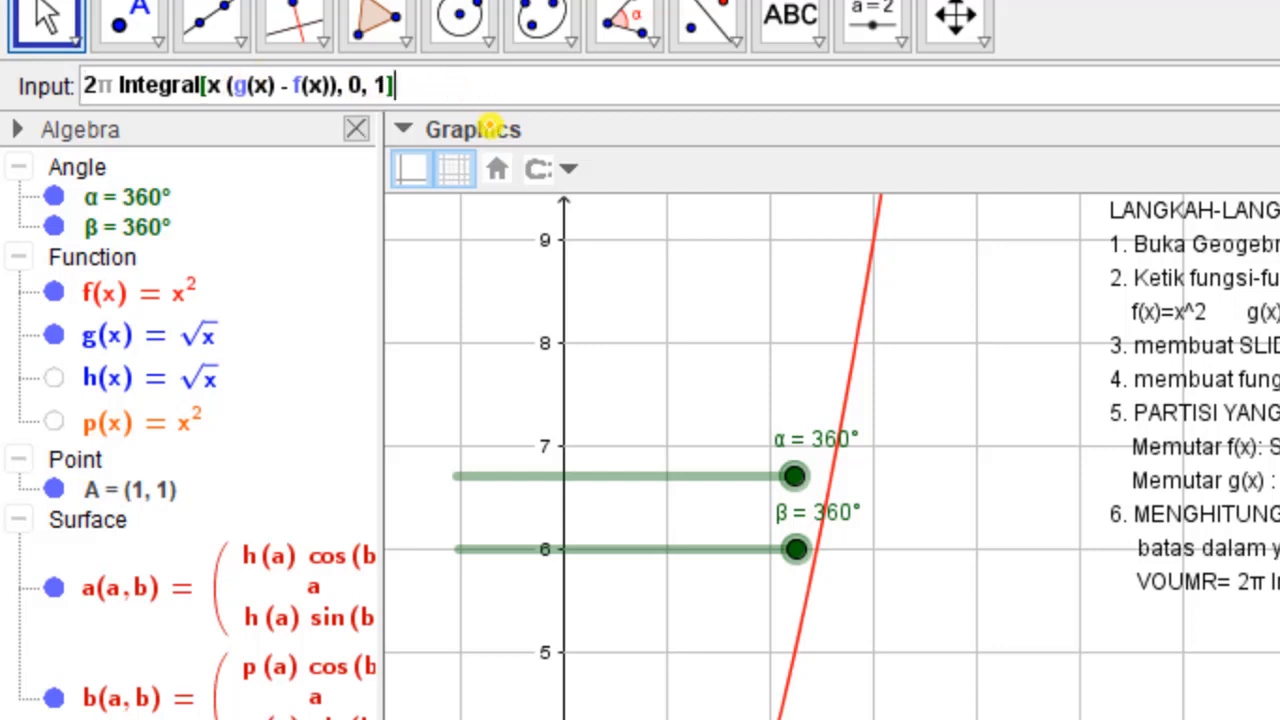
key("Return")
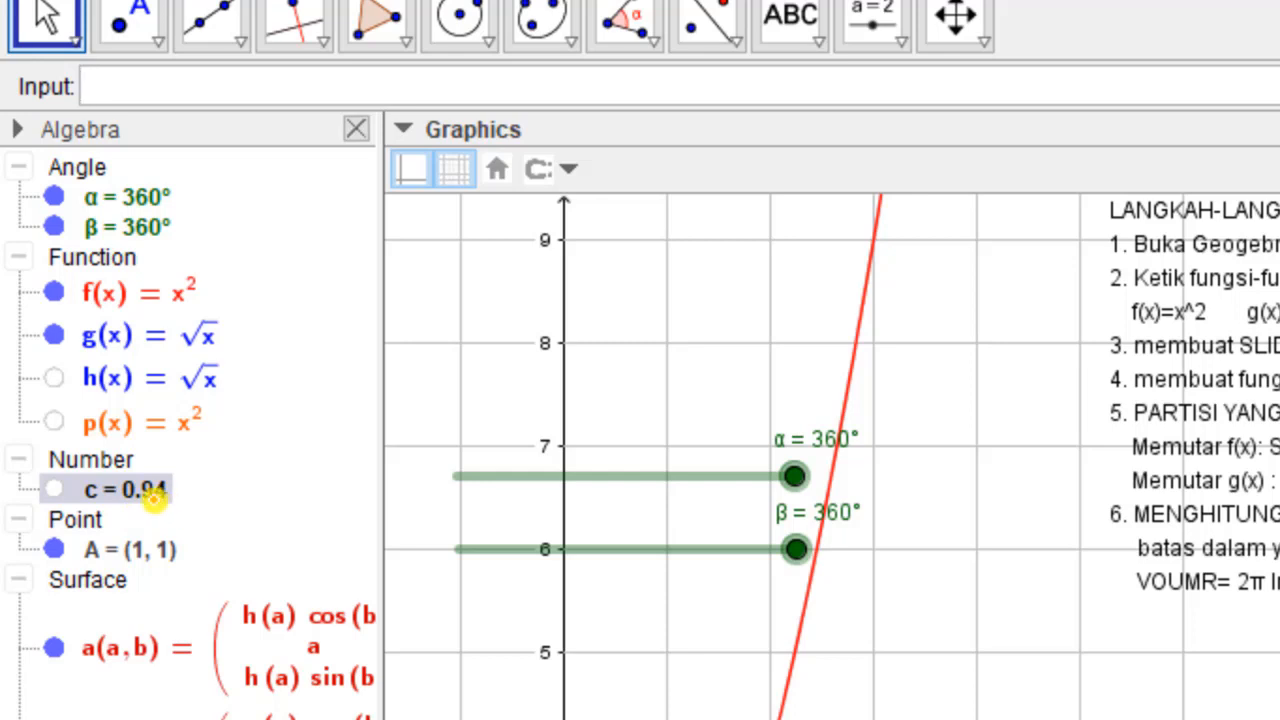
Rename the calculated volume number c as VKTABUNG in its object properties.
mouse_move(155, 500)
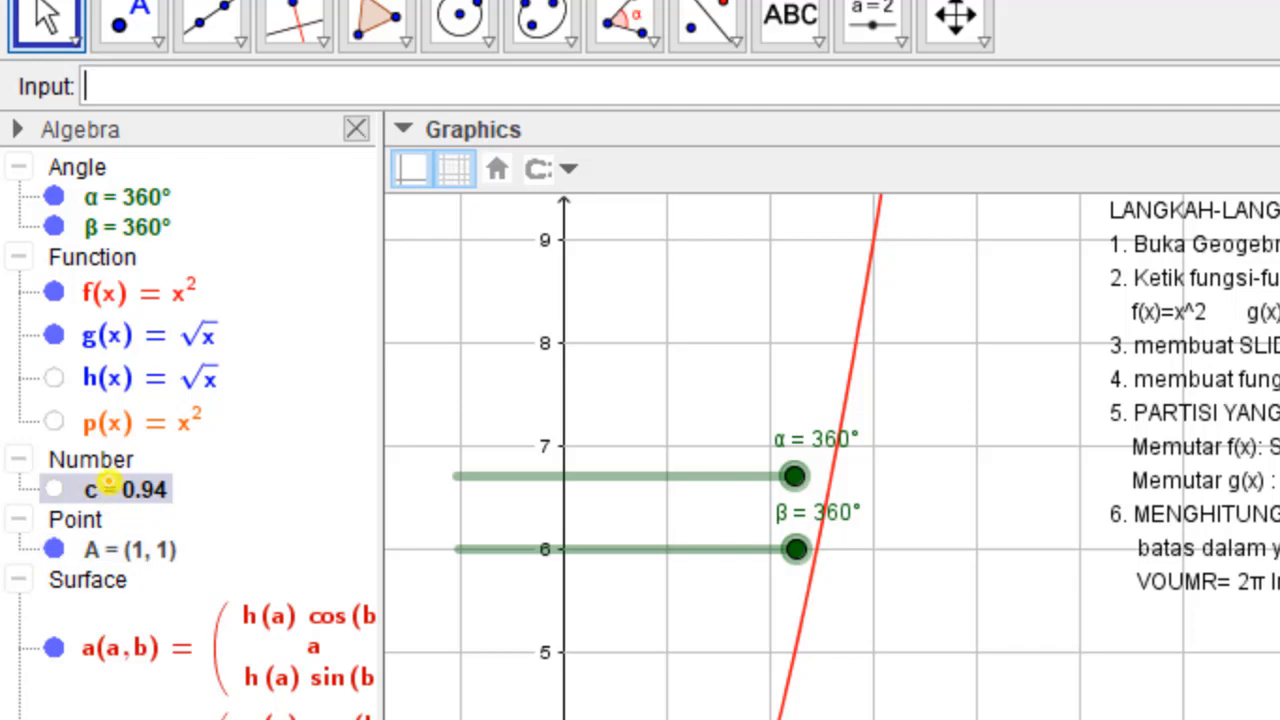
right_click(122, 486)
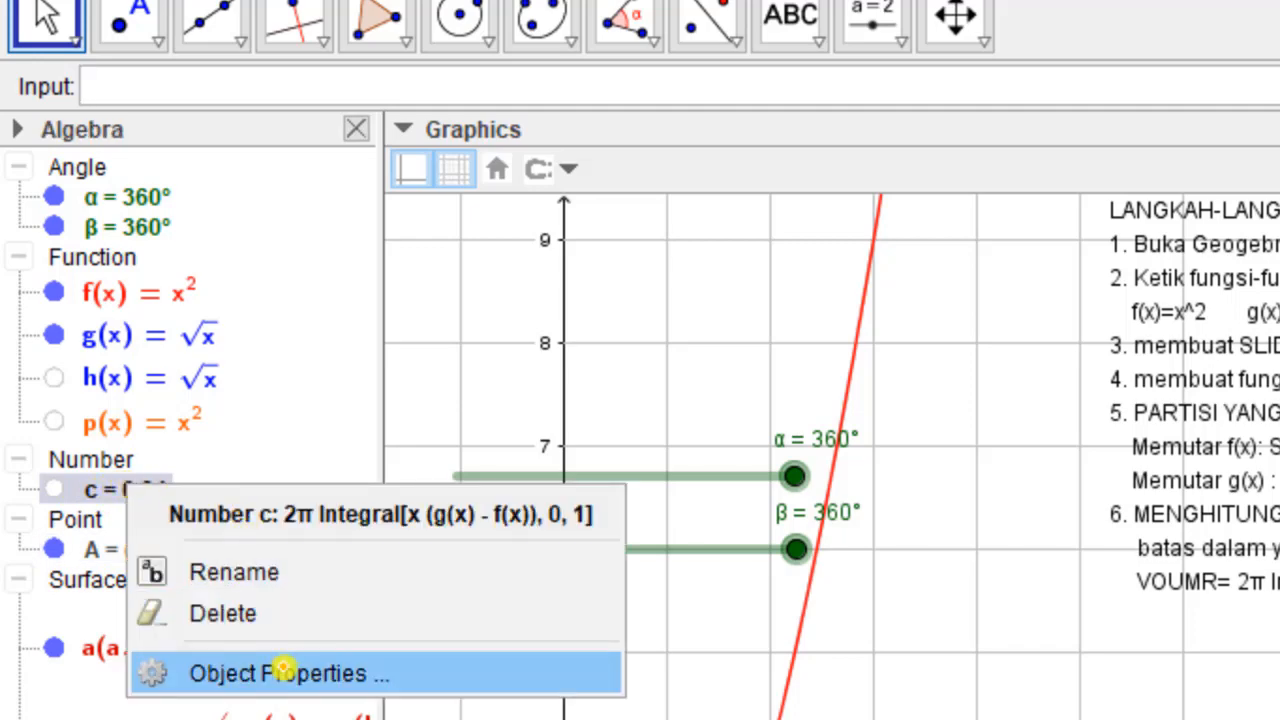
left_click(285, 673)
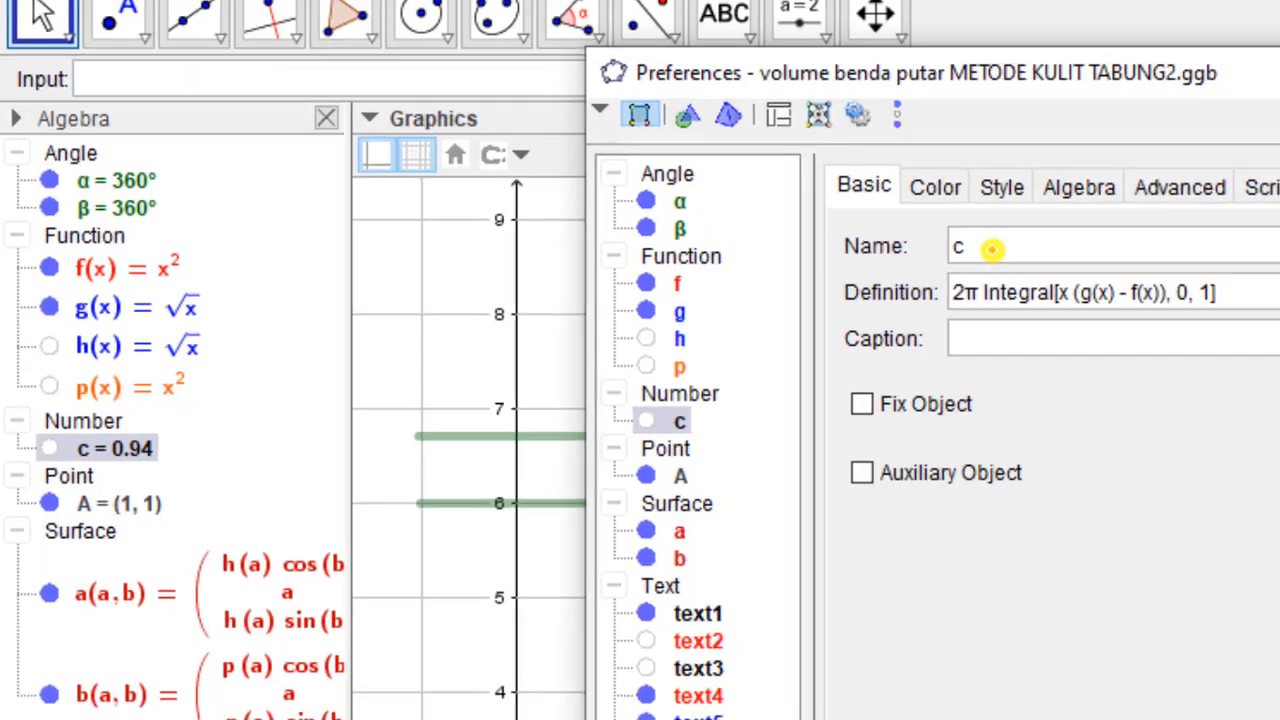
left_click(1084, 273)
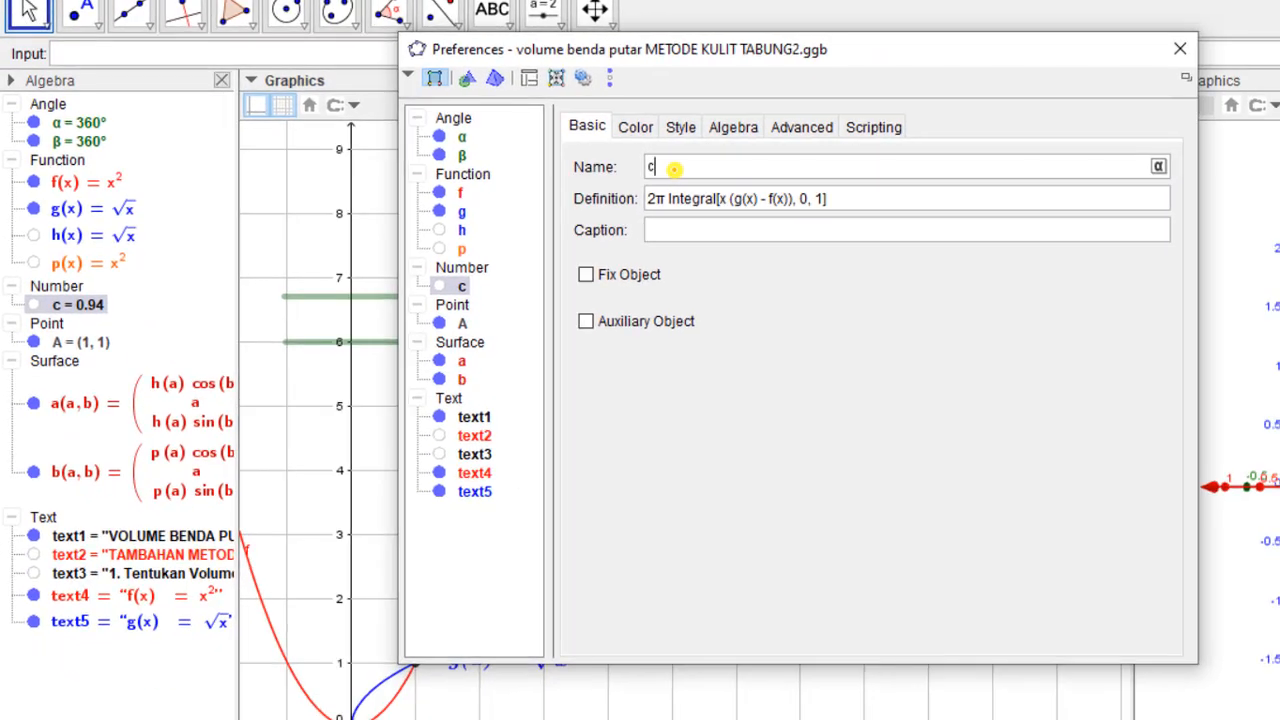
left_click_drag(673, 166, 612, 169)
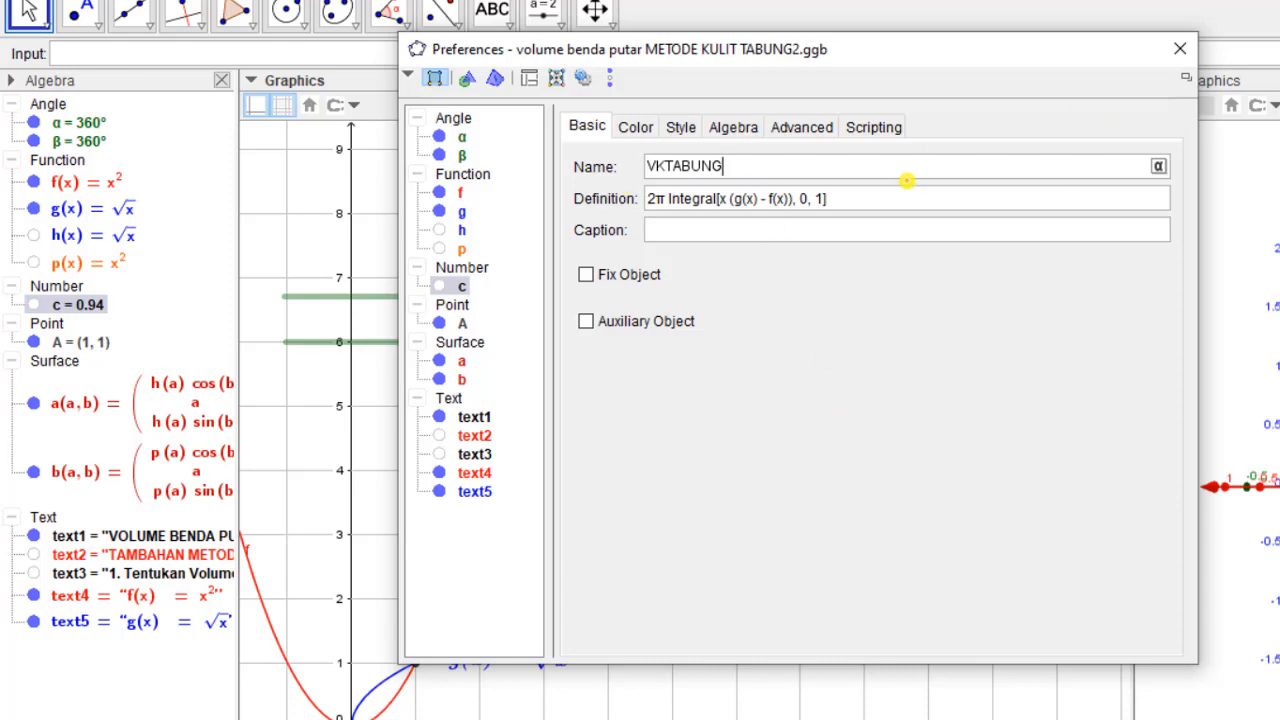
left_click(923, 194)
left_click(1180, 48)
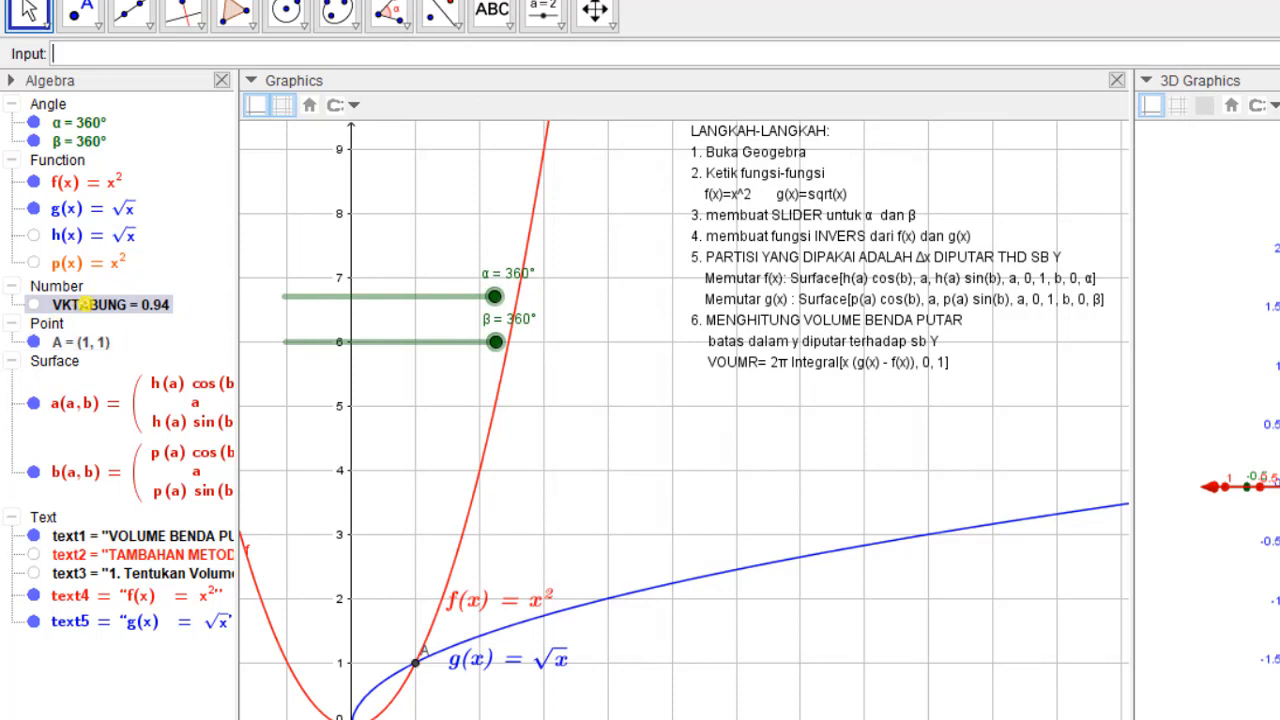
Place the VKTABUNG value as a text object in the Graphics view, just above the α slider near the y-axis.
left_click_drag(85, 304, 957, 669)
left_click_drag(1051, 650, 830, 643)
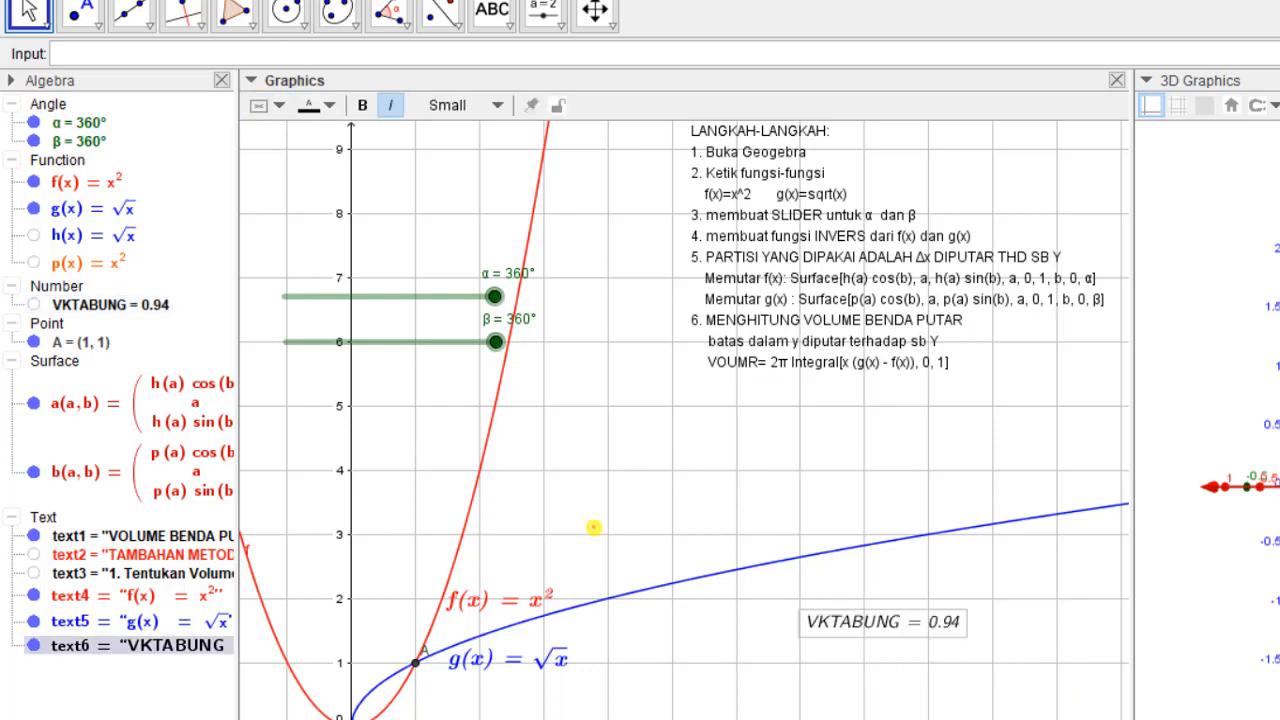
left_click_drag(593, 527, 1046, 148)
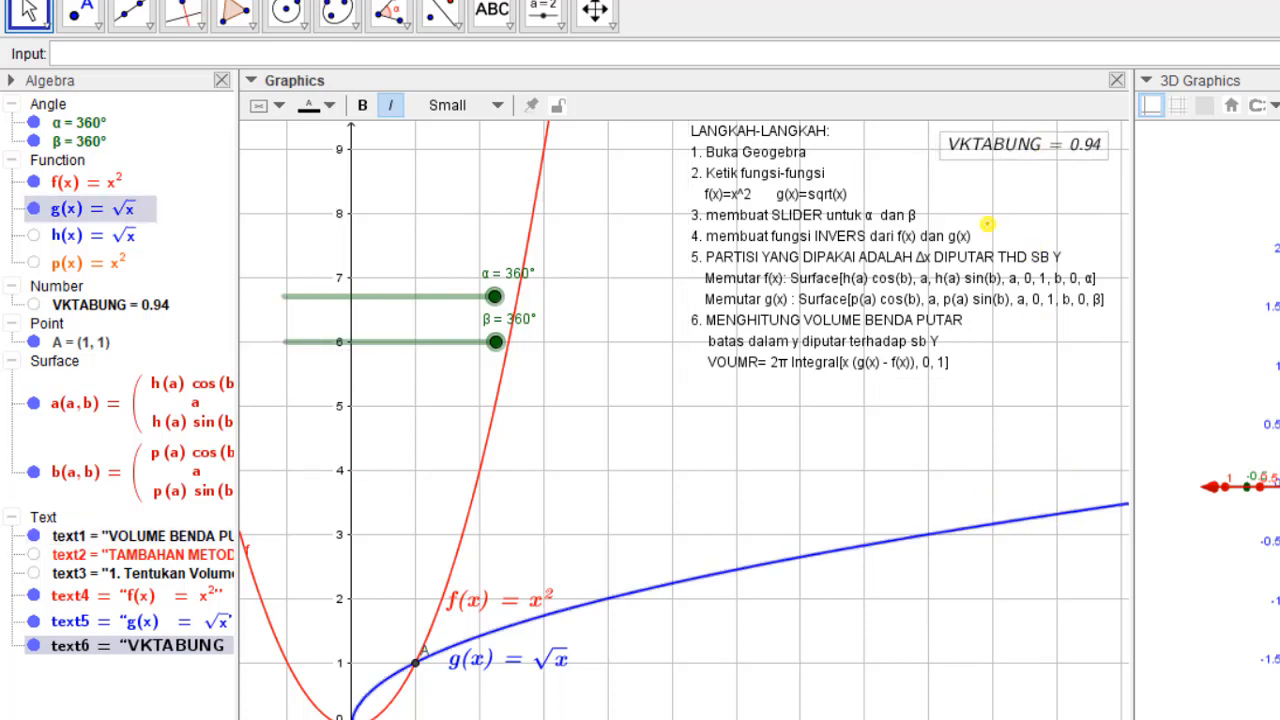
left_click_drag(1008, 146, 330, 259)
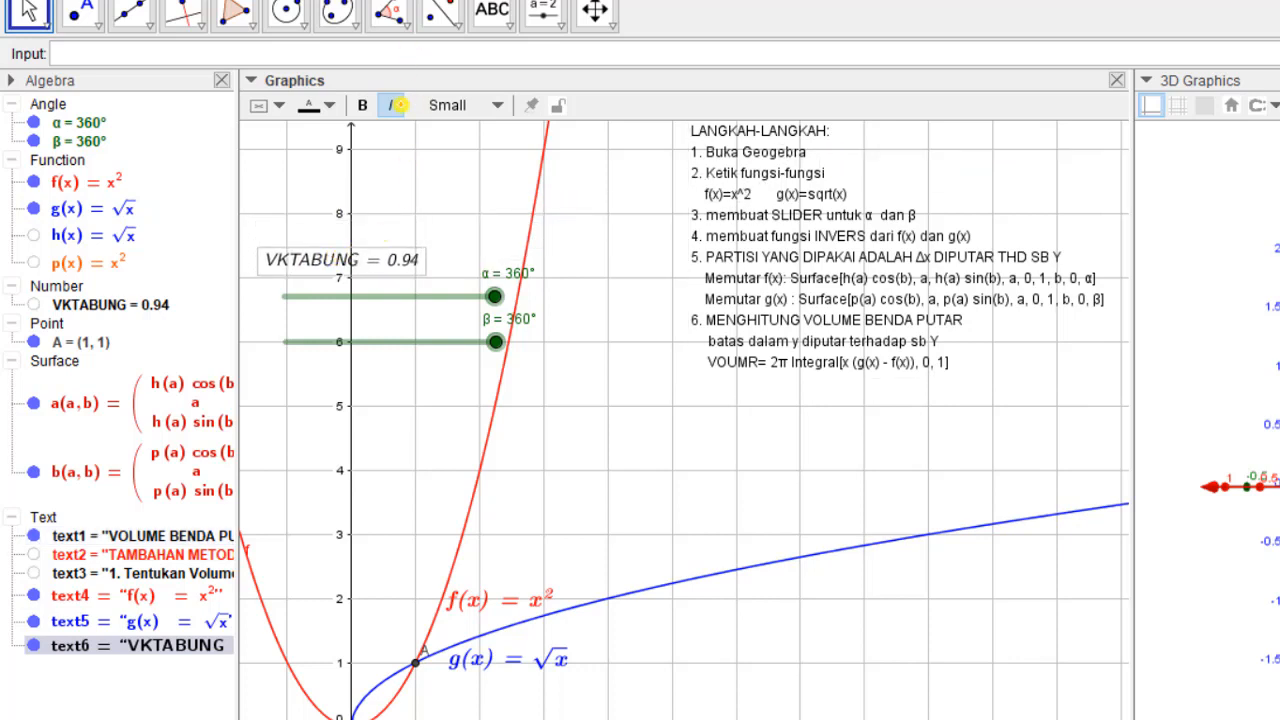
Format the VKTABUNG text as bold in Medium size and move it slightly higher, clear of the α slider.
left_click(436, 104)
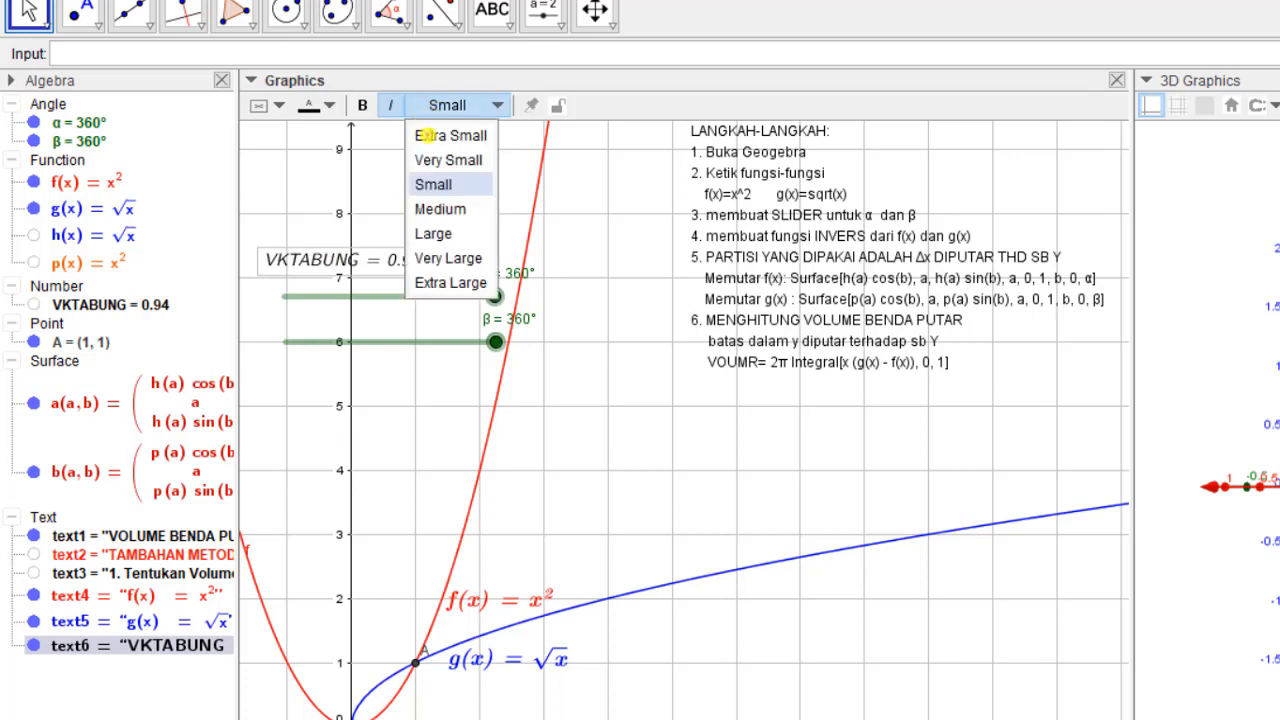
left_click(433, 210)
left_click(362, 105)
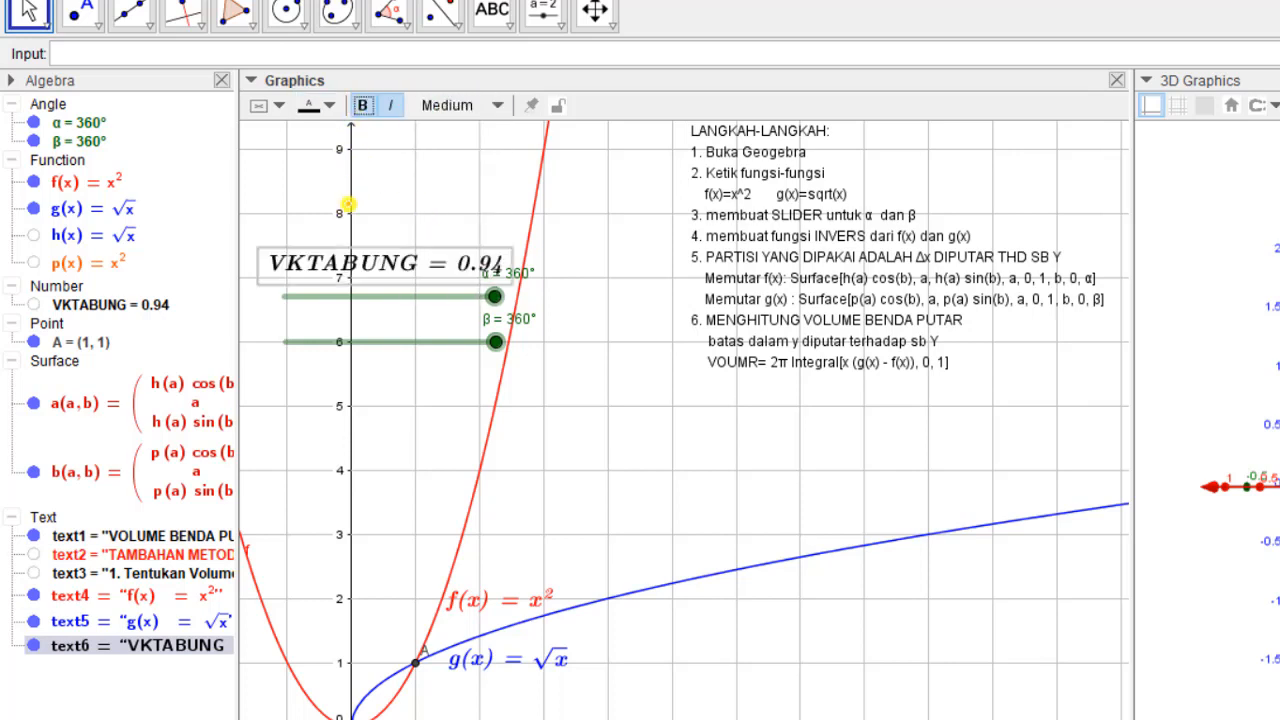
left_click_drag(370, 262, 358, 228)
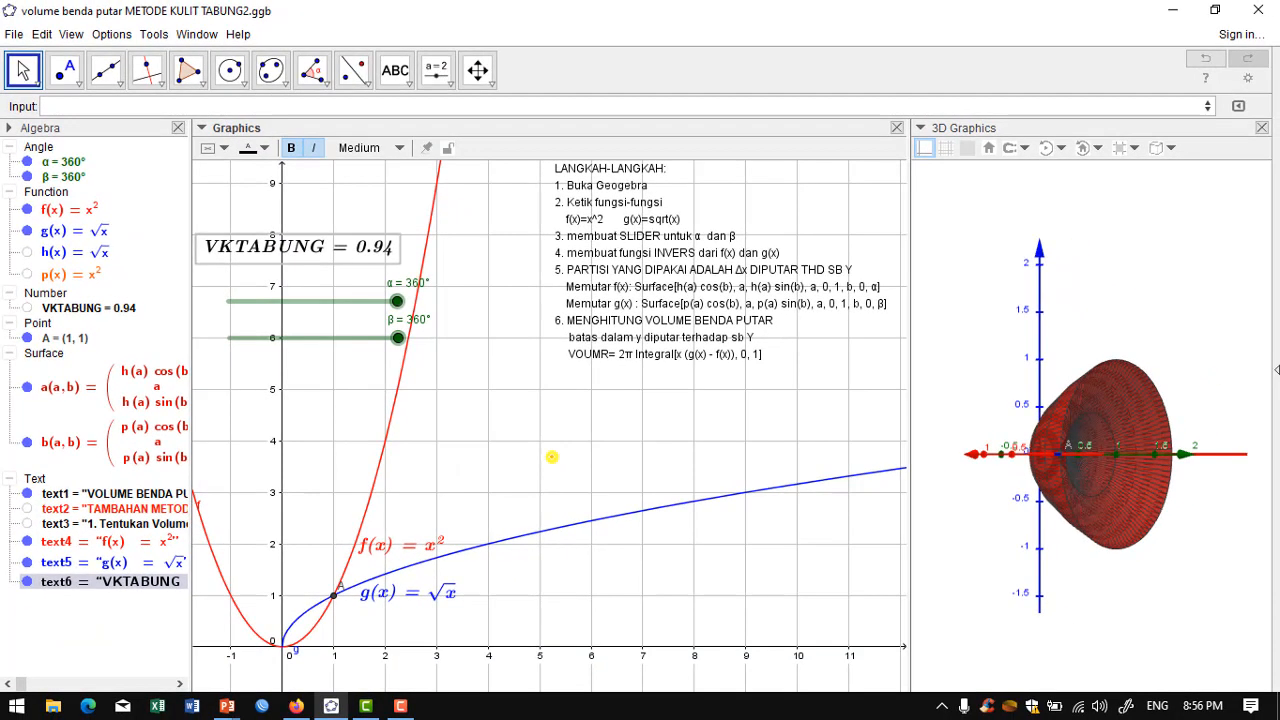
left_click_drag(551, 457, 549, 394)
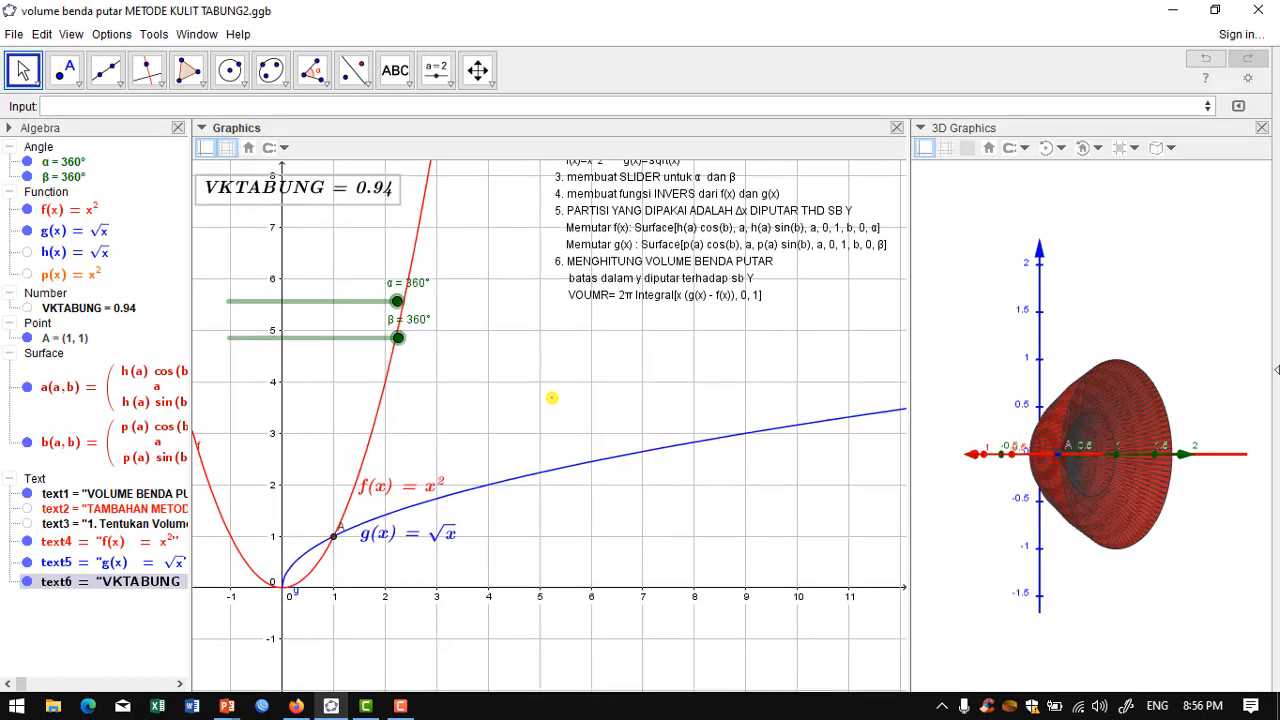
Widen the Graphics view slightly and, on a Snip & Sketch capture, mark a Δx strip between the curves labelled z(x) = g(x) − f(x).
left_click_drag(907, 341, 927, 344)
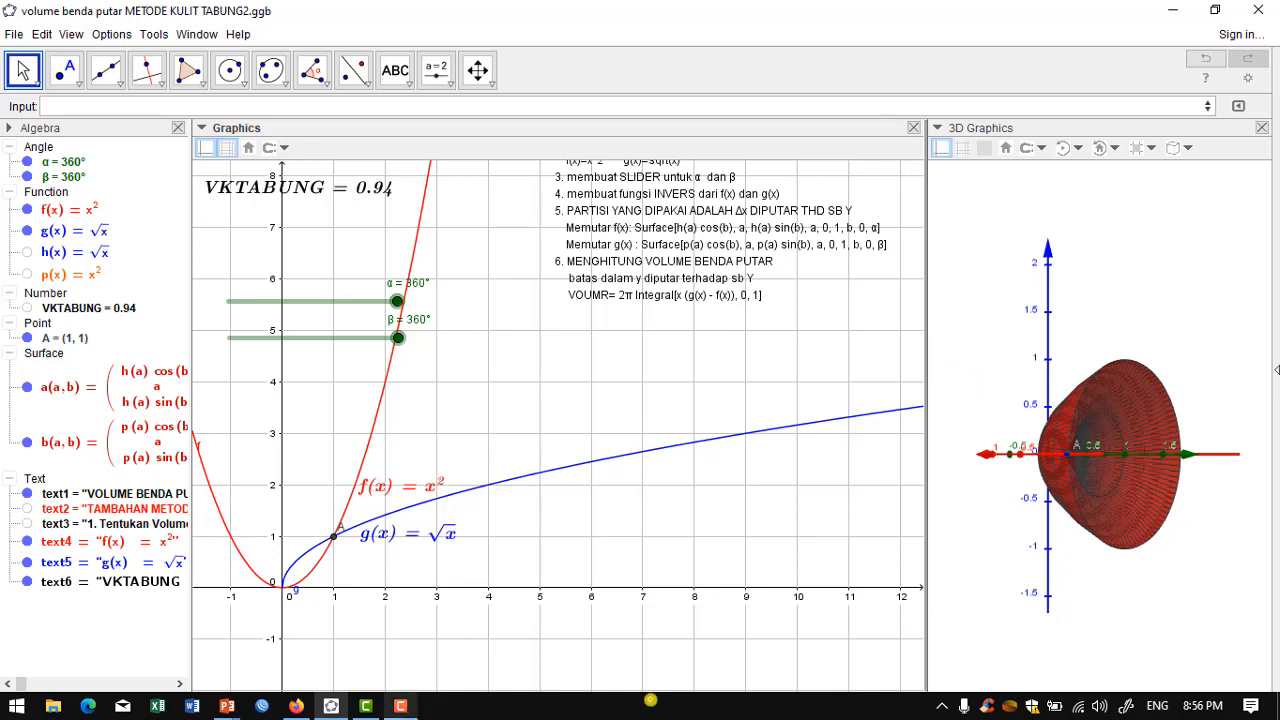
left_click(1125, 706)
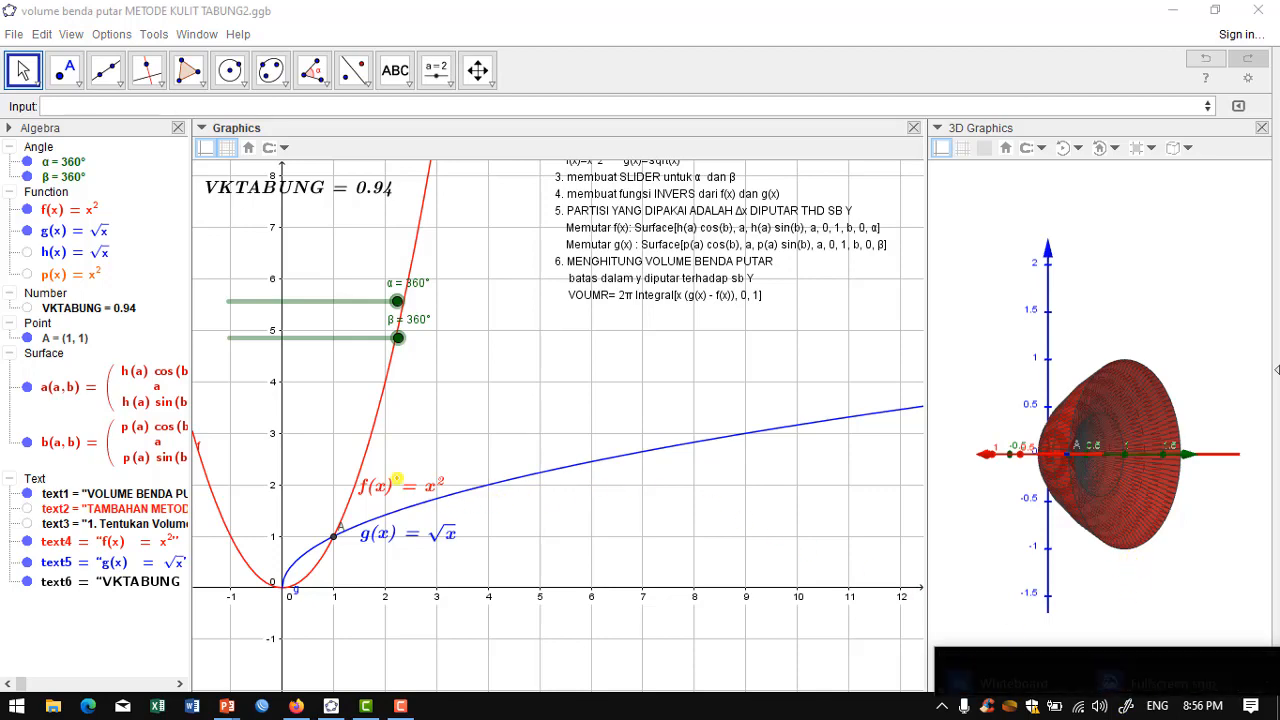
left_click(376, 451)
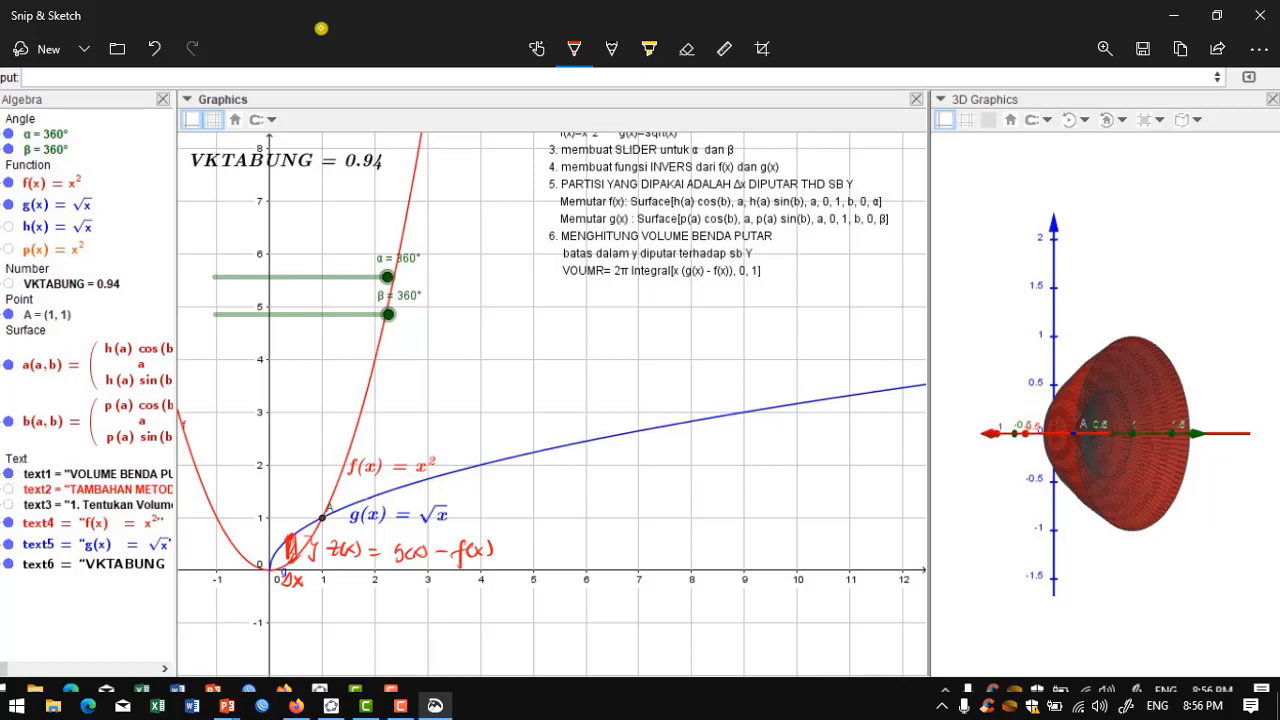
Handwrite the integration limits y=0 at the origin and y=1 level with point A, marking both positions.
left_click_drag(237, 576, 241, 585)
mouse_move(246, 576)
left_mouse_down()
mouse_move(238, 594)
mouse_move(259, 581)
left_mouse_up()
left_click_drag(250, 587, 266, 580)
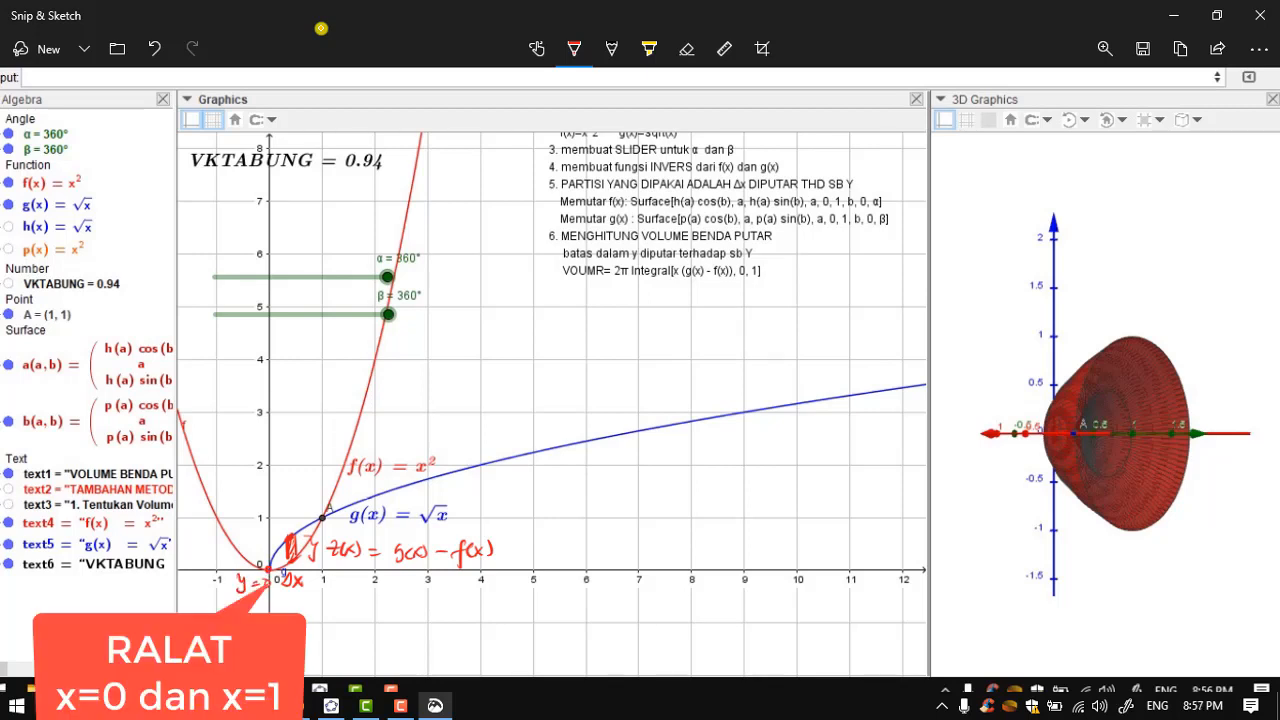
left_click_drag(320, 518, 243, 522)
mouse_move(249, 513)
left_mouse_down()
mouse_move(240, 533)
mouse_move(265, 525)
left_mouse_up()
Handwrite the heading "Metode kulit tabung" and the formula V = 2π ∫ x z(x) dx with limits y=0 and y=1.
mouse_move(502, 310)
left_mouse_down()
mouse_move(650, 306)
mouse_move(672, 292)
mouse_move(700, 336)
mouse_move(714, 300)
left_mouse_up()
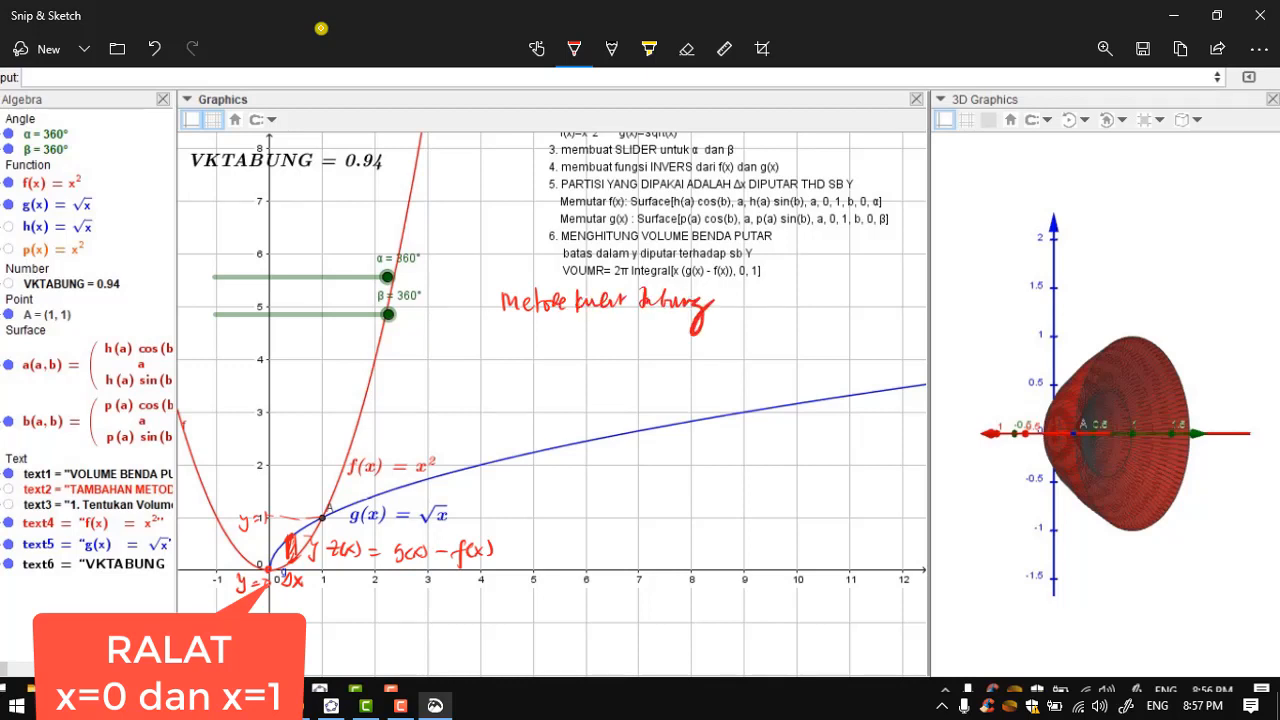
mouse_move(494, 332)
left_mouse_down()
mouse_move(555, 346)
mouse_move(567, 334)
mouse_move(582, 372)
mouse_move(600, 367)
left_mouse_up()
mouse_move(604, 322)
left_mouse_down()
mouse_move(611, 336)
mouse_move(623, 321)
left_mouse_up()
mouse_move(613, 328)
left_mouse_down()
mouse_move(655, 351)
mouse_move(644, 348)
mouse_move(681, 350)
mouse_move(679, 337)
mouse_move(700, 350)
left_mouse_up()
mouse_move(700, 337)
left_mouse_down()
mouse_move(690, 349)
mouse_move(706, 353)
left_mouse_up()
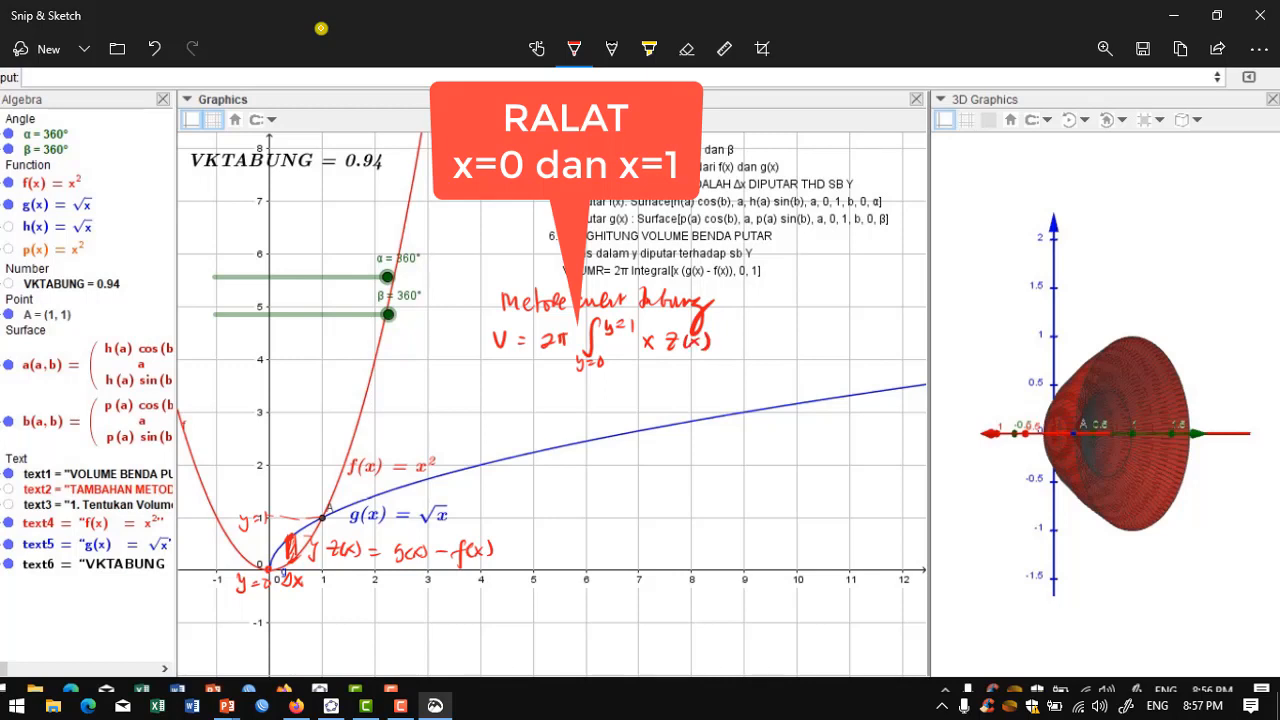
left_click_drag(738, 340, 729, 346)
mouse_move(742, 330)
left_mouse_down()
mouse_move(743, 349)
mouse_move(763, 349)
left_mouse_up()
left_click_drag(763, 336, 751, 349)
Write the line = 2π ∫₀¹ x(√x − x²) dx, underlining g(x) − f(x) and circling √x and x² in the function labels.
left_click_drag(527, 393, 537, 393)
left_click_drag(528, 398, 538, 398)
left_click_drag(543, 388, 556, 401)
left_click_drag(558, 388, 566, 401)
mouse_move(554, 386)
left_mouse_down()
mouse_move(595, 415)
mouse_move(606, 388)
mouse_move(633, 399)
mouse_move(622, 400)
left_mouse_up()
left_click_drag(401, 566, 479, 566)
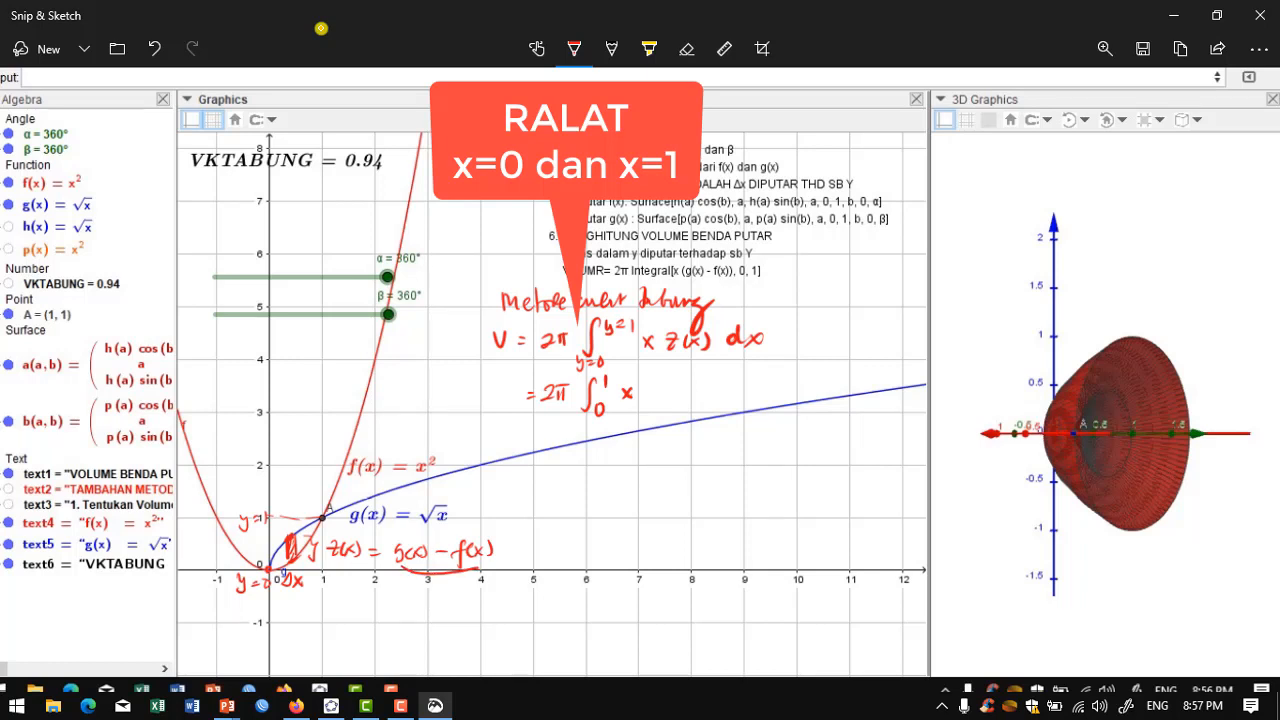
left_click_drag(436, 499, 442, 500)
mouse_move(656, 396)
left_mouse_down()
mouse_move(678, 388)
mouse_move(677, 403)
left_mouse_up()
left_click_drag(677, 391, 650, 405)
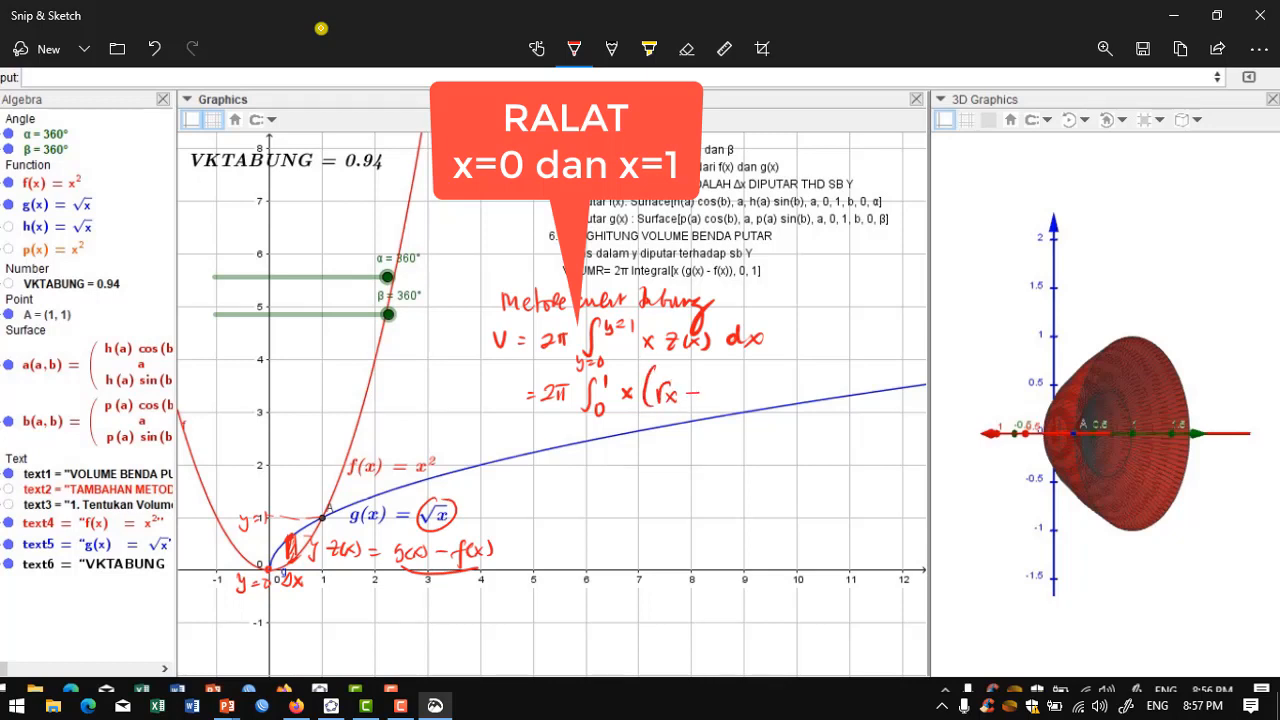
mouse_move(424, 445)
left_mouse_down()
mouse_move(412, 449)
mouse_move(440, 446)
left_mouse_up()
left_click_drag(714, 389, 723, 401)
mouse_move(727, 389)
left_mouse_down()
mouse_move(711, 403)
mouse_move(732, 389)
mouse_move(739, 405)
mouse_move(762, 395)
left_mouse_up()
mouse_move(768, 371)
left_mouse_down()
mouse_move(768, 395)
mouse_move(787, 396)
left_mouse_up()
left_click_drag(787, 383, 774, 396)
Write the multiplied-out integral = 2π ∫₀¹ x^(3/2) − x³ dx on the line below.
left_click_drag(527, 435, 536, 434)
left_click_drag(527, 446, 556, 454)
mouse_move(541, 446)
left_mouse_down()
mouse_move(586, 448)
mouse_move(581, 462)
left_mouse_up()
left_click_drag(594, 451, 607, 436)
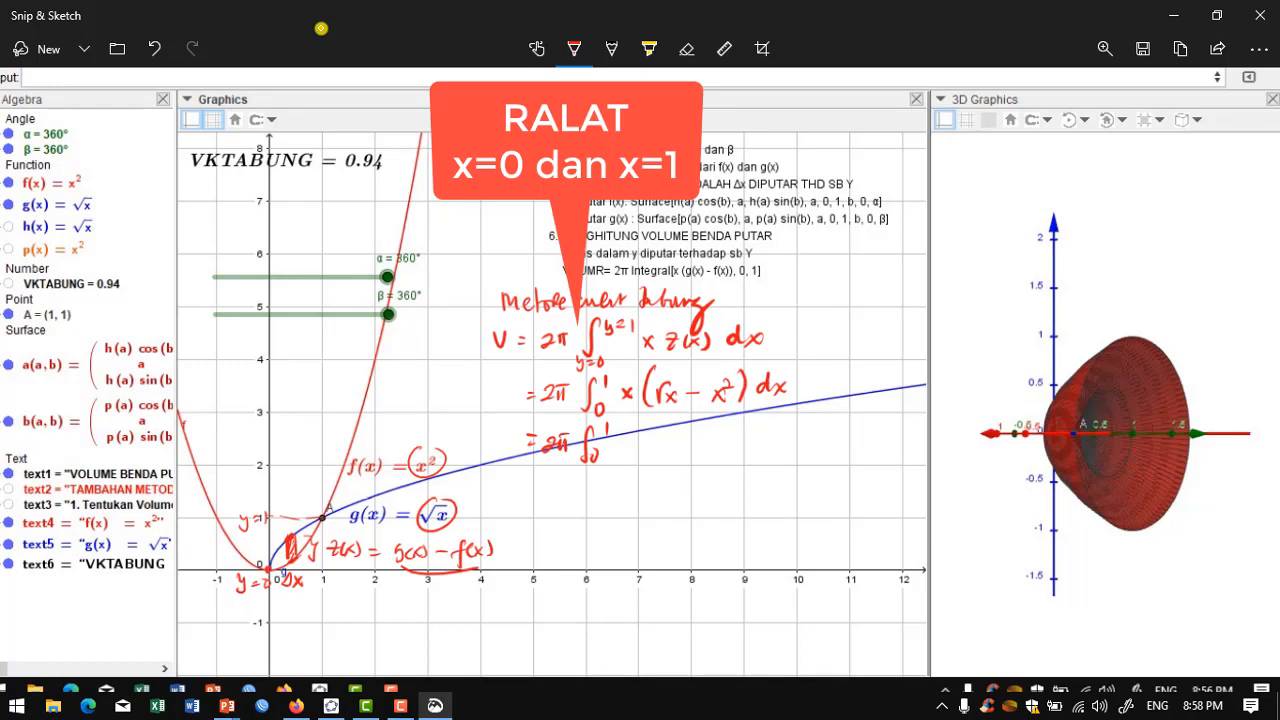
left_click_drag(621, 441, 635, 457)
mouse_move(635, 441)
left_mouse_down()
mouse_move(621, 456)
mouse_move(646, 436)
left_mouse_up()
left_click_drag(641, 438, 703, 455)
mouse_move(703, 438)
left_mouse_down()
mouse_move(689, 456)
mouse_move(709, 439)
mouse_move(752, 453)
left_mouse_up()
left_click_drag(752, 438, 738, 455)
Write the antiderivative line = 2π [2/5 x^(5/2) − 1/4 x⁴] with limits 0 and 1.
left_click_drag(526, 488, 538, 487)
mouse_move(527, 494)
left_mouse_down()
mouse_move(560, 496)
mouse_move(572, 482)
left_mouse_up()
left_click_drag(558, 483, 556, 496)
left_click_drag(566, 483, 569, 496)
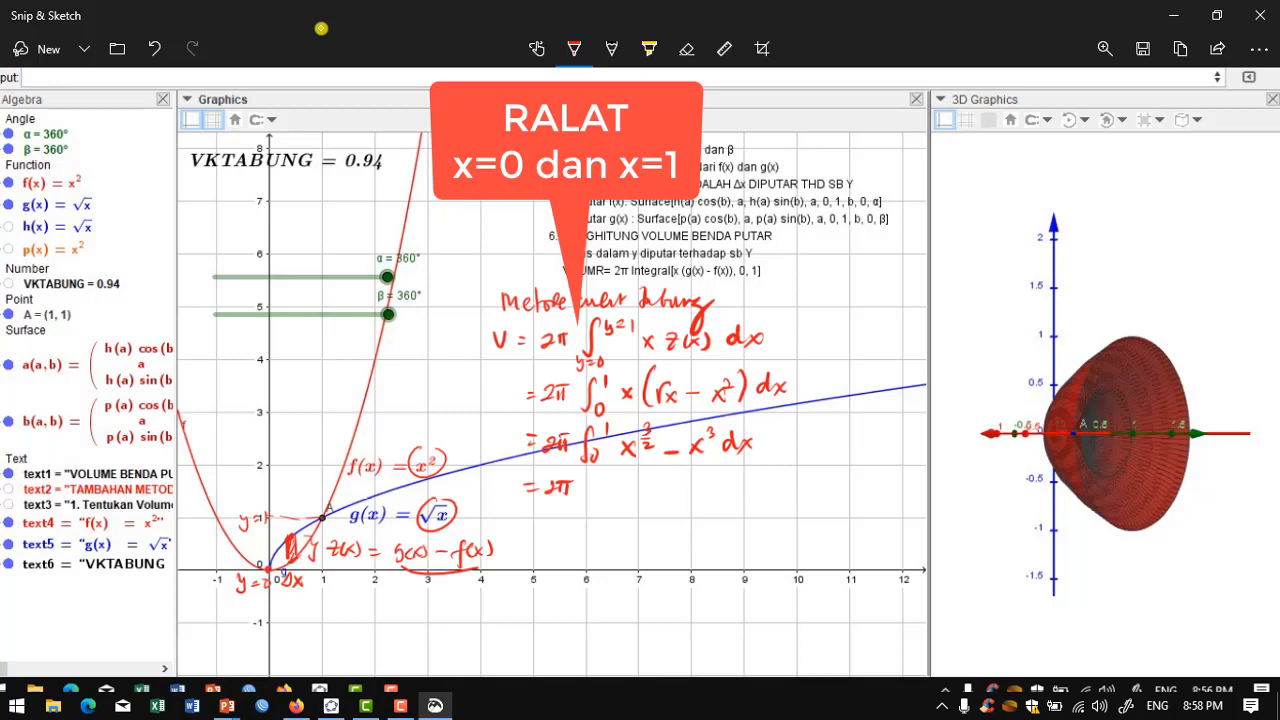
mouse_move(592, 478)
left_mouse_down()
mouse_move(586, 506)
mouse_move(624, 490)
mouse_move(612, 514)
mouse_move(623, 499)
left_mouse_up()
left_click_drag(631, 489, 643, 497)
mouse_move(643, 489)
left_mouse_down()
mouse_move(627, 501)
mouse_move(651, 480)
left_mouse_up()
left_click_drag(655, 469, 663, 481)
mouse_move(654, 486)
left_mouse_down()
mouse_move(667, 494)
mouse_move(633, 500)
mouse_move(732, 489)
left_mouse_up()
left_click_drag(722, 494, 724, 512)
mouse_move(739, 484)
left_mouse_down()
mouse_move(753, 499)
mouse_move(740, 499)
left_mouse_up()
left_click_drag(754, 468, 759, 477)
mouse_move(756, 468)
left_mouse_down()
mouse_move(777, 510)
mouse_move(797, 507)
mouse_move(797, 490)
left_mouse_up()
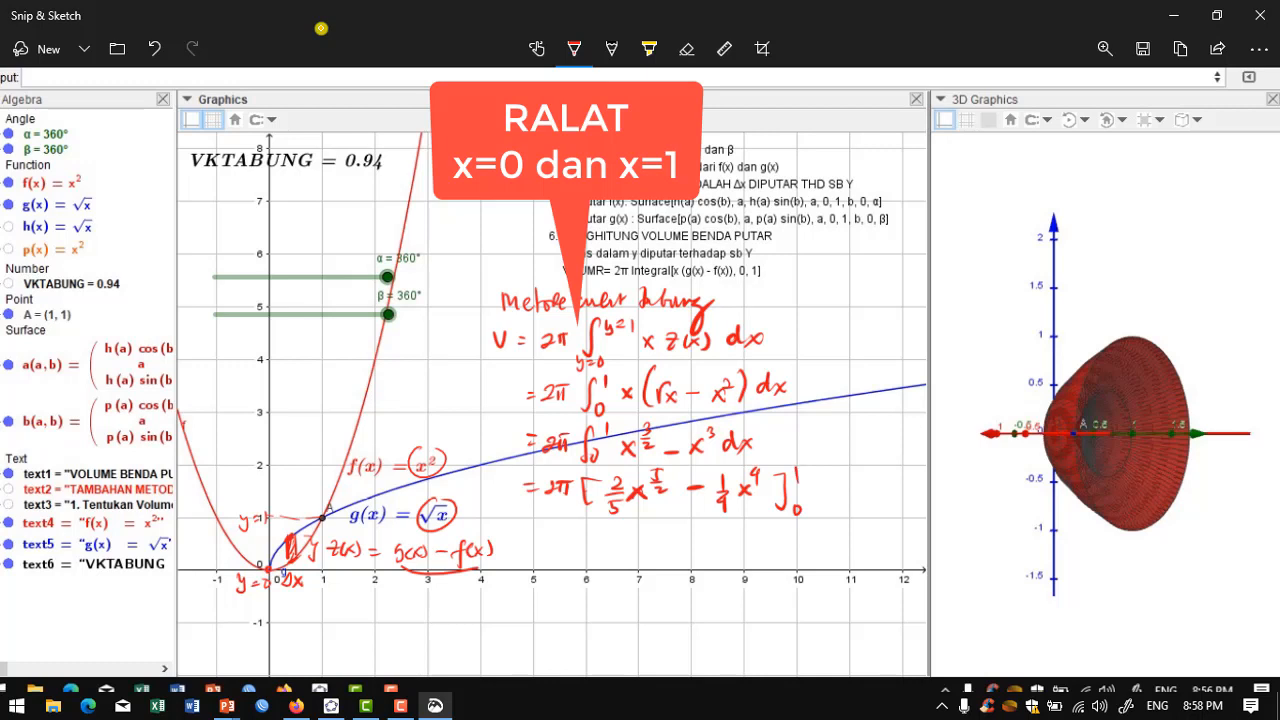
Write the substitution line = 2π [(2/5 − 1/4) − (0)], erasing the misplaced bracket stroke after 1/4.
left_click_drag(527, 543, 539, 542)
left_click_drag(527, 549, 566, 551)
left_click_drag(564, 541, 614, 568)
mouse_move(628, 535)
left_mouse_down()
mouse_move(644, 551)
mouse_move(630, 570)
mouse_move(685, 549)
left_mouse_up()
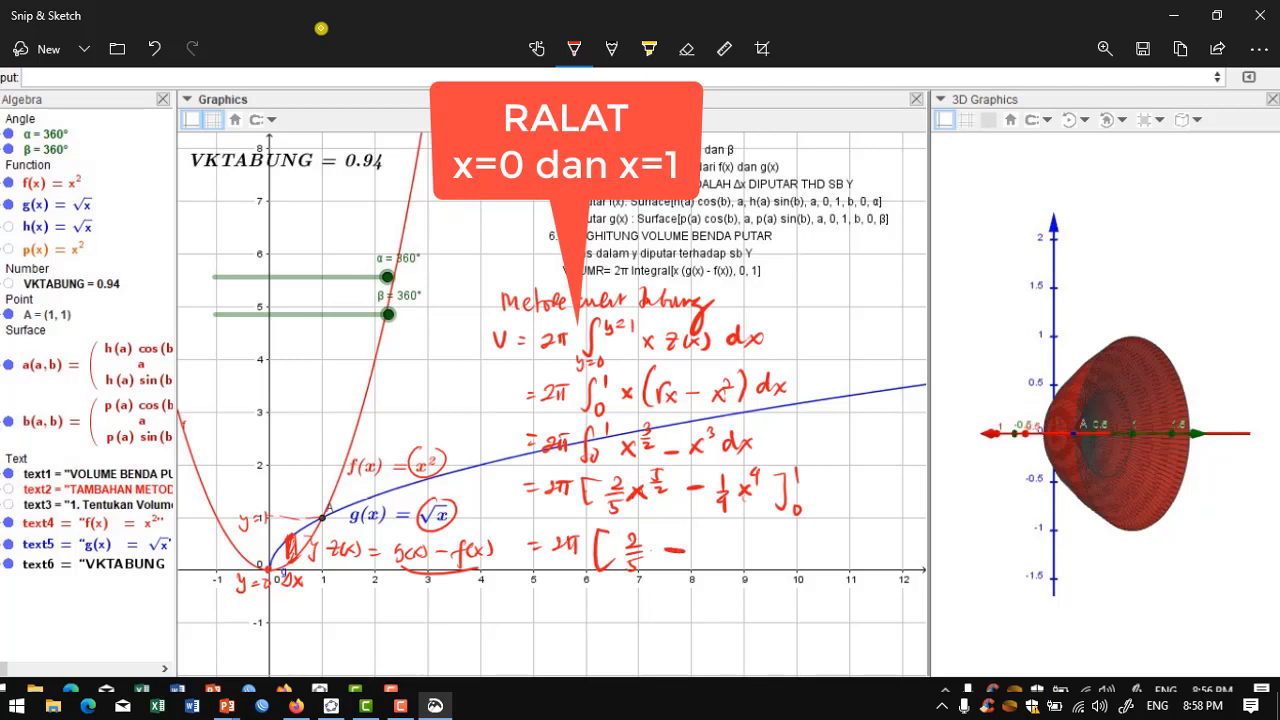
left_click_drag(710, 533, 719, 551)
left_click_drag(711, 556, 714, 572)
mouse_move(727, 524)
left_mouse_down()
mouse_move(738, 534)
mouse_move(728, 566)
left_mouse_up()
left_click(686, 48)
left_click(733, 545)
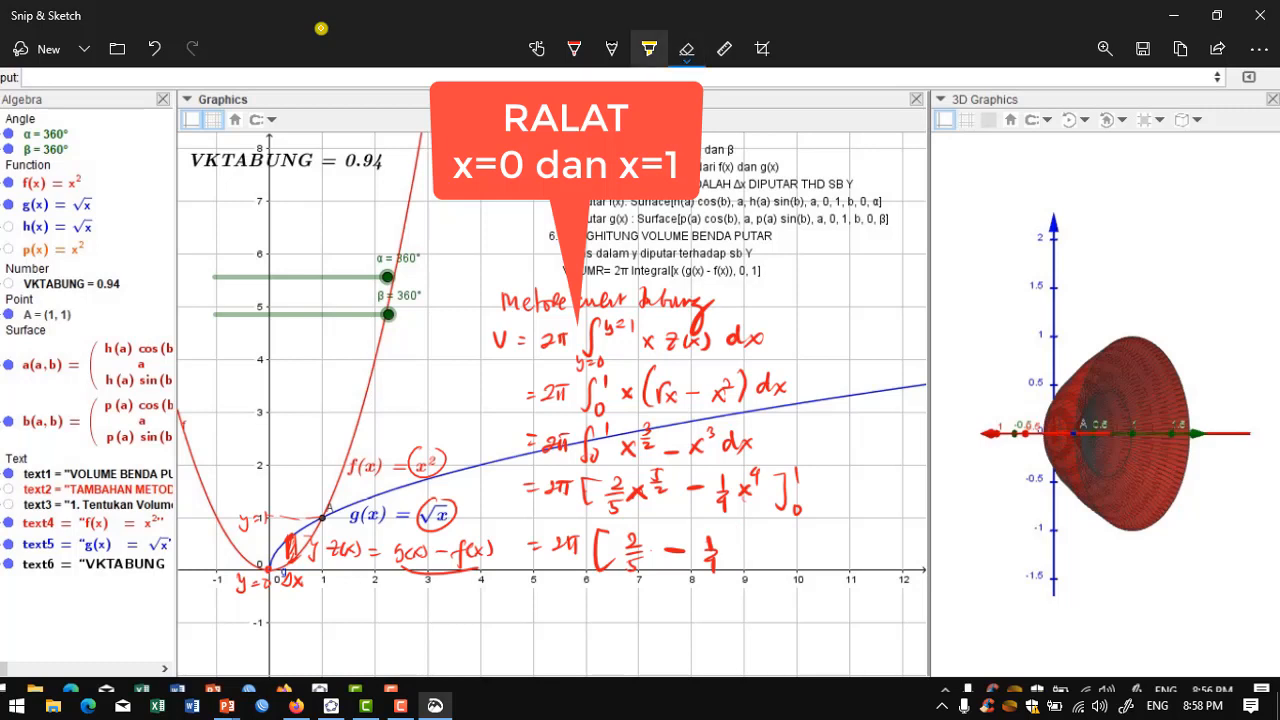
left_click(574, 48)
left_click_drag(624, 529, 621, 566)
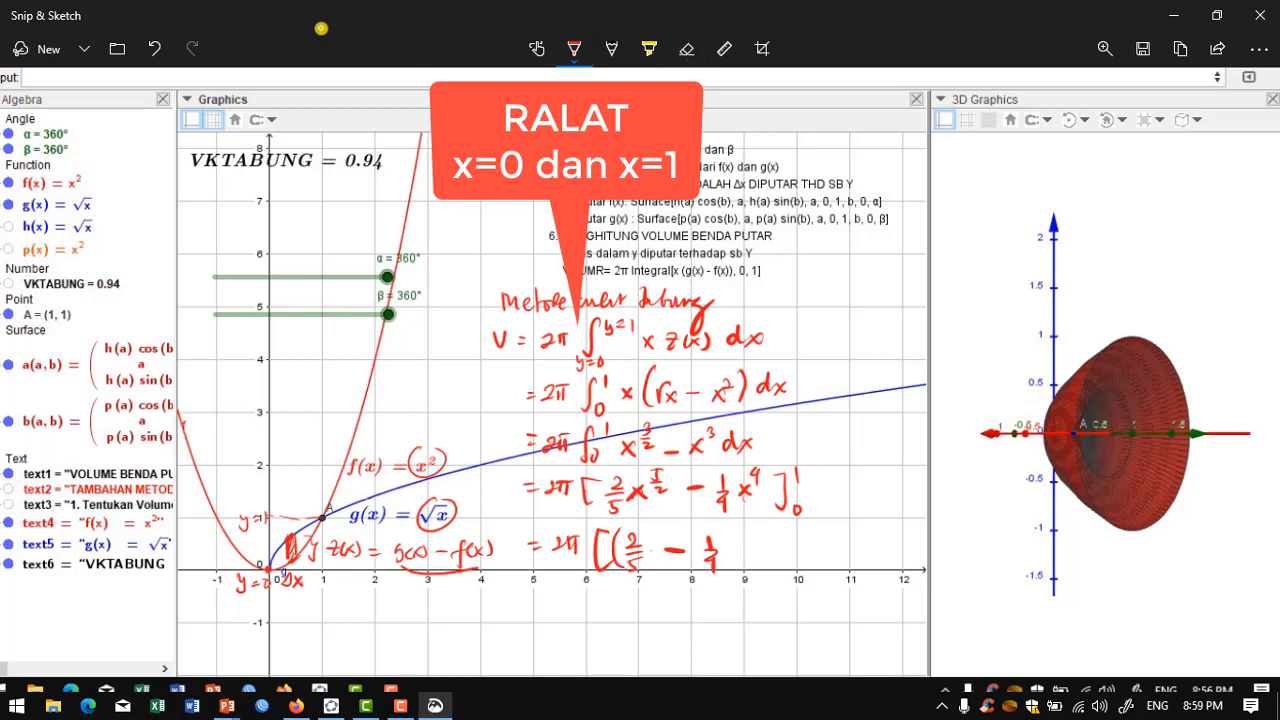
mouse_move(728, 533)
left_mouse_down()
mouse_move(731, 574)
mouse_move(768, 551)
left_mouse_up()
mouse_move(784, 531)
left_mouse_down()
mouse_move(779, 567)
mouse_move(799, 543)
mouse_move(840, 566)
left_mouse_up()
Write the common-denominator line = 2π [(8 − 5)/20] beneath the substitution.
left_click_drag(535, 597, 551, 596)
left_click_drag(537, 604, 552, 604)
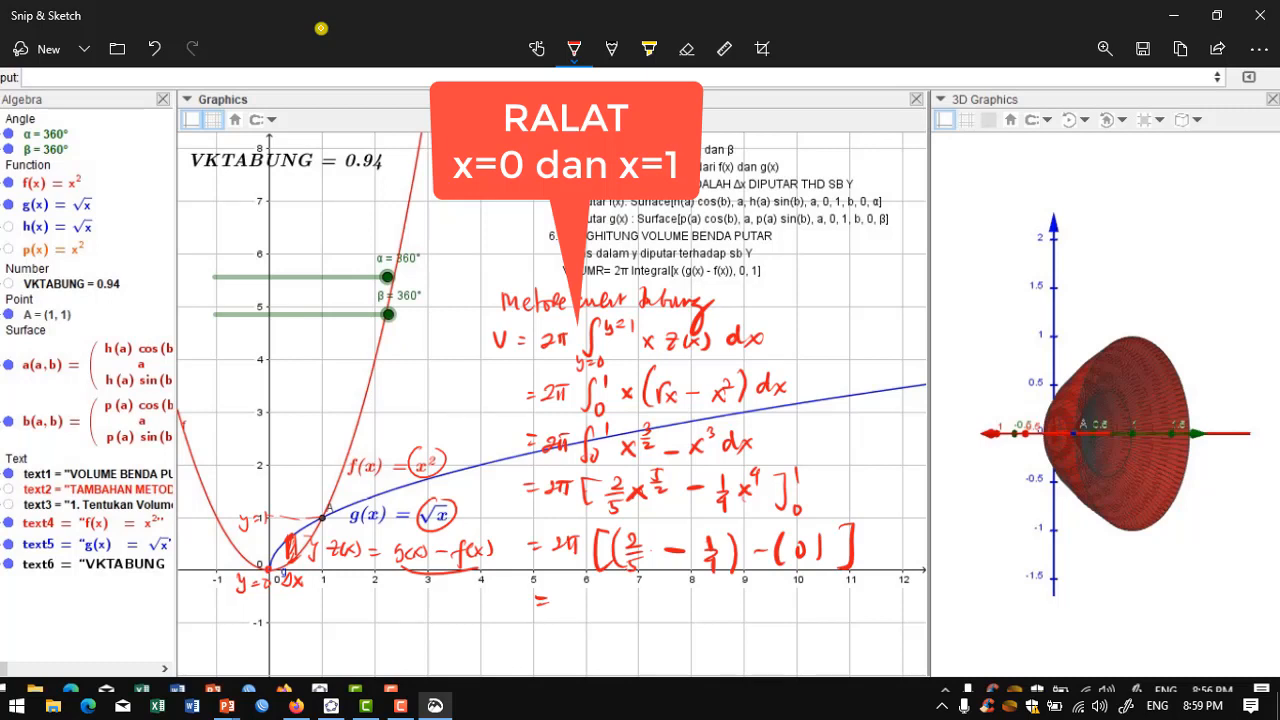
left_click_drag(560, 590, 570, 607)
mouse_move(570, 598)
left_mouse_down()
mouse_move(582, 597)
mouse_move(573, 610)
left_mouse_up()
left_click_drag(579, 598, 581, 611)
mouse_move(615, 586)
left_mouse_down()
mouse_move(614, 627)
mouse_move(676, 608)
mouse_move(646, 633)
mouse_move(656, 626)
left_mouse_up()
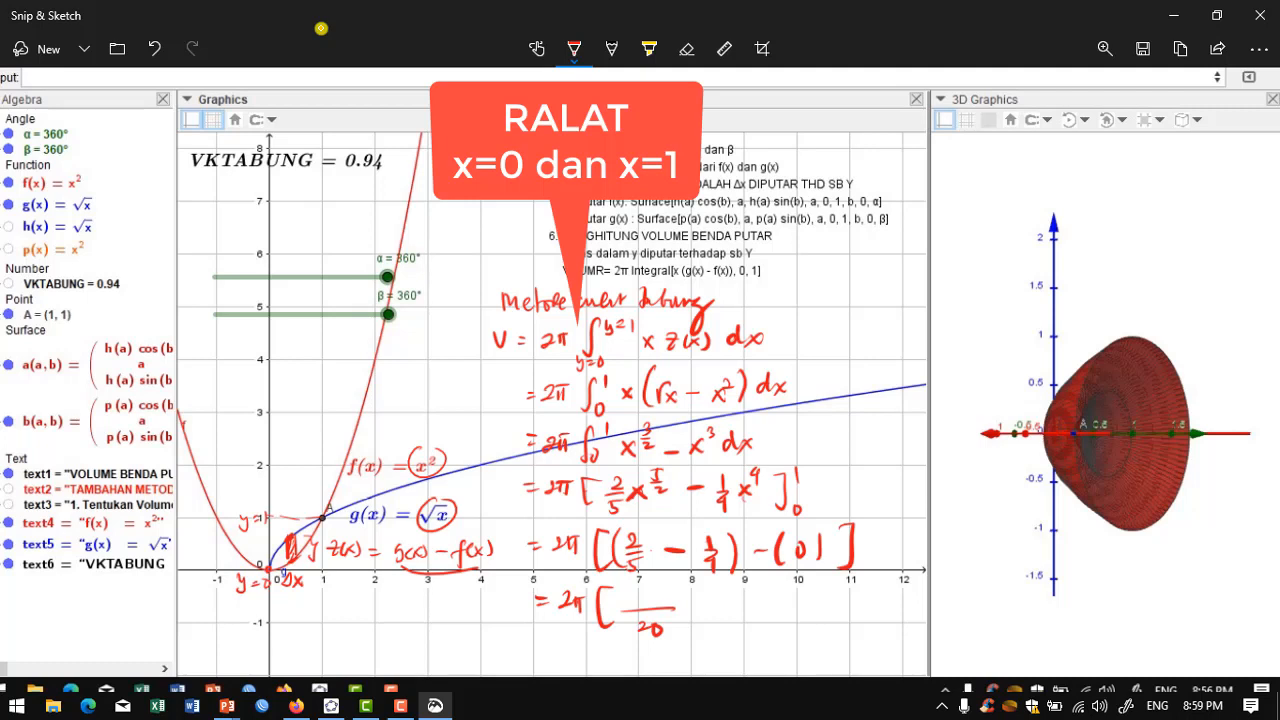
mouse_move(628, 590)
left_mouse_down()
mouse_move(620, 608)
mouse_move(626, 590)
left_mouse_up()
mouse_move(637, 600)
left_mouse_down()
mouse_move(660, 608)
mouse_move(670, 590)
left_mouse_up()
mouse_move(680, 584)
left_mouse_down()
mouse_move(694, 612)
mouse_move(680, 628)
left_mouse_up()
Write the final line = 2π · 3/20 = 3/10 π and circle the 3/10 π result.
left_click_drag(553, 653, 572, 652)
left_click_drag(553, 661, 591, 667)
left_click_drag(596, 653, 608, 666)
left_click_drag(594, 652, 616, 650)
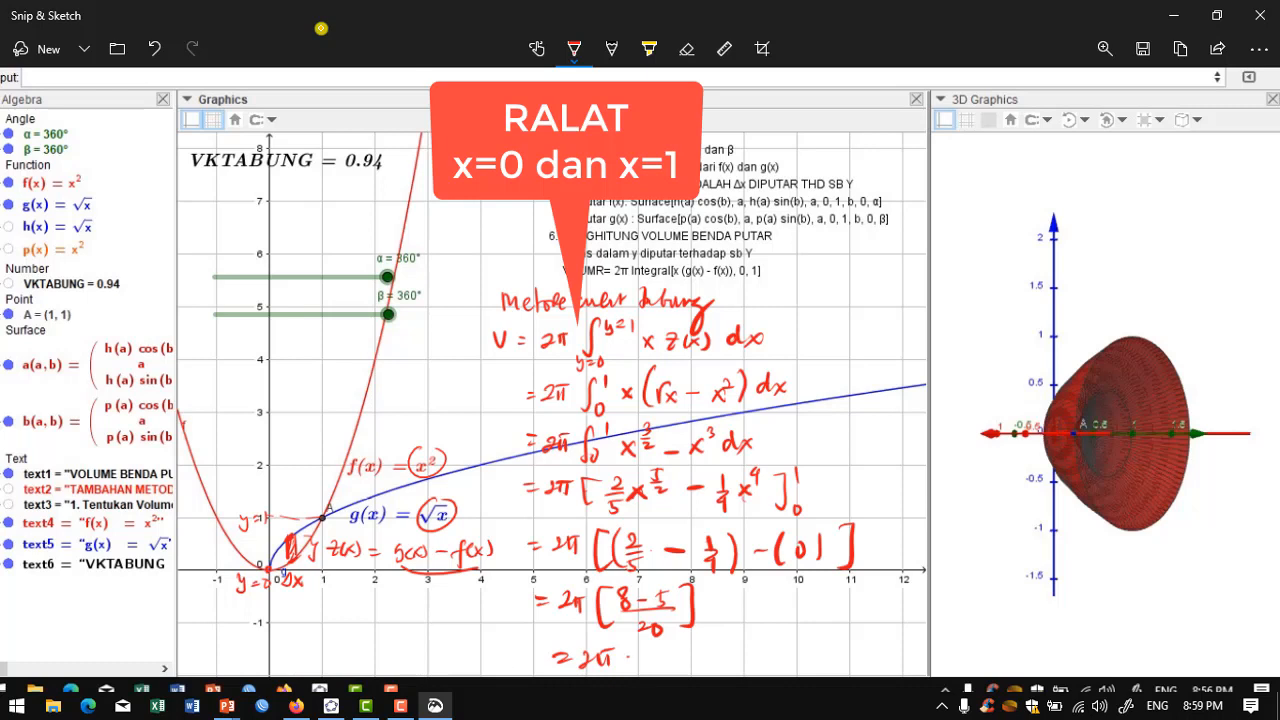
left_click_drag(637, 649, 656, 667)
left_click_drag(645, 672, 733, 646)
left_click_drag(719, 656, 736, 655)
mouse_move(784, 620)
left_mouse_down()
mouse_move(776, 642)
mouse_move(832, 651)
mouse_move(832, 672)
mouse_move(876, 642)
left_mouse_up()
mouse_move(834, 603)
left_mouse_down()
mouse_move(765, 660)
mouse_move(850, 602)
left_mouse_up()
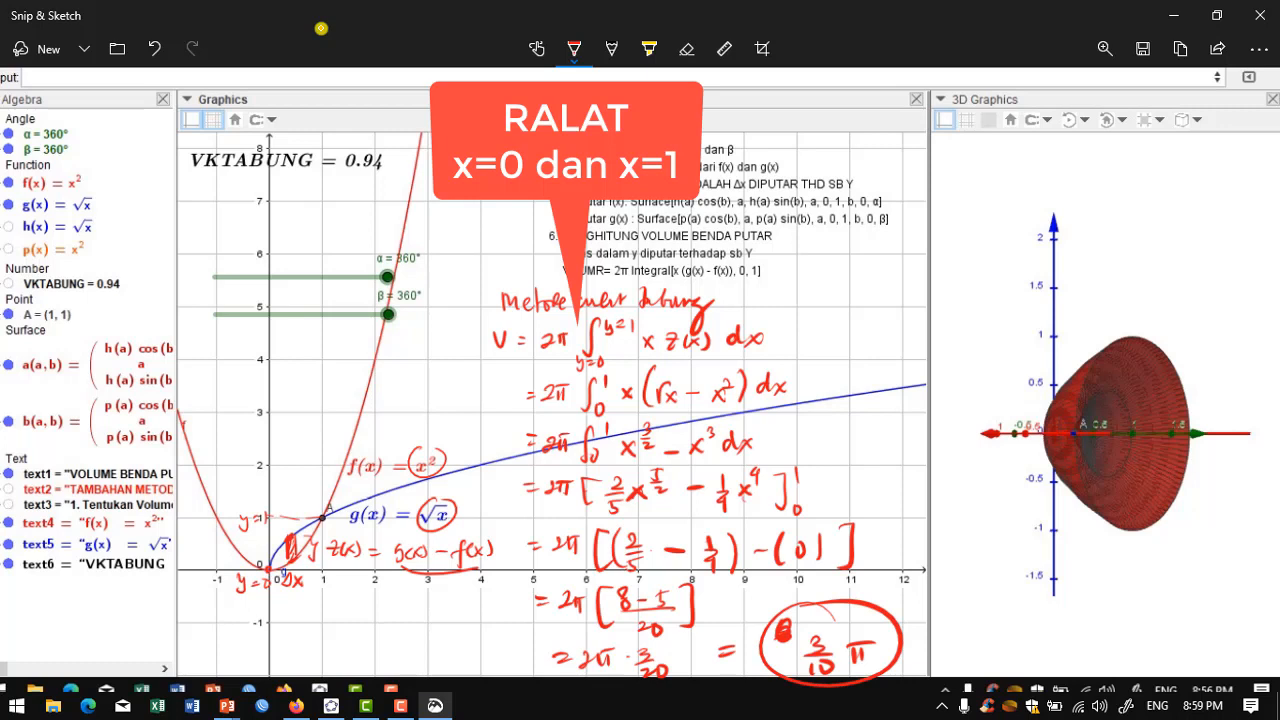
Handwrite 3/10 π above the 3D solid and circle it.
left_click_drag(1114, 278, 1118, 300)
left_click_drag(1106, 306, 1146, 304)
mouse_move(1120, 318)
left_mouse_down()
mouse_move(1122, 334)
mouse_move(1131, 318)
left_mouse_up()
left_click_drag(1158, 290, 1168, 315)
left_click_drag(1147, 282, 1179, 279)
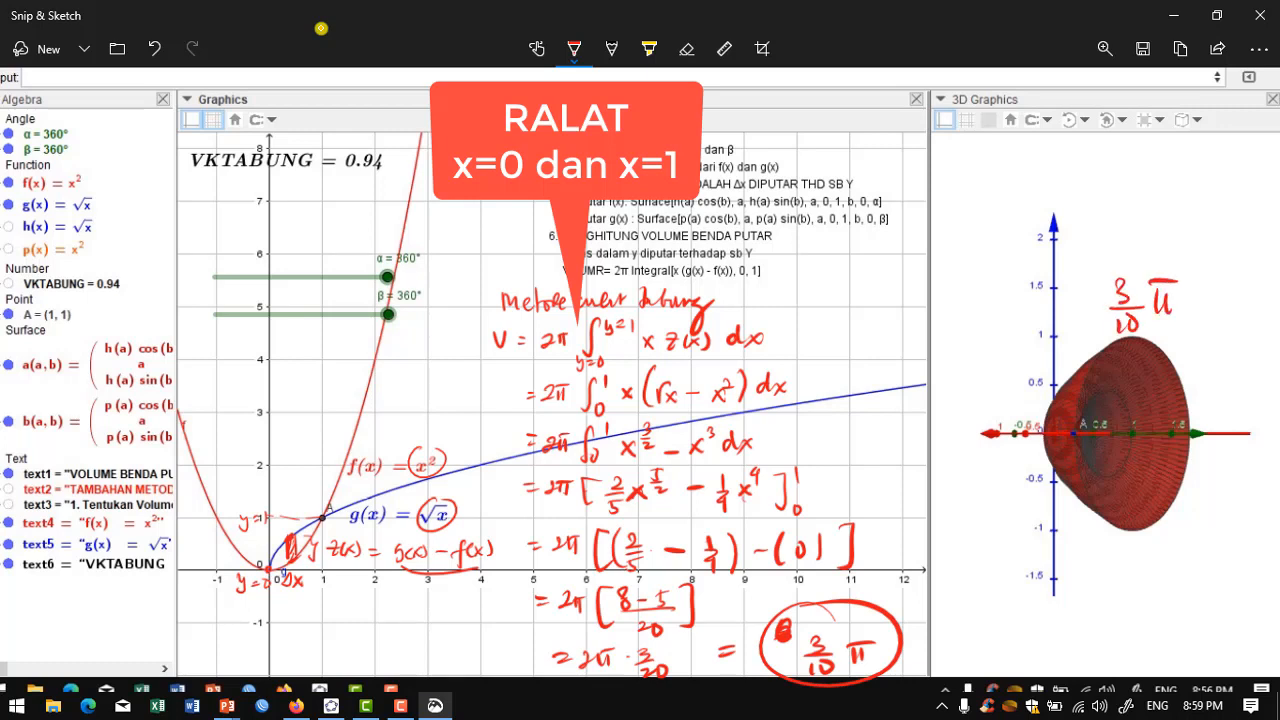
left_click_drag(1146, 236, 1138, 228)
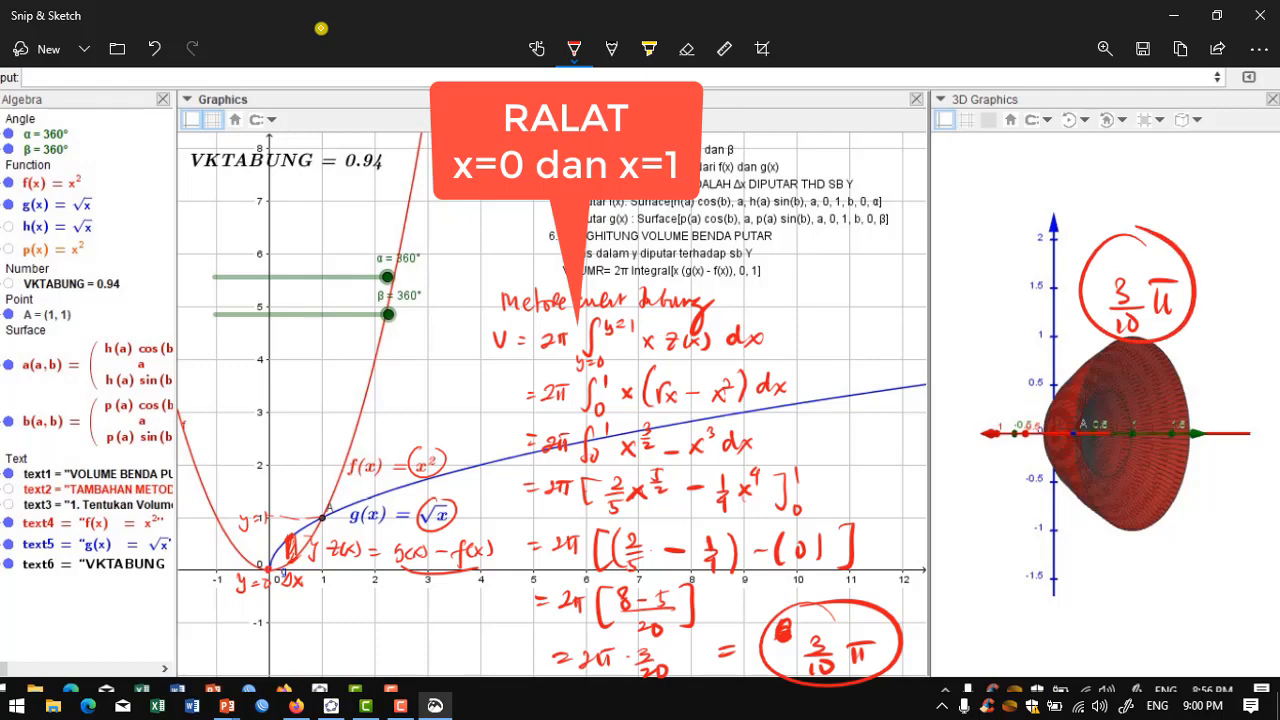
Calculate π × 3 ÷ 10 in the scientific Calculator to check the volume, and close the Calculator.
left_click_drag(239, 155, 262, 216)
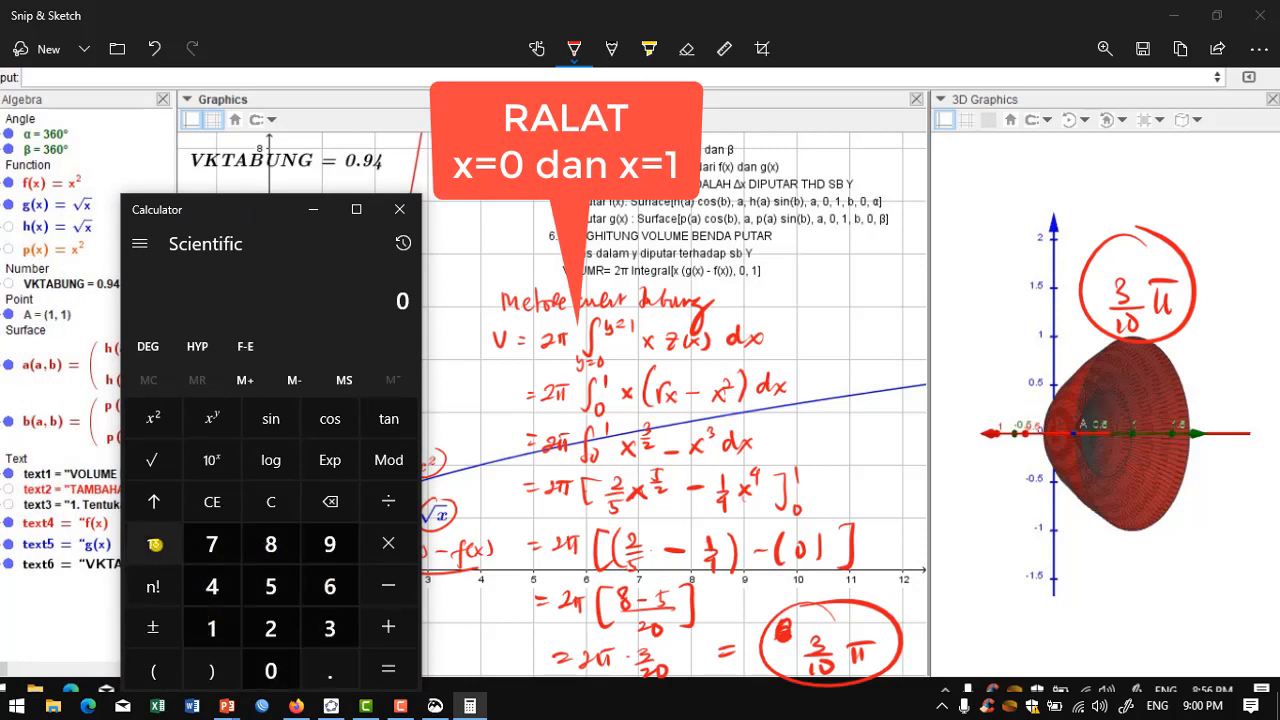
left_click(155, 544)
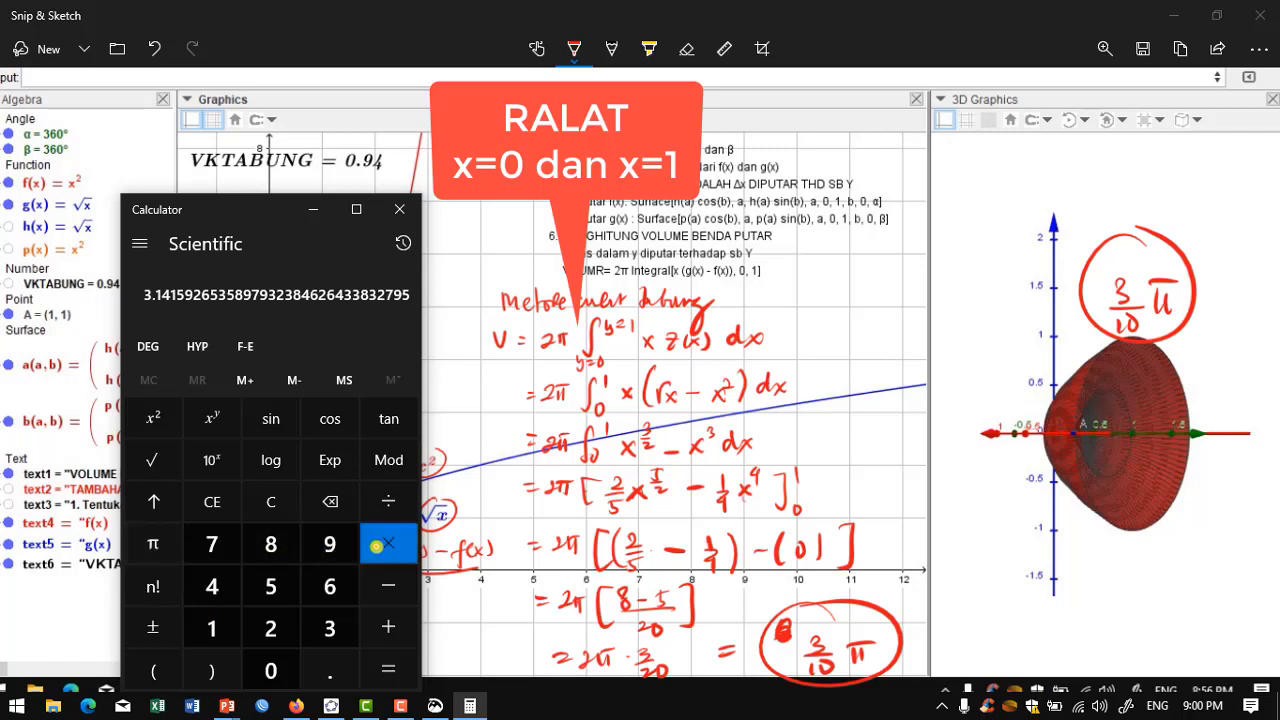
left_click(382, 545)
left_click(329, 625)
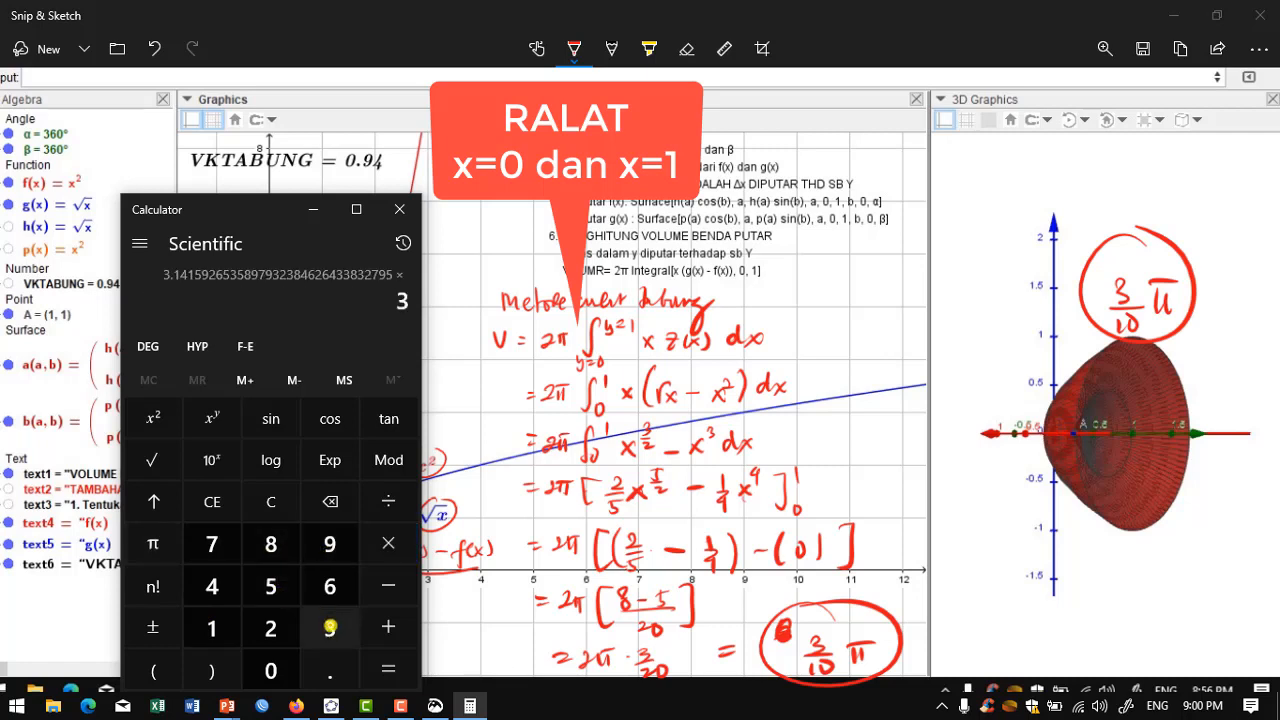
left_click(396, 675)
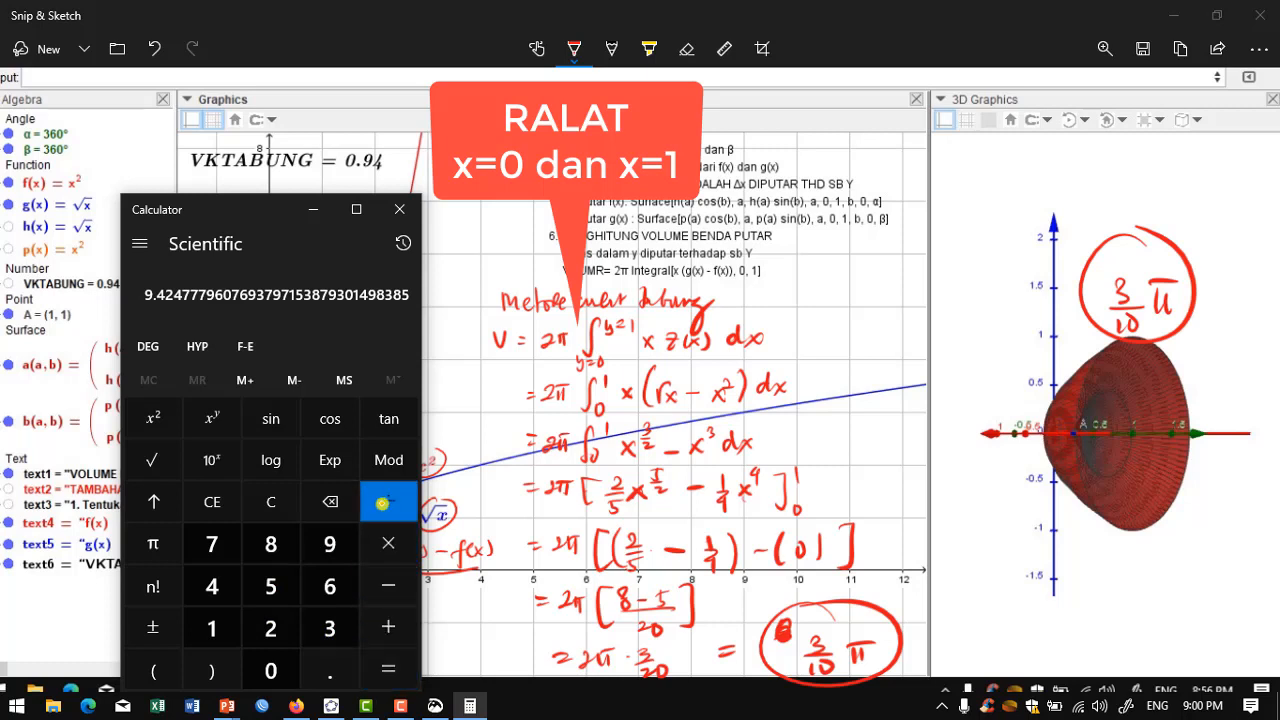
left_click(388, 501)
left_click(208, 628)
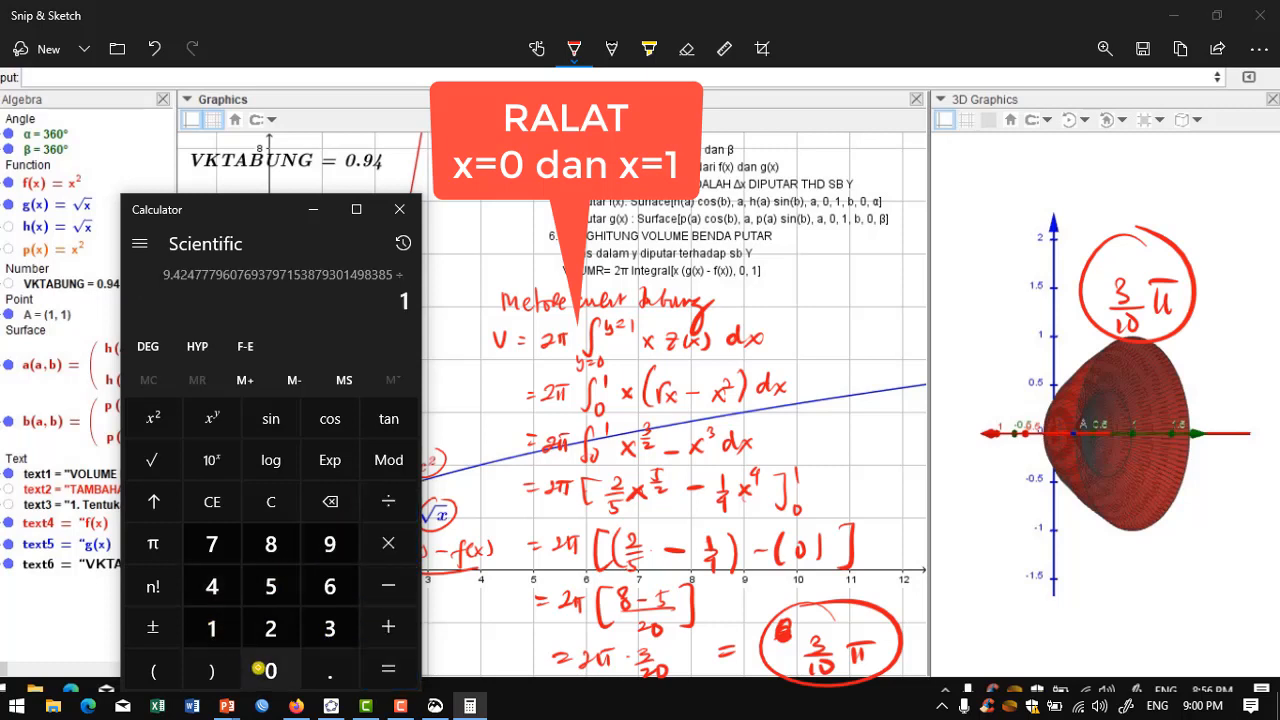
left_click(270, 670)
left_click(388, 668)
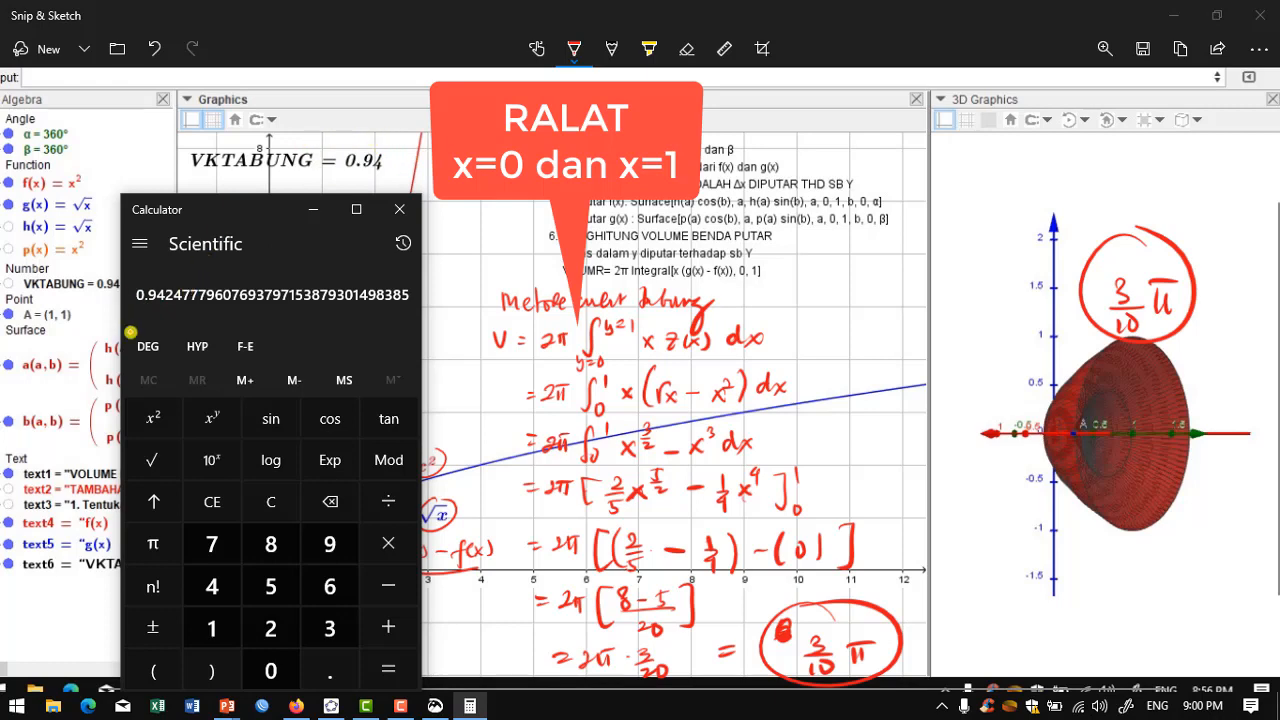
left_click(399, 212)
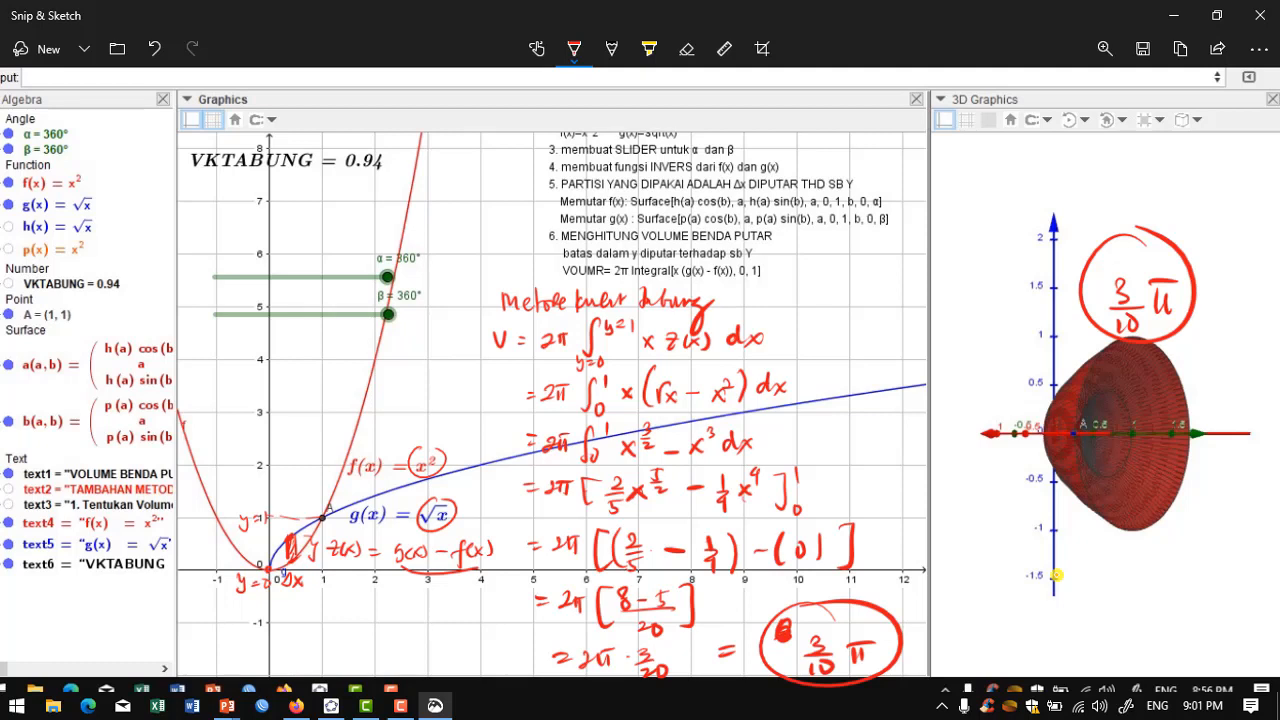
Sketch the cylindrical shell from the Δx strip around the y-axis, and erase all handwriting from the capture.
mouse_move(294, 531)
left_mouse_down()
mouse_move(245, 537)
mouse_move(280, 546)
mouse_move(250, 546)
mouse_move(251, 563)
mouse_move(286, 565)
mouse_move(246, 573)
left_mouse_up()
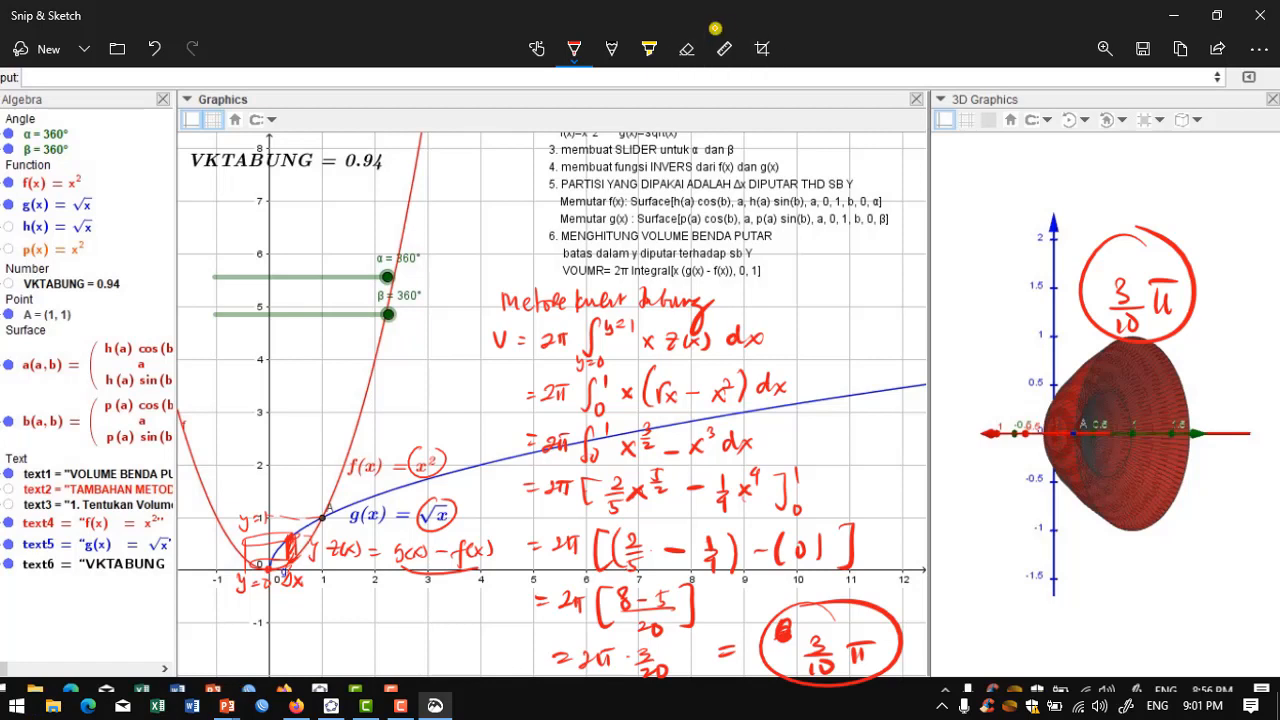
left_click(700, 40)
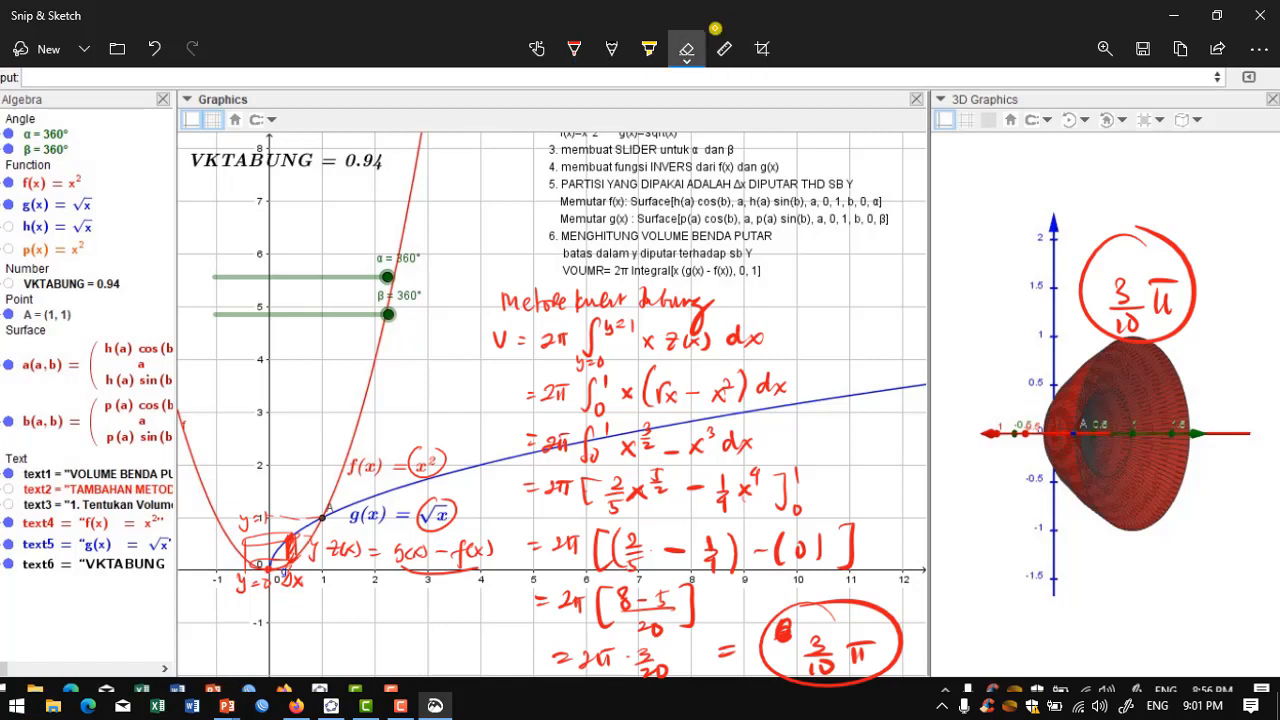
left_click(715, 28)
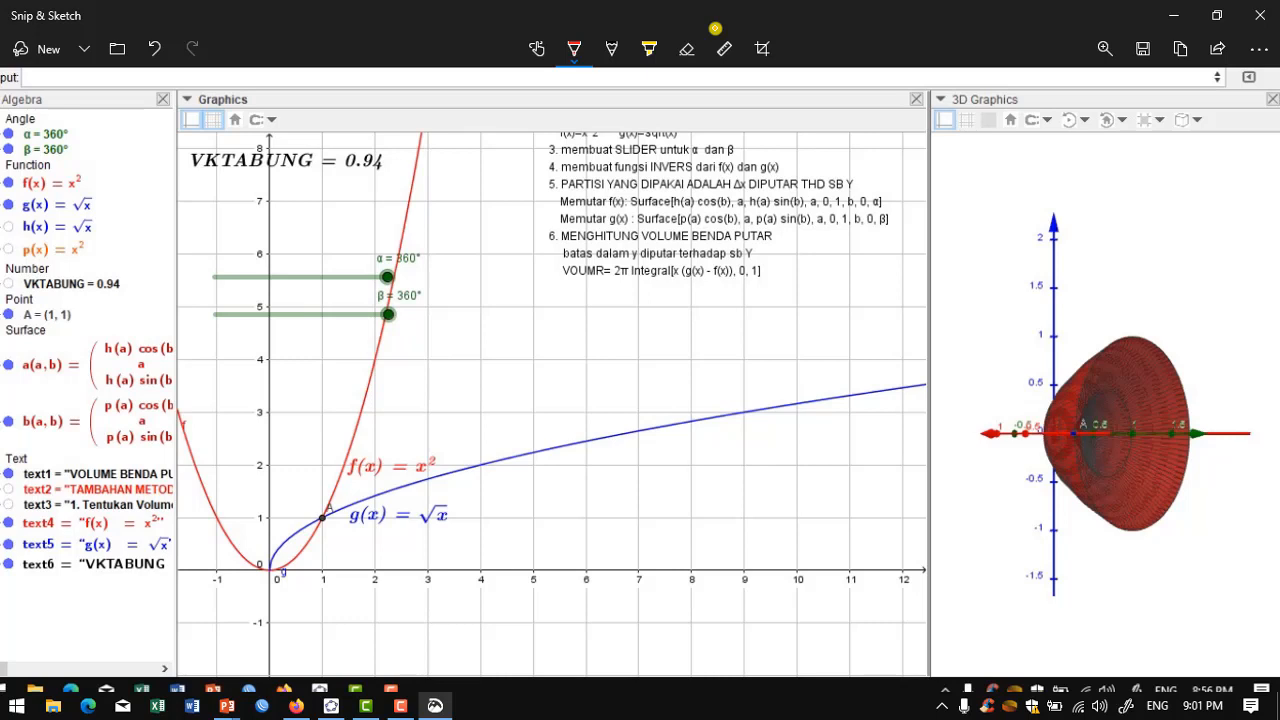
Sketch a horizontal Δy strip between the curves with its ring around the y-axis, circle the Δy label and write dy.
mouse_move(282, 544)
left_mouse_down()
mouse_move(342, 547)
mouse_move(338, 560)
mouse_move(276, 548)
left_mouse_up()
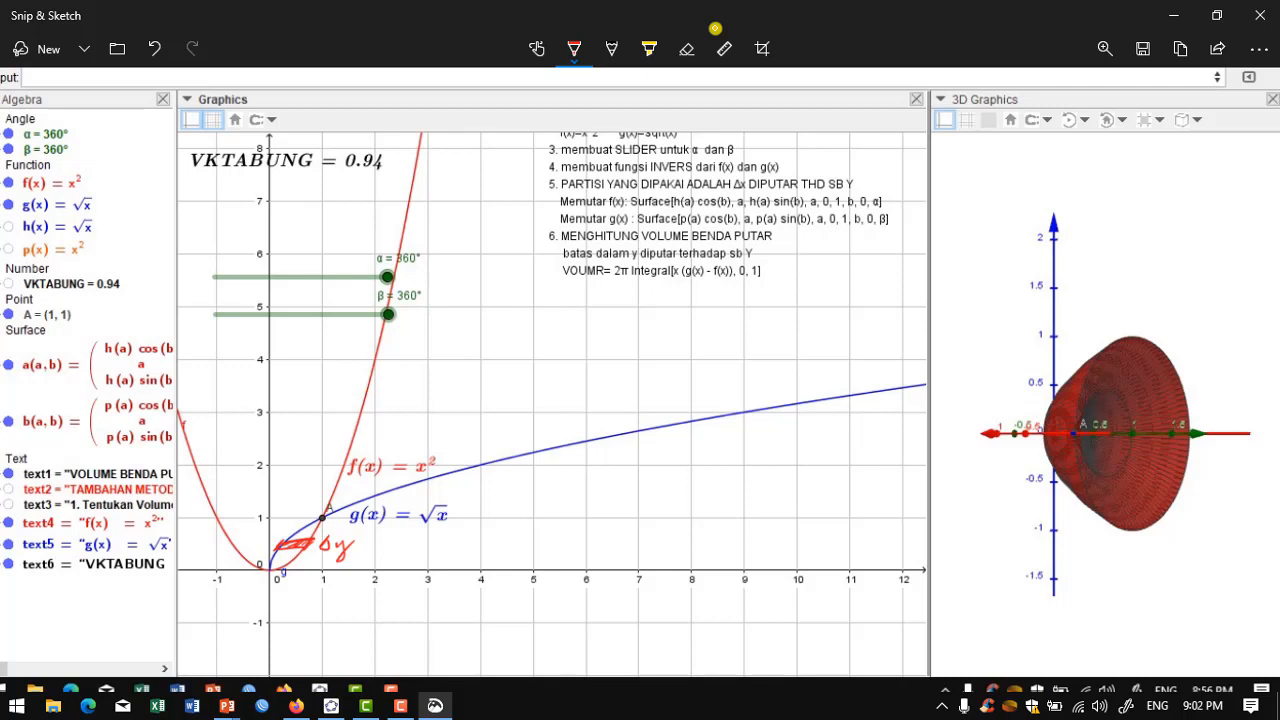
mouse_move(281, 540)
left_mouse_down()
mouse_move(272, 552)
mouse_move(270, 540)
mouse_move(281, 554)
mouse_move(238, 530)
mouse_move(256, 555)
mouse_move(320, 545)
left_mouse_up()
mouse_move(242, 533)
left_mouse_down()
mouse_move(234, 560)
mouse_move(298, 558)
mouse_move(263, 576)
left_mouse_up()
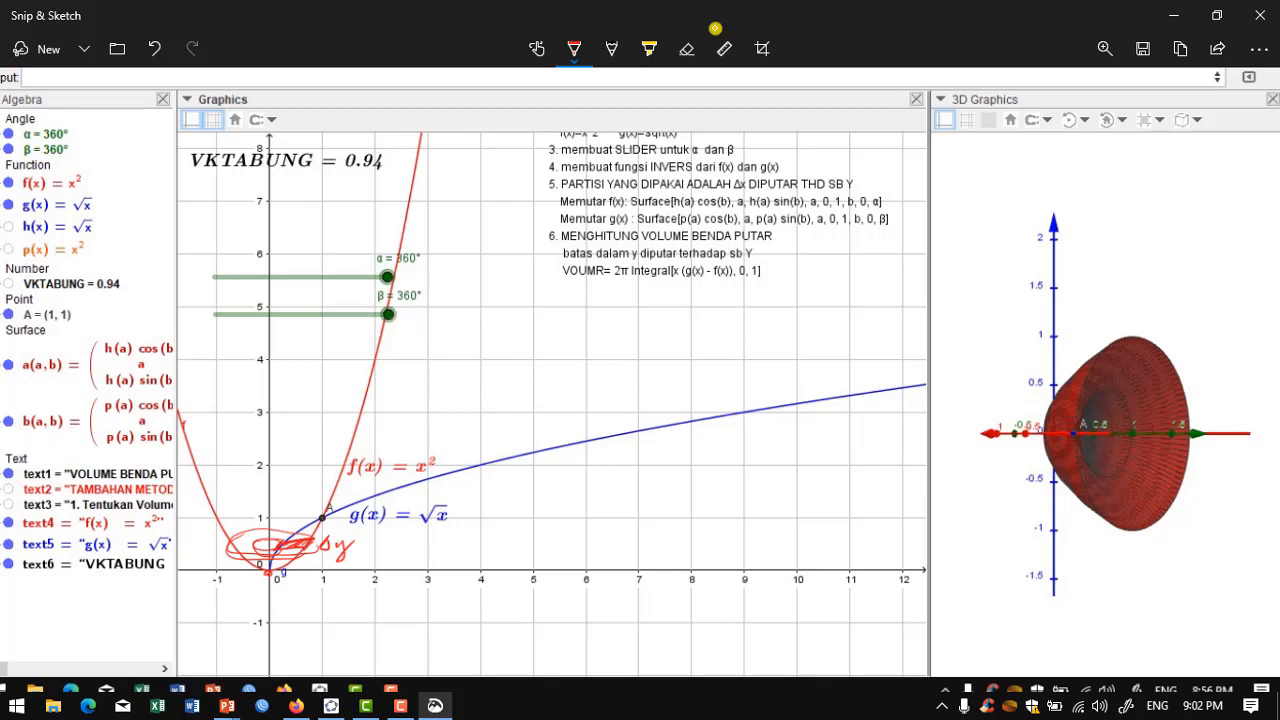
left_click_drag(320, 531, 330, 523)
mouse_move(731, 322)
left_mouse_down()
mouse_move(740, 334)
mouse_move(752, 324)
mouse_move(748, 350)
left_mouse_up()
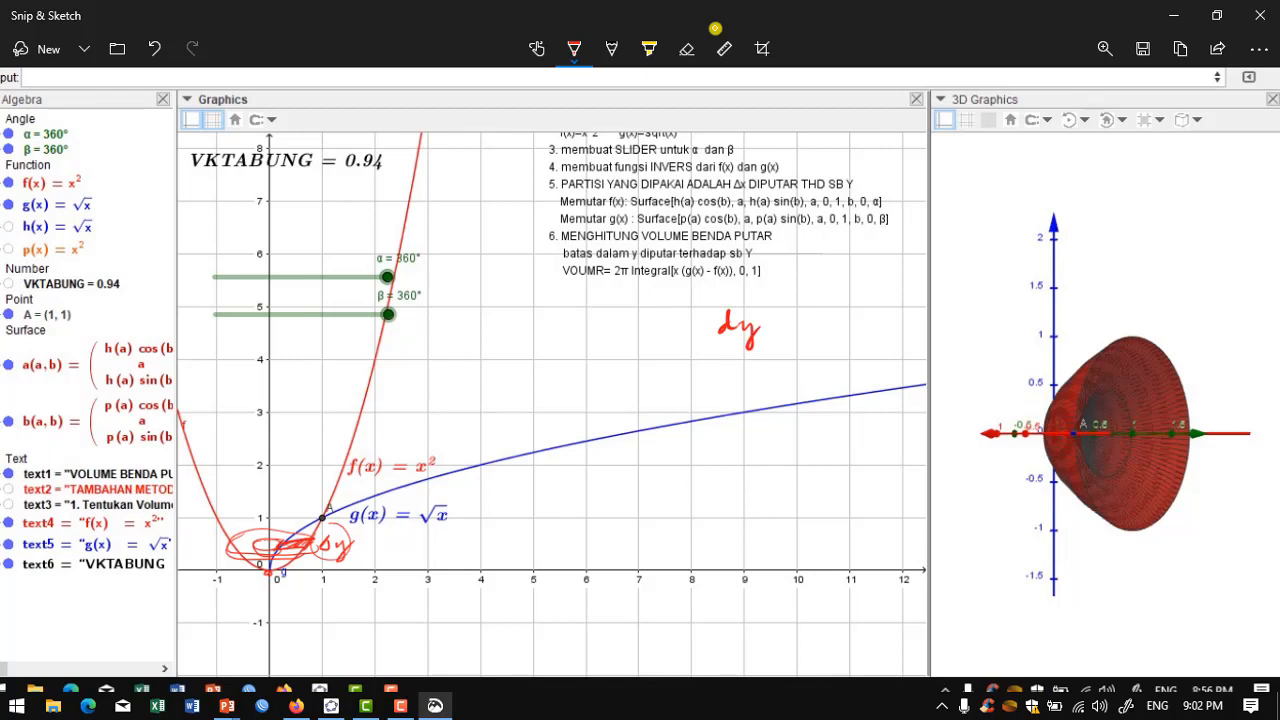
Handwrite the ring method's limits y=0 near the origin and y=1 at the height of point A.
mouse_move(225, 578)
left_mouse_down()
mouse_move(231, 599)
mouse_move(253, 576)
left_mouse_up()
left_click_drag(245, 582, 265, 576)
left_click_drag(220, 508, 231, 521)
mouse_move(239, 510)
left_mouse_down()
mouse_move(229, 531)
mouse_move(256, 512)
left_mouse_up()
left_click_drag(246, 520, 256, 519)
mouse_move(261, 506)
left_mouse_down()
mouse_move(263, 520)
mouse_move(265, 505)
left_mouse_up()
Handwrite the underlined heading Cincin below the printed notes and start the formula V = π∫ with limits y=0 and y=1.
mouse_move(564, 288)
left_mouse_down()
mouse_move(549, 296)
mouse_move(622, 308)
left_mouse_up()
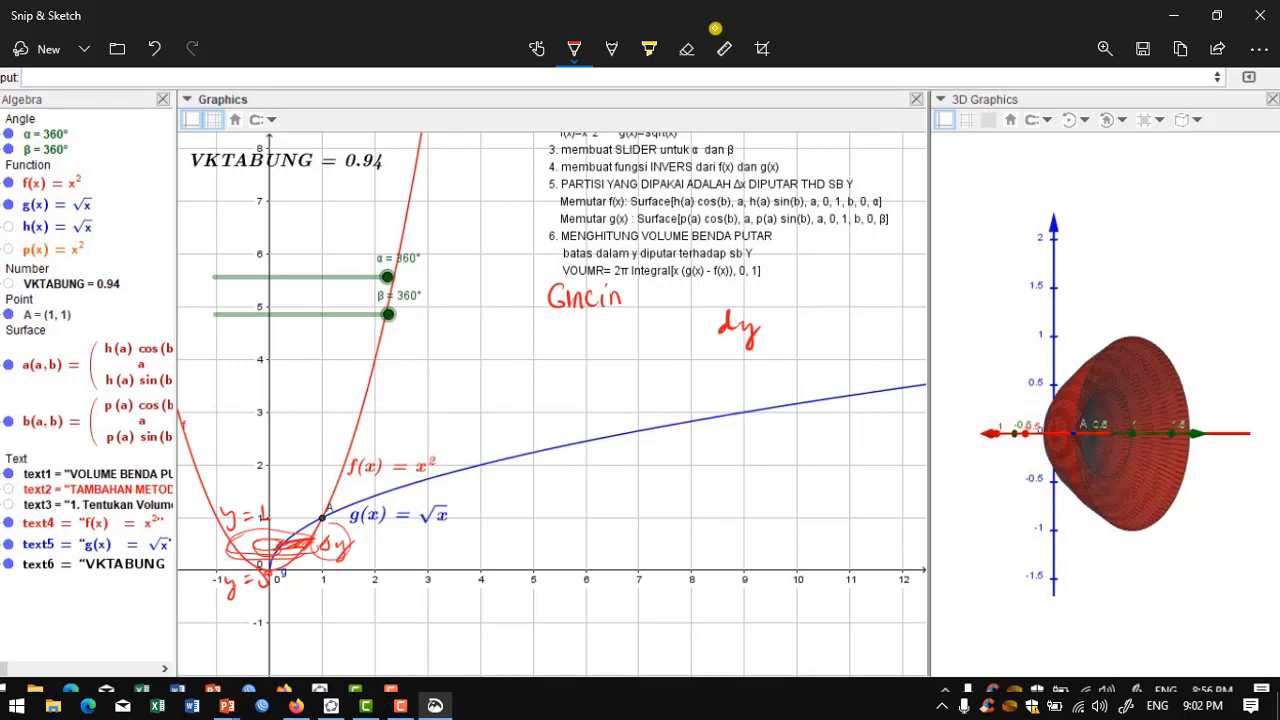
left_click_drag(544, 313, 632, 311)
mouse_move(542, 327)
left_mouse_down()
mouse_move(519, 369)
mouse_move(505, 347)
mouse_move(517, 358)
left_mouse_up()
mouse_move(503, 341)
left_mouse_down()
mouse_move(527, 337)
mouse_move(481, 324)
mouse_move(491, 337)
left_mouse_up()
left_click_drag(479, 345, 521, 381)
mouse_move(526, 369)
left_mouse_down()
mouse_move(515, 395)
mouse_move(541, 373)
left_mouse_up()
left_click_drag(530, 383, 549, 374)
left_click_drag(554, 329, 546, 343)
left_click_drag(557, 331, 574, 340)
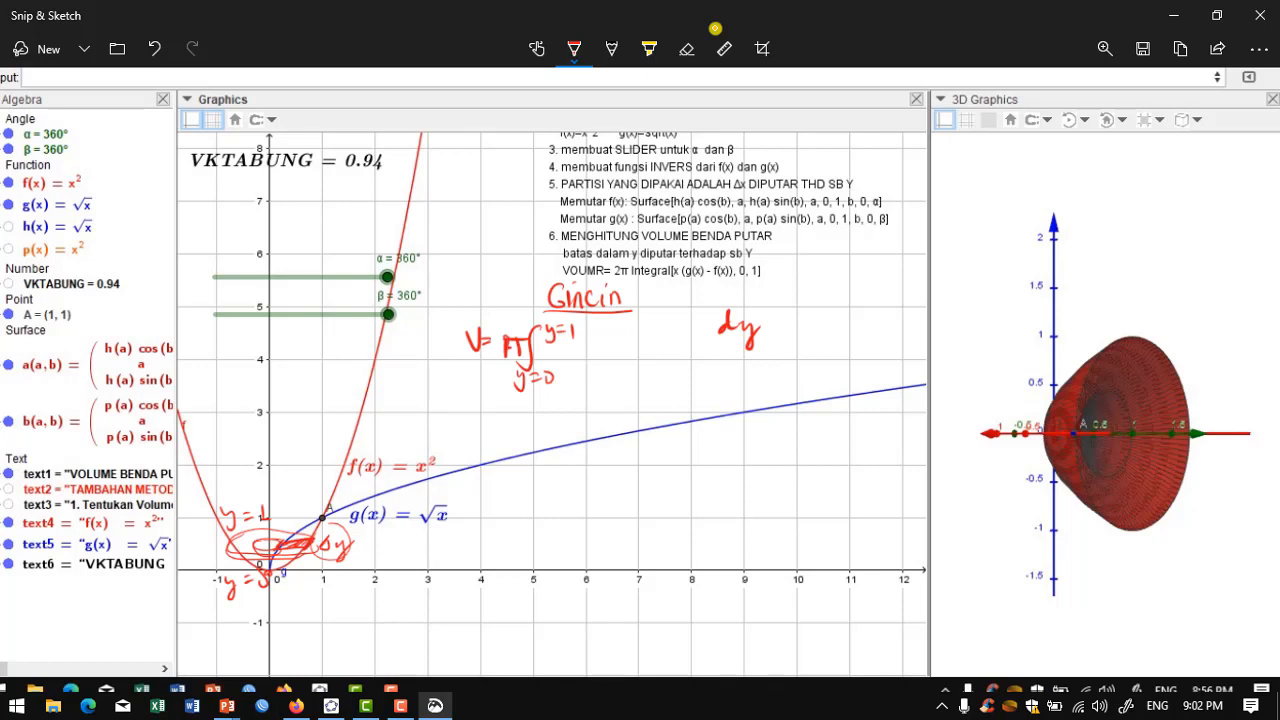
Circle the f(x) = x² label and handwrite an arrow from it leading to x = √y.
left_click_drag(345, 452, 332, 462)
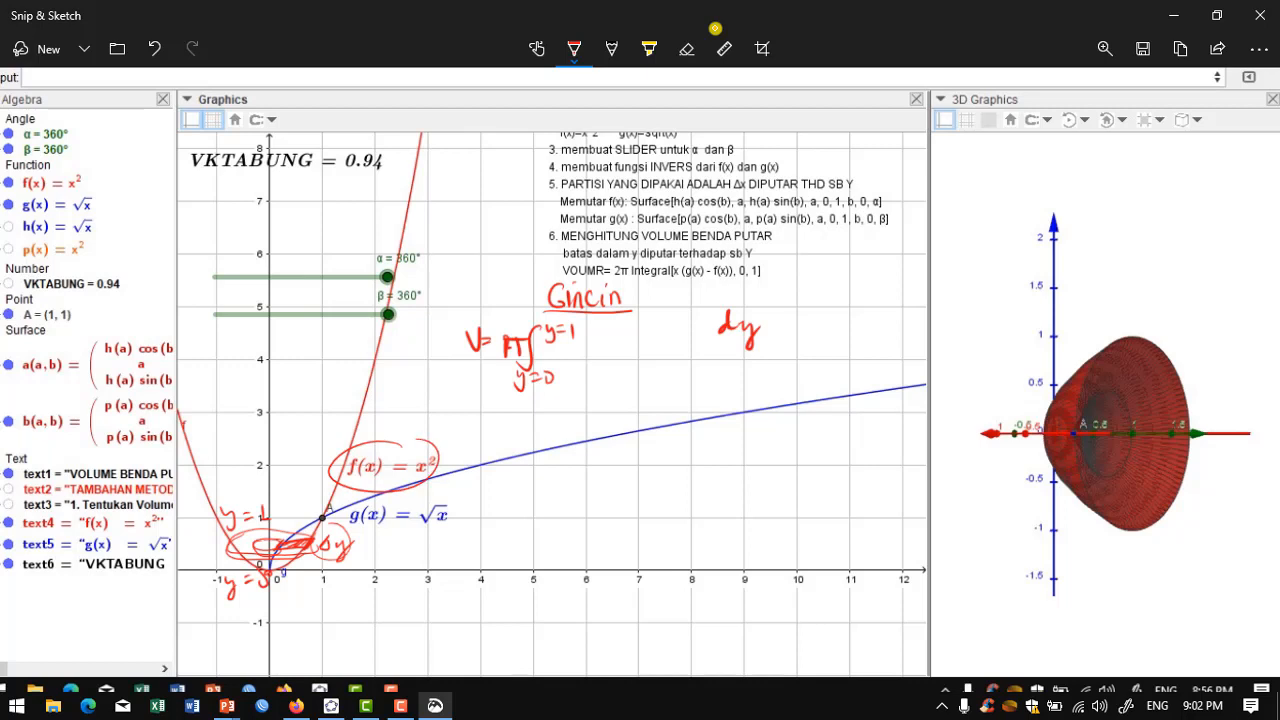
mouse_move(448, 467)
left_mouse_down()
mouse_move(451, 484)
mouse_move(480, 481)
left_mouse_up()
mouse_move(480, 467)
left_mouse_down()
mouse_move(467, 482)
mouse_move(508, 482)
mouse_move(531, 460)
left_mouse_up()
left_click_drag(513, 474, 514, 495)
Handwrite the inversion y = x², √y = √x², √y = x below the 3D solid and box the last line.
mouse_move(960, 536)
left_mouse_down()
mouse_move(963, 560)
mouse_move(992, 539)
left_mouse_up()
mouse_move(978, 550)
left_mouse_down()
mouse_move(1030, 550)
mouse_move(1010, 552)
left_mouse_up()
left_click_drag(1024, 520, 1040, 528)
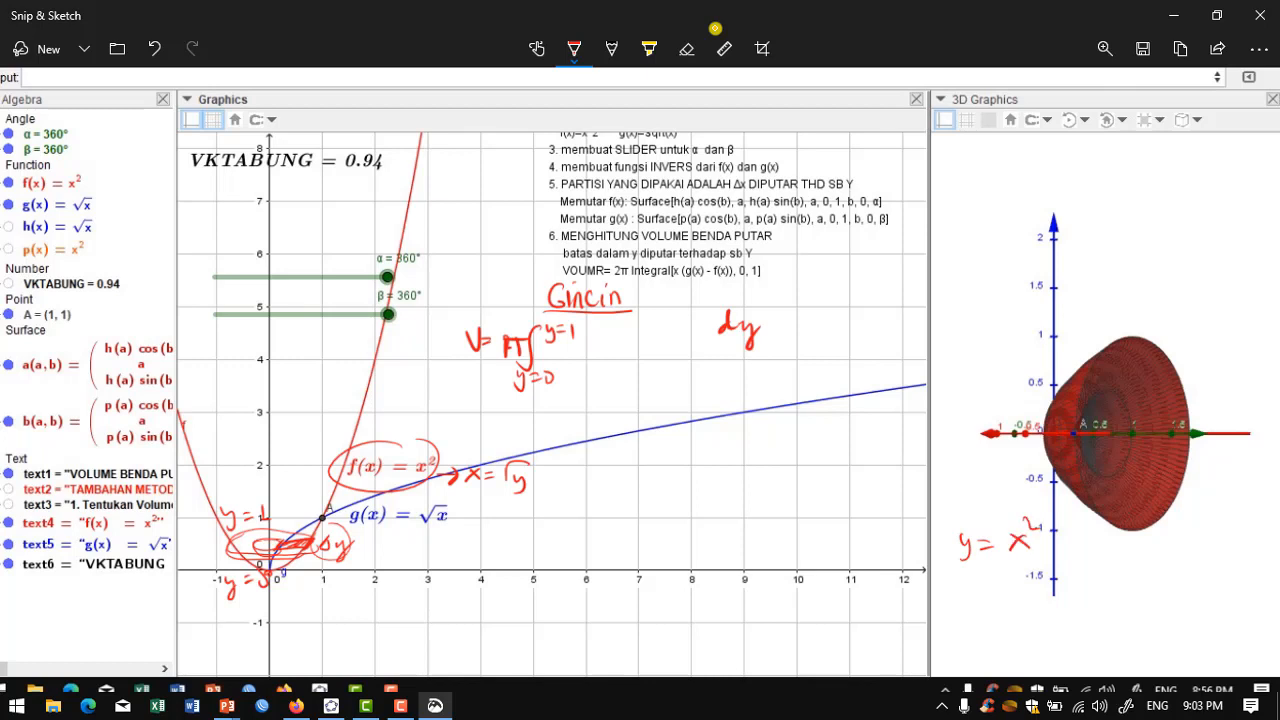
mouse_move(951, 569)
left_mouse_down()
mouse_move(956, 586)
mouse_move(971, 561)
mouse_move(966, 586)
left_mouse_up()
mouse_move(975, 573)
left_mouse_down()
mouse_move(966, 594)
mouse_move(996, 571)
left_mouse_up()
left_click_drag(985, 580, 1000, 579)
left_click_drag(1008, 576, 1048, 560)
mouse_move(1025, 575)
left_mouse_down()
mouse_move(1035, 587)
mouse_move(1023, 588)
left_mouse_up()
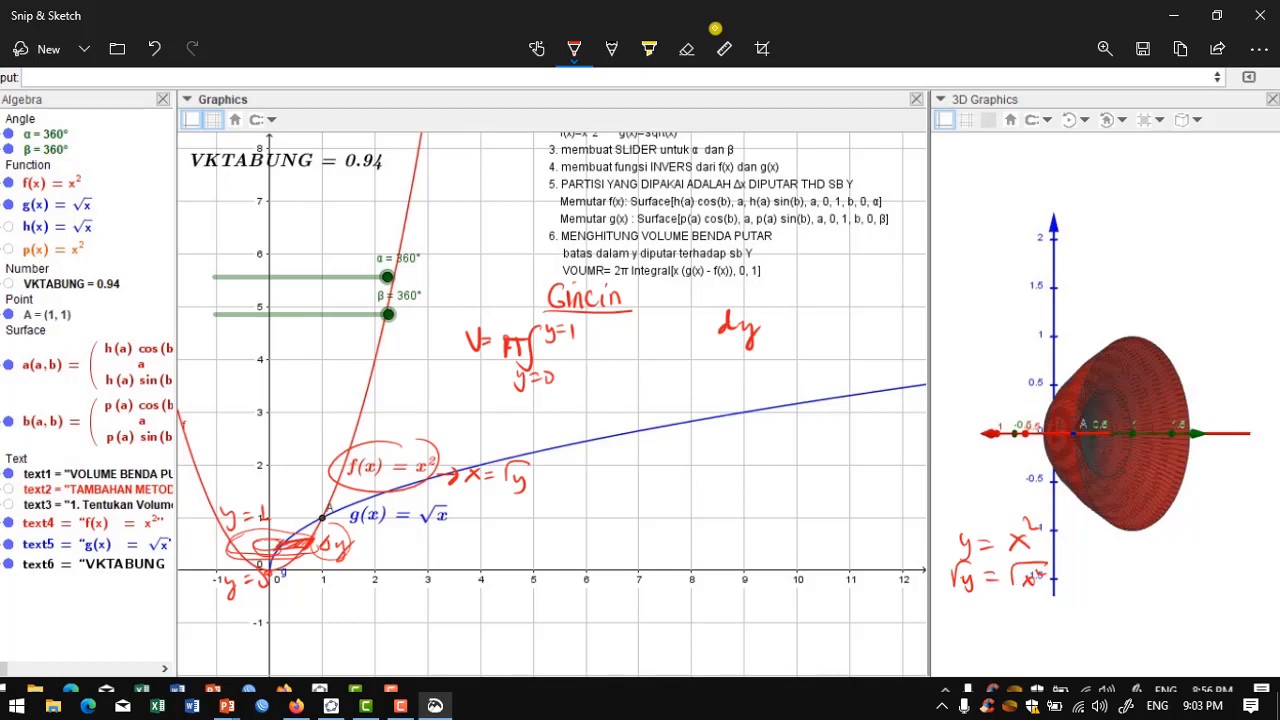
mouse_move(958, 614)
left_mouse_down()
mouse_move(974, 598)
mouse_move(973, 634)
left_mouse_up()
left_click_drag(996, 618, 1005, 617)
left_click_drag(996, 625, 1032, 626)
left_click_drag(1032, 611, 1020, 626)
mouse_move(938, 592)
left_mouse_down()
mouse_move(1056, 642)
mouse_move(940, 594)
left_mouse_up()
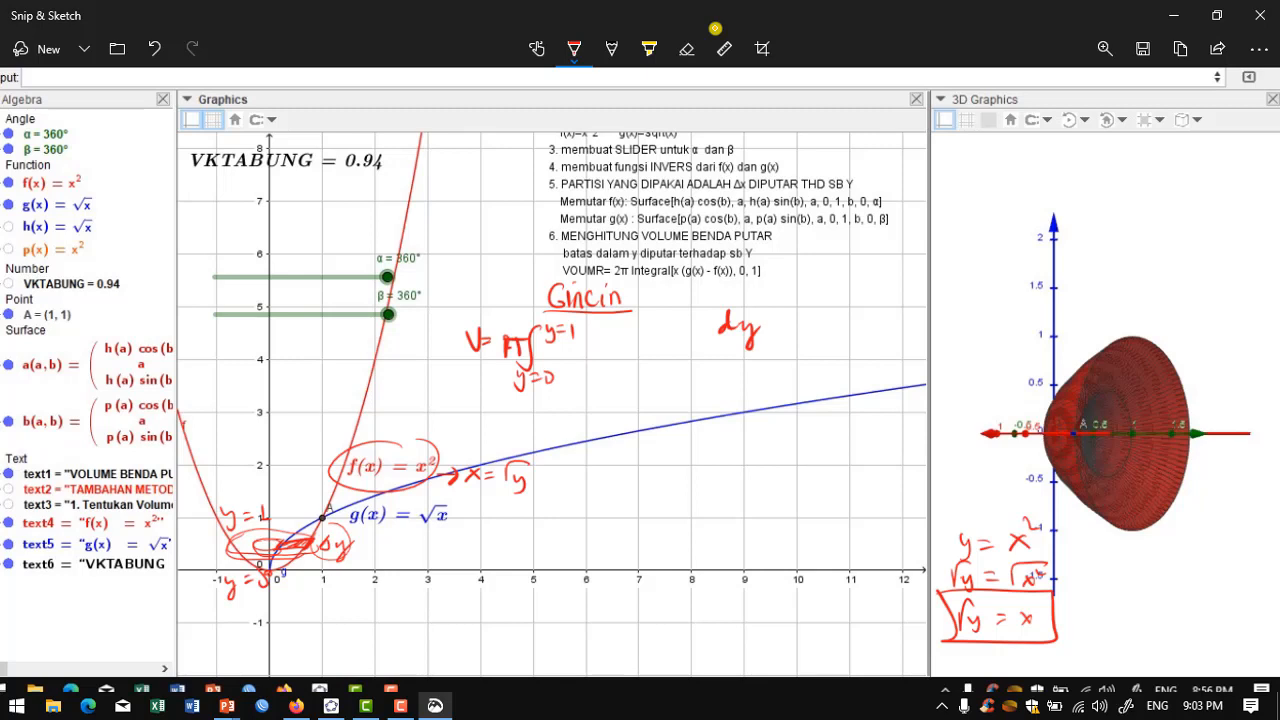
Write the outer radius term (√y)² followed by a minus sign in the ring volume integral.
mouse_move(582, 350)
left_mouse_down()
mouse_move(602, 336)
mouse_move(596, 368)
mouse_move(580, 374)
left_mouse_up()
left_click_drag(612, 332, 618, 374)
left_click_drag(625, 328, 653, 355)
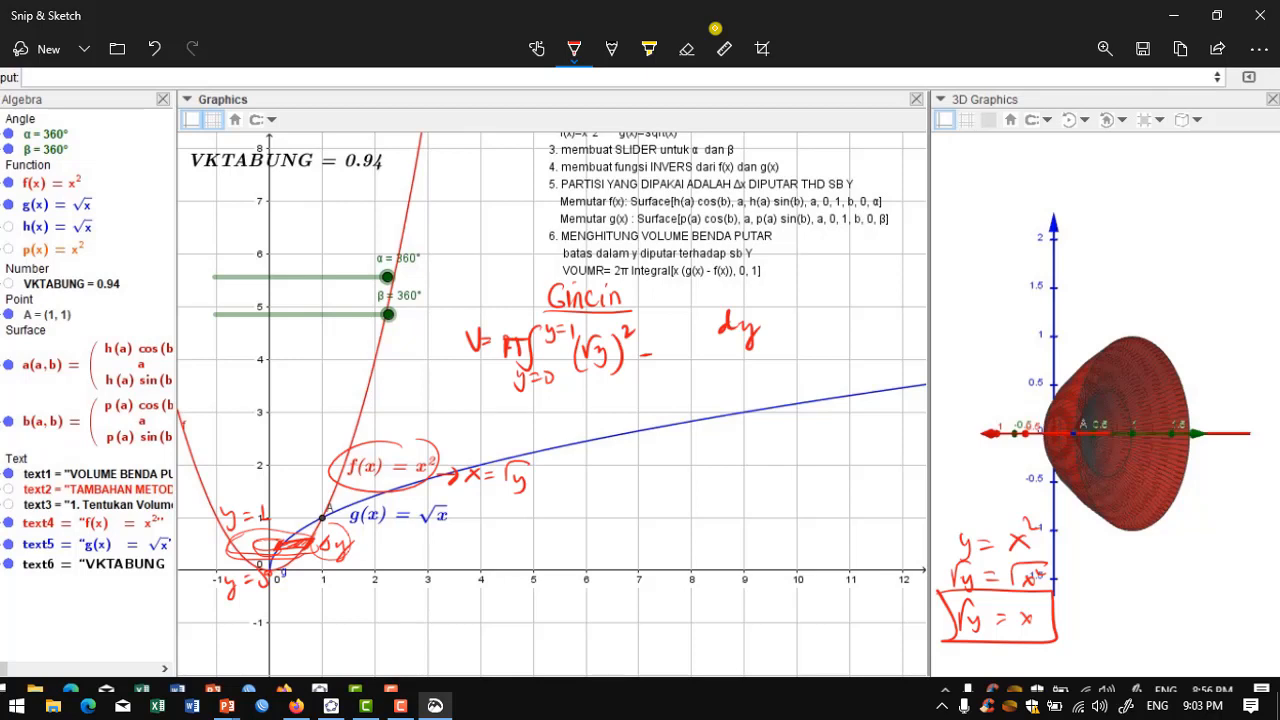
Handwrite the inversion y = √x, y² = x below the x-axis of the 2D graph and box the result.
mouse_move(715, 608)
left_mouse_down()
mouse_move(717, 633)
mouse_move(748, 609)
left_mouse_up()
mouse_move(736, 620)
left_mouse_down()
mouse_move(793, 597)
mouse_move(788, 619)
left_mouse_up()
left_click_drag(789, 606, 728, 661)
left_click_drag(738, 628, 760, 639)
left_click_drag(753, 647, 790, 650)
mouse_move(790, 632)
left_mouse_down()
mouse_move(776, 652)
mouse_move(818, 645)
mouse_move(706, 662)
left_mouse_up()
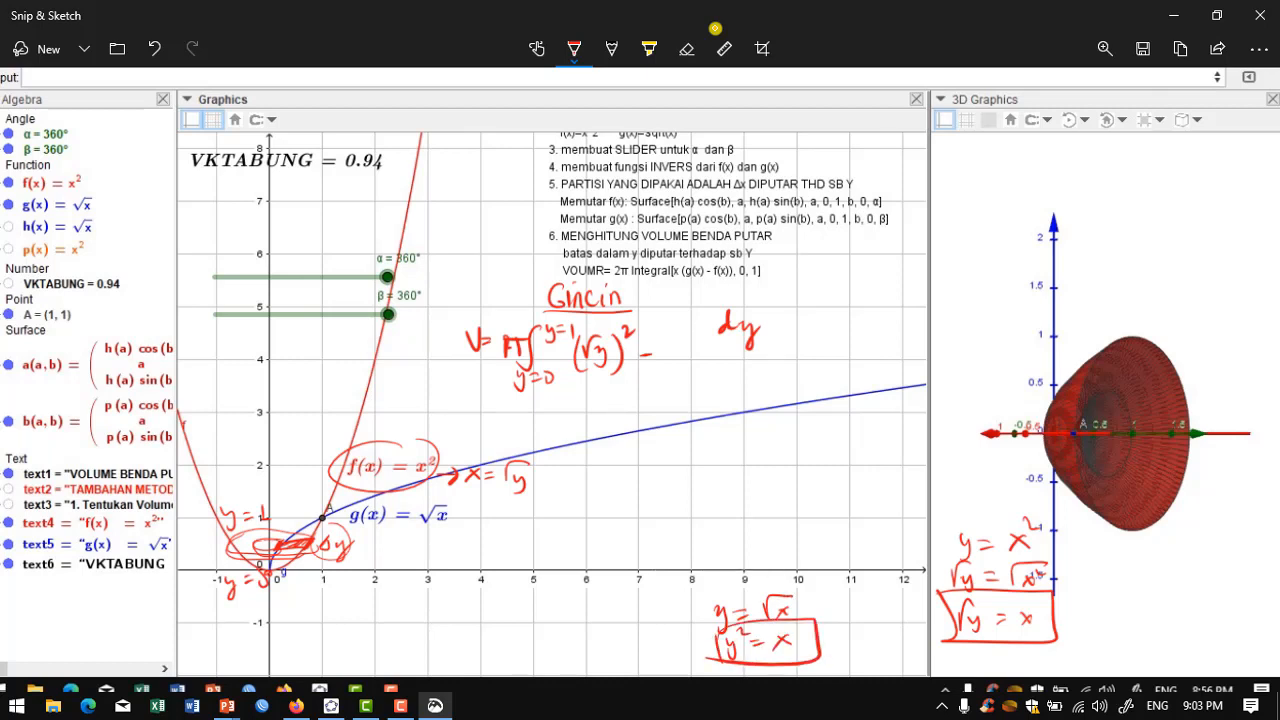
Write the inner radius term (y²)² after the minus sign in the ring volume integral.
left_click_drag(668, 346, 676, 358)
left_click_drag(684, 345, 674, 378)
mouse_move(684, 334)
left_mouse_down()
mouse_move(693, 346)
mouse_move(664, 380)
mouse_move(704, 376)
left_mouse_up()
left_click_drag(704, 318, 716, 336)
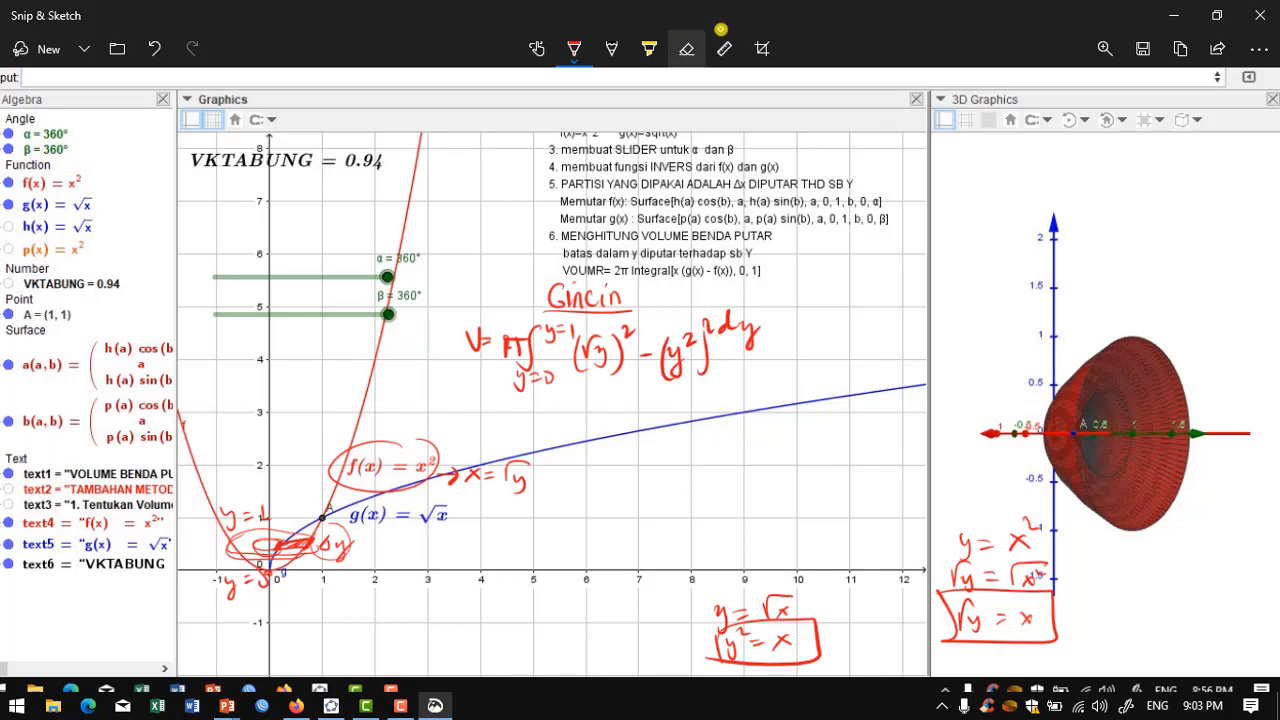
Erase the crowded dy and rewrite it with more space after (y²)² in the integral.
left_click(686, 48)
left_click(750, 336)
left_click(728, 322)
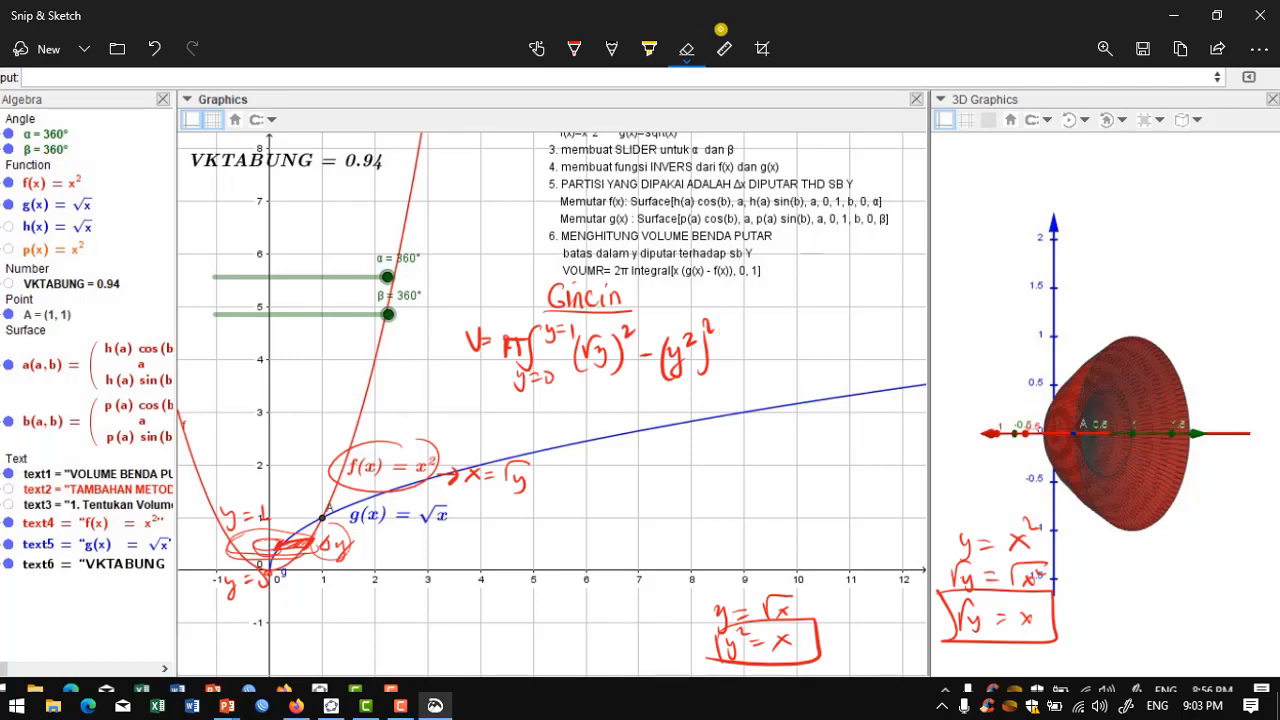
left_click(574, 48)
mouse_move(752, 346)
left_mouse_down()
mouse_move(742, 358)
mouse_move(752, 350)
left_mouse_up()
left_click_drag(756, 334, 757, 358)
left_click_drag(762, 344, 768, 356)
left_click_drag(774, 342, 768, 375)
Circle the VKTABUNG value 0.94 and handwrite the simplified integral = π∫ y − y⁴ dy with limits 0 and 1.
mouse_move(375, 122)
left_mouse_down()
mouse_move(340, 176)
mouse_move(390, 128)
left_mouse_up()
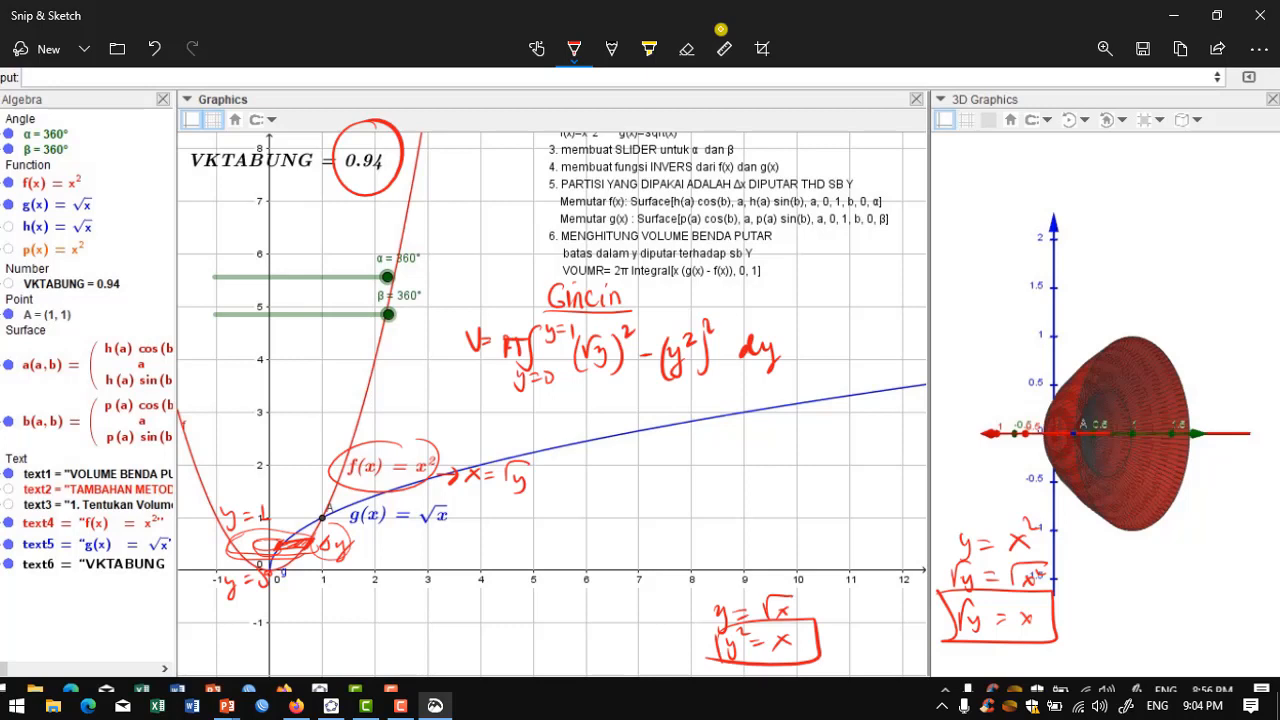
left_click_drag(527, 411, 526, 426)
mouse_move(535, 409)
left_mouse_down()
mouse_move(537, 429)
mouse_move(555, 407)
mouse_move(560, 434)
mouse_move(583, 427)
mouse_move(589, 403)
mouse_move(617, 417)
mouse_move(611, 432)
left_mouse_up()
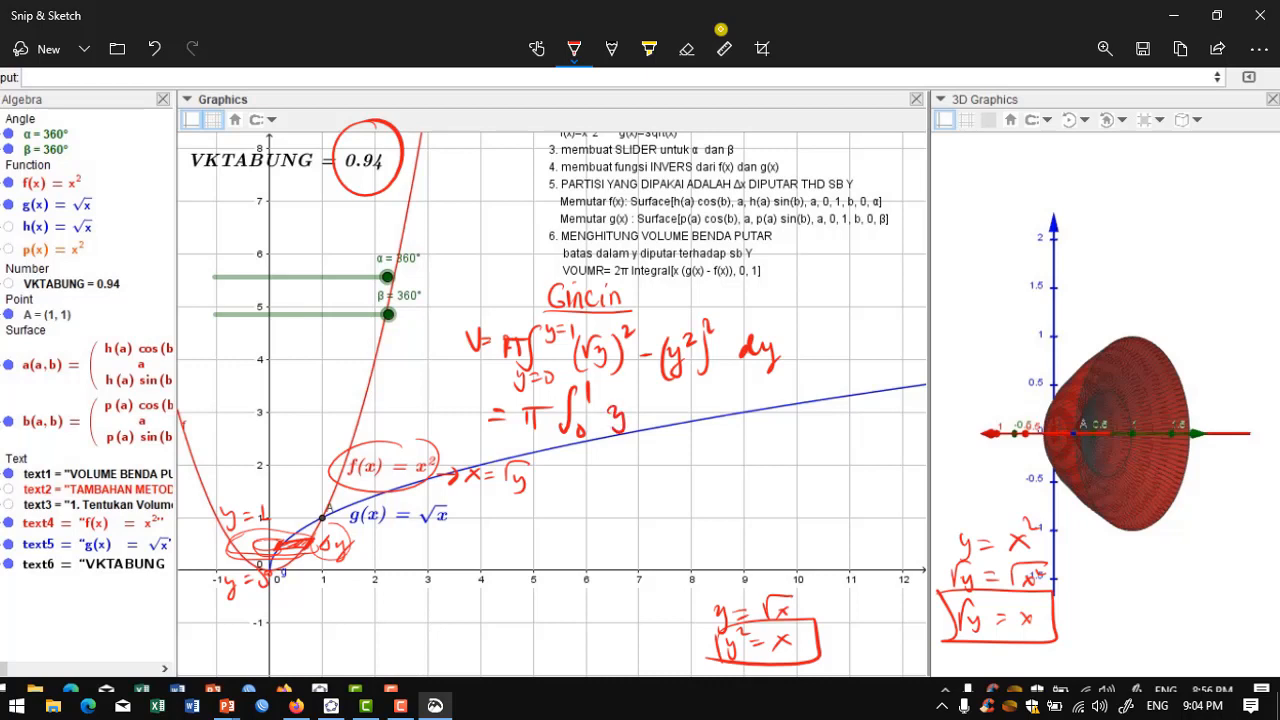
mouse_move(678, 405)
left_mouse_down()
mouse_move(687, 438)
mouse_move(705, 406)
mouse_move(758, 436)
left_mouse_up()
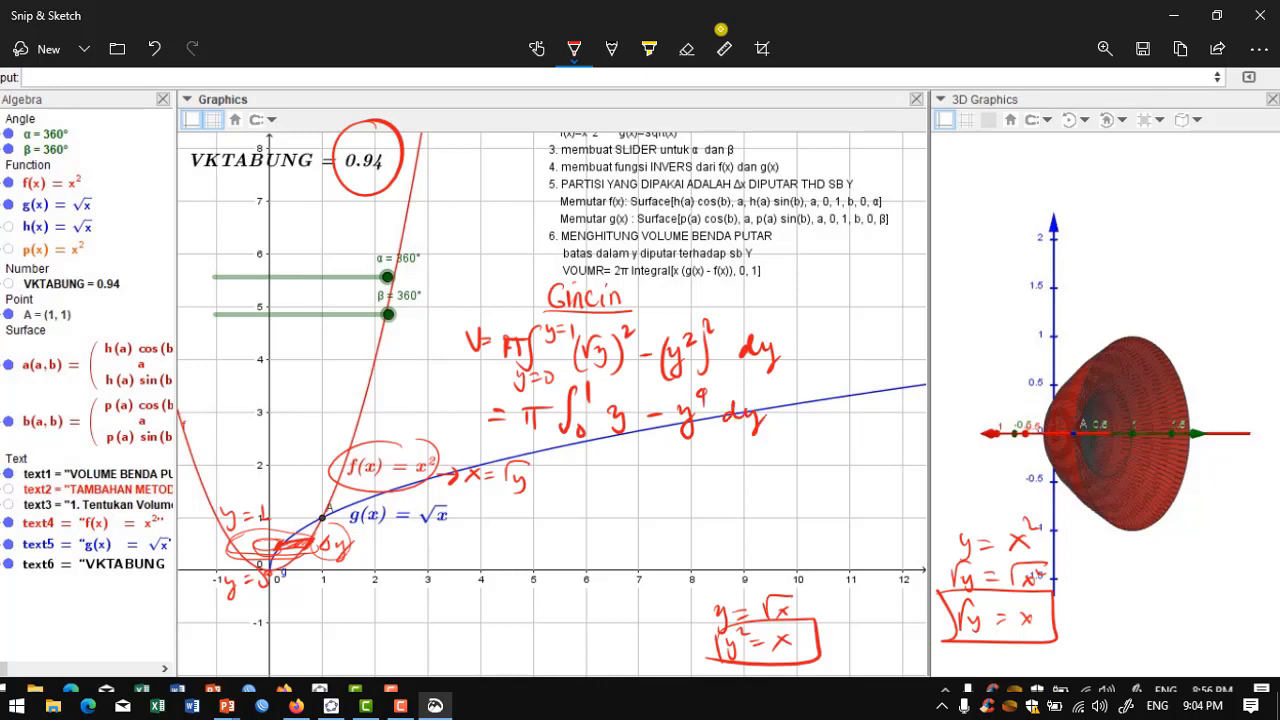
Handwrite the antiderivative line = π[½y² − ⅕y⁵] with limits 0 and 1 below the simplified integral.
left_click_drag(584, 477, 603, 476)
left_click_drag(581, 489, 601, 489)
left_click_drag(626, 465, 625, 484)
mouse_move(632, 468)
left_mouse_down()
mouse_move(634, 485)
mouse_move(644, 461)
left_mouse_up()
left_click_drag(667, 449, 667, 475)
mouse_move(659, 474)
left_mouse_down()
mouse_move(676, 470)
mouse_move(676, 489)
mouse_move(696, 488)
mouse_move(684, 495)
left_mouse_up()
left_click_drag(698, 452, 770, 473)
mouse_move(756, 484)
left_mouse_down()
mouse_move(755, 499)
mouse_move(788, 480)
left_mouse_up()
left_click_drag(794, 467, 784, 493)
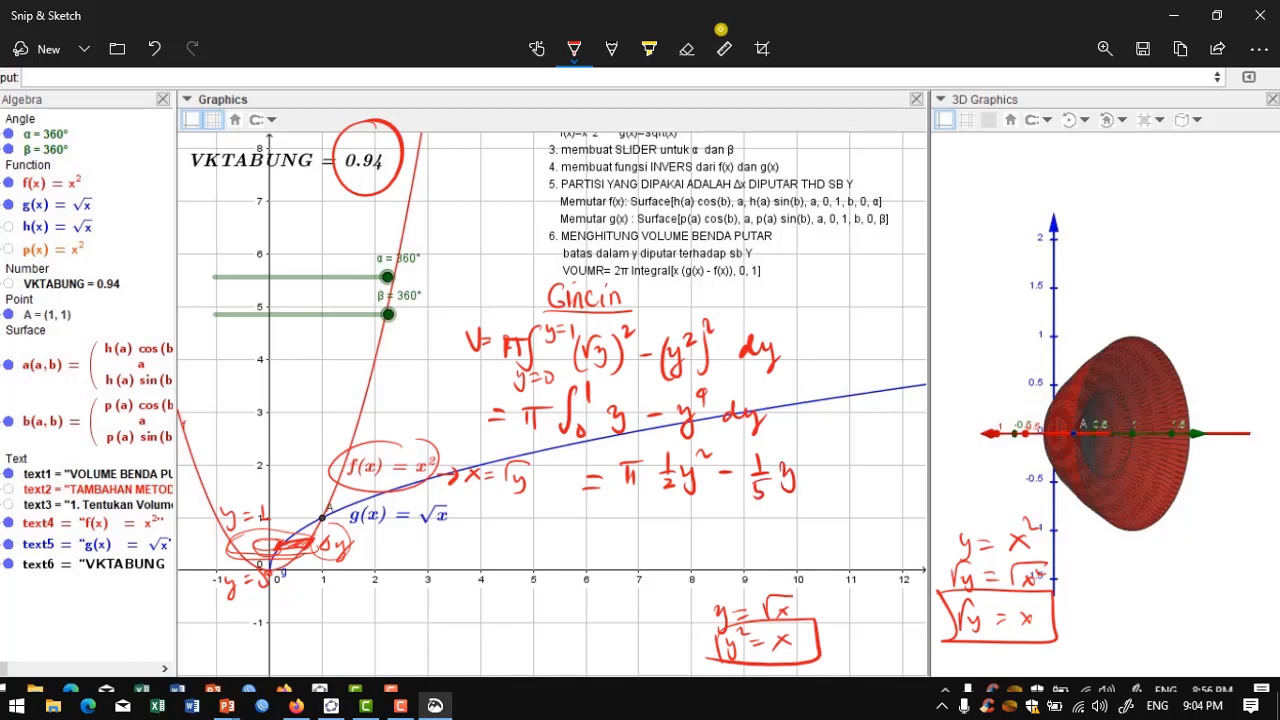
left_click_drag(793, 447, 804, 443)
mouse_move(814, 441)
left_mouse_down()
mouse_move(815, 495)
mouse_move(847, 499)
mouse_move(836, 488)
left_mouse_up()
left_click_drag(834, 430, 836, 449)
mouse_move(663, 447)
left_mouse_down()
mouse_move(652, 448)
mouse_move(665, 512)
left_mouse_up()
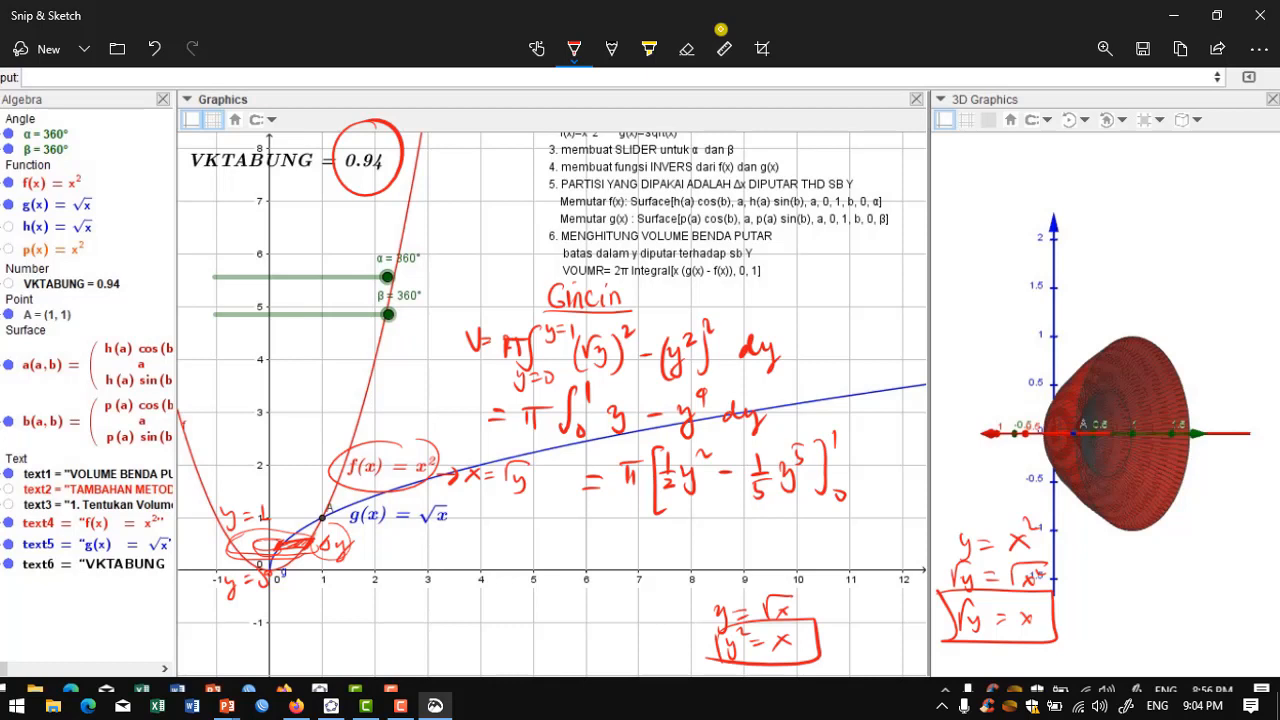
Draw an arrow up from the antiderivative and handwrite its evaluation = π[(½ − ⅕) − (0)] above the 3D solid.
mouse_move(852, 462)
left_mouse_down()
mouse_move(868, 242)
mouse_move(875, 252)
left_mouse_up()
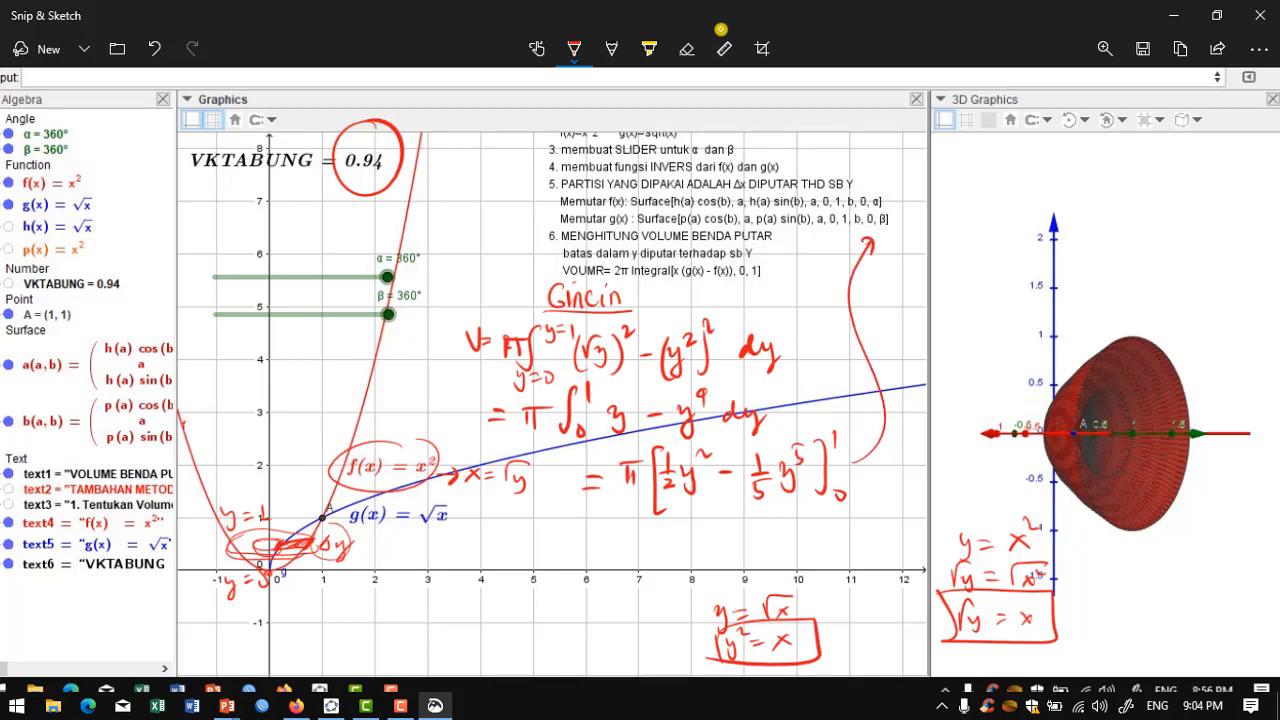
left_click_drag(901, 173, 909, 172)
left_click_drag(900, 179, 937, 182)
left_click_drag(947, 163, 977, 198)
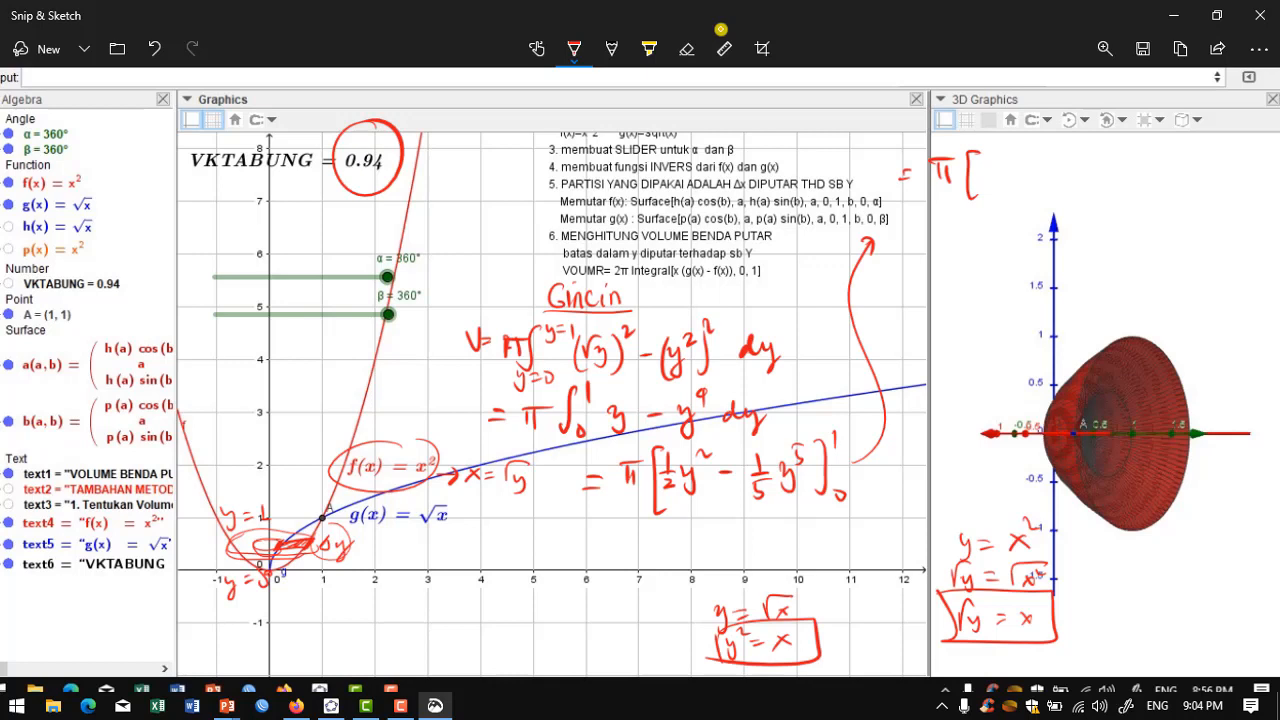
left_click_drag(995, 150, 1008, 192)
left_click_drag(1060, 155, 1070, 170)
mouse_move(1062, 177)
left_mouse_down()
mouse_move(1066, 193)
mouse_move(1076, 176)
left_mouse_up()
left_click_drag(1002, 146, 1000, 198)
mouse_move(1088, 146)
left_mouse_down()
mouse_move(1090, 200)
mouse_move(1130, 169)
left_mouse_up()
mouse_move(1156, 158)
left_mouse_down()
mouse_move(1146, 190)
mouse_move(1180, 191)
left_mouse_up()
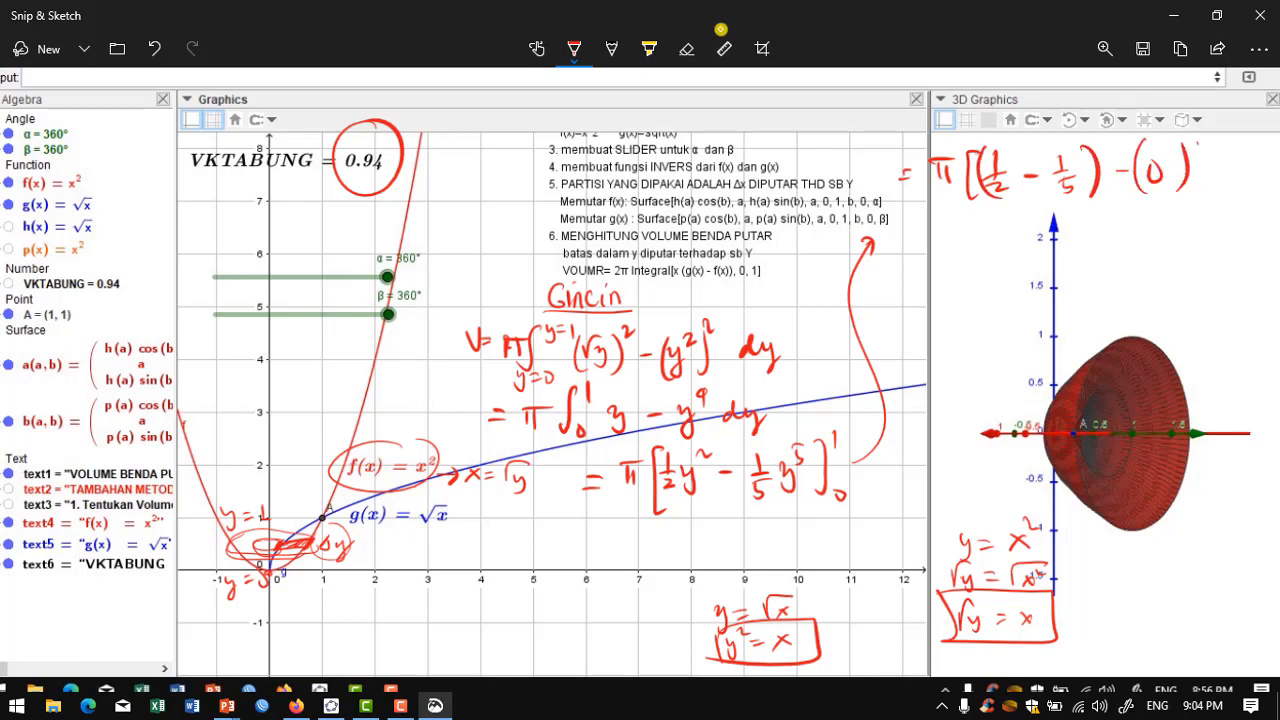
left_click_drag(1198, 141, 1192, 200)
Handwrite the simplification lines = π((5 − 2)/10) and = π 3/10 under the evaluated expression.
left_click_drag(905, 231, 919, 229)
left_click_drag(905, 245, 957, 245)
mouse_move(941, 222)
left_mouse_down()
mouse_move(965, 218)
mouse_move(980, 252)
mouse_move(1100, 222)
mouse_move(1058, 268)
left_mouse_up()
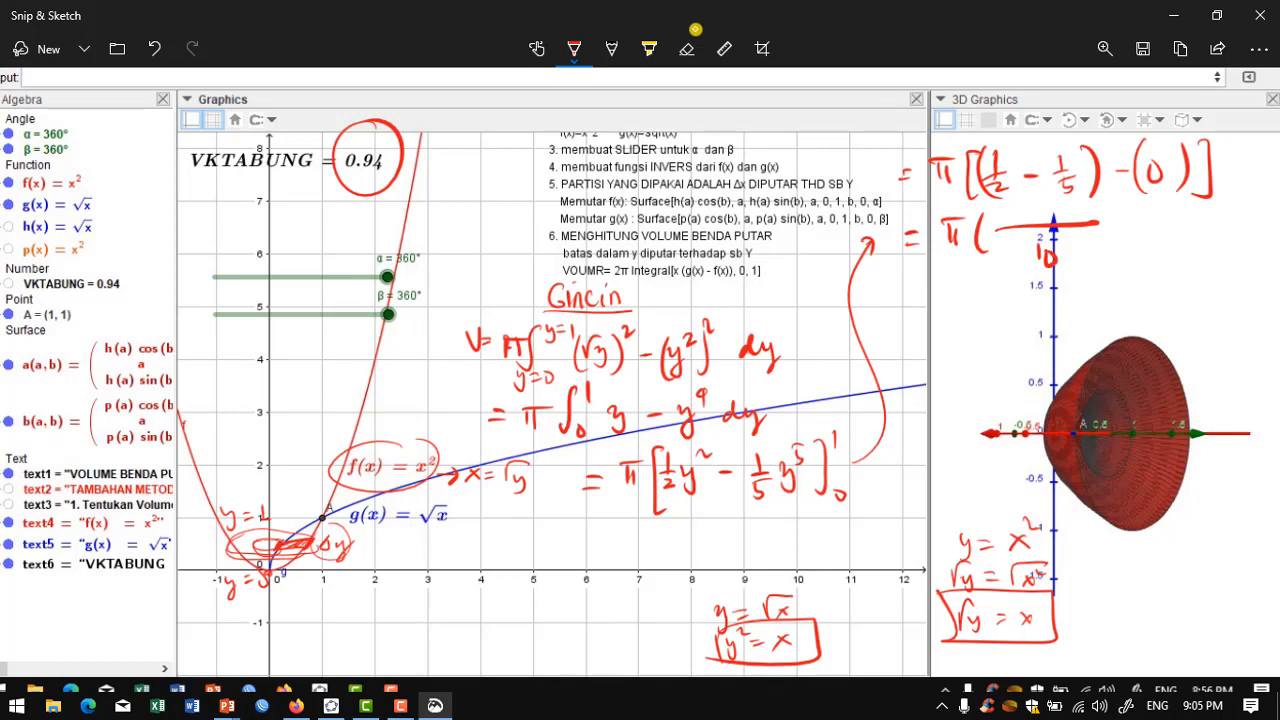
mouse_move(1004, 201)
left_mouse_down()
mouse_move(1001, 221)
mouse_move(1020, 199)
mouse_move(1083, 211)
mouse_move(1102, 260)
left_mouse_up()
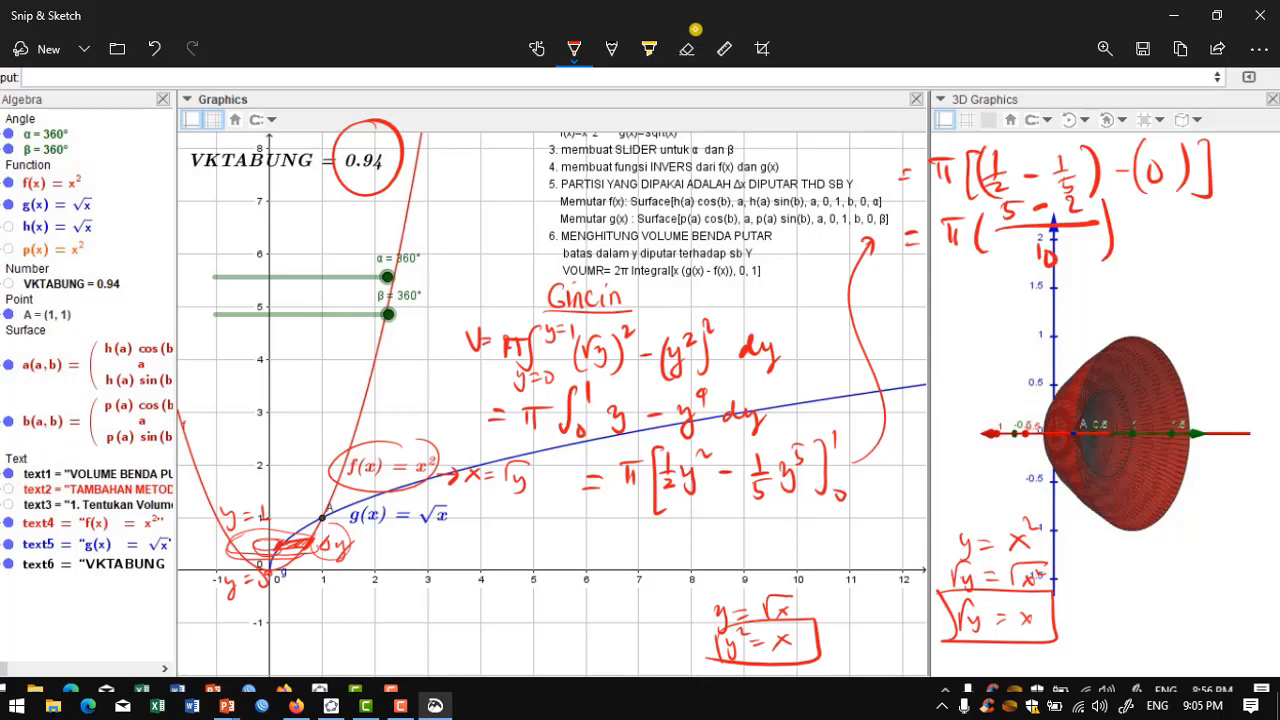
left_click_drag(997, 280, 1006, 300)
left_click_drag(988, 281, 1052, 283)
mouse_move(1040, 300)
left_mouse_down()
mouse_move(1038, 322)
mouse_move(1046, 310)
left_mouse_up()
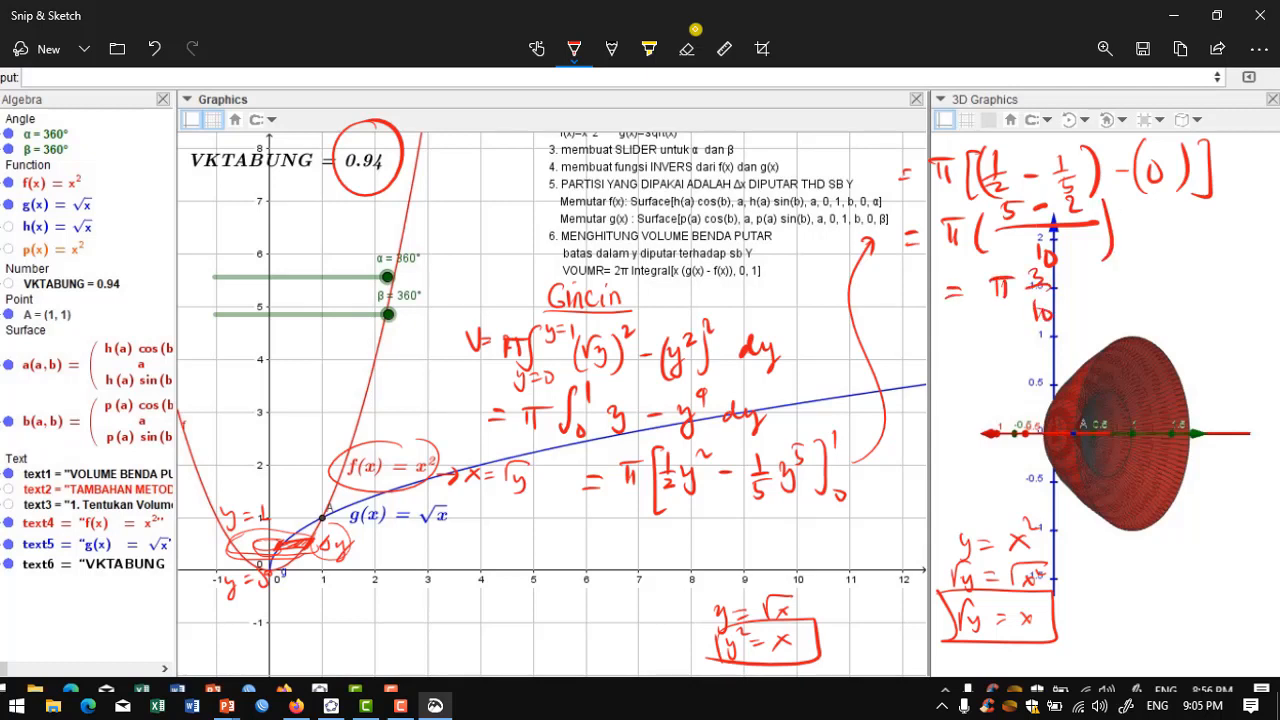
Handwrite the final volume 3/10 π and its decimal 0.94, circling both.
mouse_move(1152, 264)
left_mouse_down()
mouse_move(1160, 284)
mouse_move(1176, 281)
left_mouse_up()
mouse_move(1163, 293)
left_mouse_down()
mouse_move(1162, 313)
mouse_move(1190, 290)
left_mouse_up()
mouse_move(1199, 268)
left_mouse_down()
mouse_move(1198, 292)
mouse_move(1200, 262)
left_mouse_up()
mouse_move(1190, 230)
left_mouse_down()
mouse_move(1174, 236)
mouse_move(1206, 232)
left_mouse_up()
left_click_drag(1208, 350, 1232, 382)
left_click_drag(1258, 346, 1252, 370)
left_click_drag(1222, 320, 1228, 320)
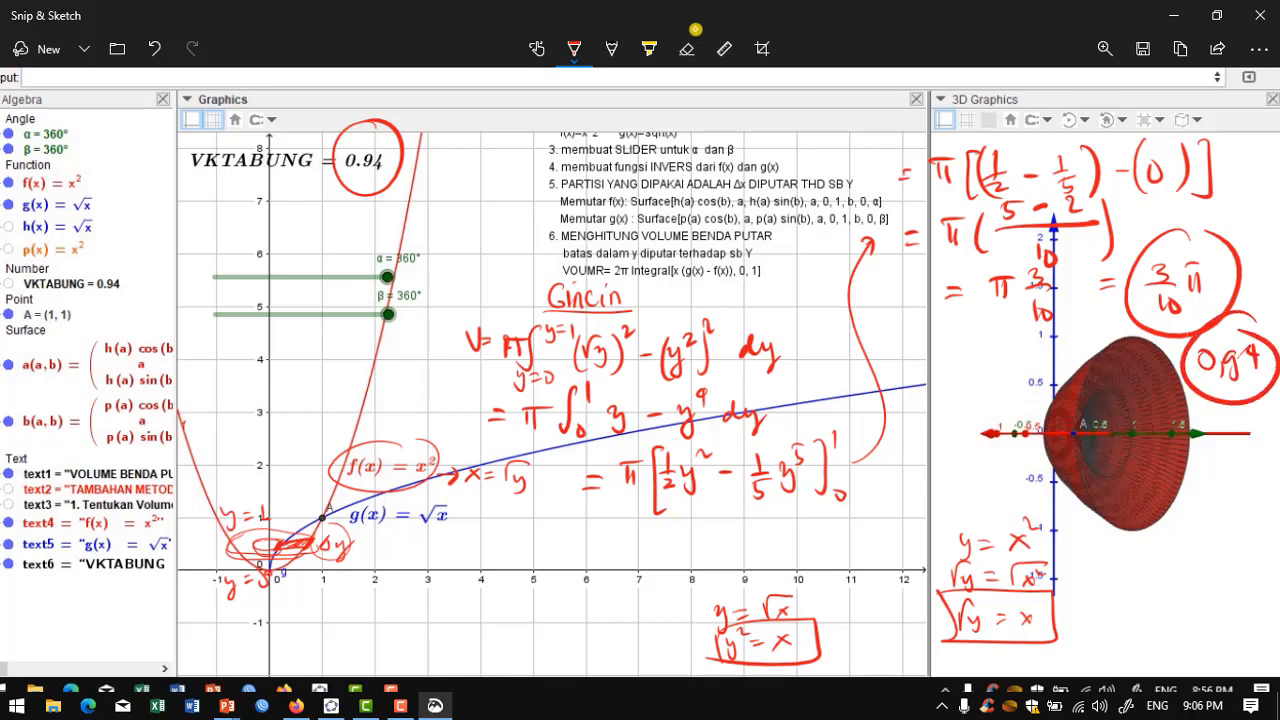
Draw a long arrow from the handwritten 0.94 to the VKTABUNG value and circle that value again.
mouse_move(1186, 385)
left_mouse_down()
mouse_move(1020, 286)
mouse_move(431, 150)
left_mouse_up()
left_click_drag(452, 126, 454, 152)
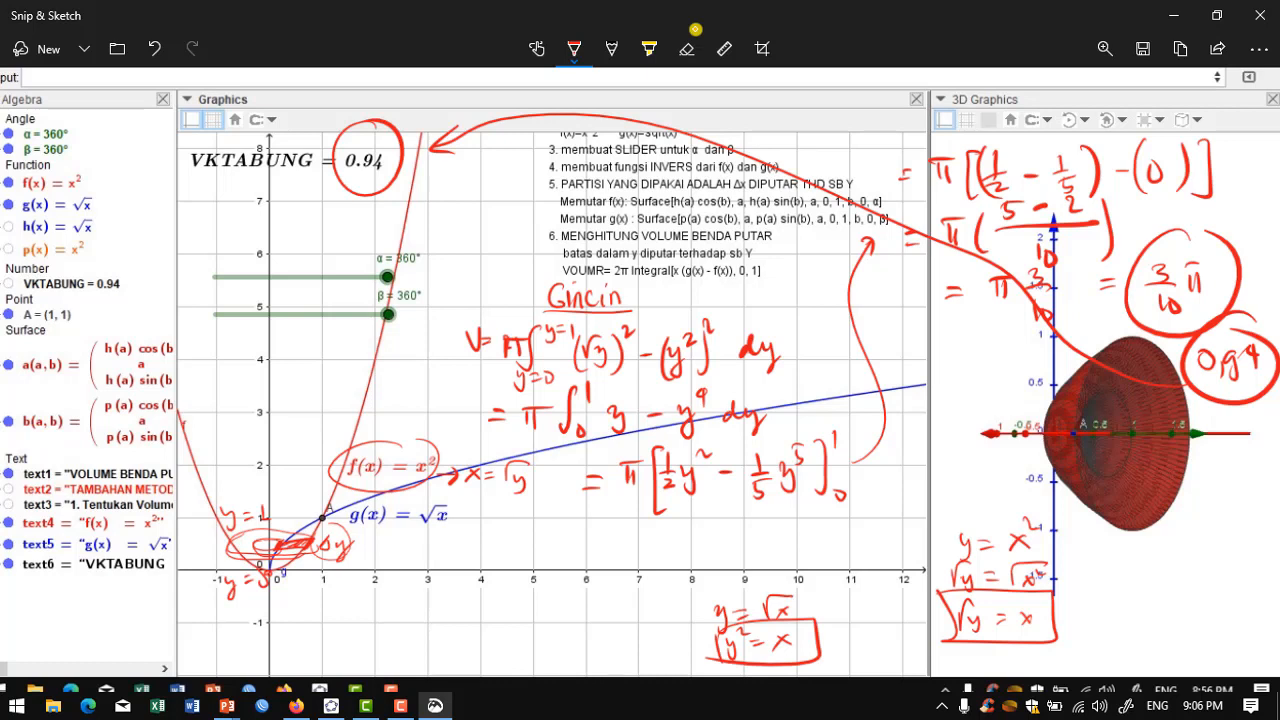
left_click_drag(372, 118, 410, 195)
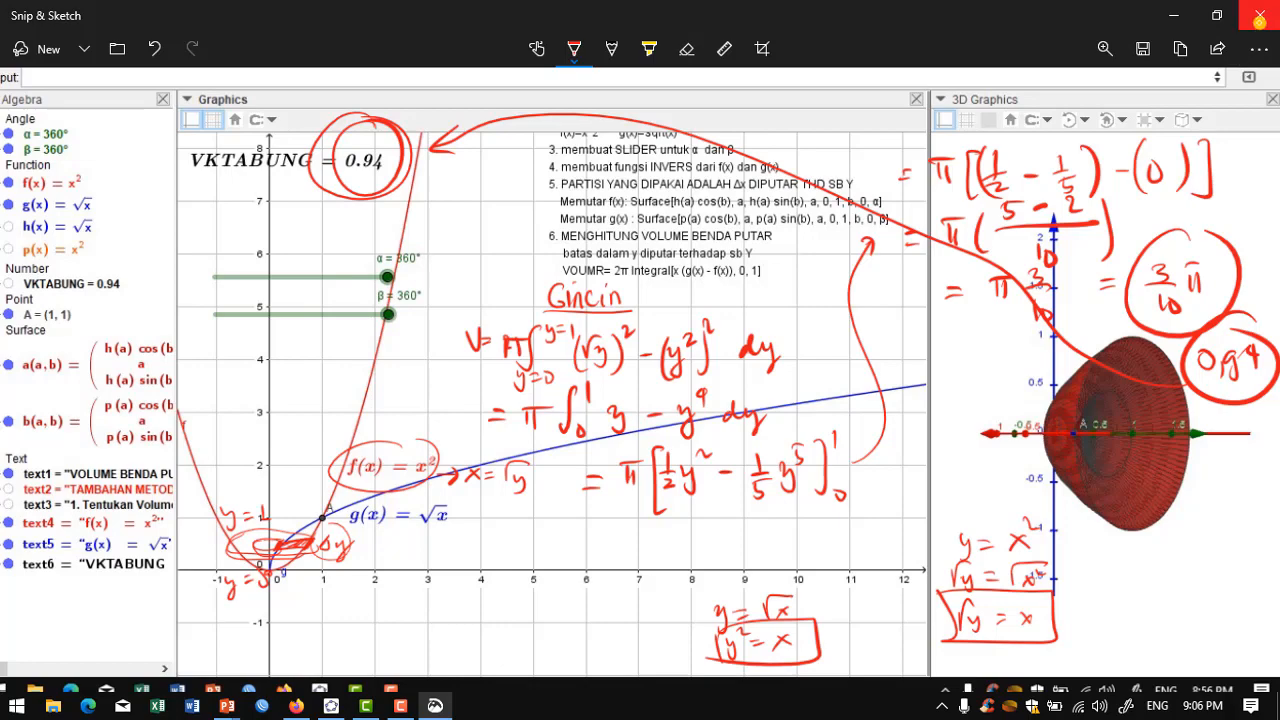
Close the annotated capture, show the TAMBAHAN METODE CINCIN text in GeoGebra, and move it up closer to note 6.
left_click(1255, 15)
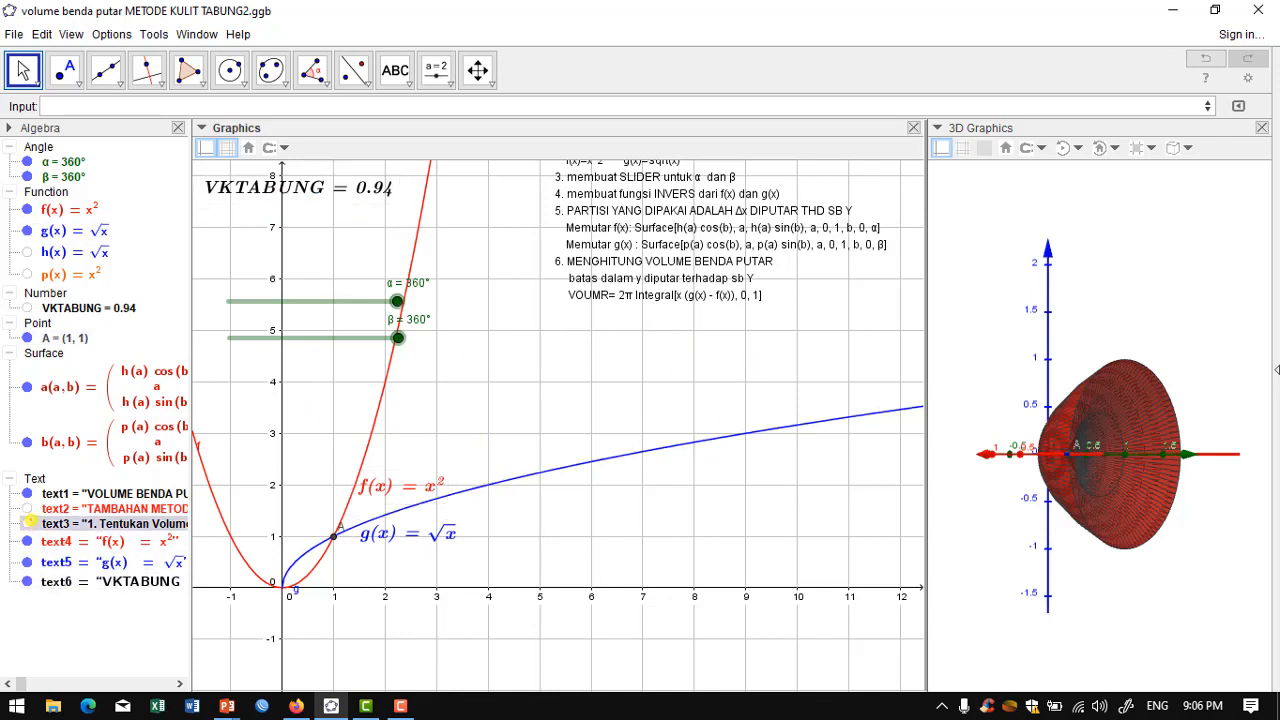
left_click(28, 508)
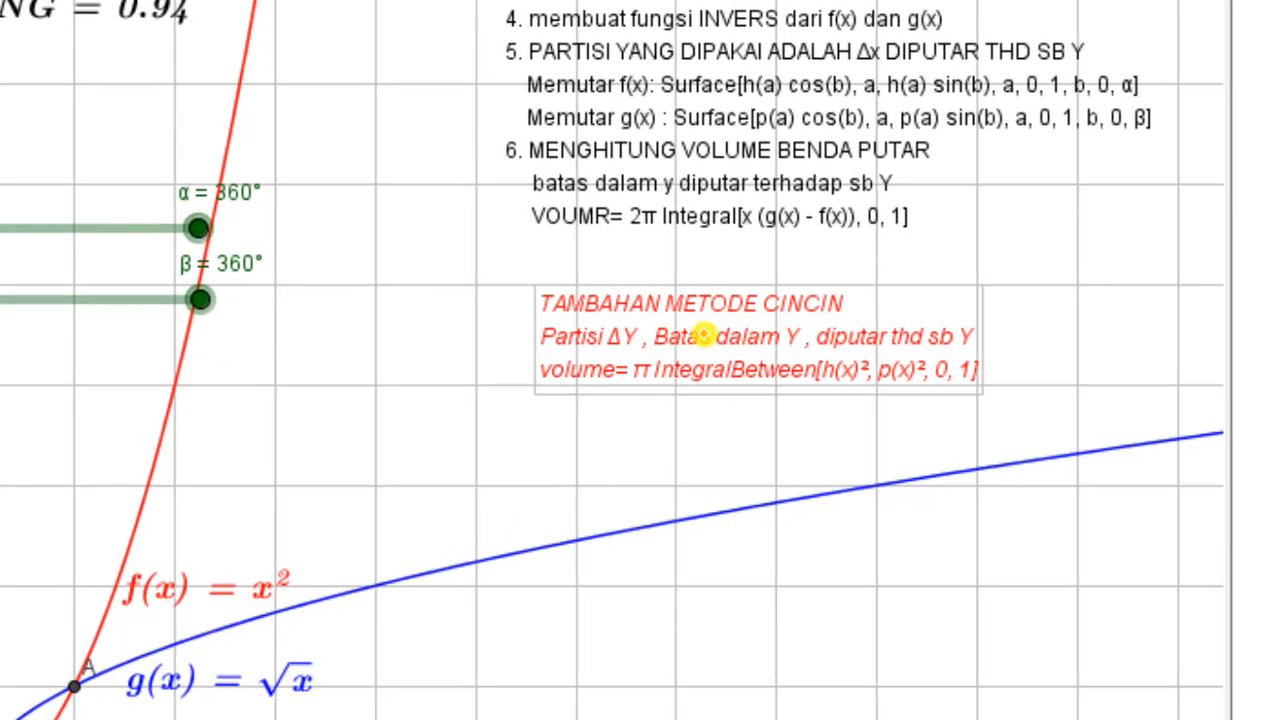
left_click_drag(704, 335, 691, 304)
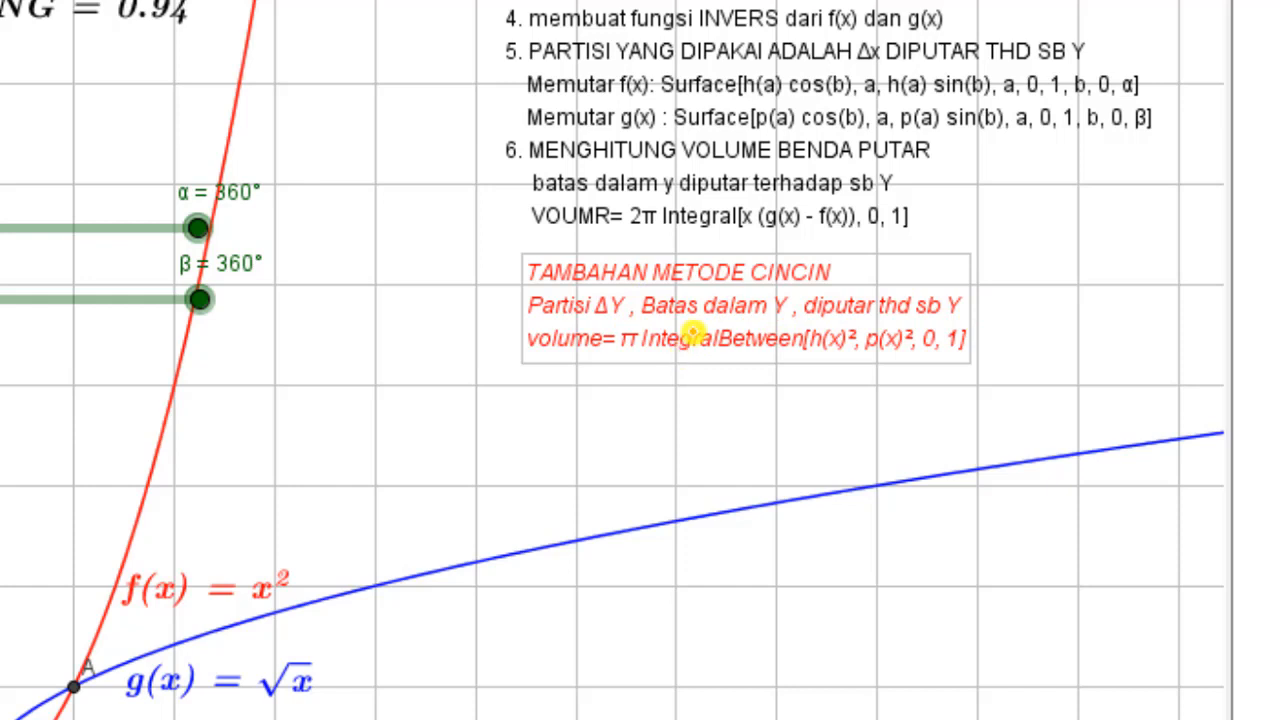
Copy π IntegralBetween[h(x)², p(x)², 0, 1] from the TAMBAHAN METODE CINCIN text and paste it as a new input expression.
double_click(692, 334)
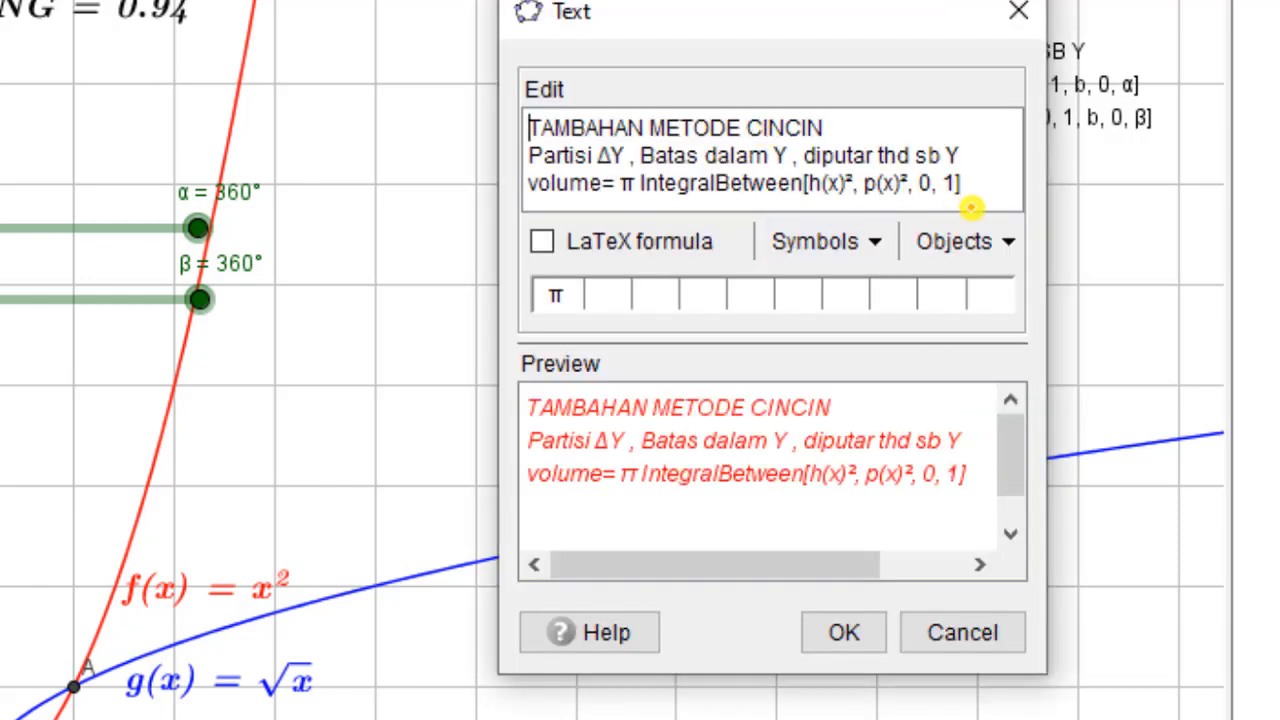
left_click_drag(962, 183, 618, 182)
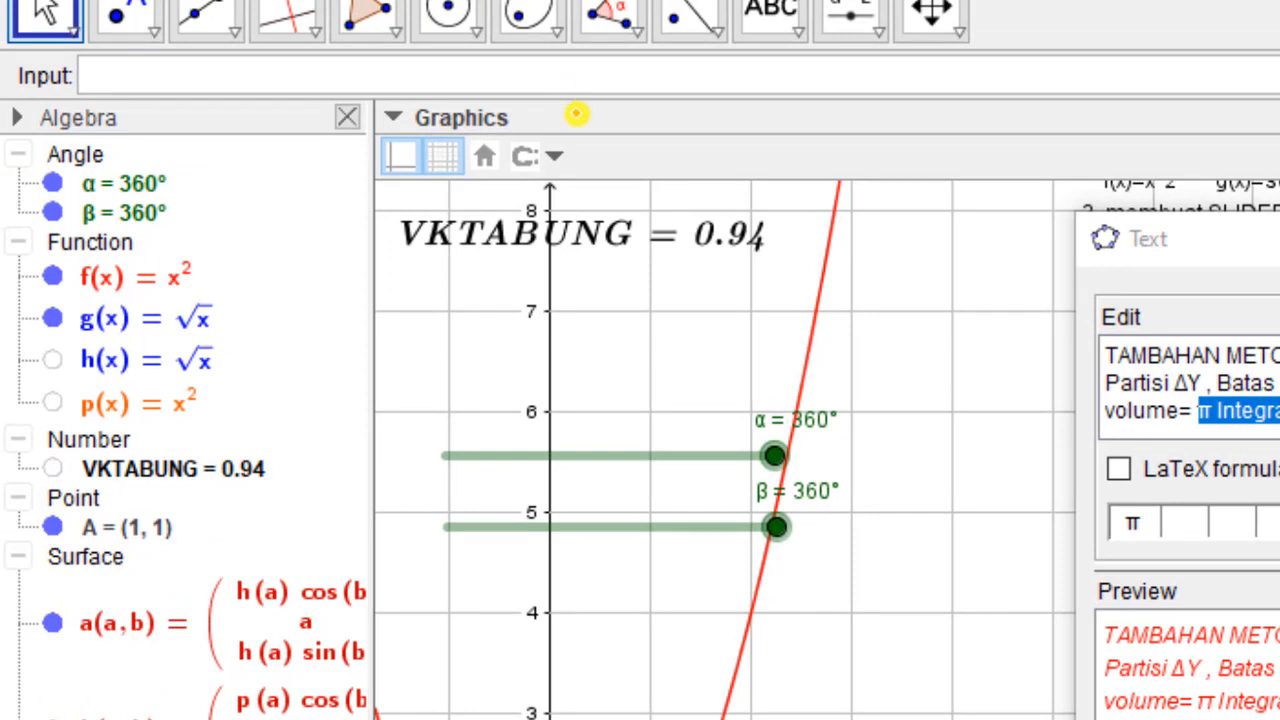
type("π IntegralBetween[h(x)², p(x)², 0, 1]")
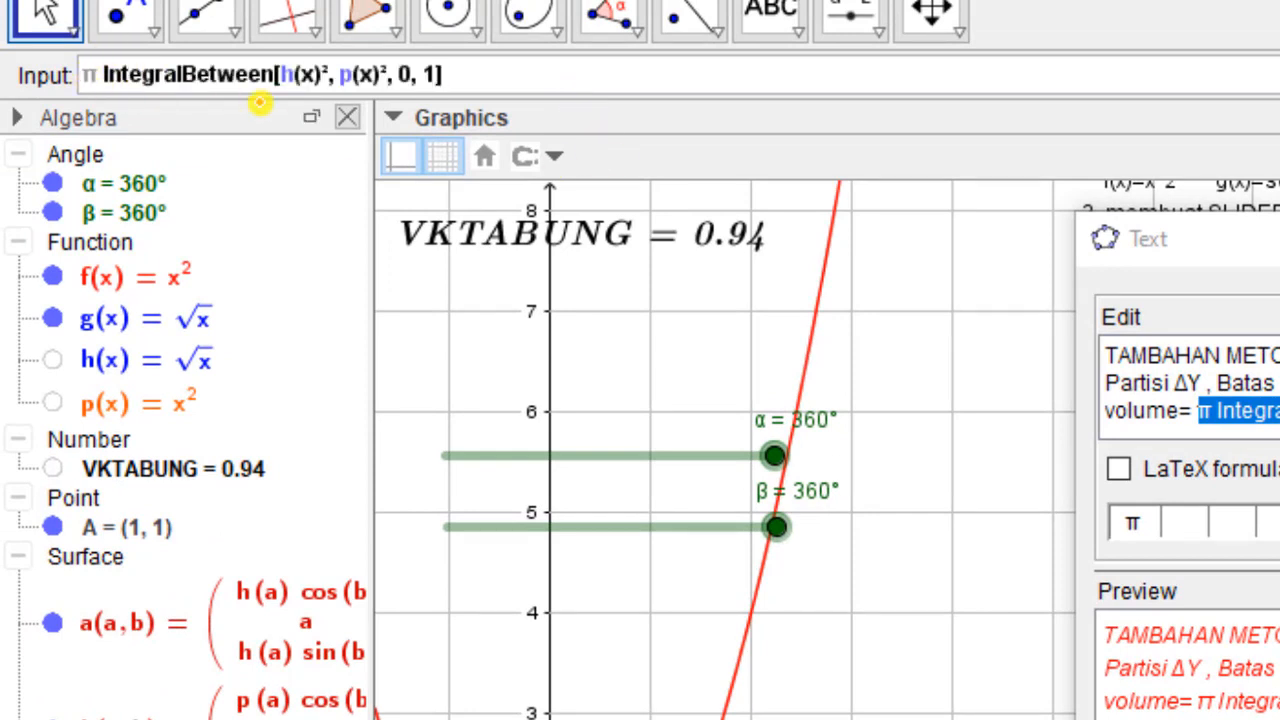
Name the pasted integral expression VCINCIN and create it as VCINCIN=π IntegralBetween[h(x)², p(x)², 0, 1].
type("V")
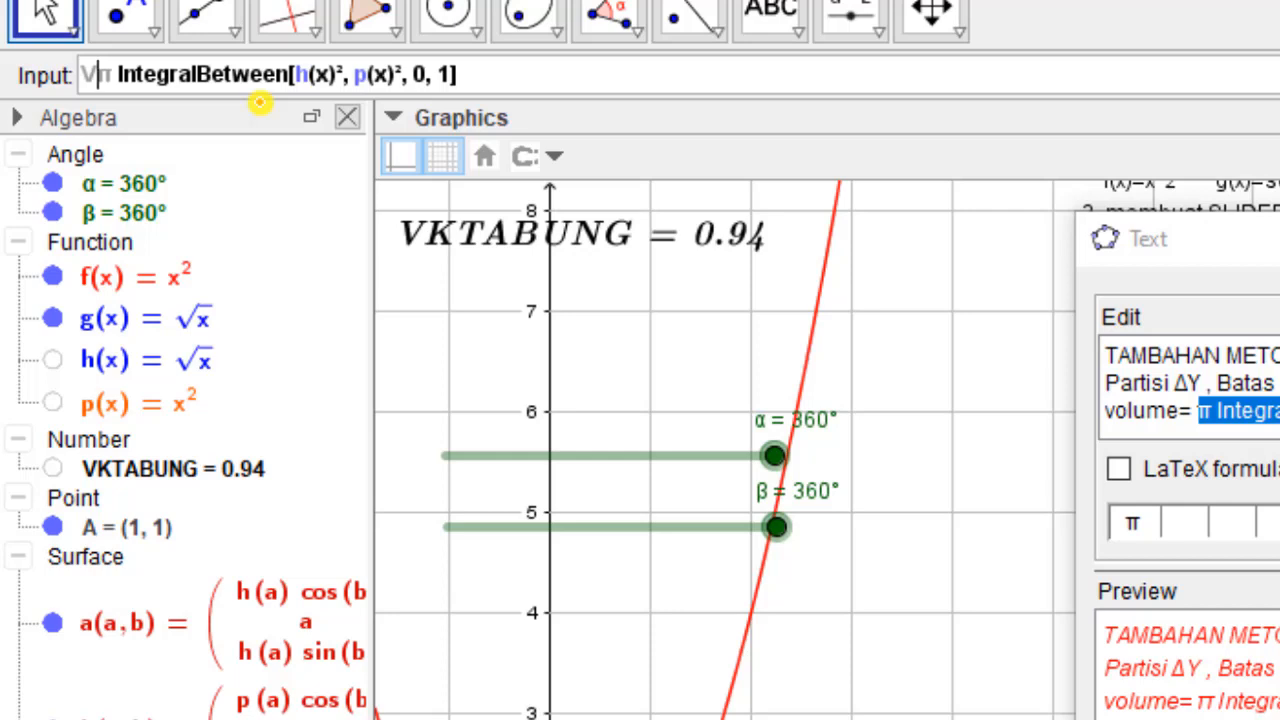
type("INCIN")
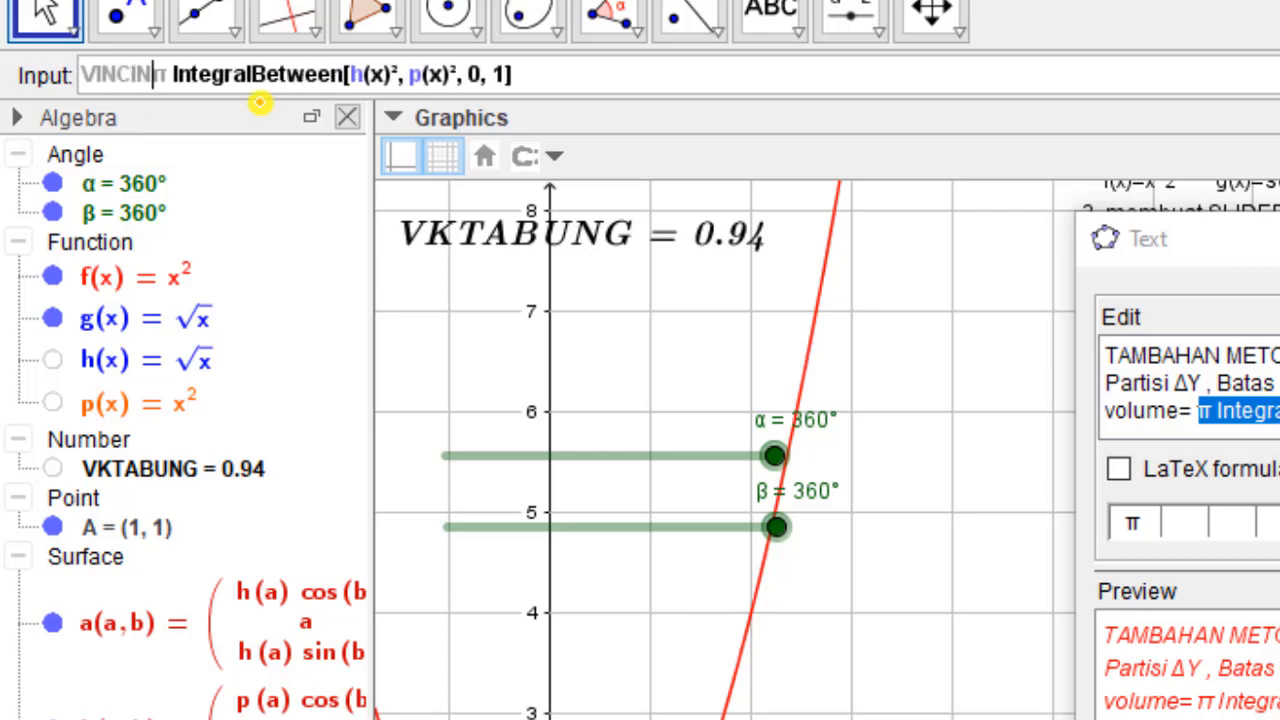
key("BackSpace")
key("BackSpace")
key("BackSpace")
key("BackSpace")
key("BackSpace")
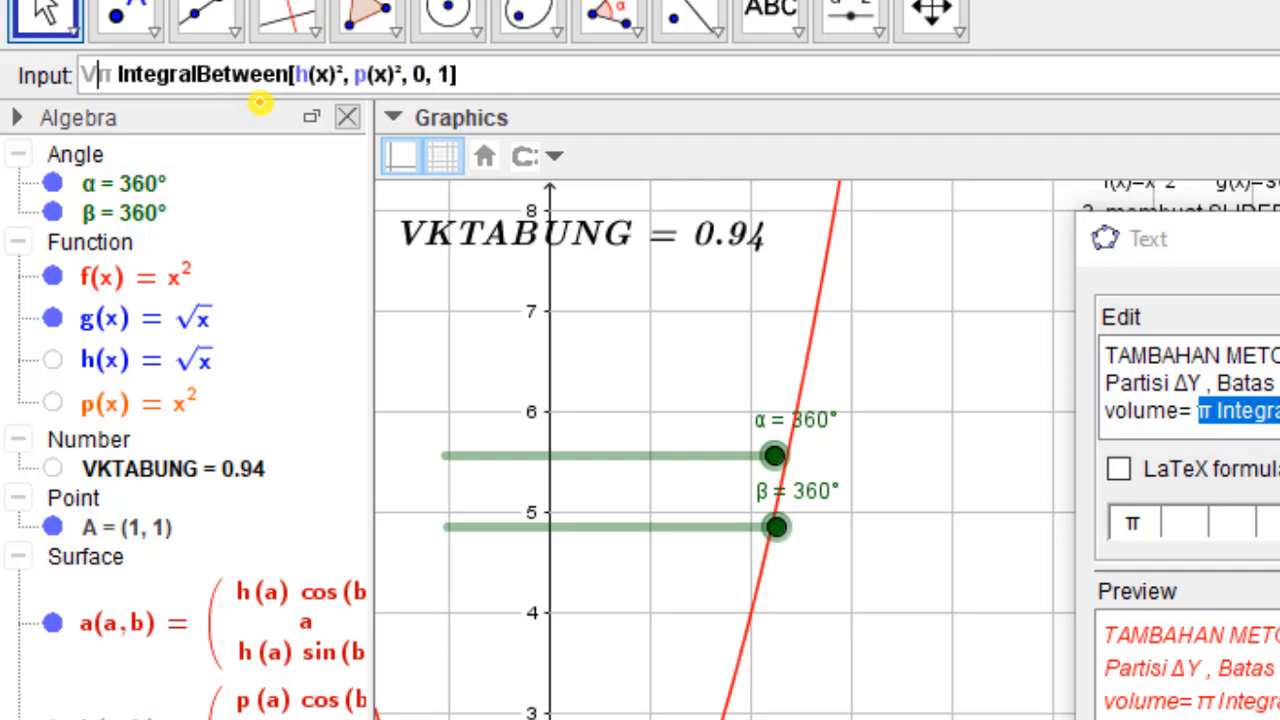
type("CINCIN")
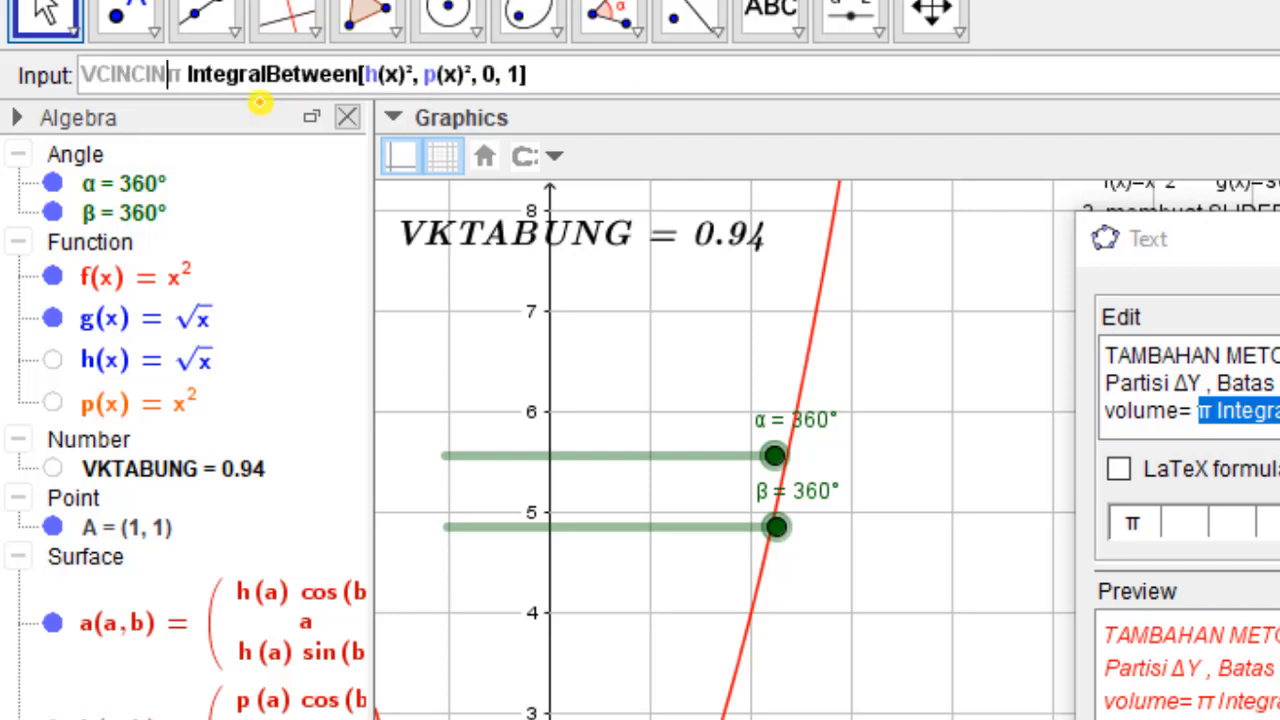
type("=")
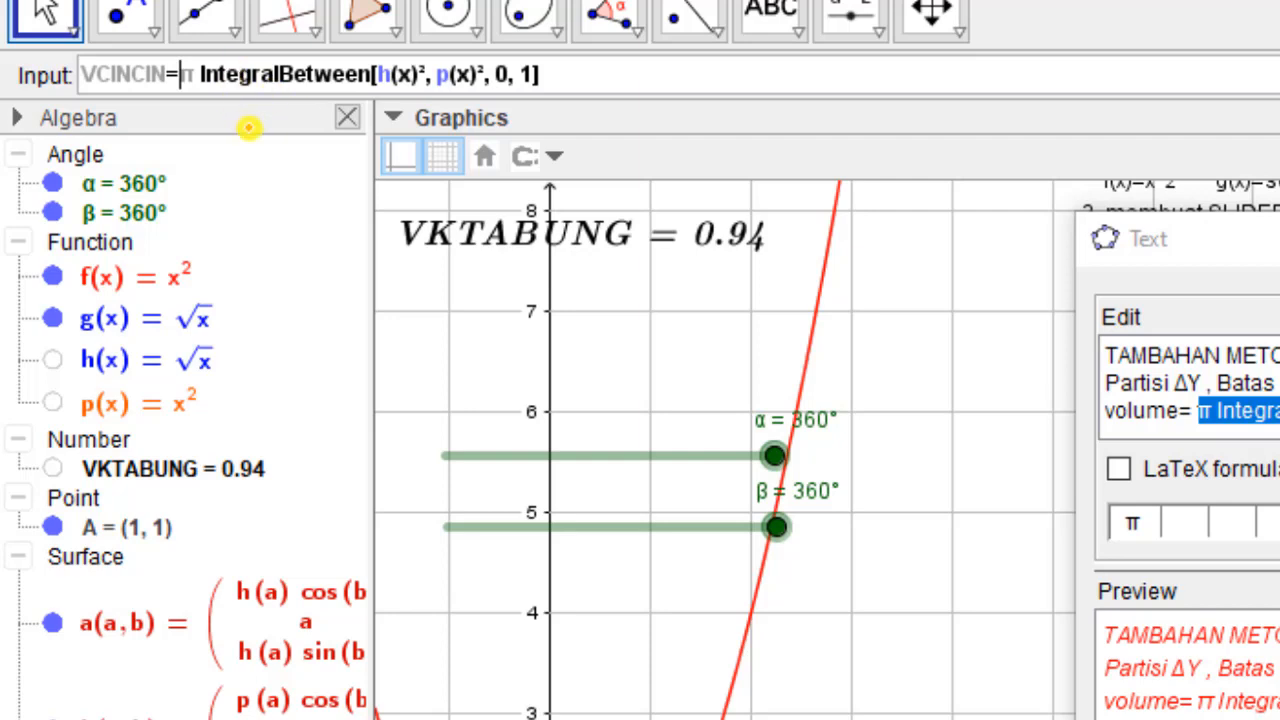
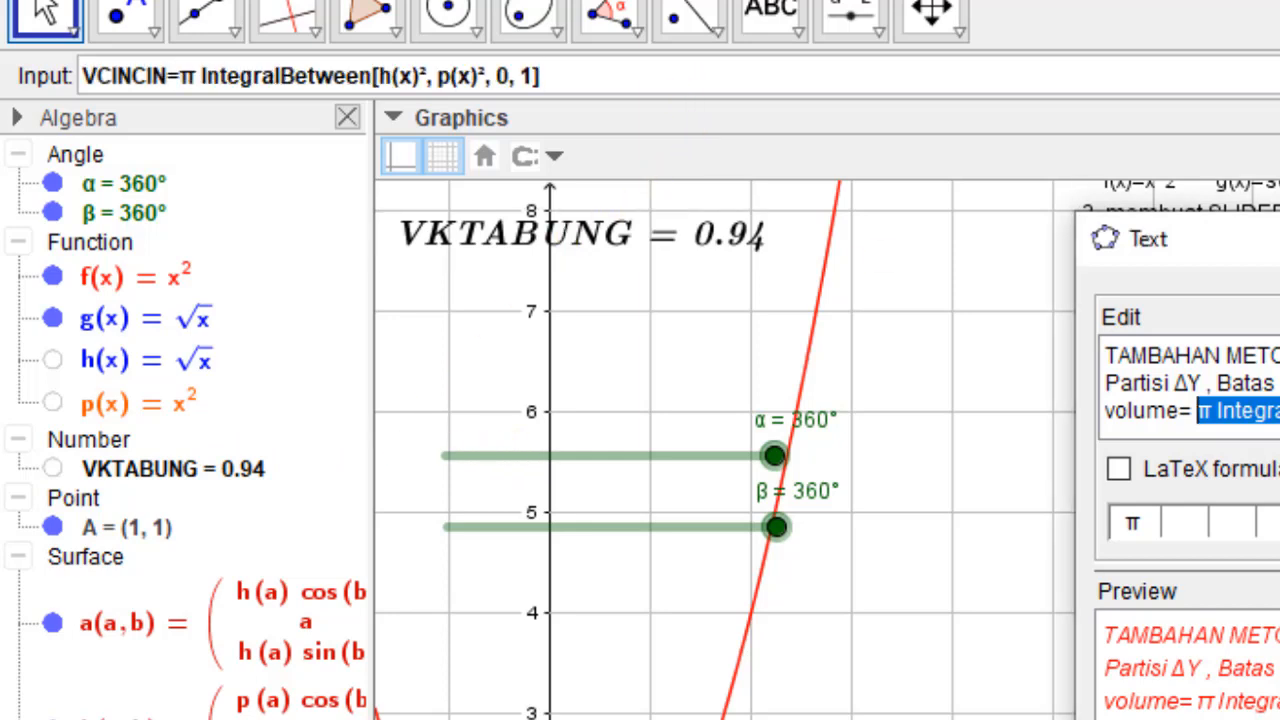
left_click(611, 82)
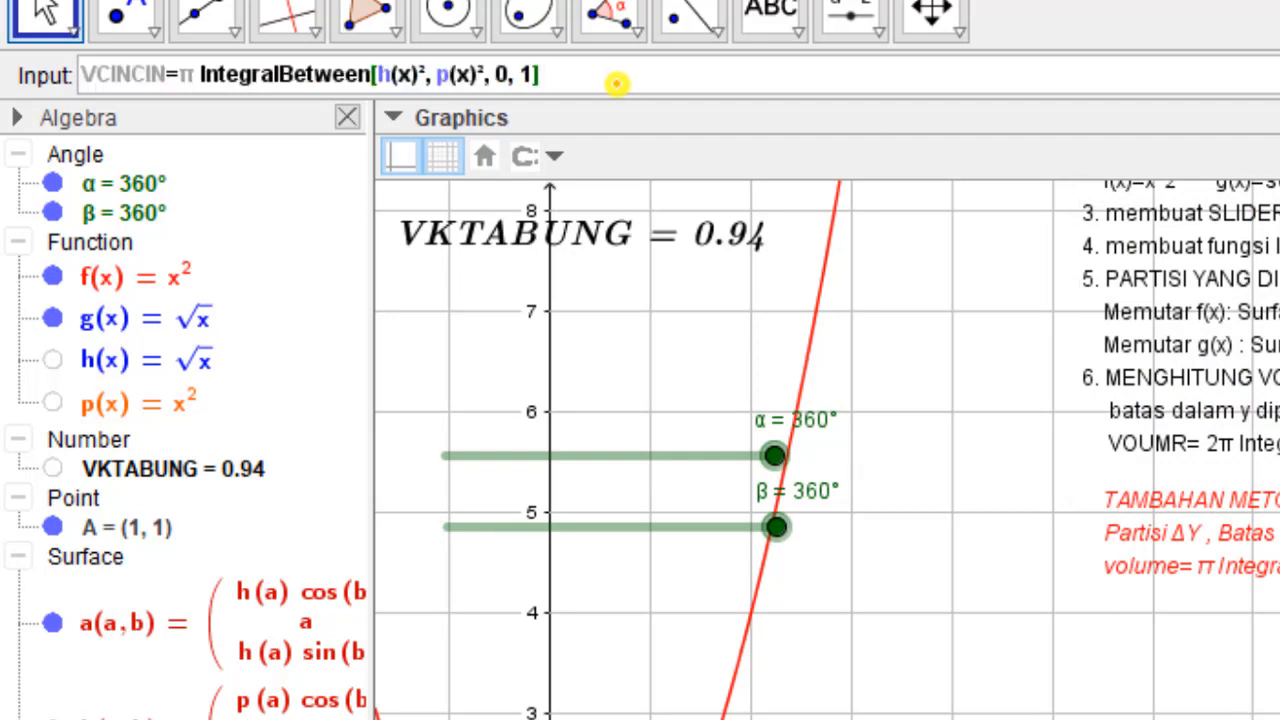
key("Return")
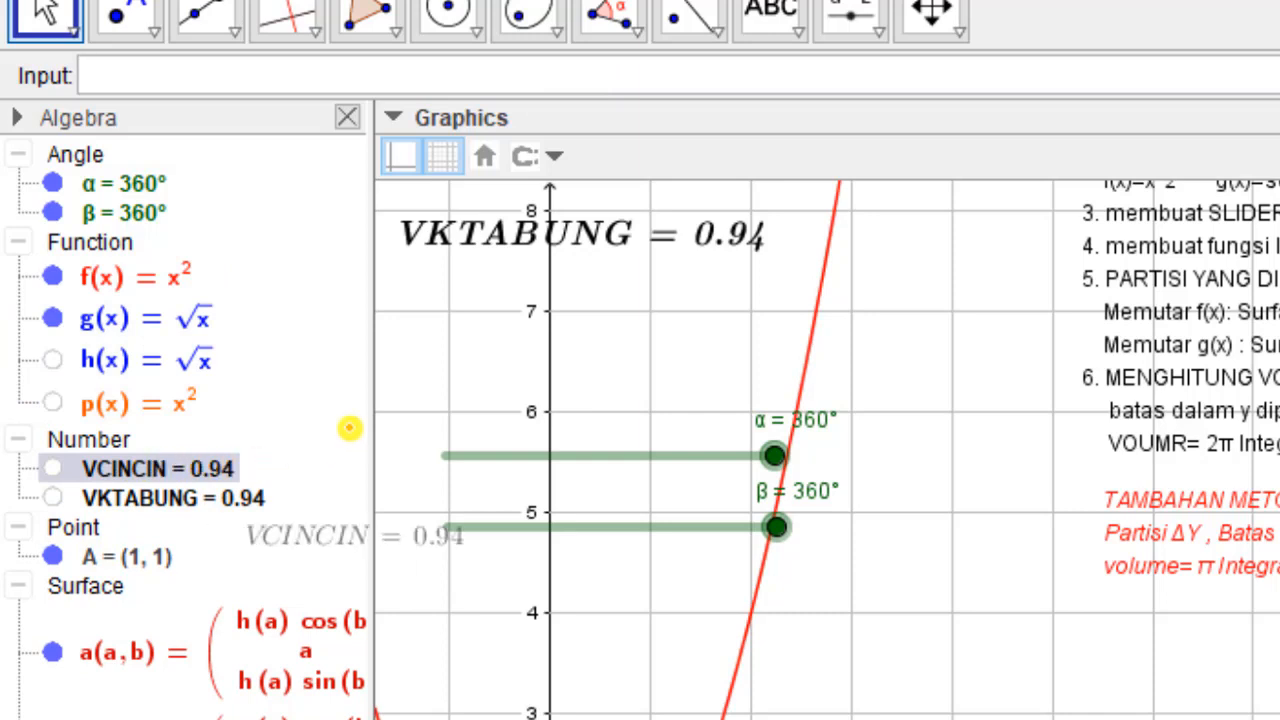
Place the VCINCIN value as text in the graphics view directly below the VKTABUNG text, formatted bold and medium size.
left_click_drag(349, 428, 393, 232)
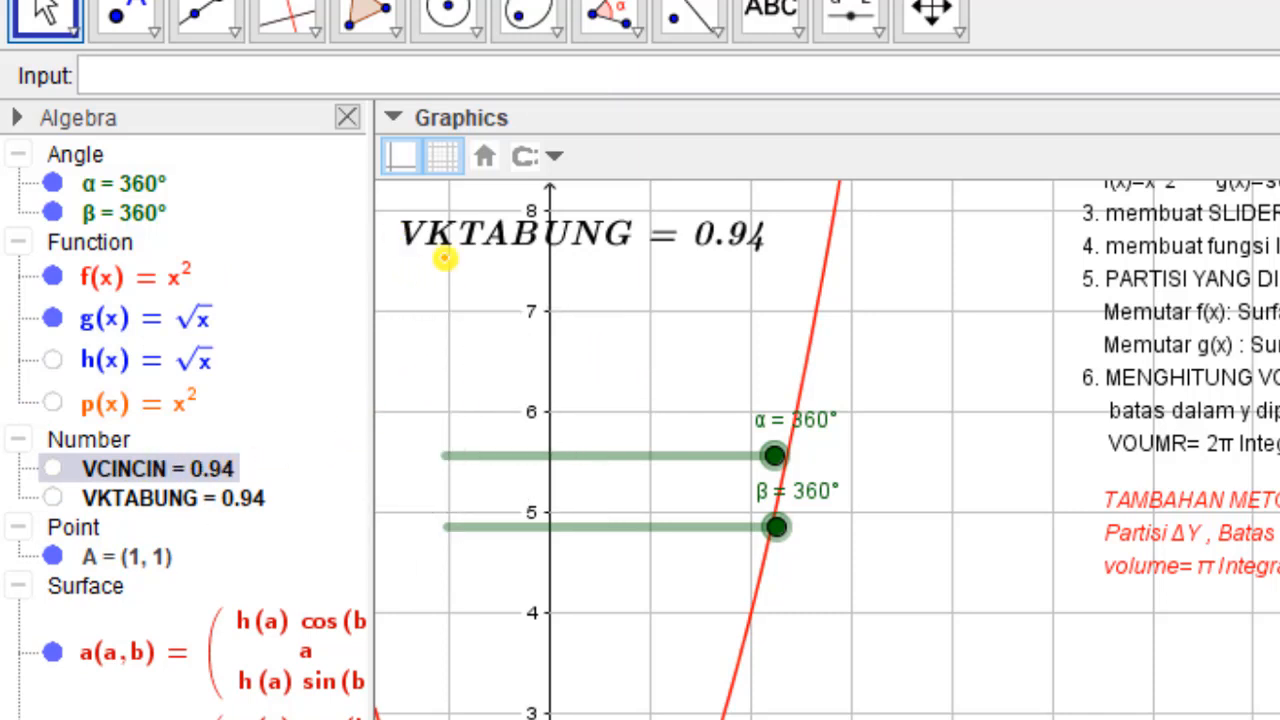
left_click_drag(517, 200, 533, 279)
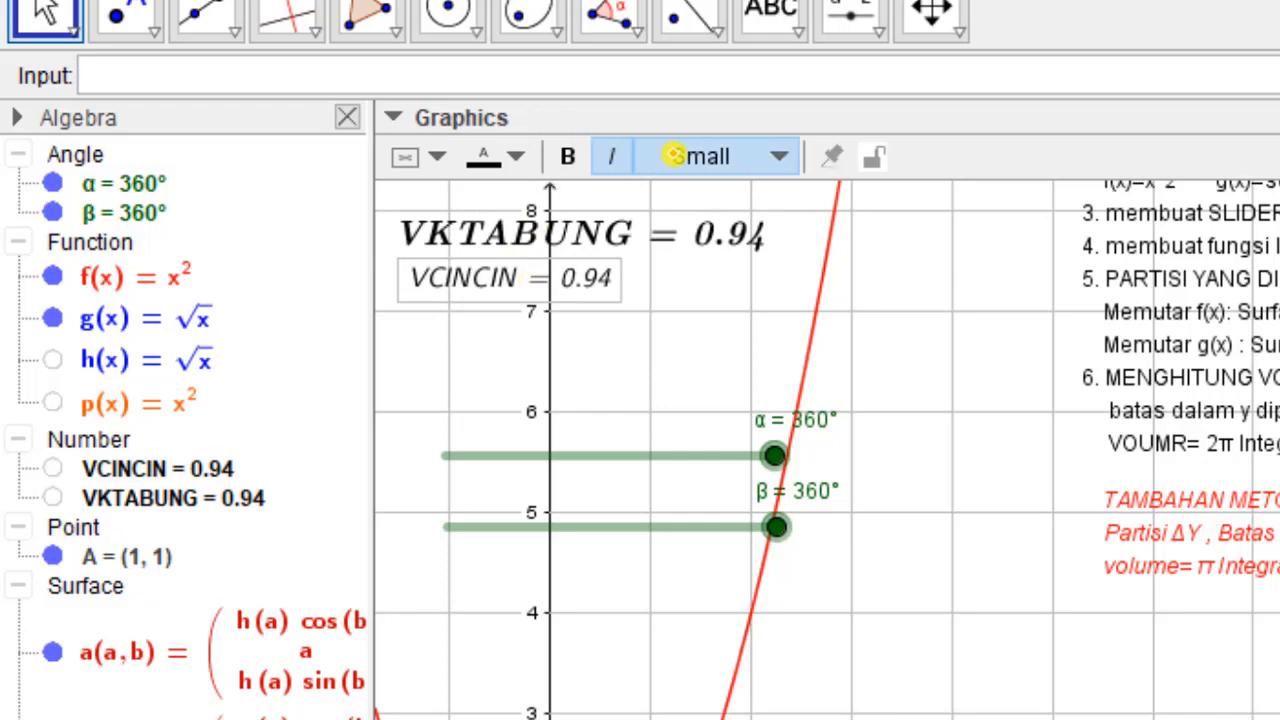
left_click(676, 157)
left_click(680, 318)
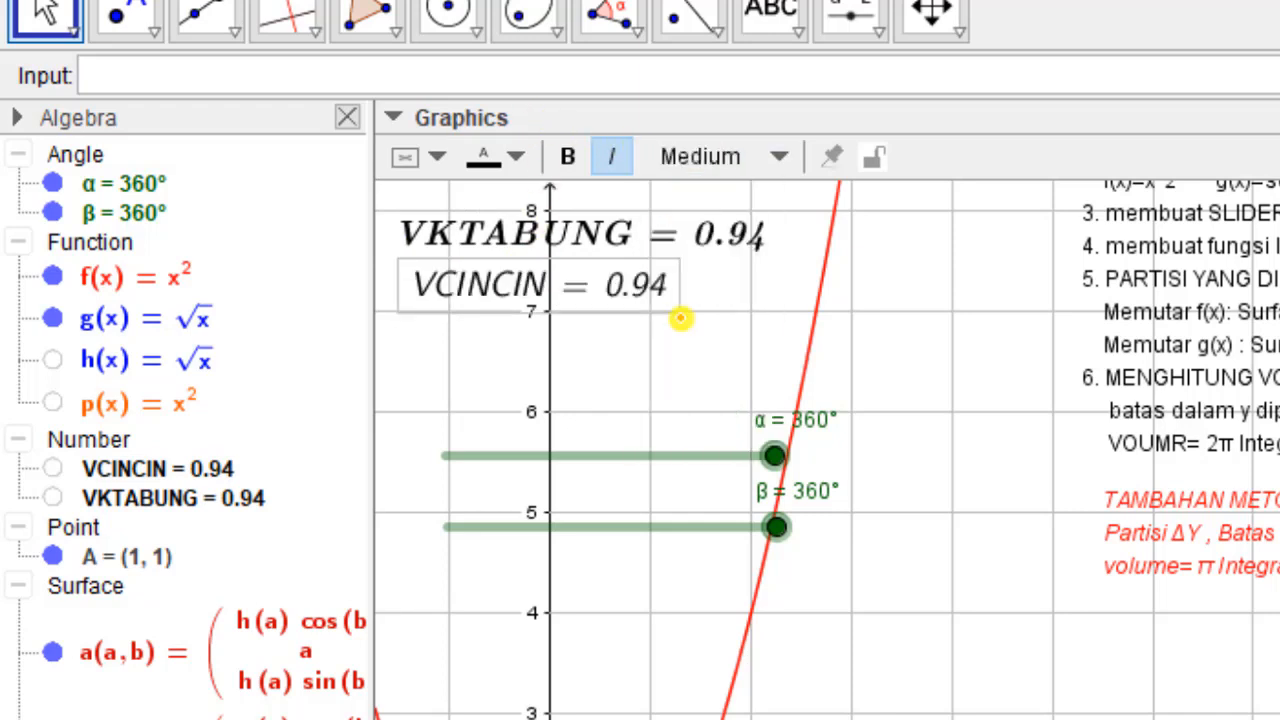
left_click(703, 157)
left_click(705, 353)
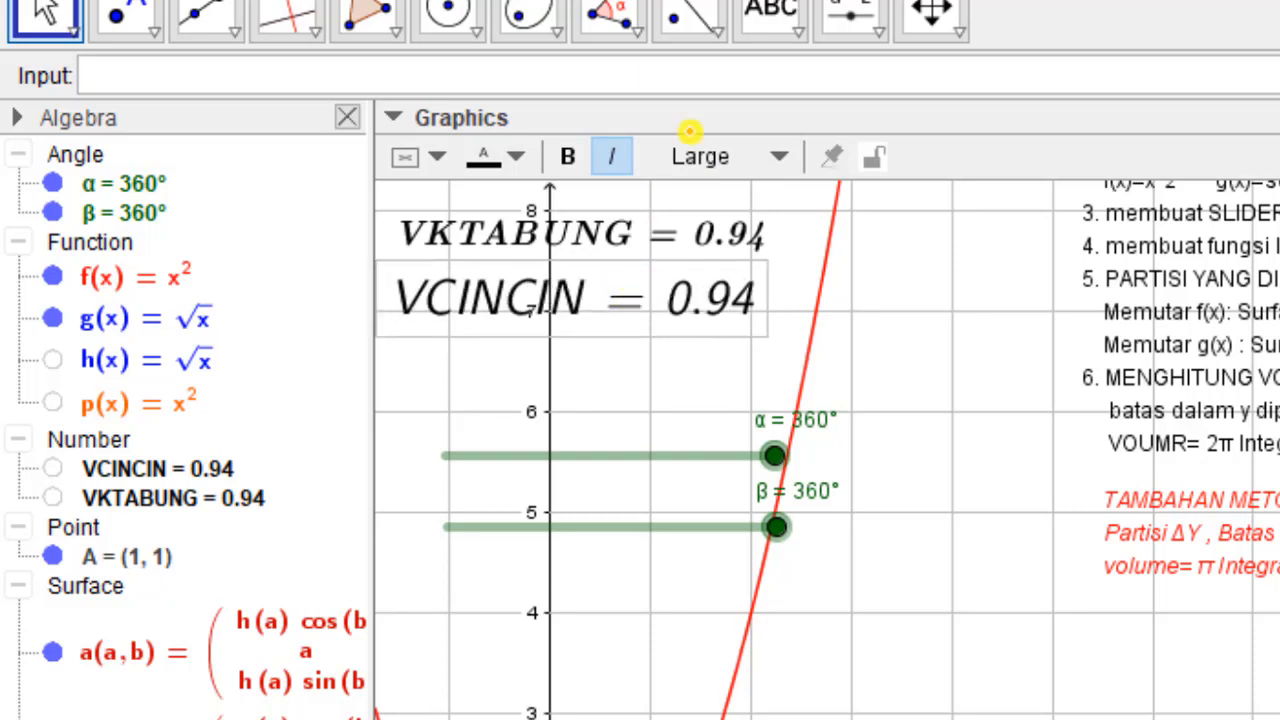
left_click(692, 165)
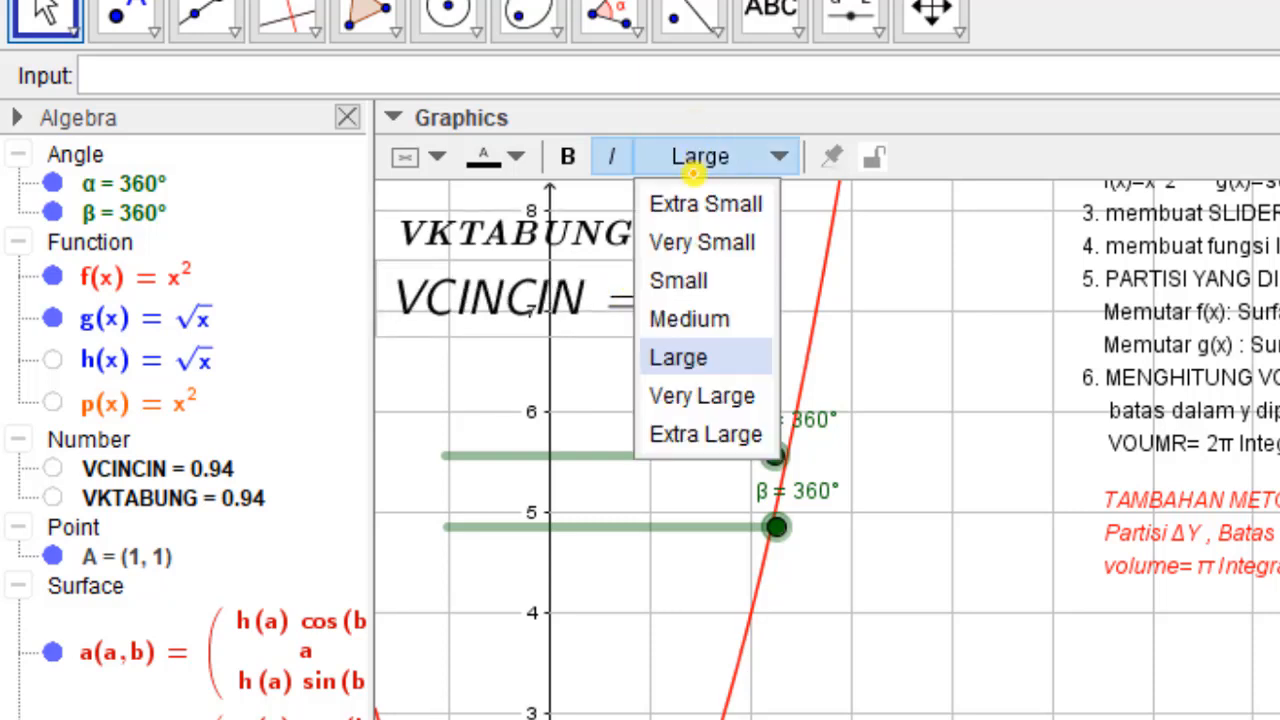
left_click(692, 318)
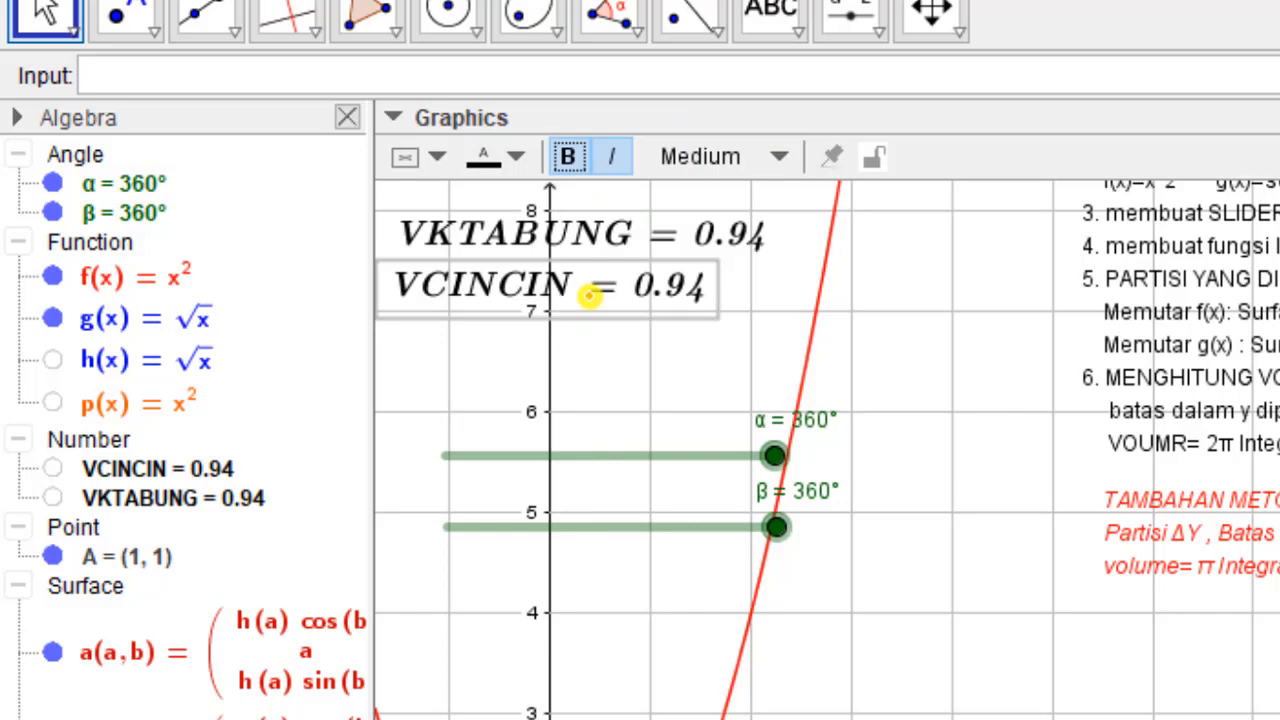
left_click_drag(590, 295, 648, 298)
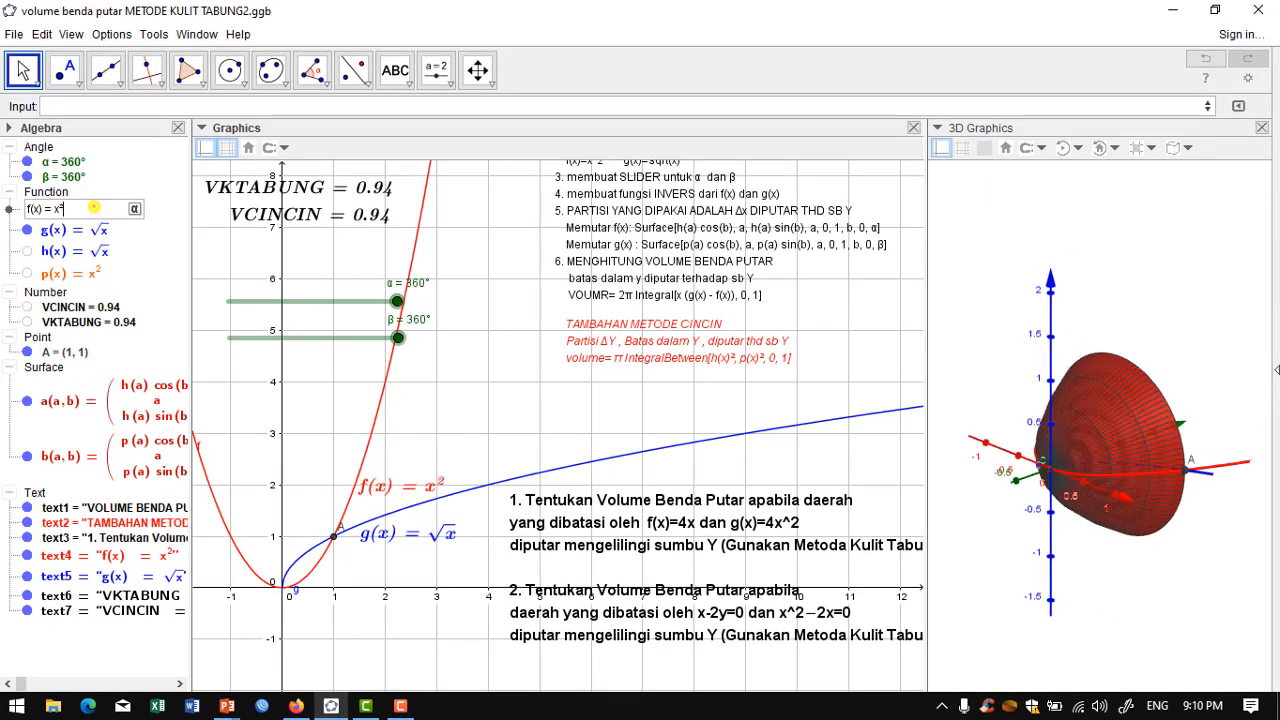
Redefine f(x) as 4x and g(x) as 4x^2 to match the first exercise.
key("BackSpace")
type("4x")
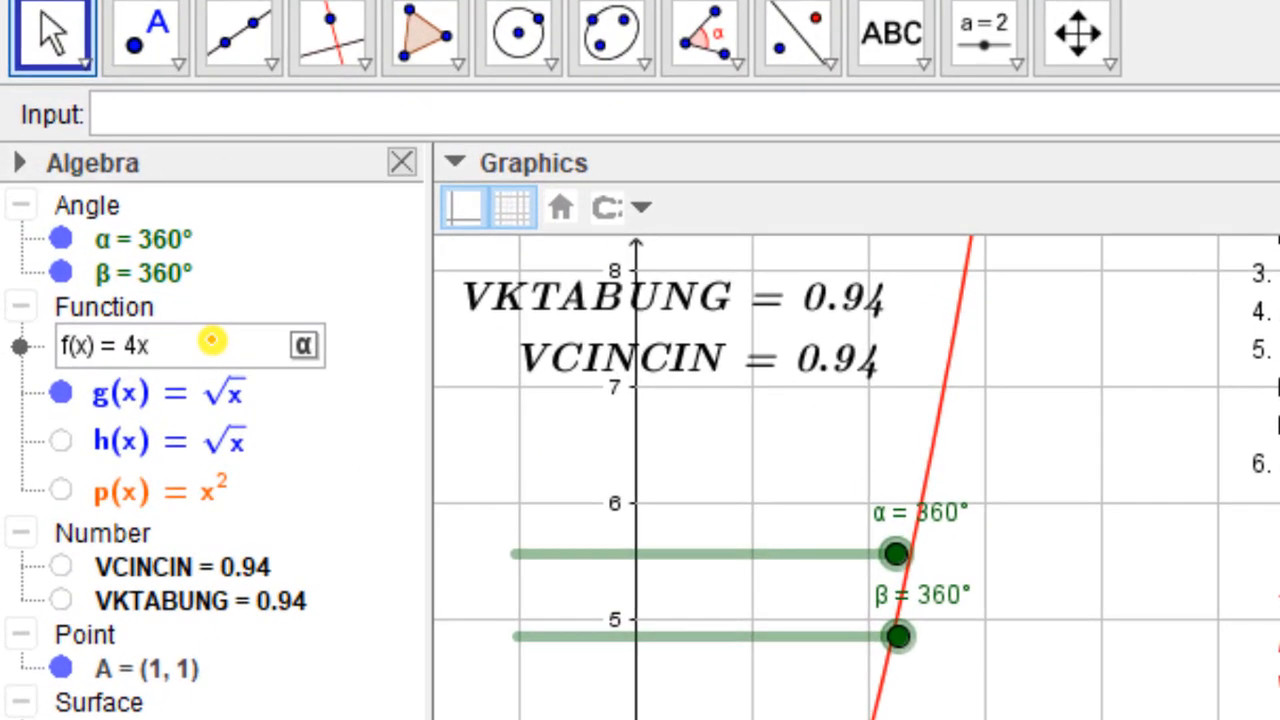
key("Return")
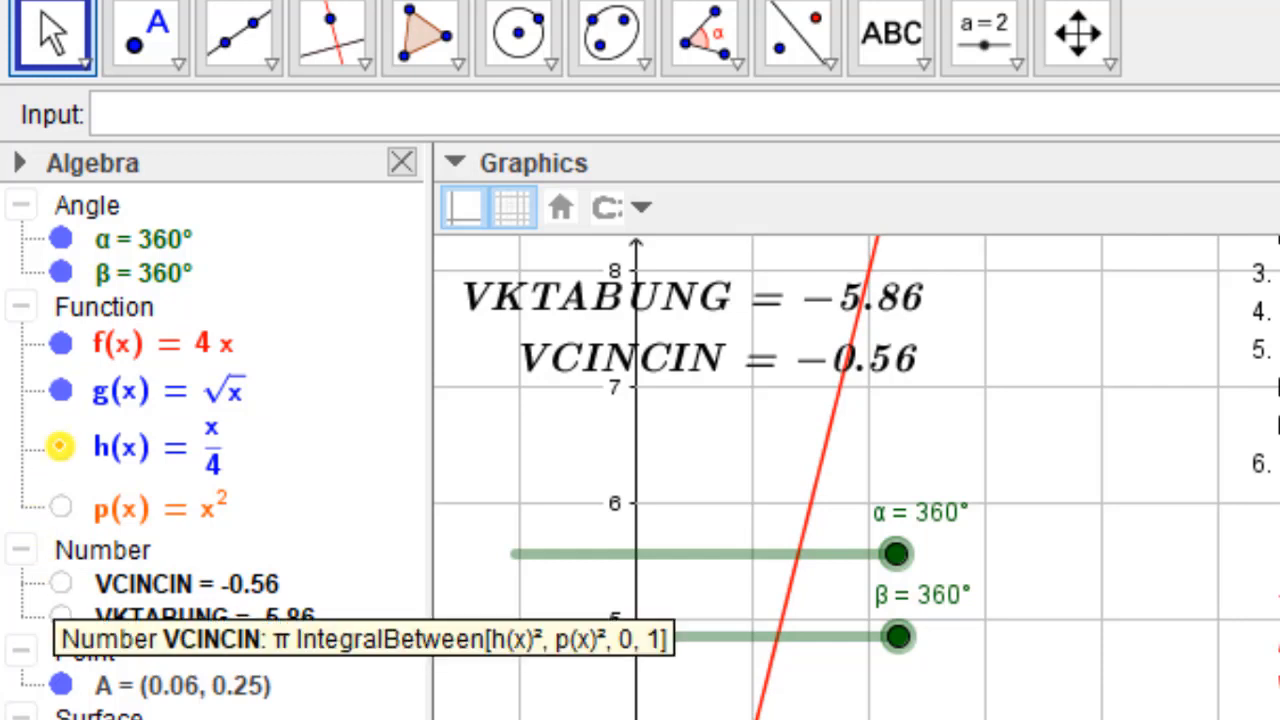
left_click(166, 388)
left_click(166, 388)
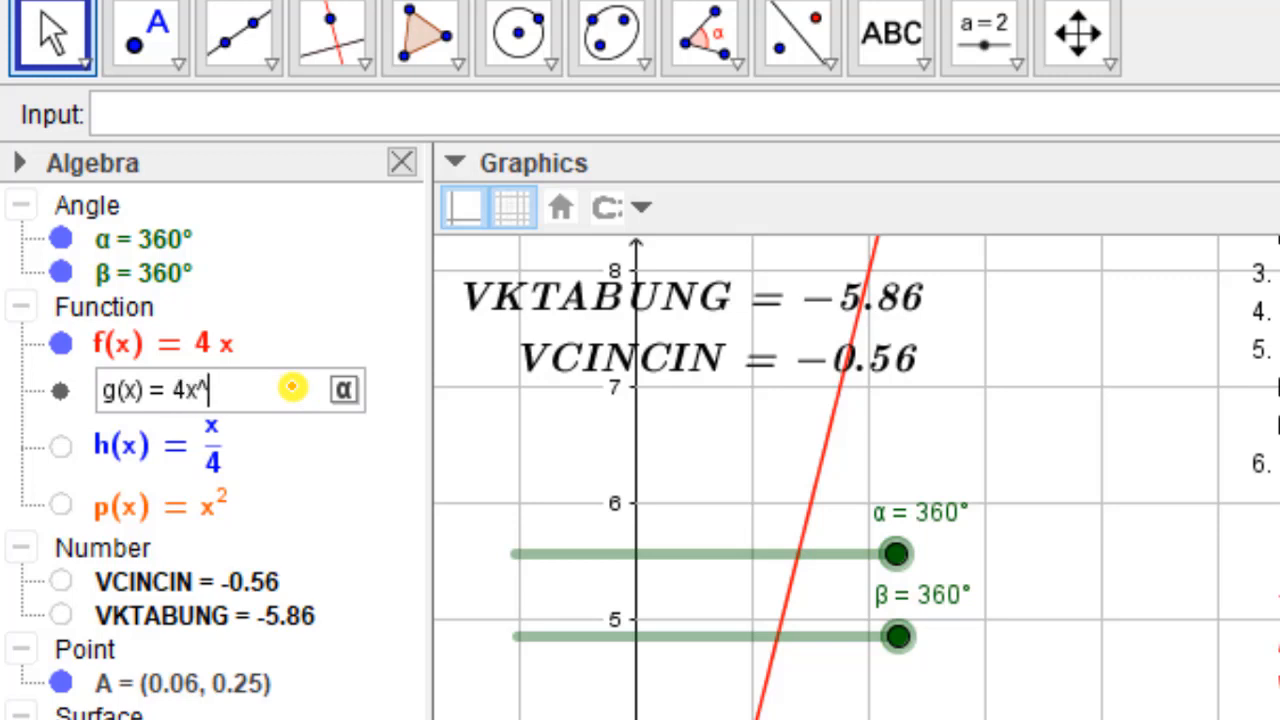
key("Return")
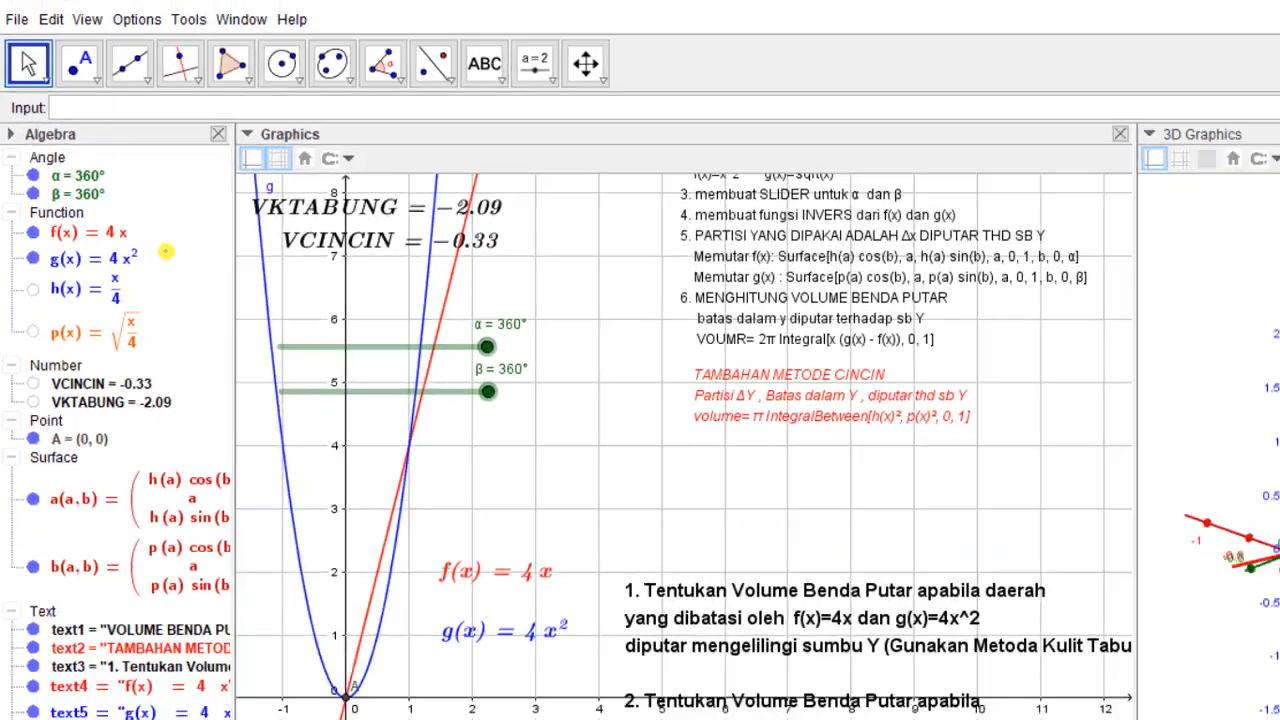